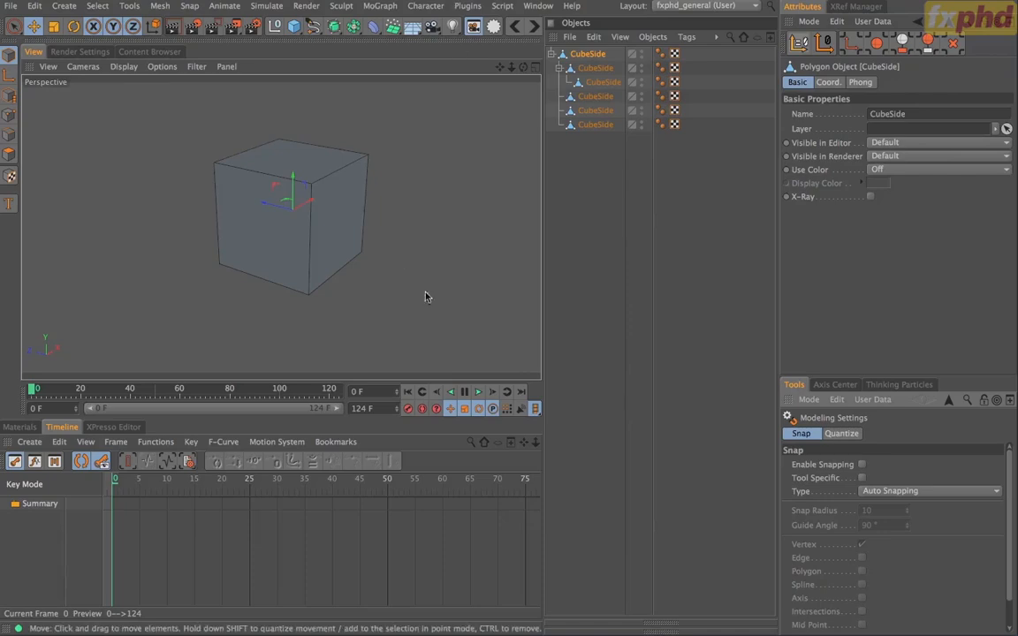
# Inspect the axis position and orientation of the individual CubeSide objects in the hierarchy.
pyautogui.keyDown('alt'); pyautogui.moveTo(277, 183); pyautogui.dragTo(250, 174); pyautogui.keyUp('alt')
pyautogui.click(597, 69)
pyautogui.click(602, 82)
pyautogui.click(596, 97)
pyautogui.click(596, 124)
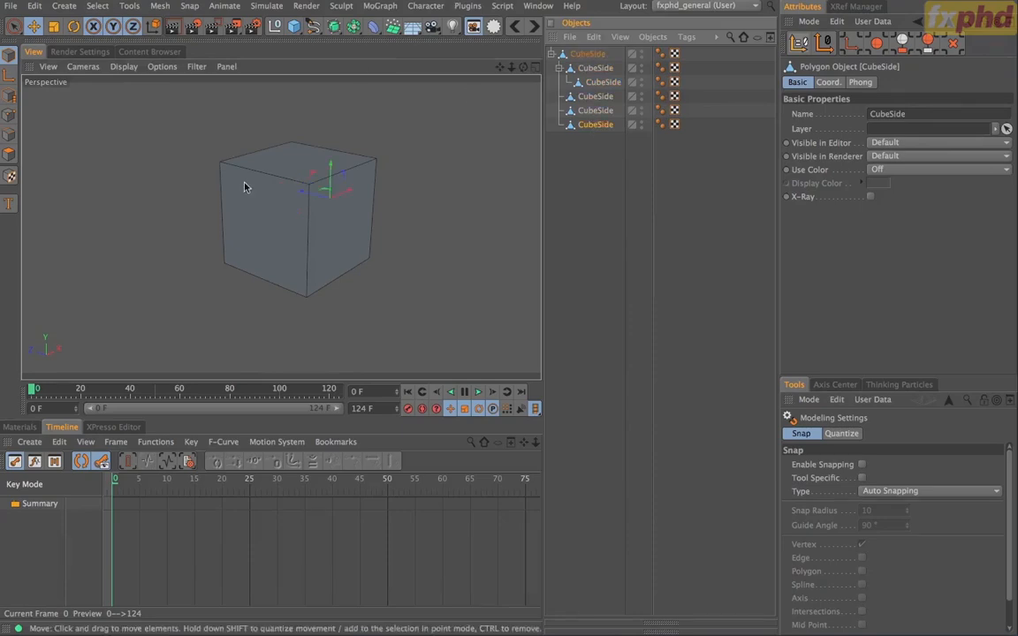
pyautogui.click(160, 6)
pyautogui.moveTo(165, 41)
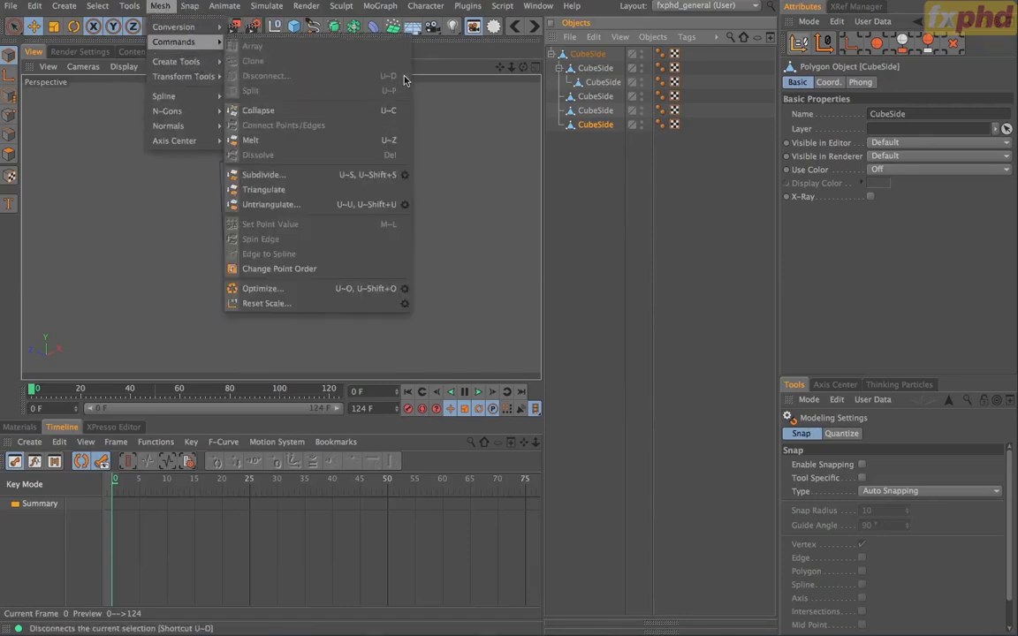
pyautogui.moveTo(467, 6)
pyautogui.press('Escape')
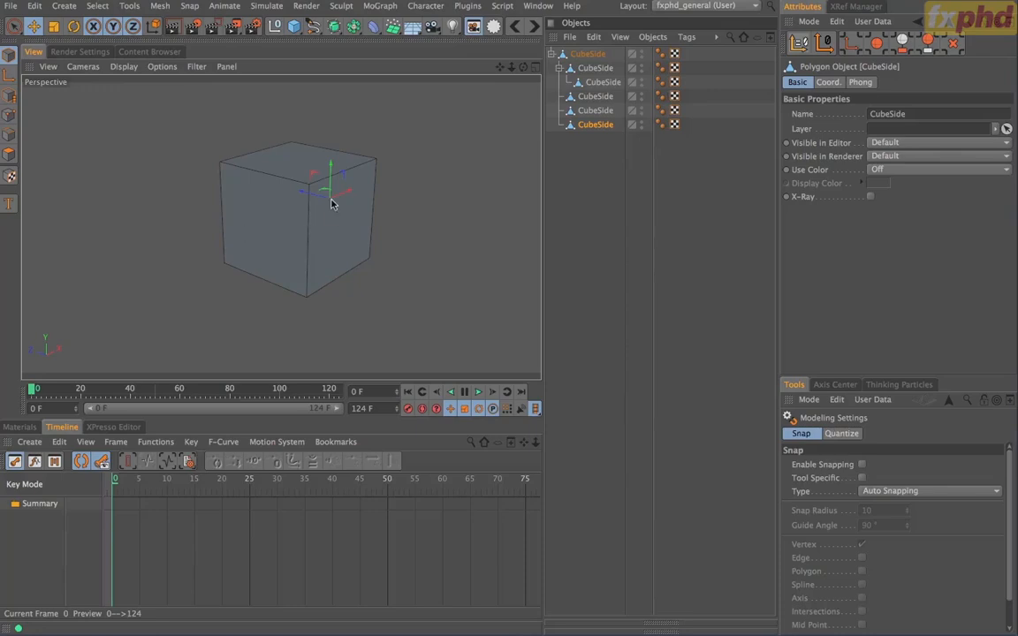
pyautogui.click(600, 82)
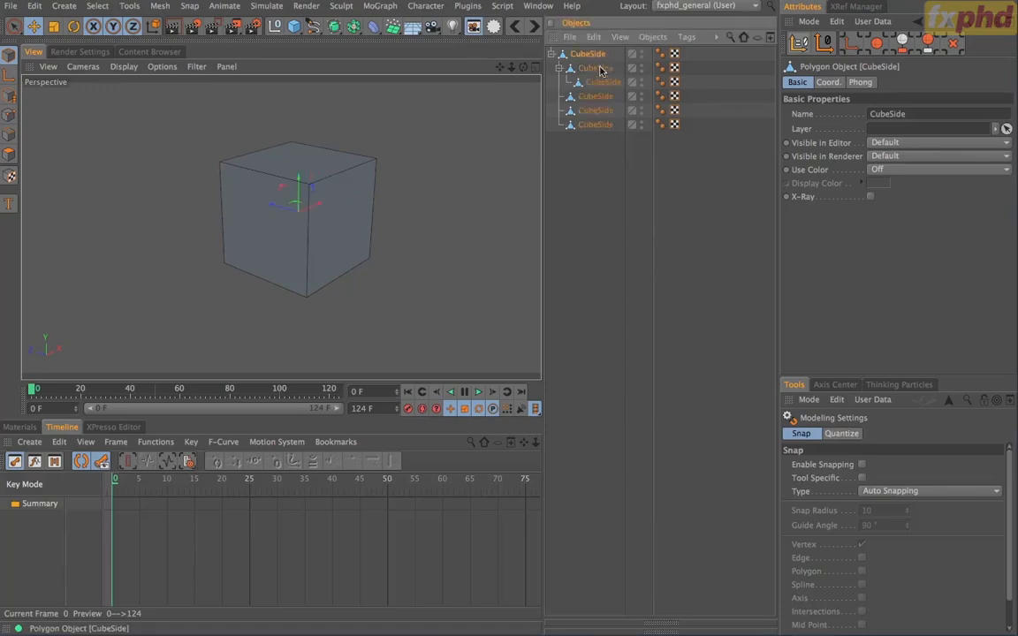
pyautogui.click(597, 125)
pyautogui.moveTo(334, 240)
pyautogui.keyDown('alt'); pyautogui.mouseDown()
pyautogui.moveTo(54, 234)
pyautogui.moveTo(370, 223)
pyautogui.moveTo(384, 247)
pyautogui.moveTo(336, 238)
pyautogui.moveTo(345, 232)
pyautogui.mouseUp(); pyautogui.keyUp('alt')
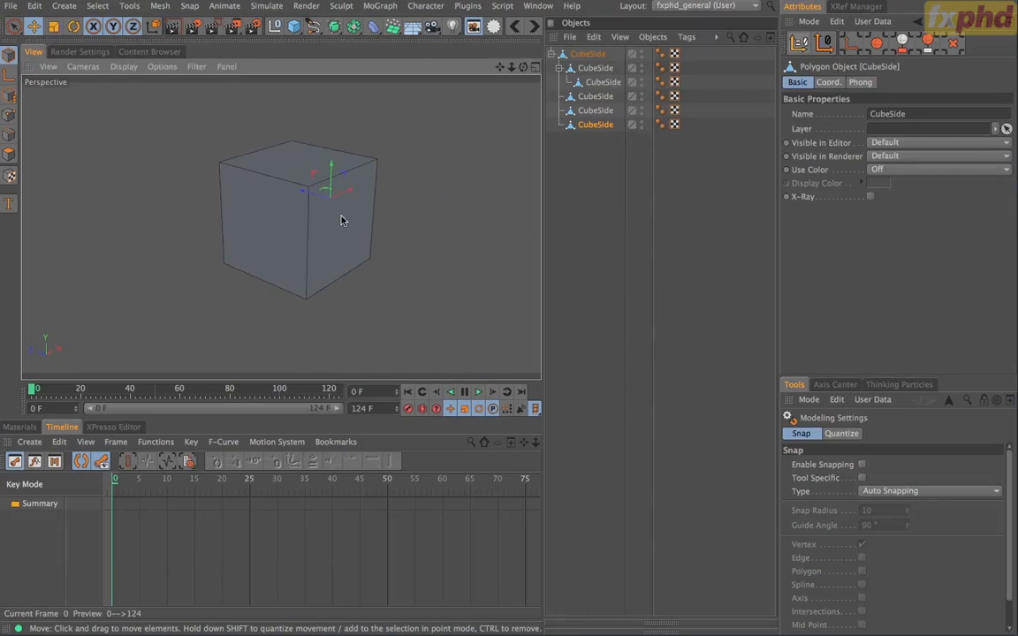
# Switch to edge editing and select the four side-wall CubeSide objects directly under the root, leaving out the nested one.
pyautogui.click(9, 133)
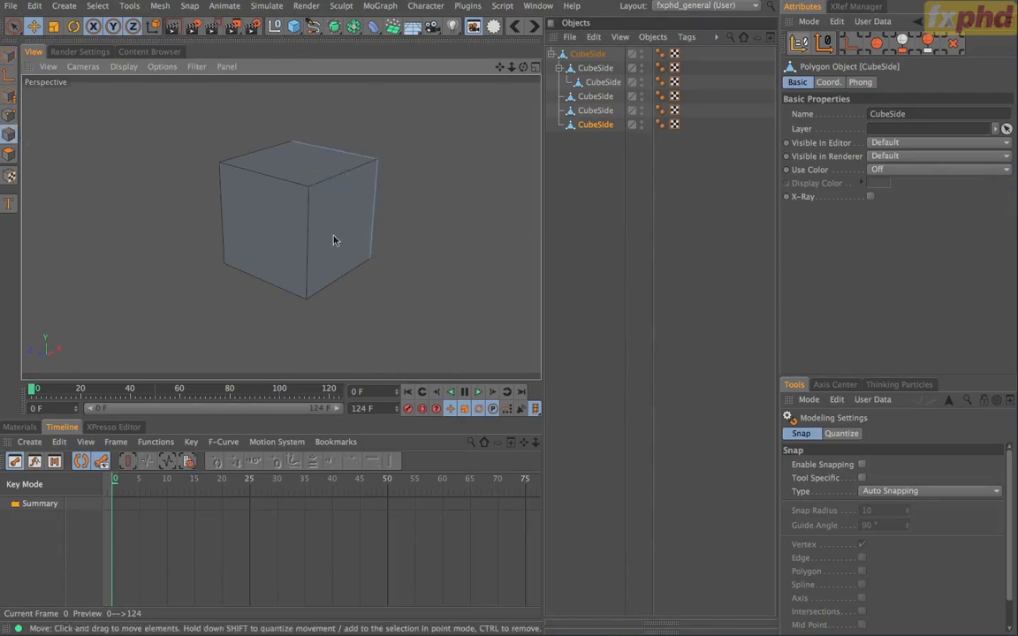
pyautogui.keyDown('ctrl'); pyautogui.click(591, 112); pyautogui.keyUp('ctrl')
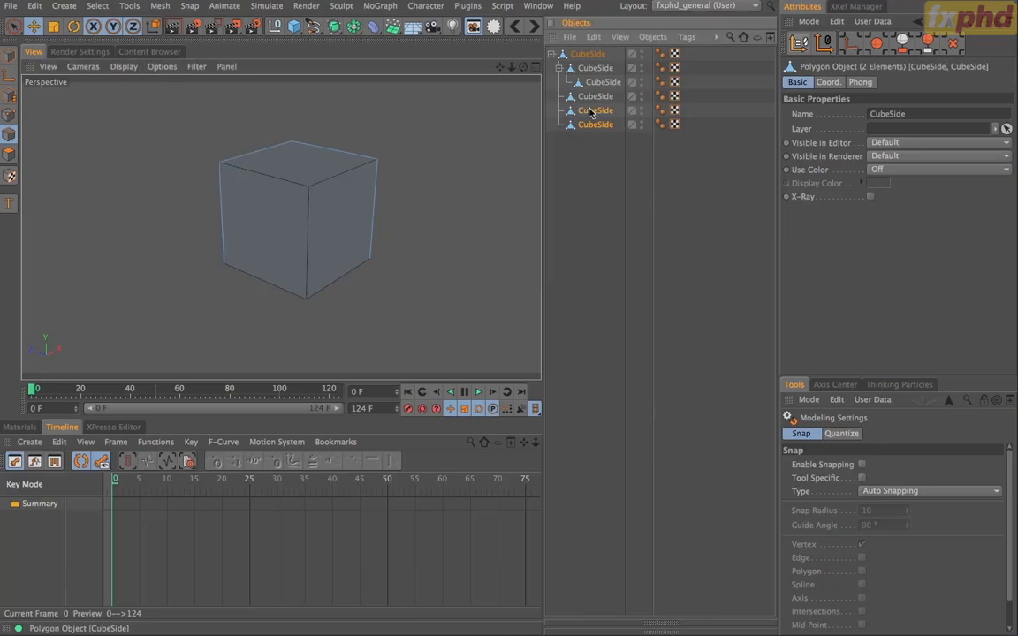
pyautogui.keyDown('ctrl'); pyautogui.click(596, 97); pyautogui.keyUp('ctrl')
pyautogui.keyDown('ctrl'); pyautogui.click(589, 69); pyautogui.keyUp('ctrl')
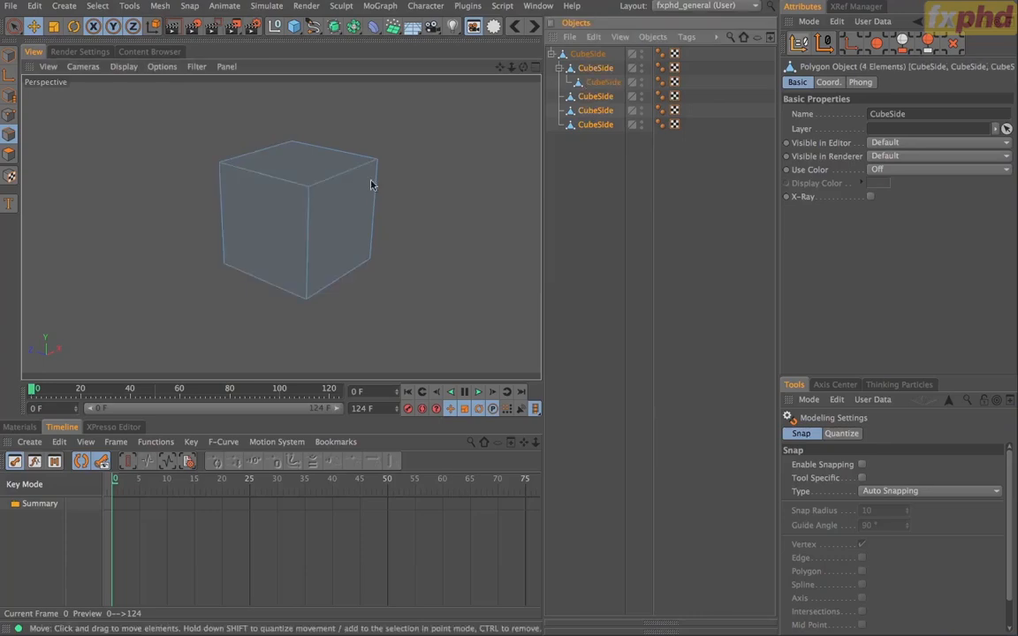
# Select the bottom edges of all four side walls around the cube's base.
pyautogui.click(347, 275)
pyautogui.keyDown('shift'); pyautogui.click(269, 284); pyautogui.keyUp('shift')
pyautogui.keyDown('alt'); pyautogui.moveTo(271, 253); pyautogui.dragTo(36, 301); pyautogui.keyUp('alt')
pyautogui.keyDown('shift'); pyautogui.click(173, 316); pyautogui.keyUp('shift')
pyautogui.keyDown('alt'); pyautogui.moveTo(177, 288); pyautogui.dragTo(393, 277); pyautogui.keyUp('alt')
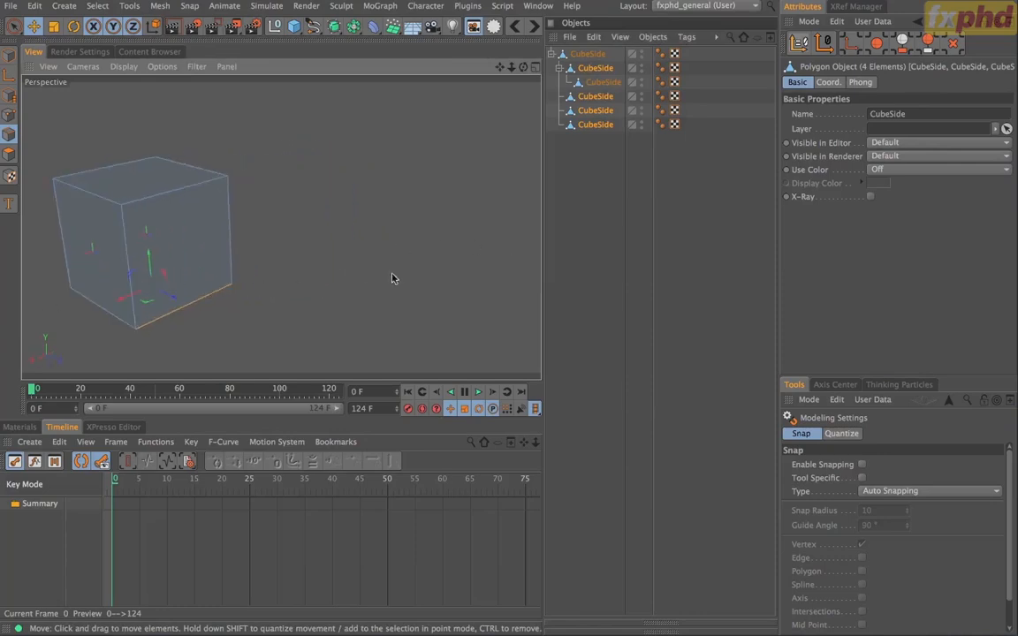
pyautogui.keyDown('shift'); pyautogui.click(99, 301); pyautogui.keyUp('shift')
pyautogui.keyDown('alt'); pyautogui.moveTo(99, 301); pyautogui.dragTo(254, 250); pyautogui.keyUp('alt')
# Bring up the Axis Center settings and set the center to Selected Edges.
pyautogui.click(164, 7)
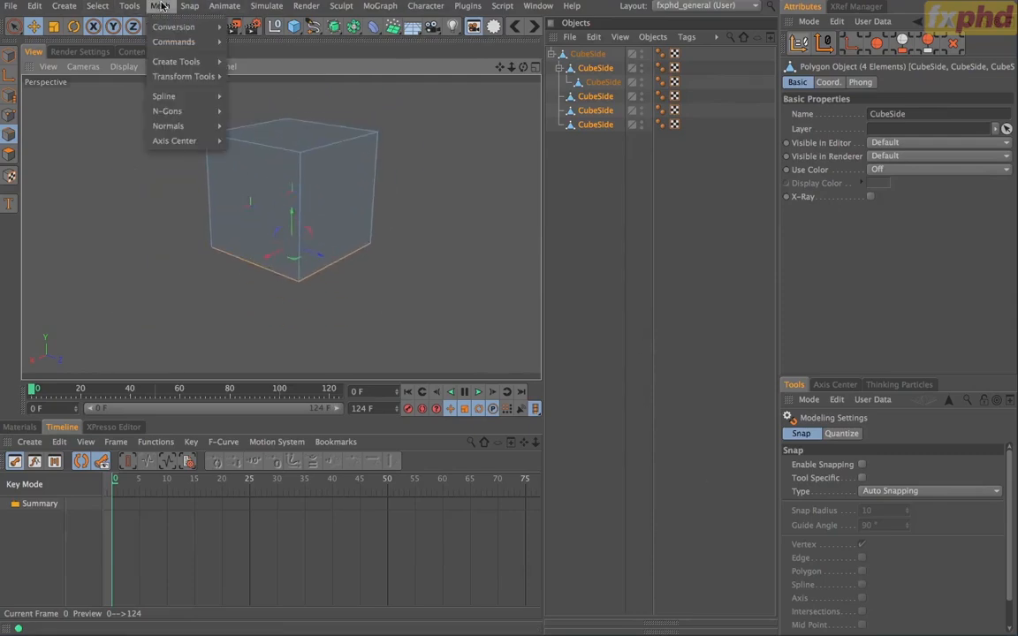
pyautogui.moveTo(190, 140)
pyautogui.click(261, 146)
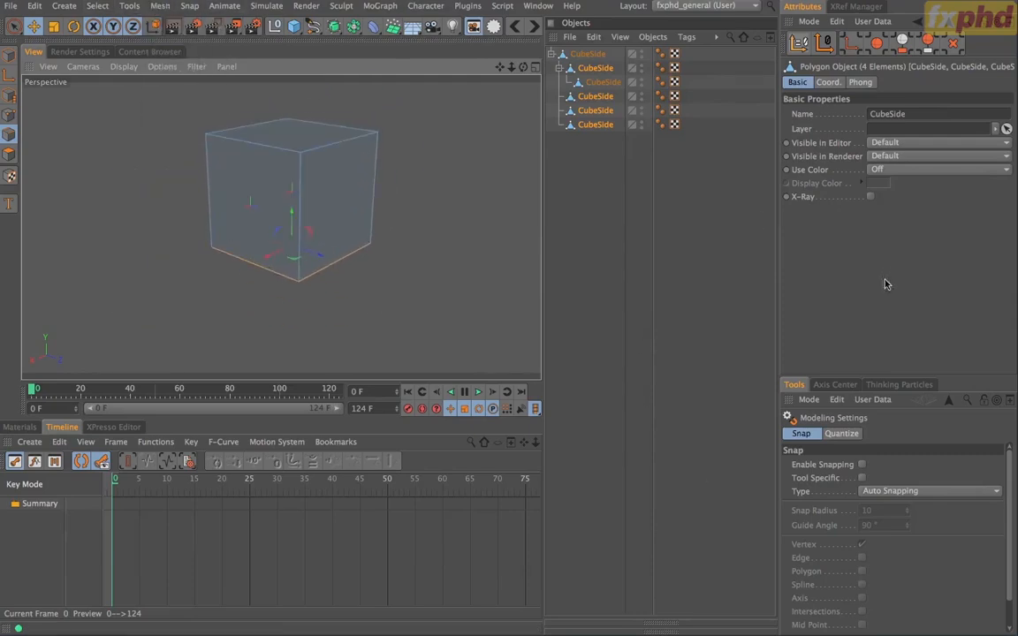
pyautogui.click(833, 384)
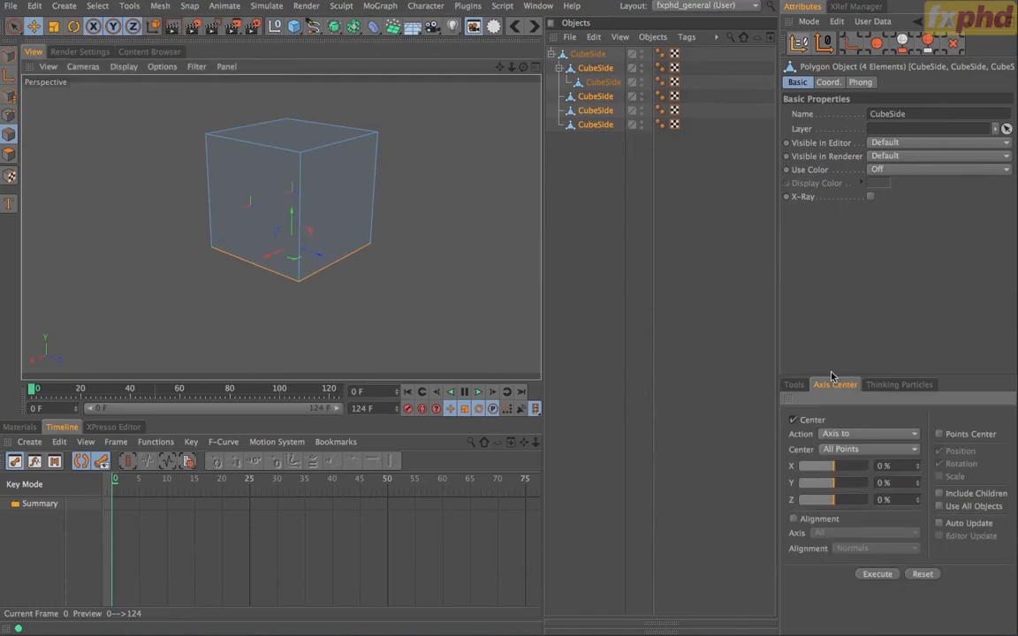
pyautogui.click(830, 449)
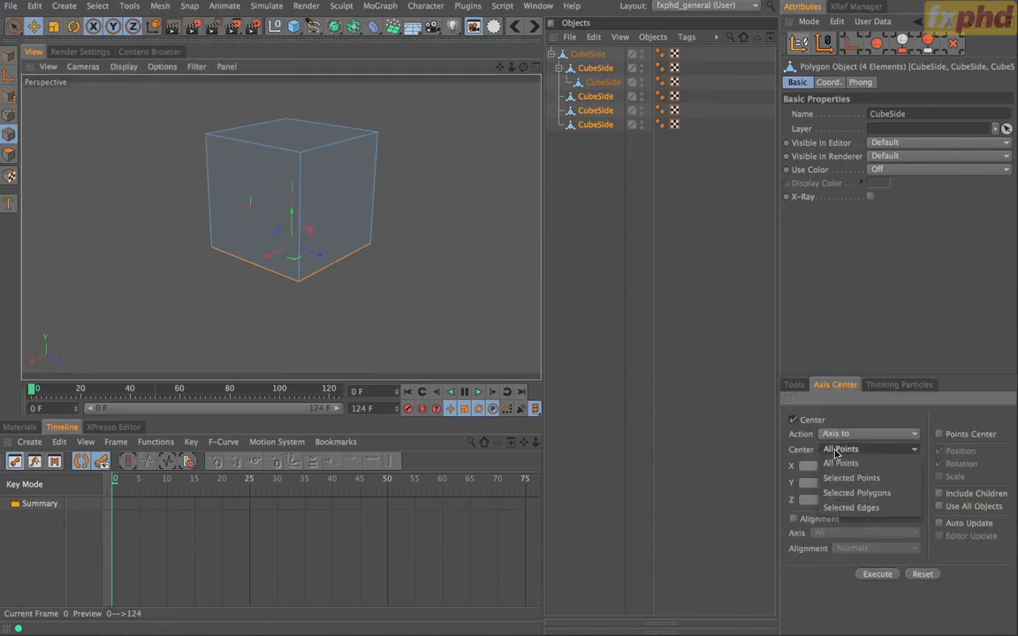
pyautogui.click(851, 508)
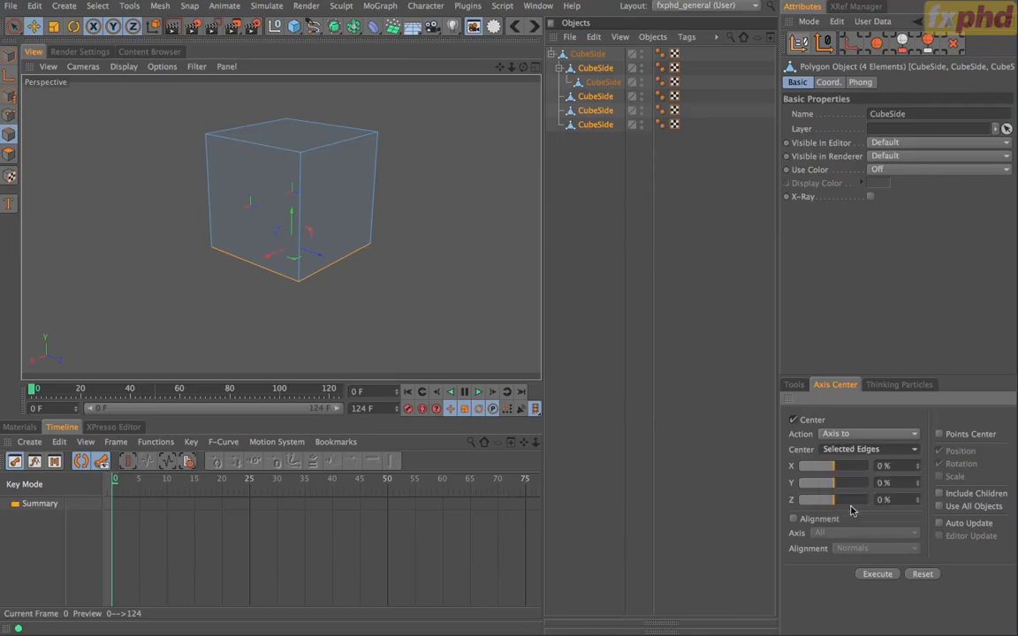
# Enable axis alignment with axis X and alignment Selected Edge, and execute it on the four side walls.
pyautogui.click(792, 519)
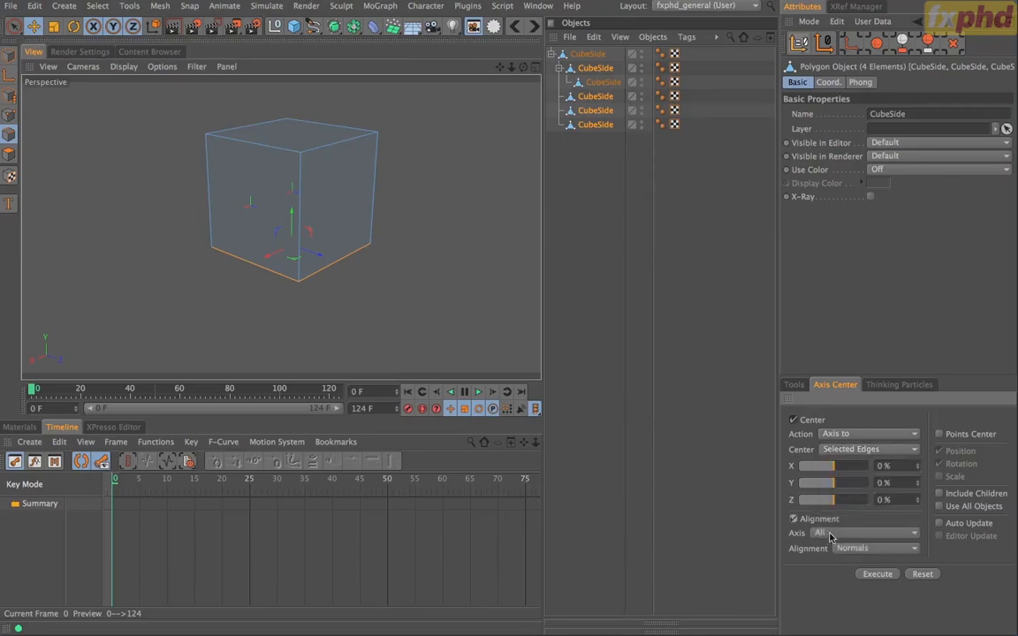
pyautogui.click(829, 534)
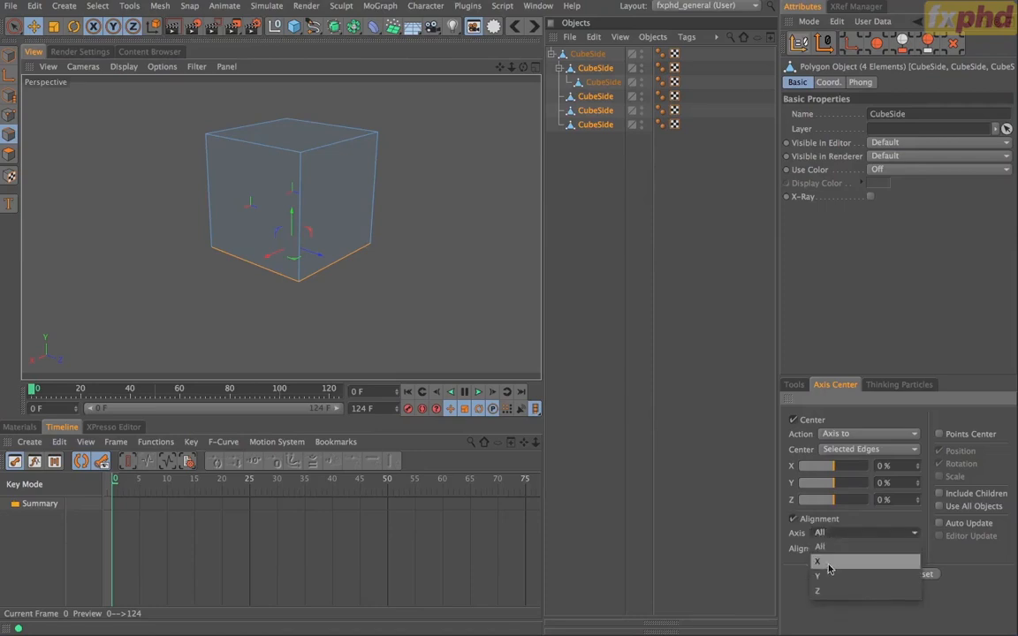
pyautogui.click(827, 548)
pyautogui.click(871, 547)
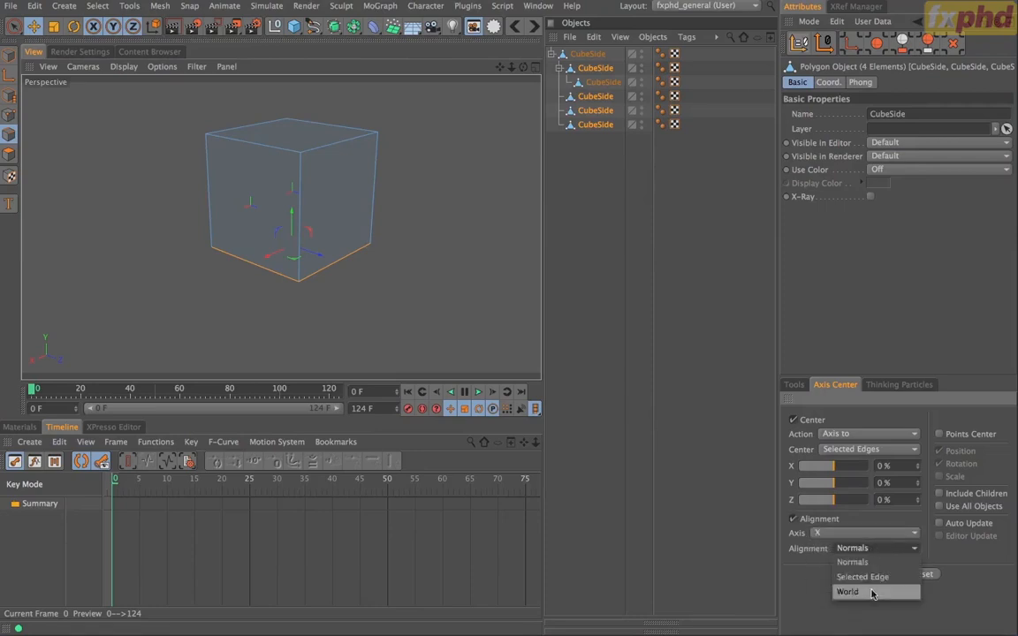
pyautogui.click(870, 578)
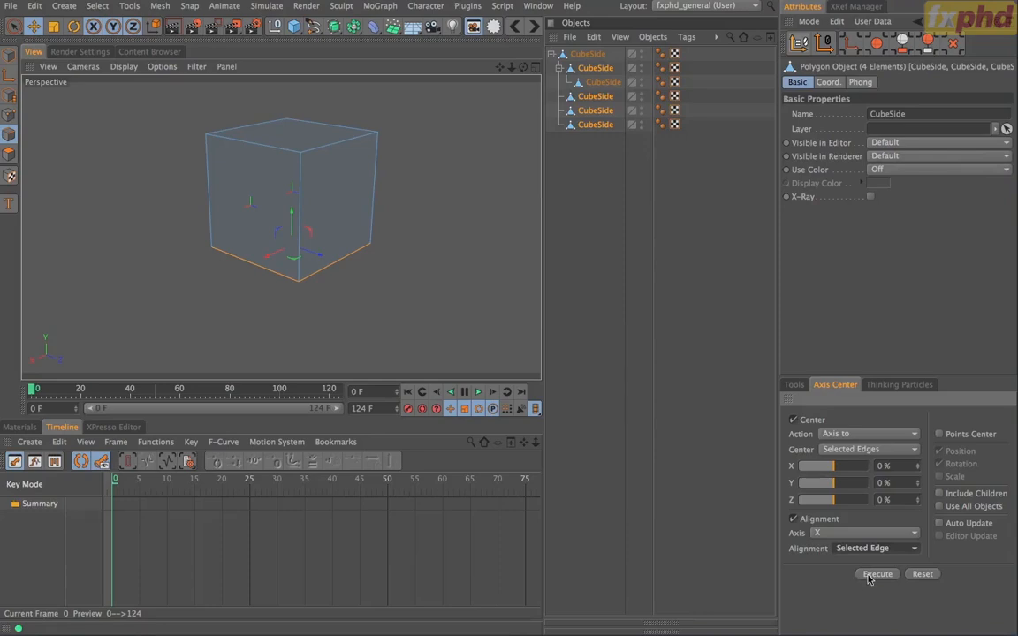
pyautogui.click(869, 575)
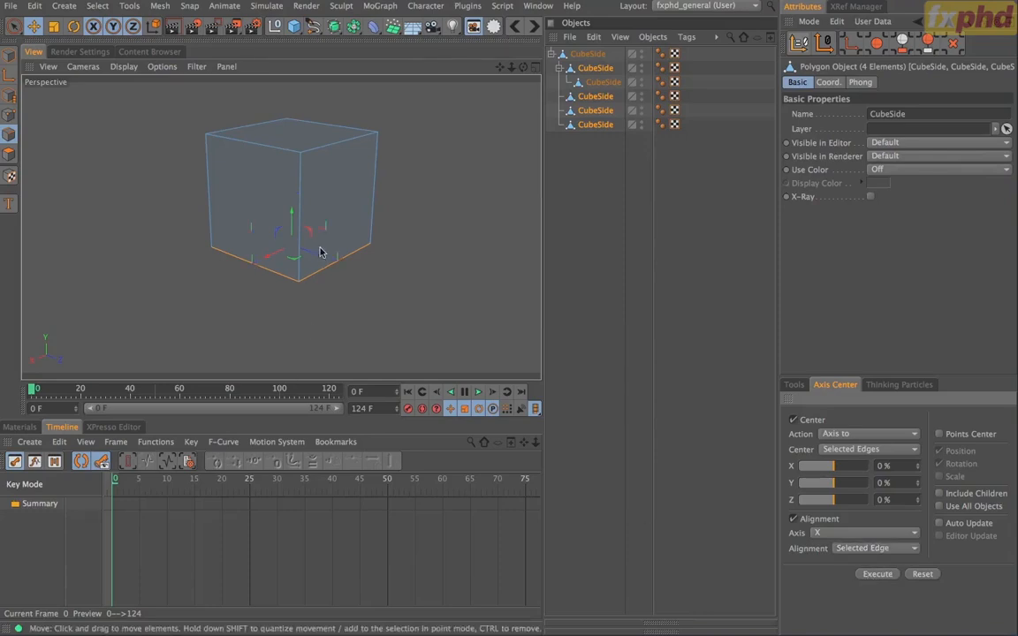
# Show the four side walls' coordinates, widen the attributes area and test their shared pitch rotation.
pyautogui.click(830, 81)
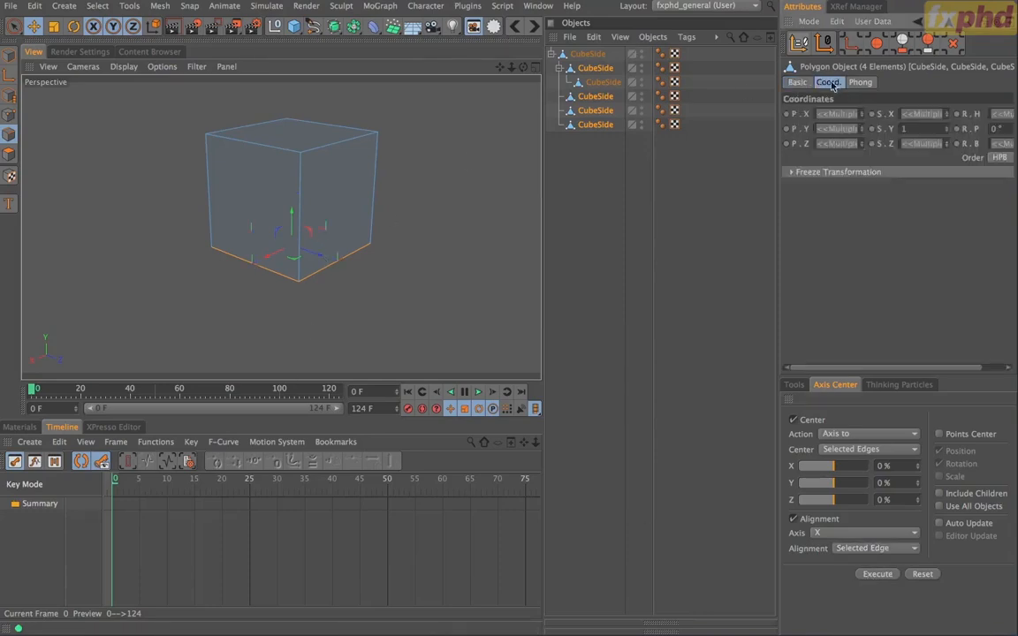
pyautogui.moveTo(778, 203); pyautogui.dragTo(732, 203)
pyautogui.moveTo(992, 129)
pyautogui.mouseDown()
pyautogui.moveTo(993, 99)
pyautogui.moveTo(992, 115)
pyautogui.mouseUp()
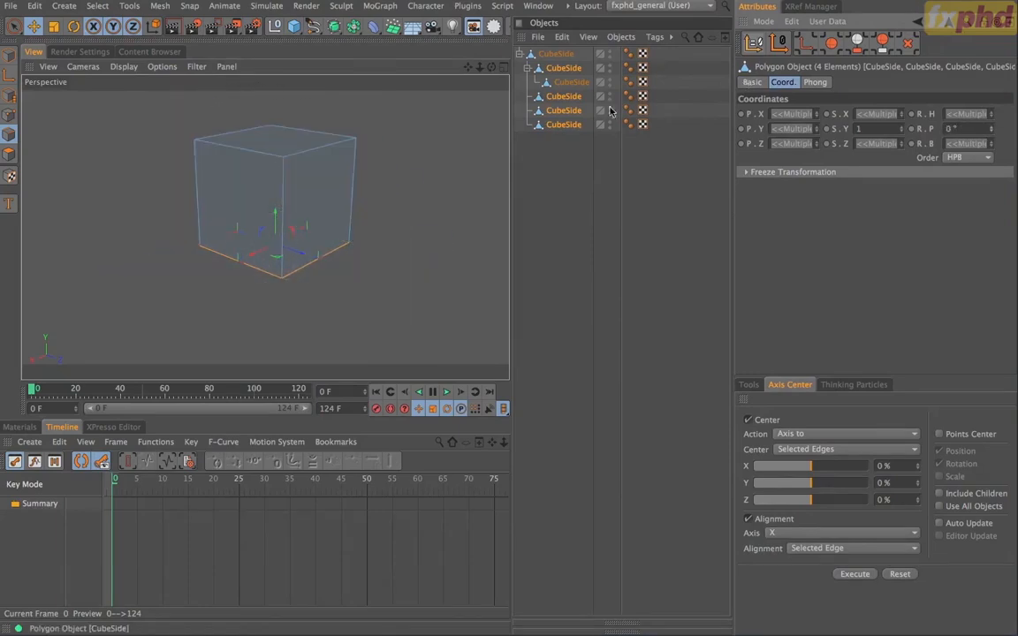
# Move the nested lid CubeSide's axis to its hinge edge on top of the cube, using the same Axis Center settings.
pyautogui.click(568, 82)
pyautogui.keyDown('alt'); pyautogui.moveTo(250, 182); pyautogui.dragTo(636, 227); pyautogui.keyUp('alt')
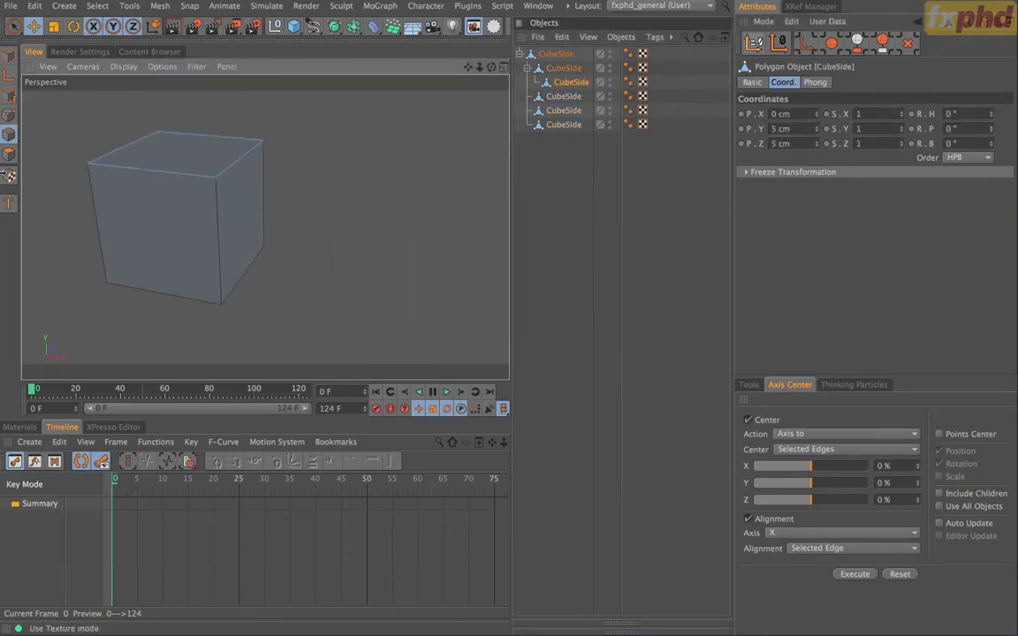
pyautogui.click(161, 173)
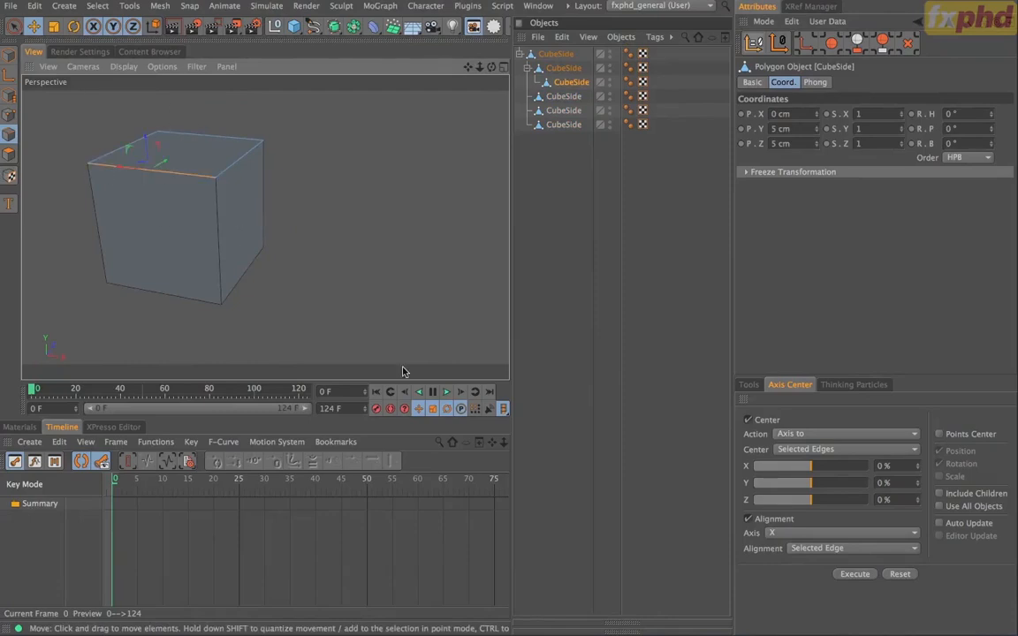
pyautogui.click(855, 574)
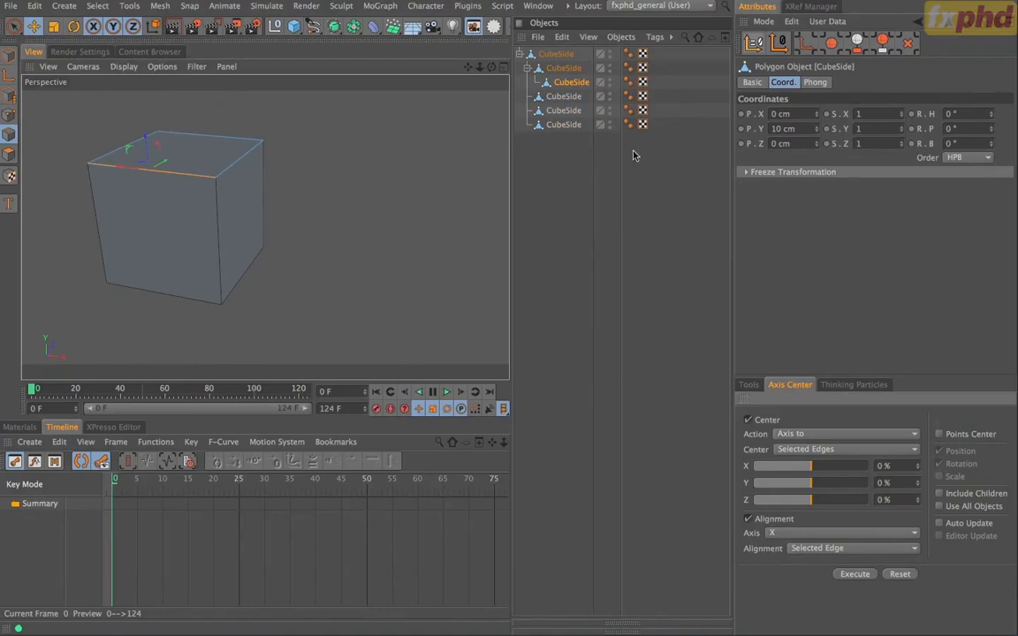
# Select all five child CubeSide objects and test rotating their pitch together.
pyautogui.click(568, 69)
pyautogui.keyDown('shift'); pyautogui.click(566, 126); pyautogui.keyUp('shift')
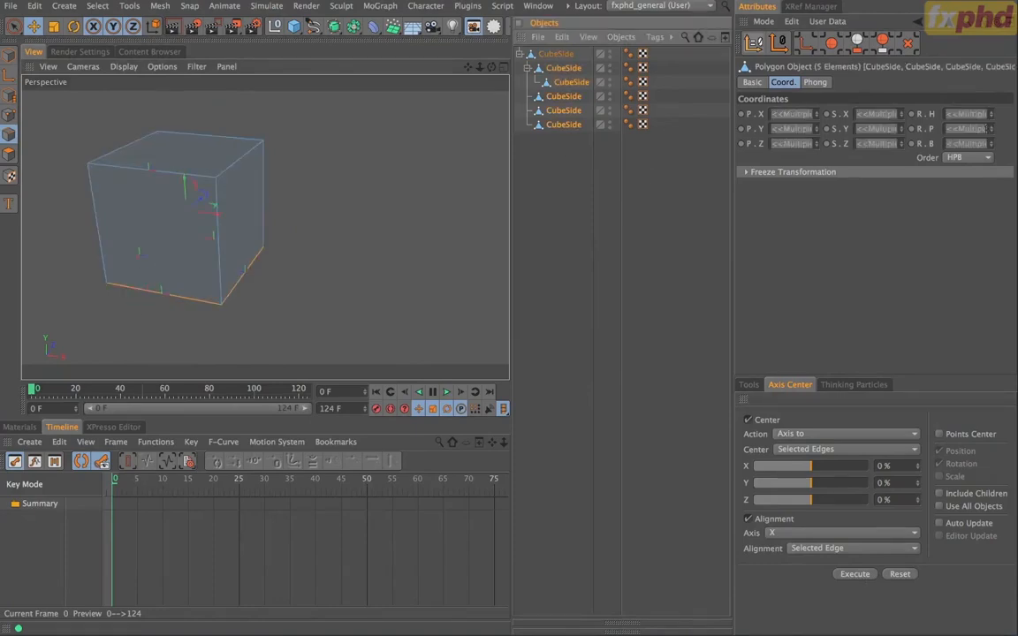
pyautogui.moveTo(992, 130)
pyautogui.mouseDown()
pyautogui.moveTo(991, 93)
pyautogui.moveTo(992, 133)
pyautogui.moveTo(991, 98)
pyautogui.moveTo(991, 124)
pyautogui.mouseUp()
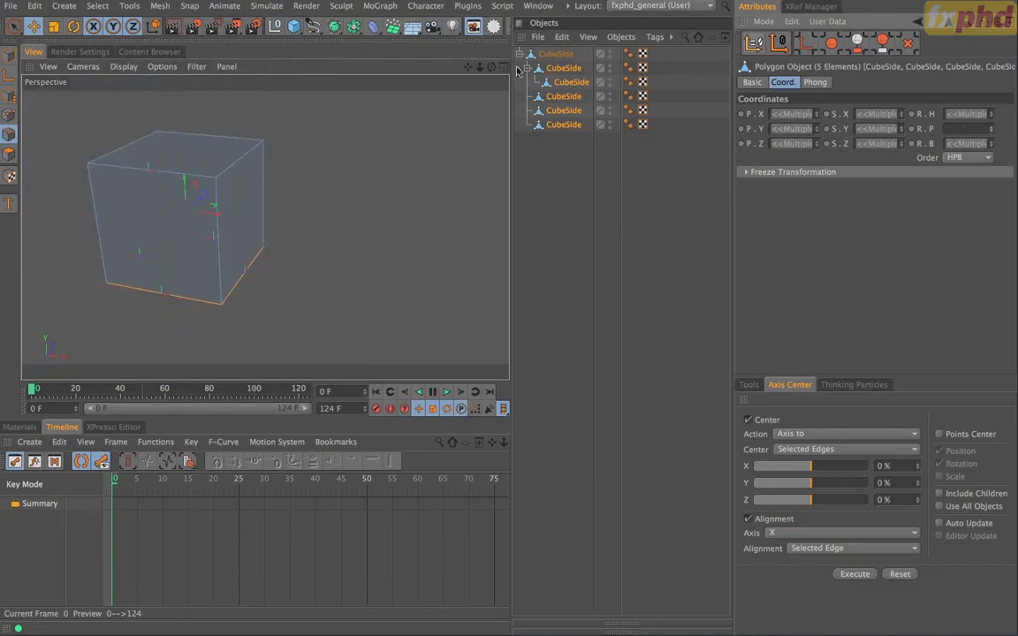
# Set a pitch rotation keyframe at frame 25 for all five child CubeSide objects with the cube closed.
pyautogui.click(546, 56)
pyautogui.keyDown('alt'); pyautogui.moveTo(202, 225); pyautogui.dragTo(282, 236, button='middle'); pyautogui.keyUp('alt')
pyautogui.keyDown('alt'); pyautogui.moveTo(285, 257); pyautogui.dragTo(287, 181); pyautogui.keyUp('alt')
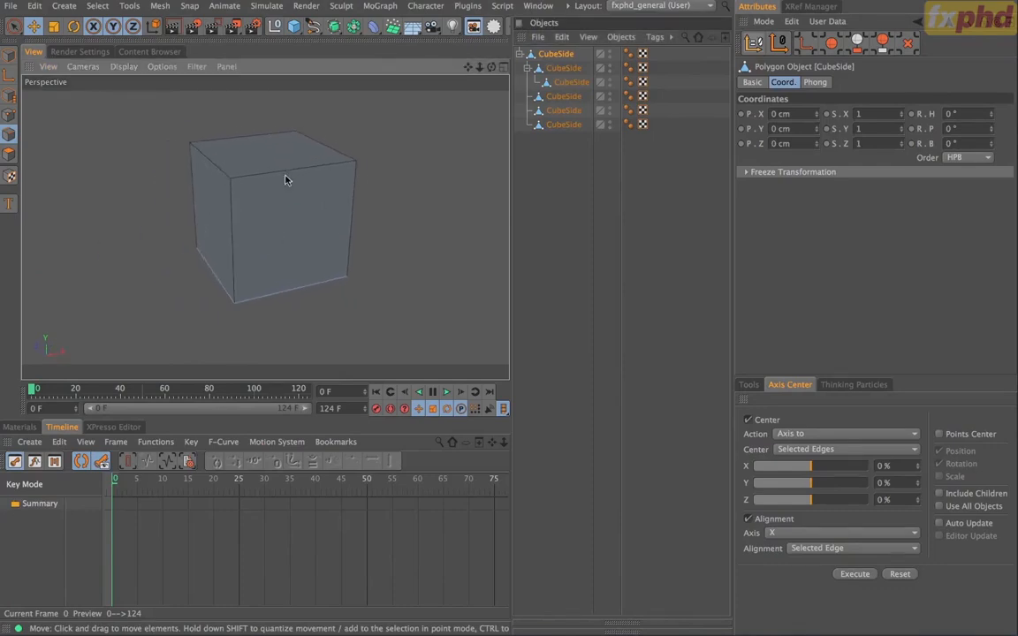
pyautogui.keyDown('alt'); pyautogui.moveTo(272, 224); pyautogui.dragTo(243, 229, button='right'); pyautogui.keyUp('alt')
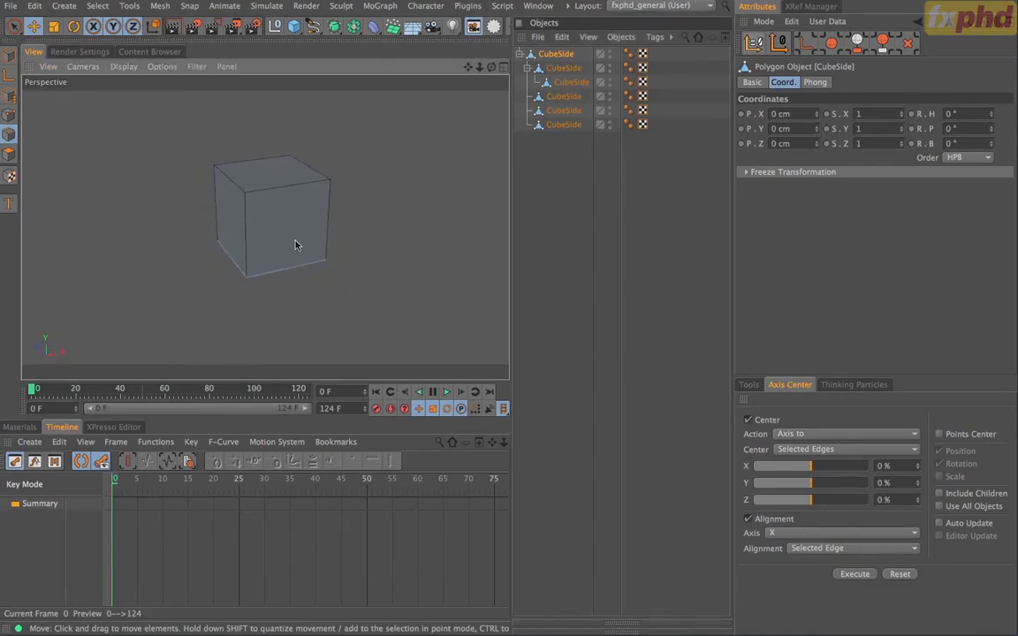
pyautogui.keyDown('alt'); pyautogui.moveTo(295, 241); pyautogui.dragTo(363, 235); pyautogui.keyUp('alt')
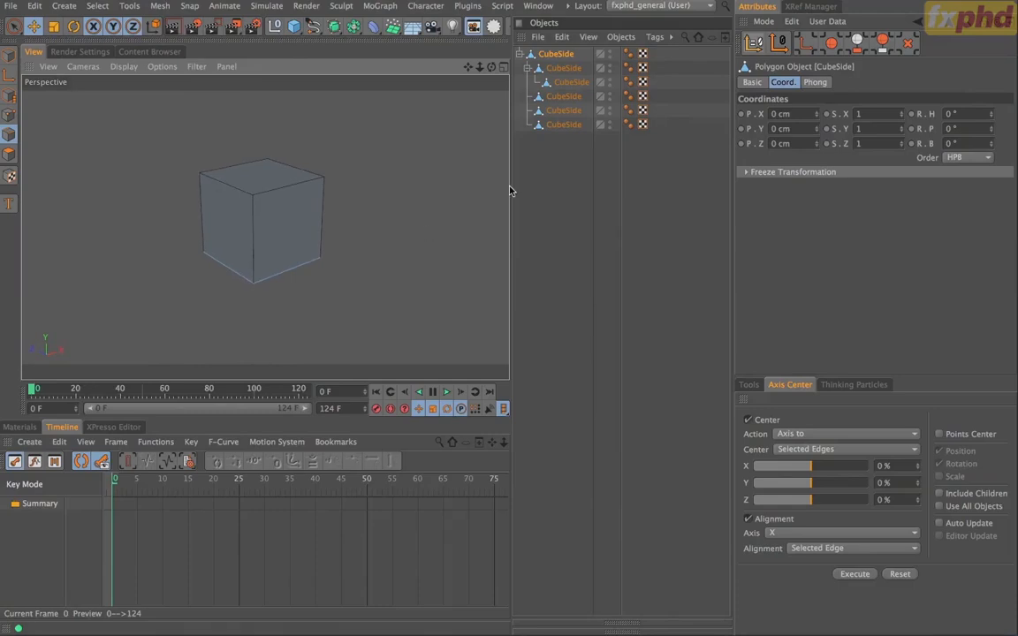
pyautogui.click(241, 480)
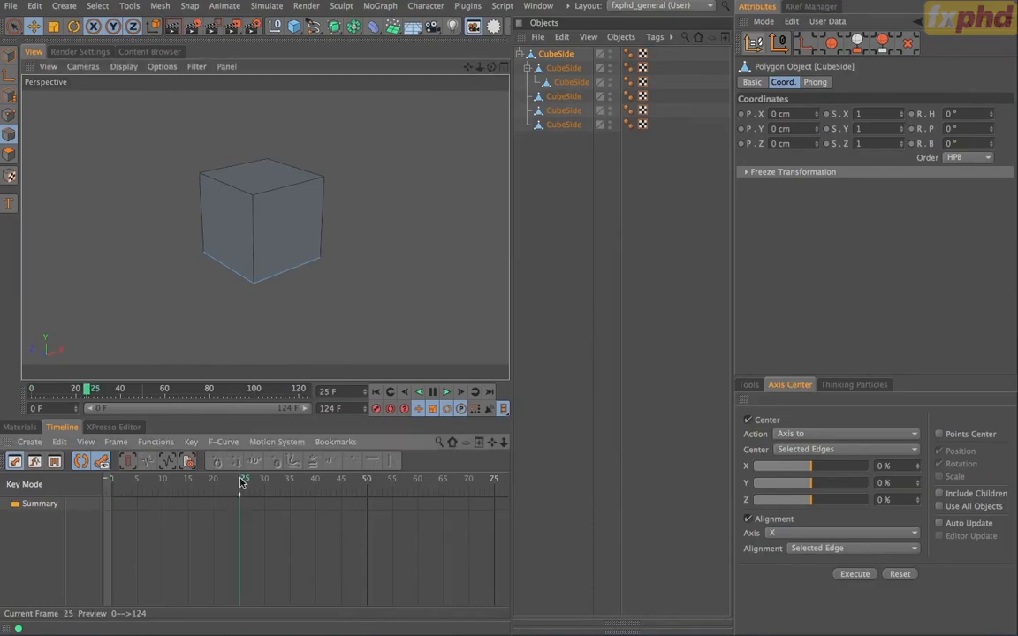
pyautogui.click(563, 68)
pyautogui.keyDown('shift'); pyautogui.click(570, 126); pyautogui.keyUp('shift')
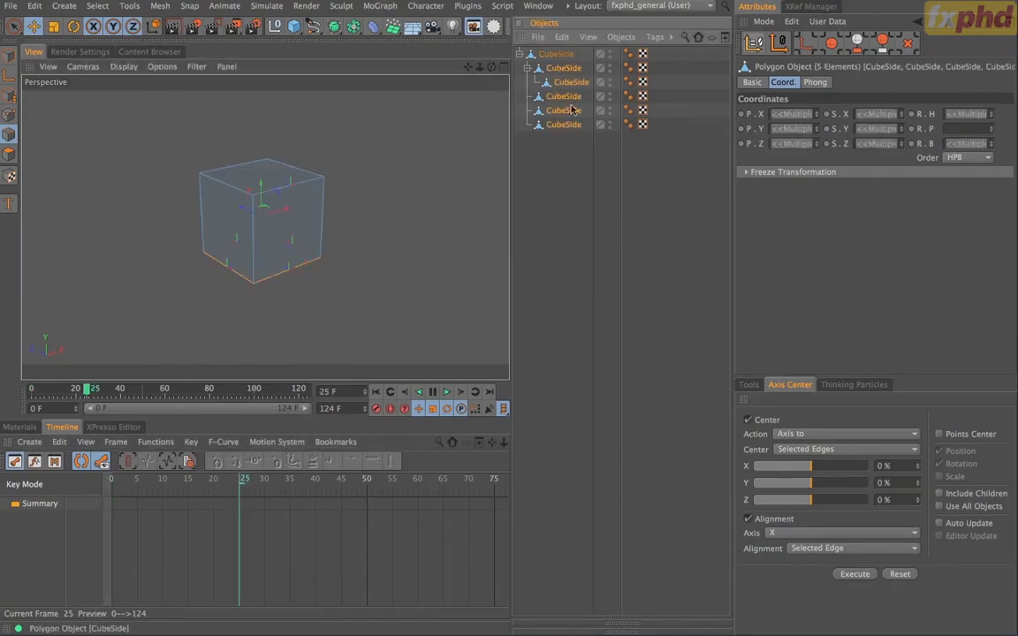
pyautogui.click(911, 129)
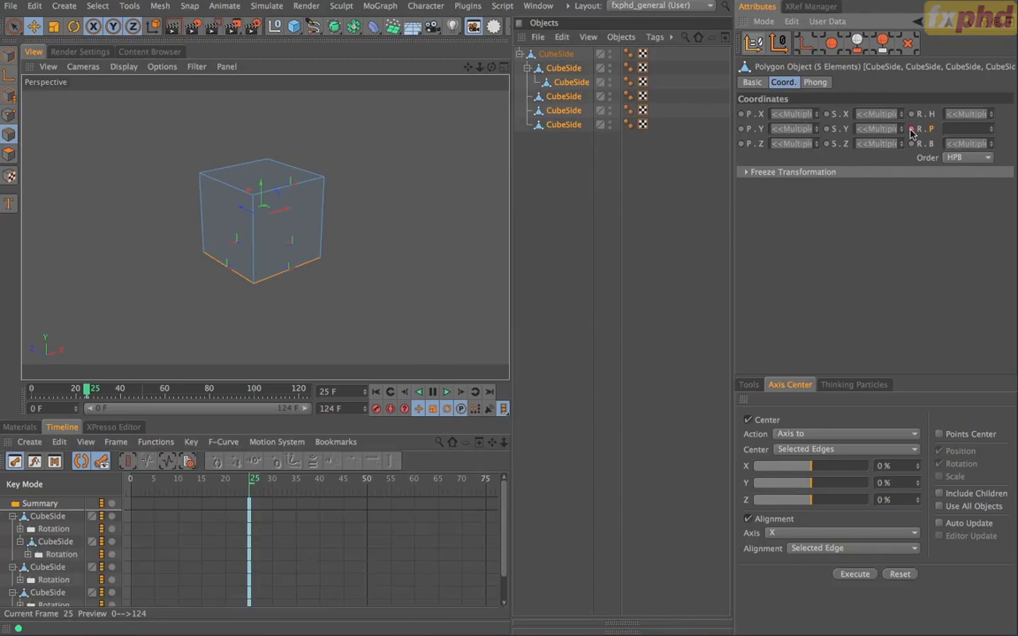
# At frame 0, set the five child sides' pitch to 90° and keyframe it, and scrub the timeline to check the folding.
pyautogui.moveTo(253, 480); pyautogui.dragTo(106, 480)
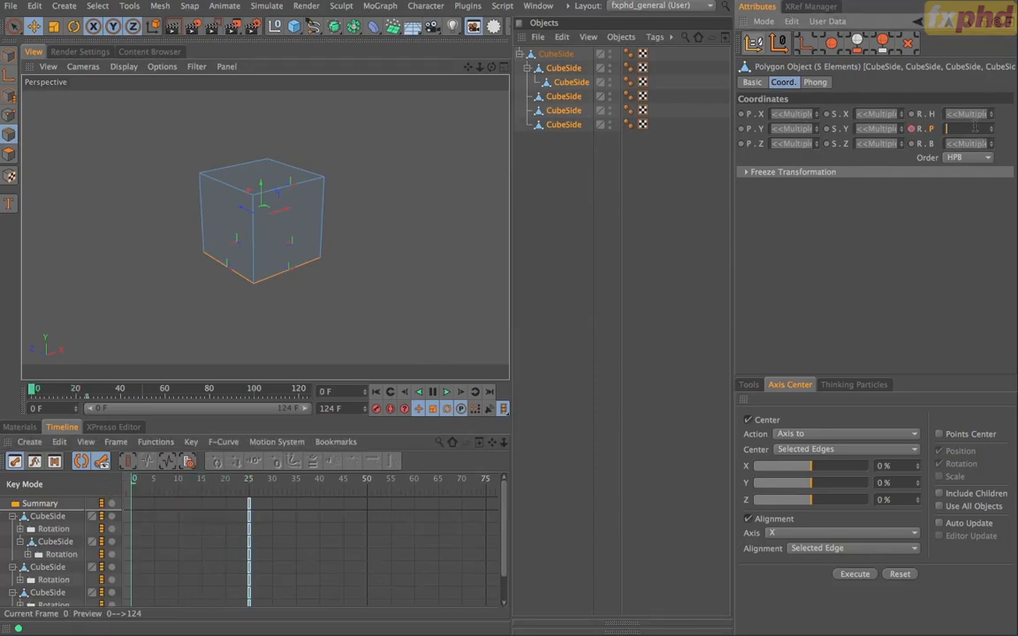
pyautogui.press('Return')
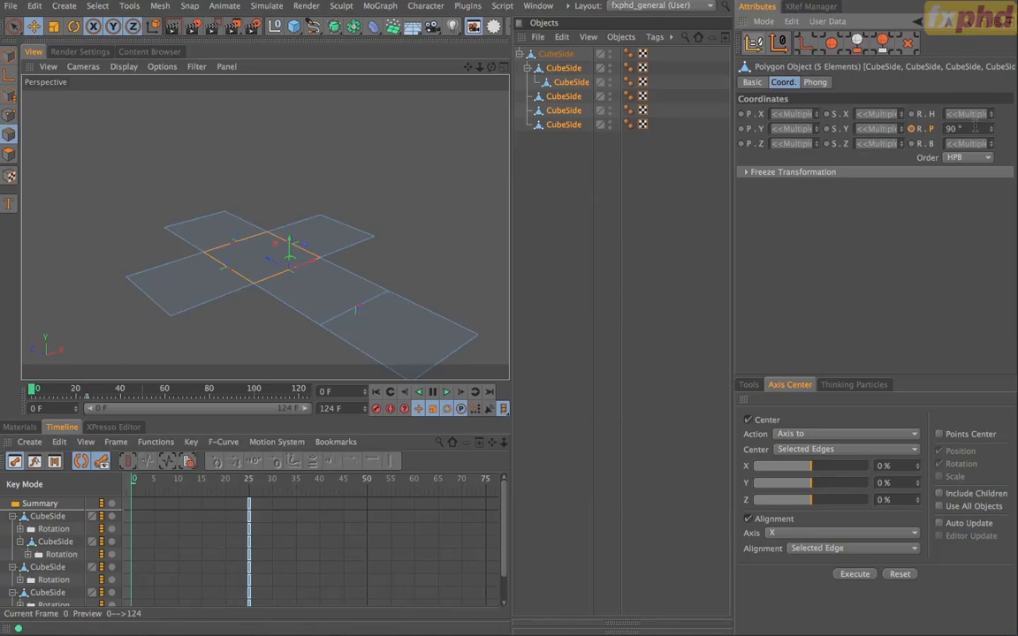
pyautogui.keyDown('ctrl'); pyautogui.click(912, 131); pyautogui.keyUp('ctrl')
pyautogui.moveTo(138, 481); pyautogui.dragTo(117, 492)
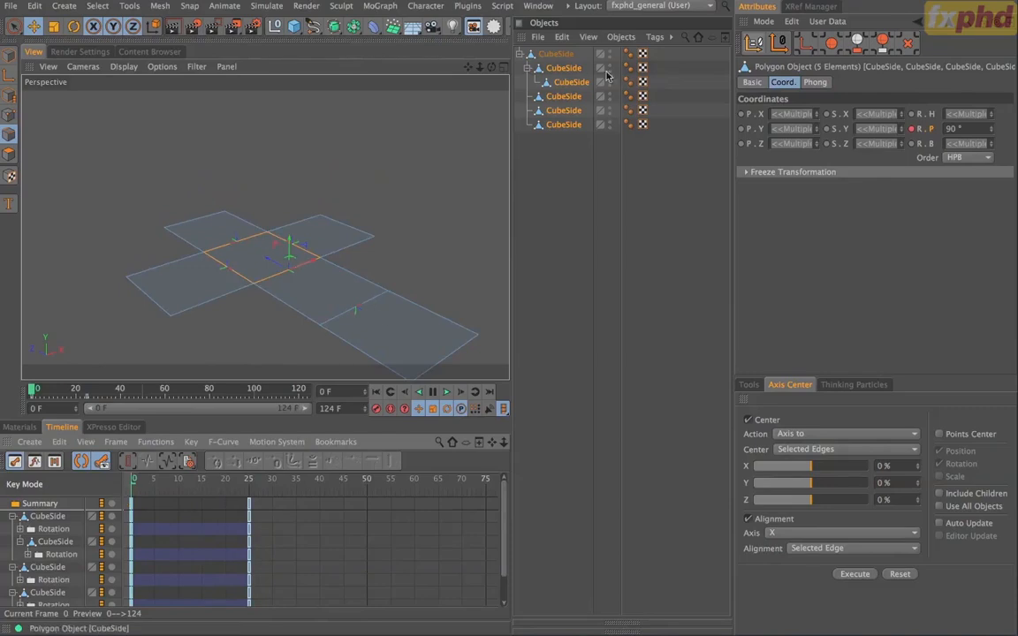
# Rename the nested lid CubeSide object to Cubetop.
pyautogui.click(570, 82)
pyautogui.press('BackSpace')
pyautogui.write('top')
pyautogui.press('Return')
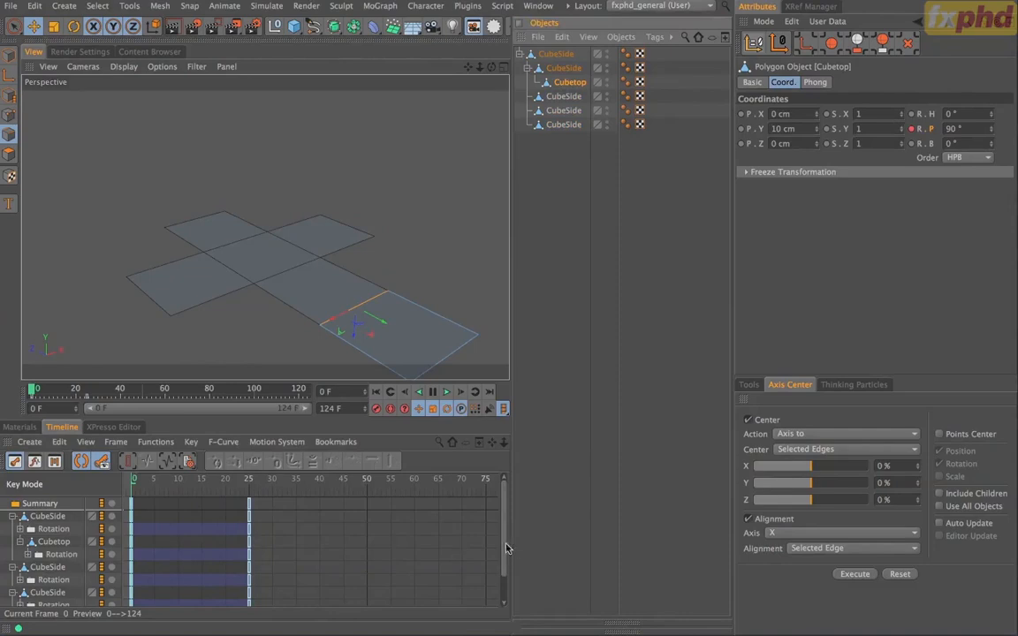
# Set Cubetop's pitch rotation key at frame 0 to 180° and scrub to frame 25 to check the folding.
pyautogui.scroll(-2, 509, 587)
pyautogui.scroll(2, 79, 528)
pyautogui.click(35, 554)
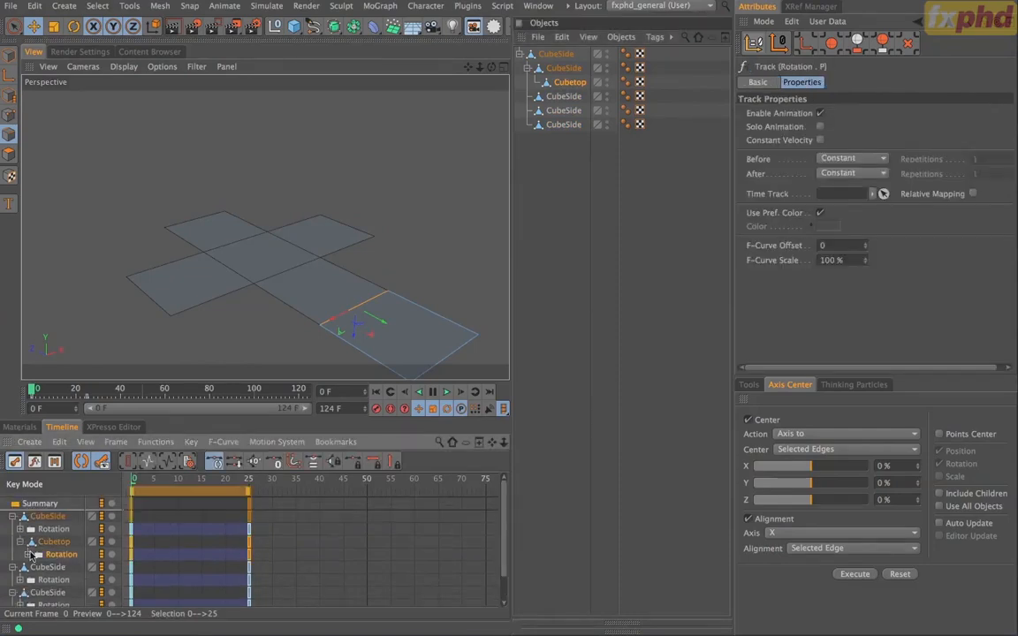
pyautogui.click(142, 556)
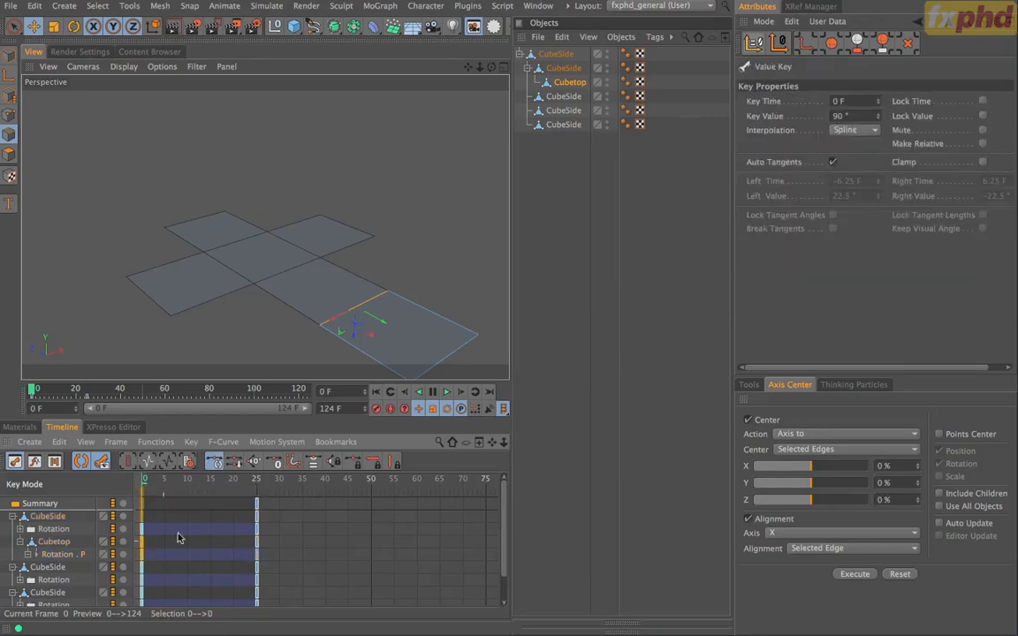
pyautogui.doubleClick(860, 116)
pyautogui.write('180')
pyautogui.press('Return')
pyautogui.moveTo(32, 390); pyautogui.dragTo(88, 400)
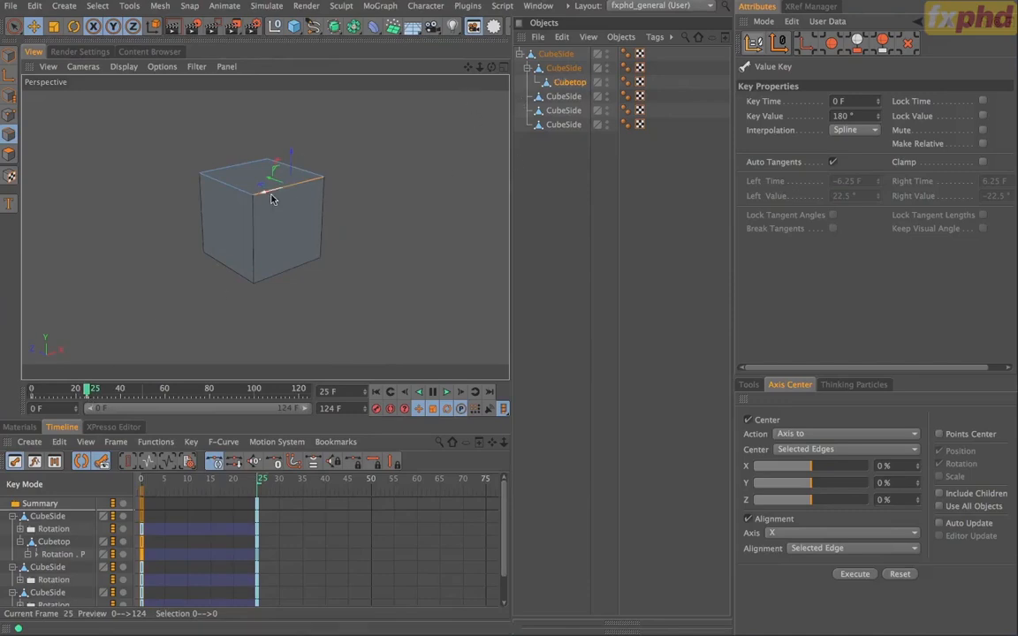
# Keyframe the Y scale of all five child sides at frame 25 with the cube closed, and at 0 on frame 0.
pyautogui.click(564, 68)
pyautogui.keyDown('shift'); pyautogui.click(564, 124); pyautogui.keyUp('shift')
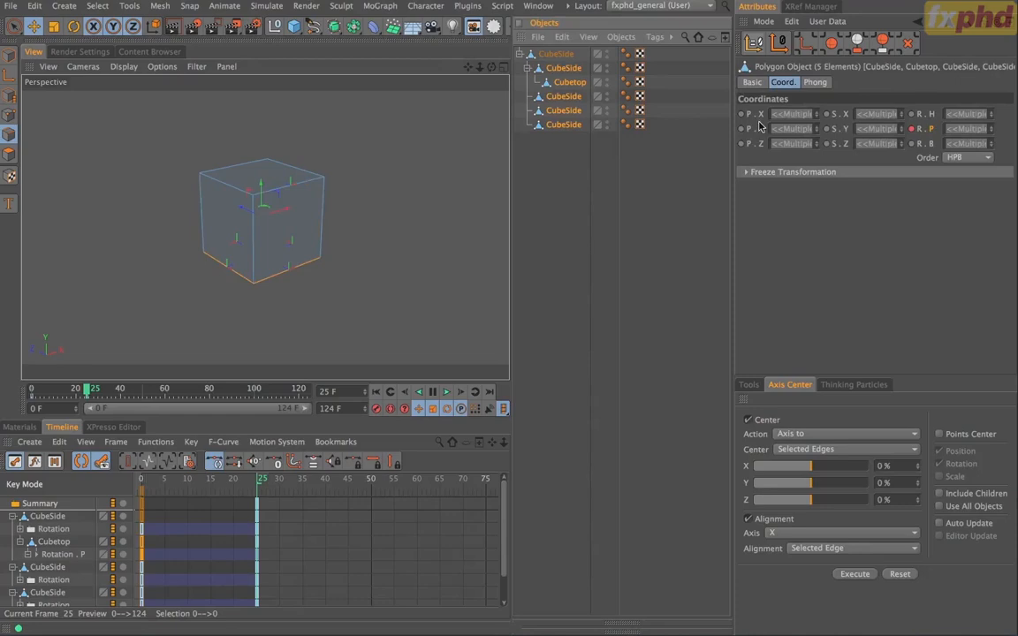
pyautogui.keyDown('ctrl'); pyautogui.click(828, 129); pyautogui.keyUp('ctrl')
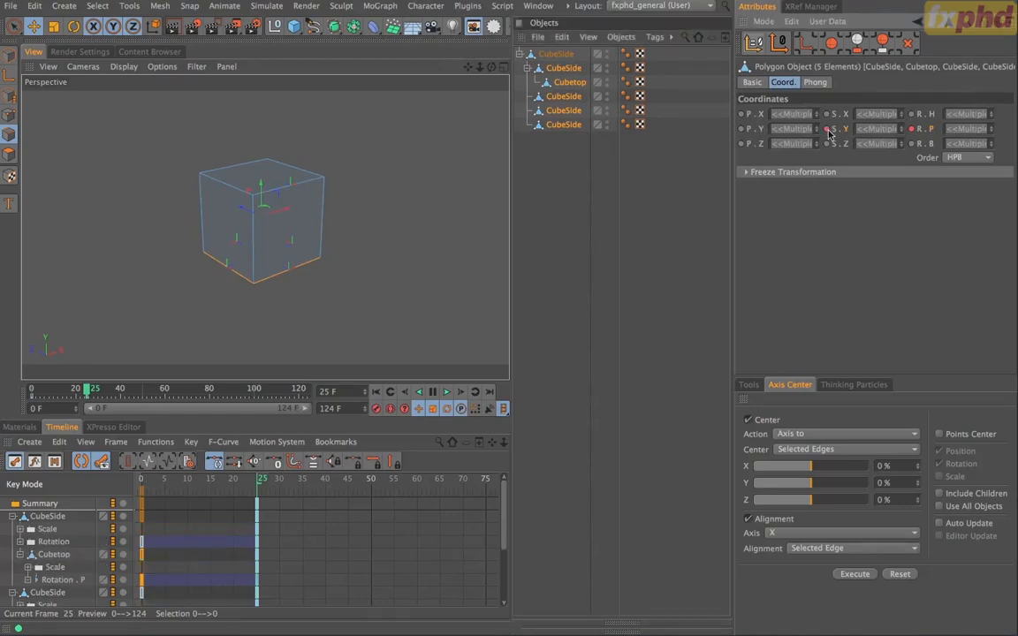
pyautogui.click(377, 391)
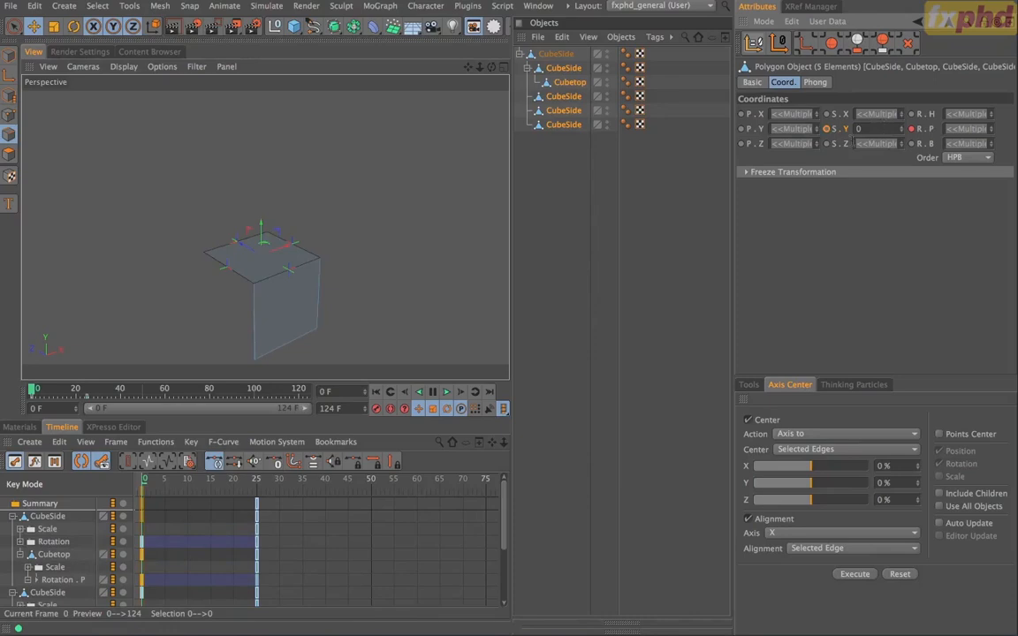
pyautogui.click(828, 129)
pyautogui.moveTo(29, 394)
pyautogui.mouseDown()
pyautogui.moveTo(125, 402)
pyautogui.moveTo(31, 395)
pyautogui.mouseUp()
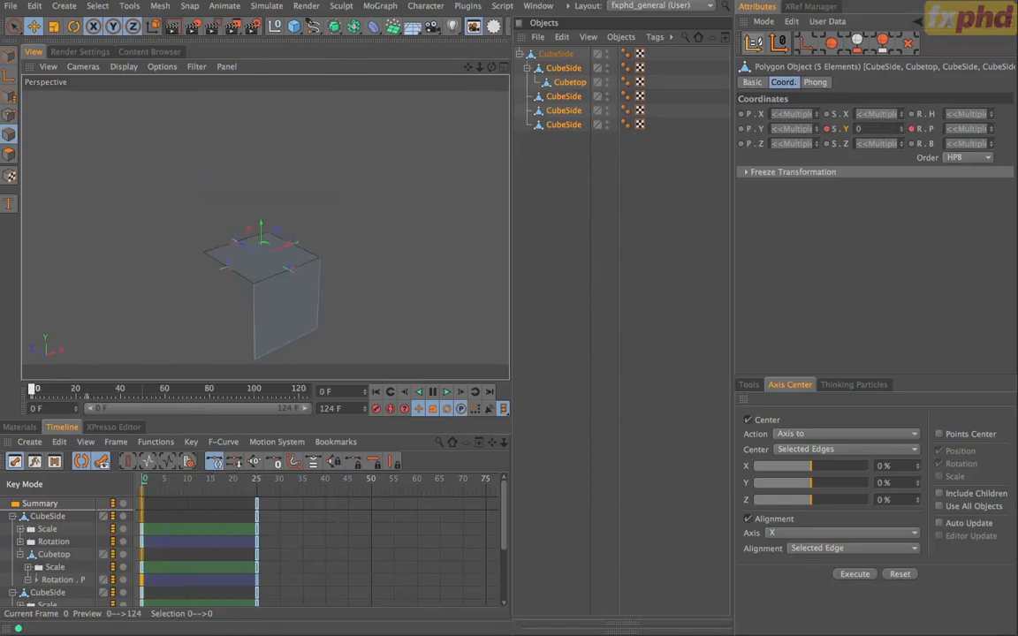
# Keyframe Cubetop's Z scale at 1 on frame 25 and at 0 on frame 0.
pyautogui.click(569, 82)
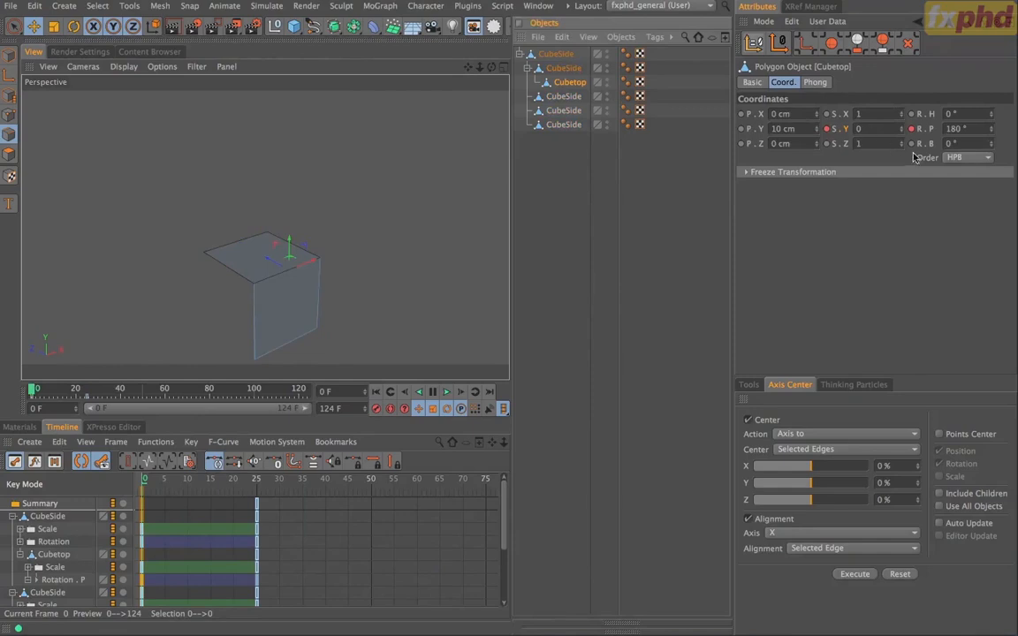
pyautogui.moveTo(902, 146); pyautogui.dragTo(819, 151)
pyautogui.write('1')
pyautogui.press('Return')
pyautogui.click(258, 480)
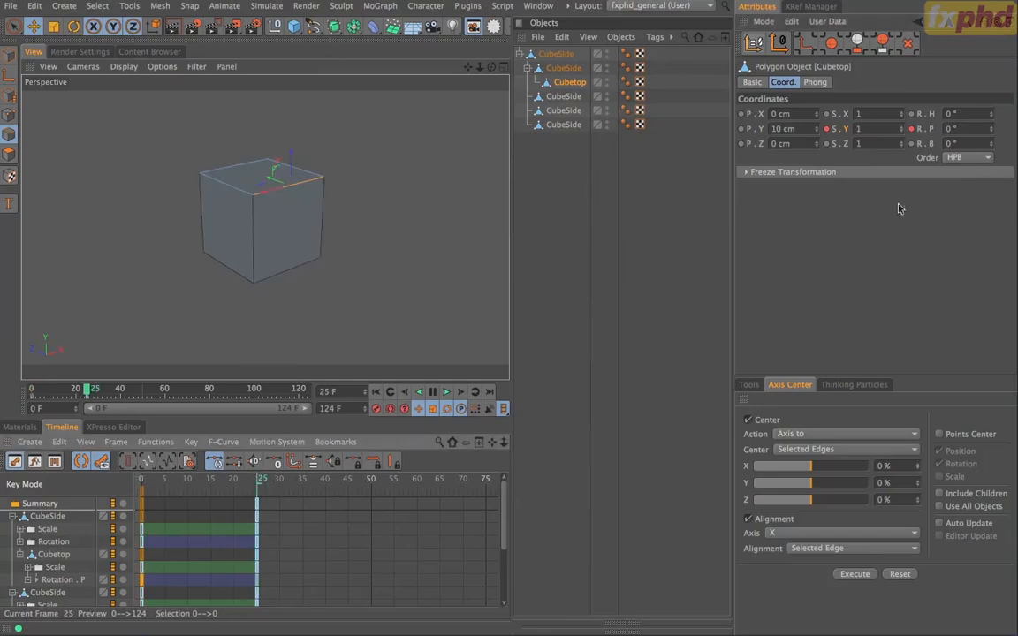
pyautogui.click(376, 392)
pyautogui.write('0')
pyautogui.press('Return')
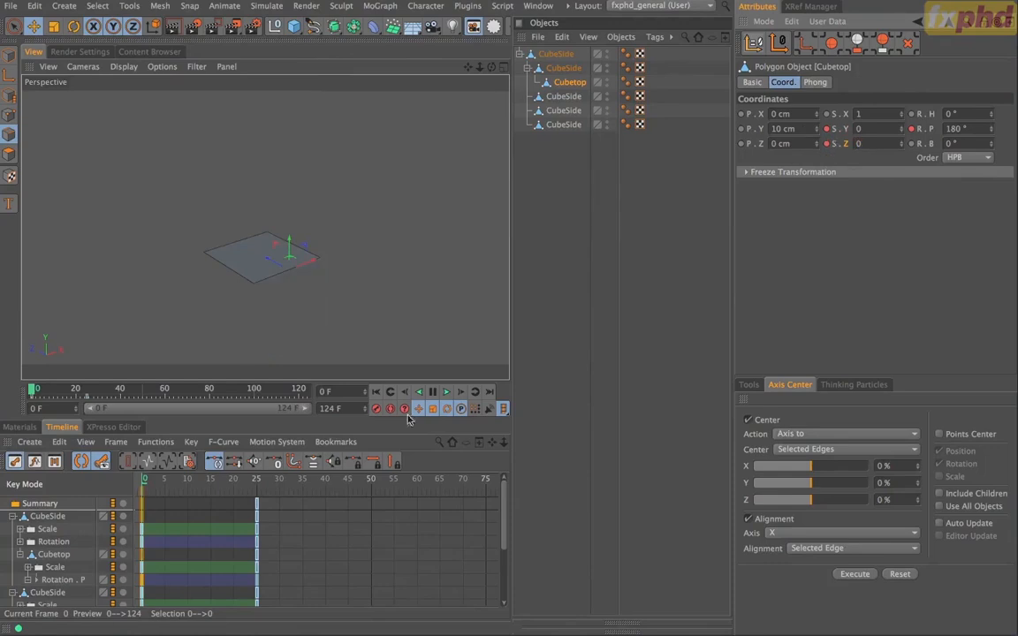
# Keyframe the parent CubeSide's X, Y and Z scale at 1 on frame 25 and at 0 on frame 0.
pyautogui.click(556, 54)
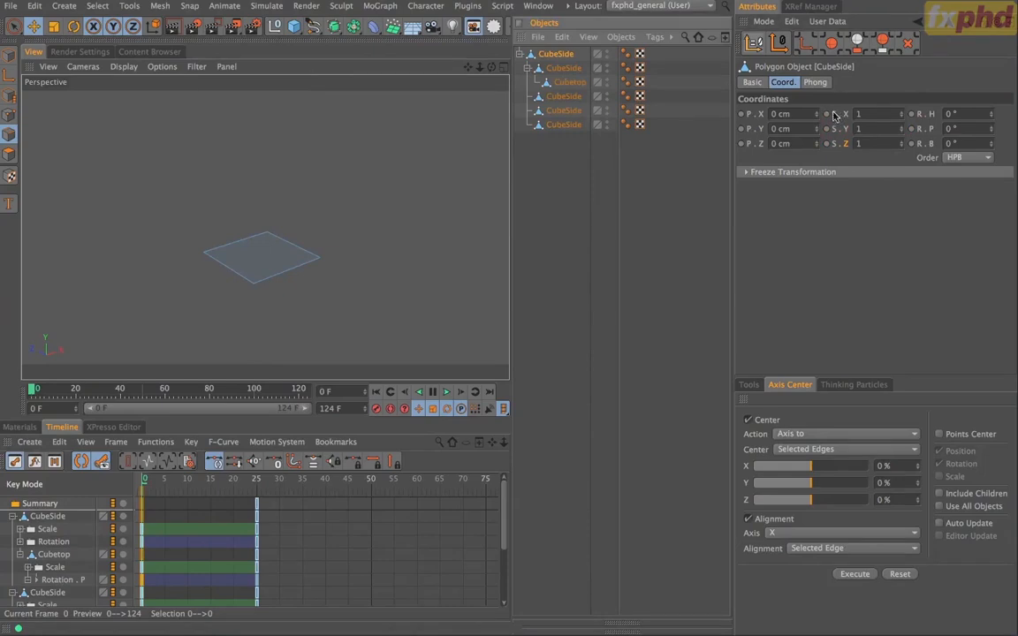
pyautogui.click(261, 479)
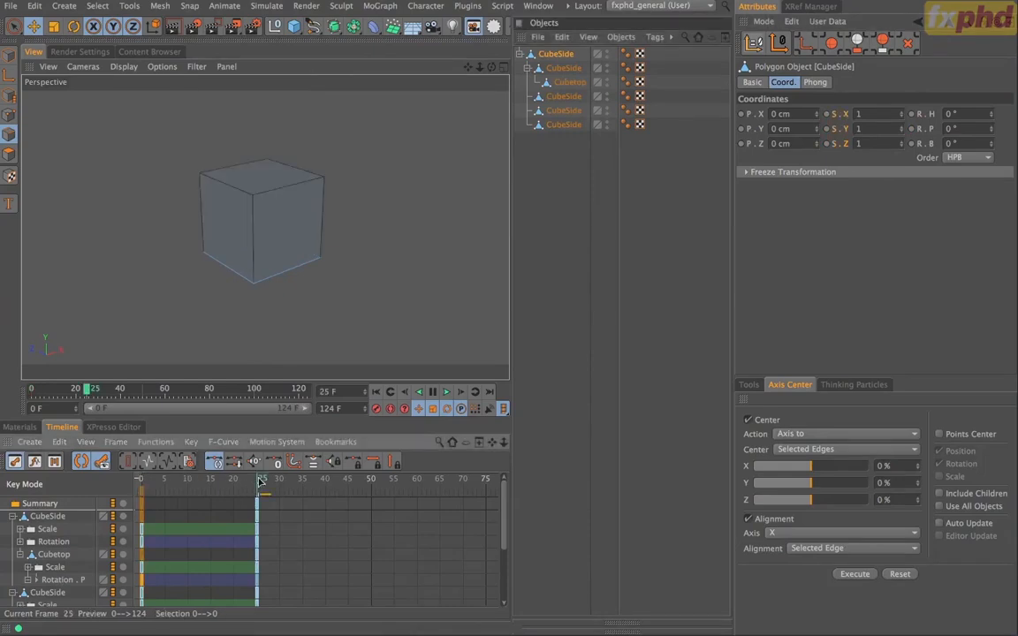
pyautogui.keyDown('ctrl'); pyautogui.click(826, 115); pyautogui.keyUp('ctrl')
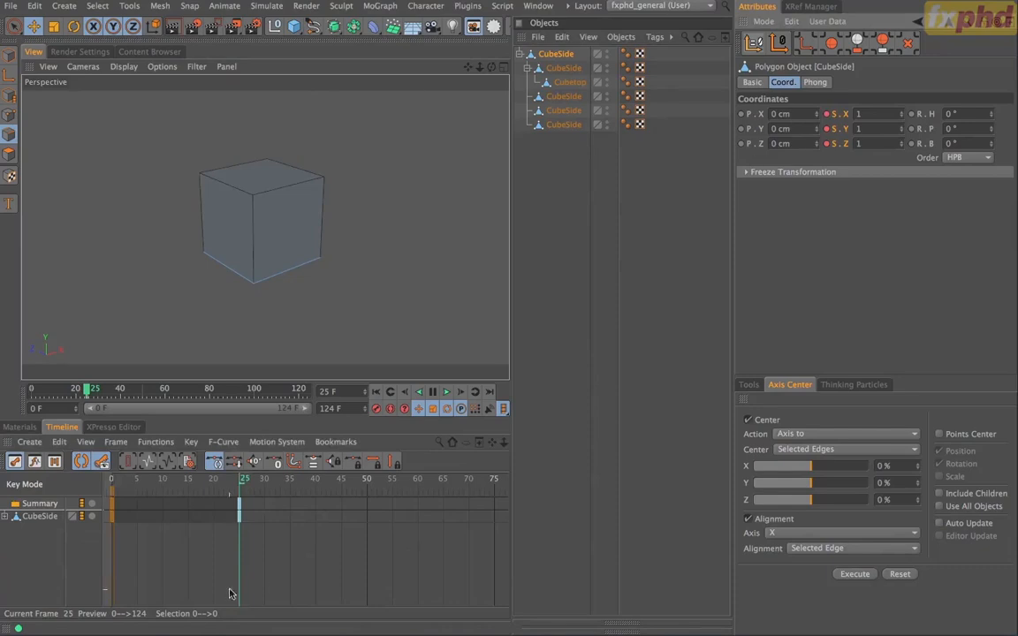
pyautogui.moveTo(245, 481); pyautogui.dragTo(91, 480)
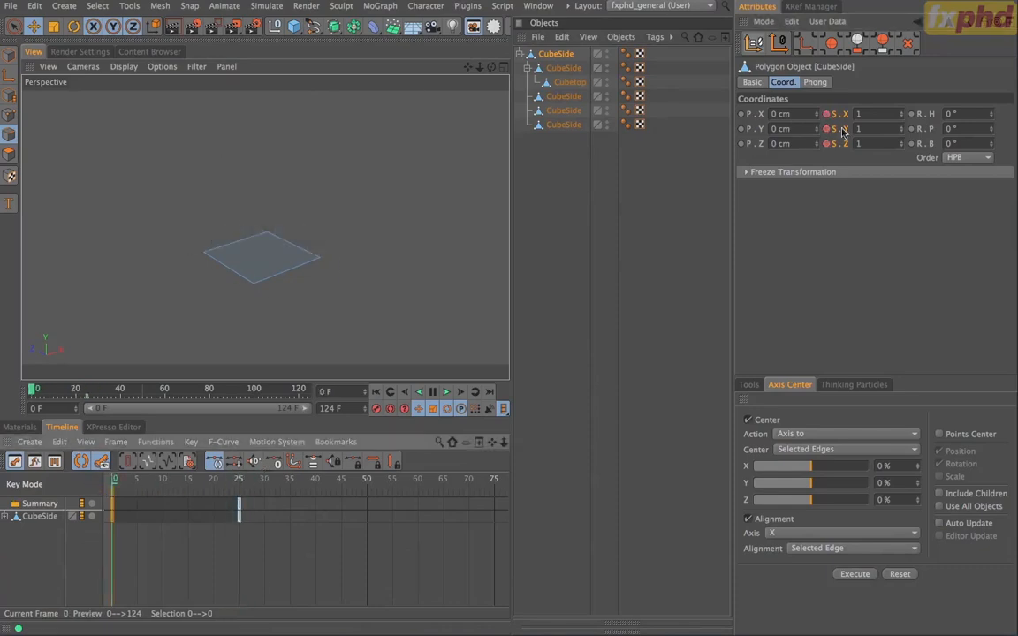
pyautogui.click(873, 113)
pyautogui.write('0')
pyautogui.press('Tab')
pyautogui.write('0')
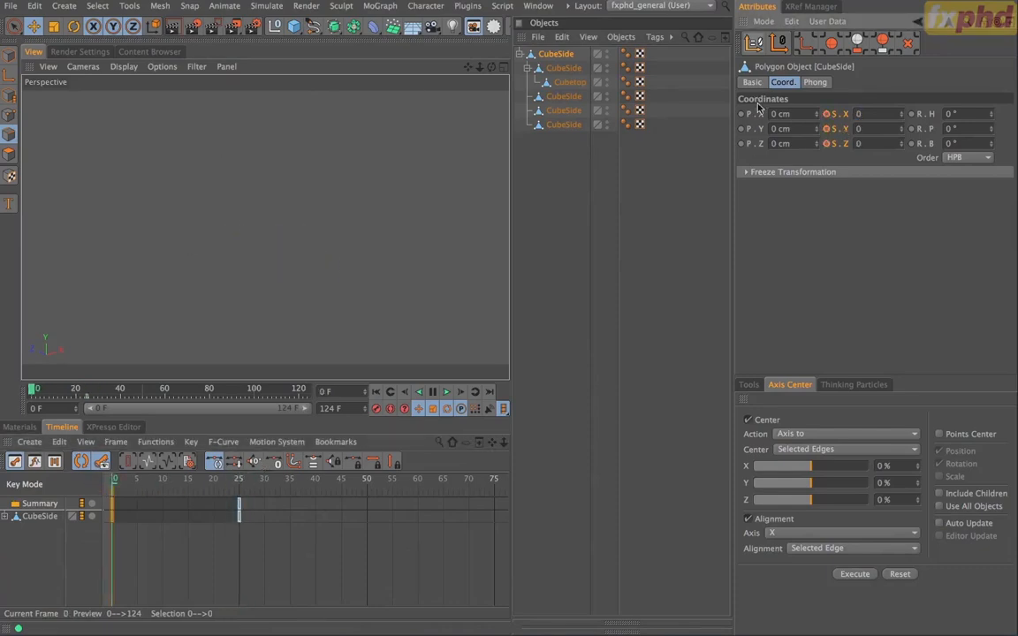
pyautogui.keyDown('ctrl'); pyautogui.click(826, 115); pyautogui.keyUp('ctrl')
pyautogui.moveTo(112, 482)
pyautogui.mouseDown()
pyautogui.moveTo(238, 481)
pyautogui.moveTo(128, 482)
pyautogui.mouseUp()
# Collapse the four child CubeSide tracks in an enlarged timeline and shift all their keys to frames 10–35.
pyautogui.moveTo(218, 416); pyautogui.dragTo(224, 255)
pyautogui.click(5, 393)
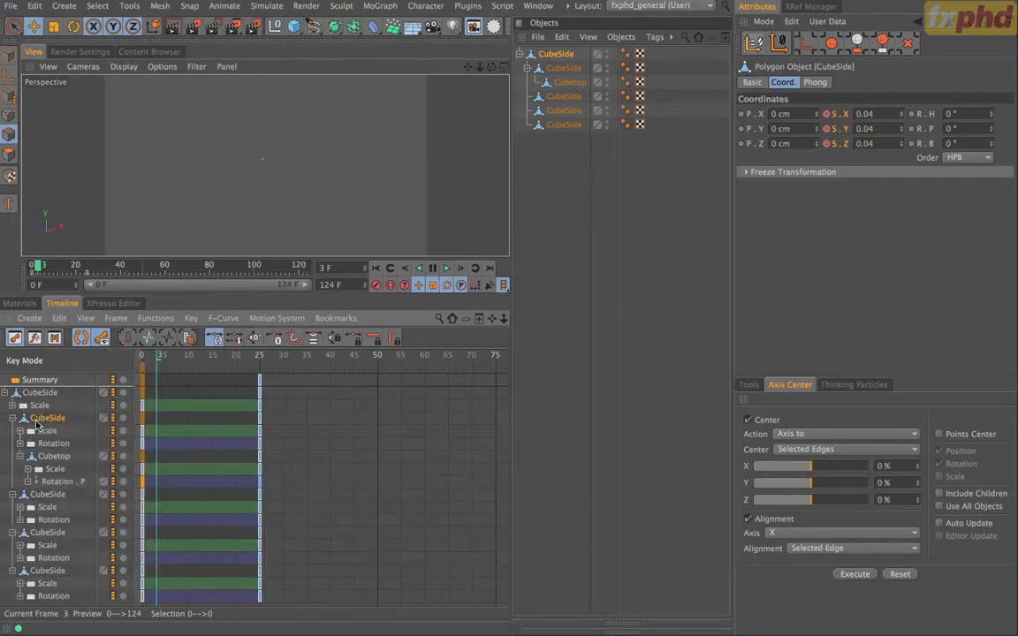
pyautogui.doubleClick(37, 422)
pyautogui.click(12, 419)
pyautogui.click(12, 430)
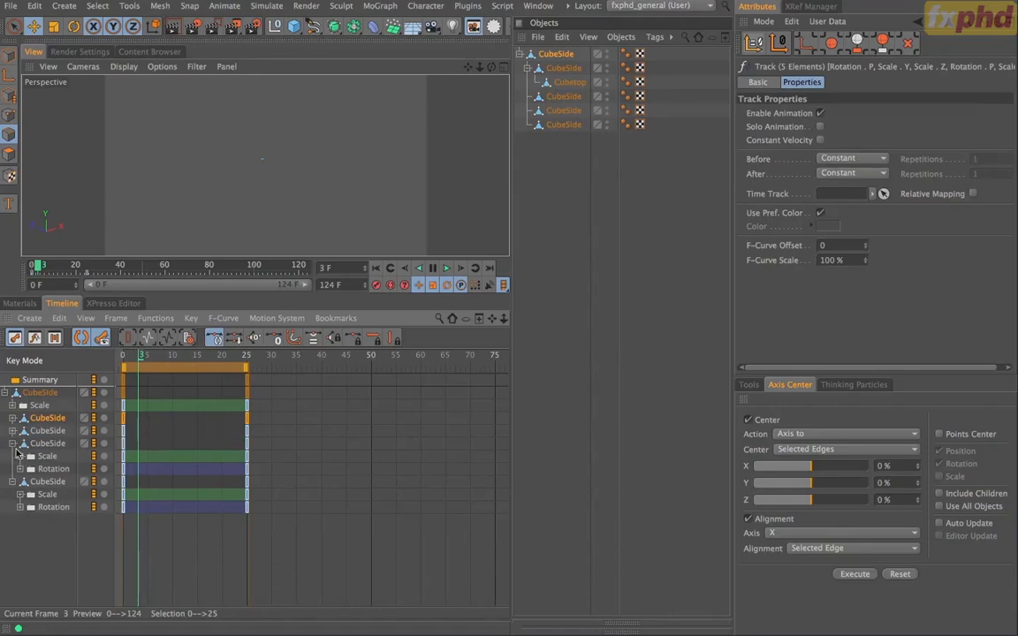
pyautogui.click(12, 444)
pyautogui.click(12, 457)
pyautogui.moveTo(307, 521); pyautogui.dragTo(195, 373)
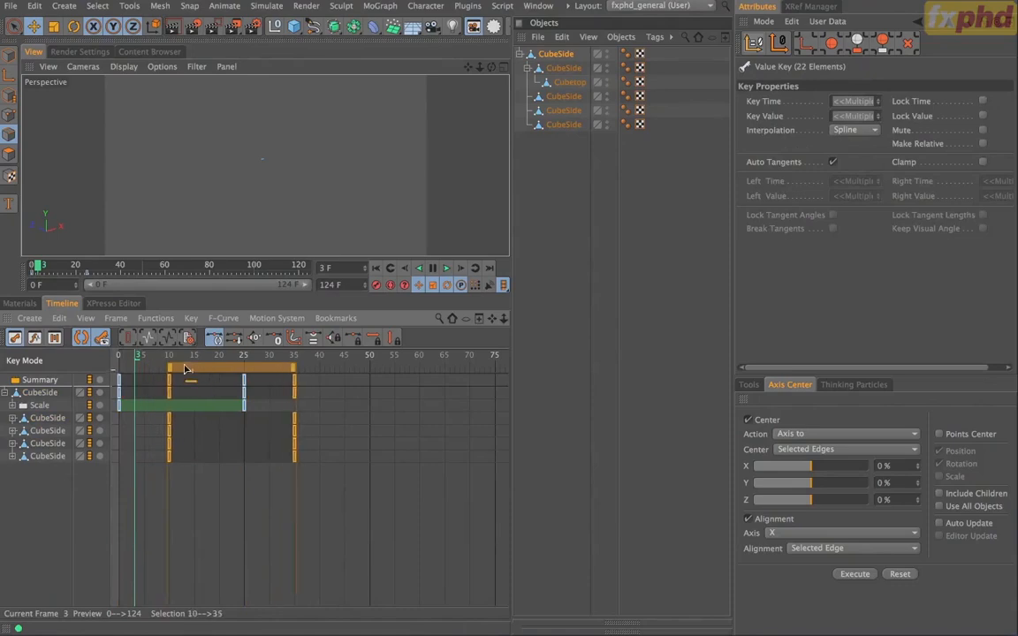
pyautogui.moveTo(135, 355); pyautogui.dragTo(133, 378)
# Shift Cubetop's scale and rotation keys to frames 20–45 and return to frame 0.
pyautogui.click(12, 418)
pyautogui.click(51, 458)
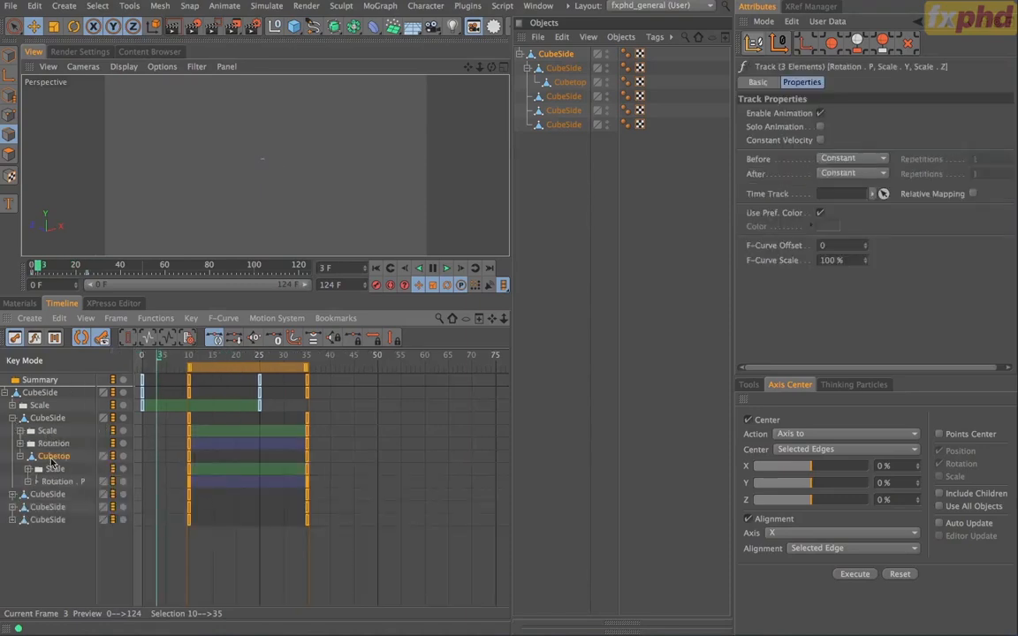
pyautogui.moveTo(208, 369); pyautogui.dragTo(255, 369)
pyautogui.moveTo(164, 357); pyautogui.dragTo(142, 389)
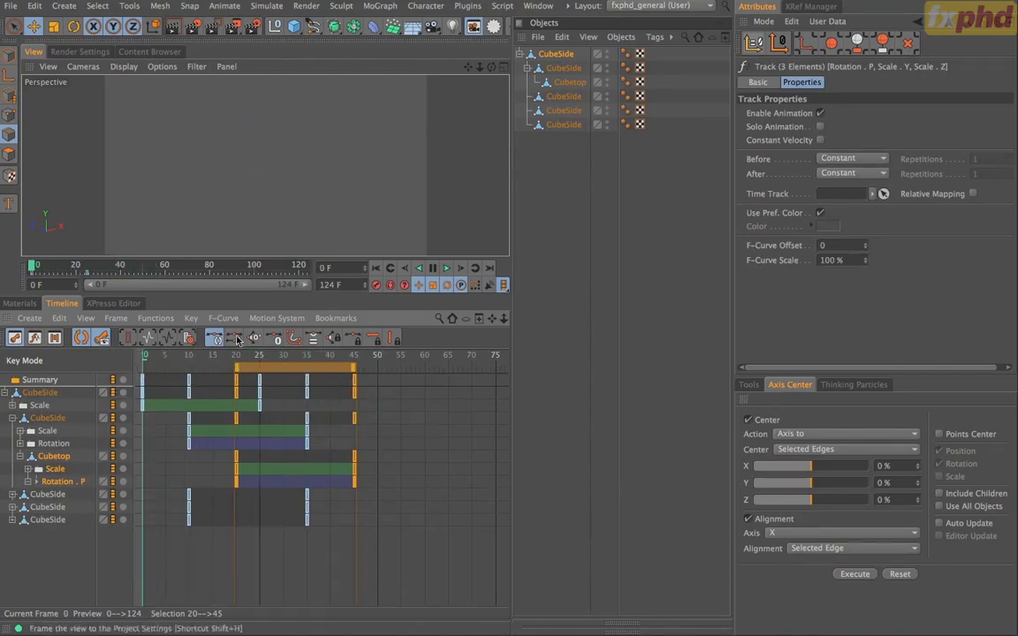
# Restore the larger viewport, play the animation and scrub through it to check the offset folding.
pyautogui.moveTo(270, 293); pyautogui.dragTo(270, 418)
pyautogui.click(448, 392)
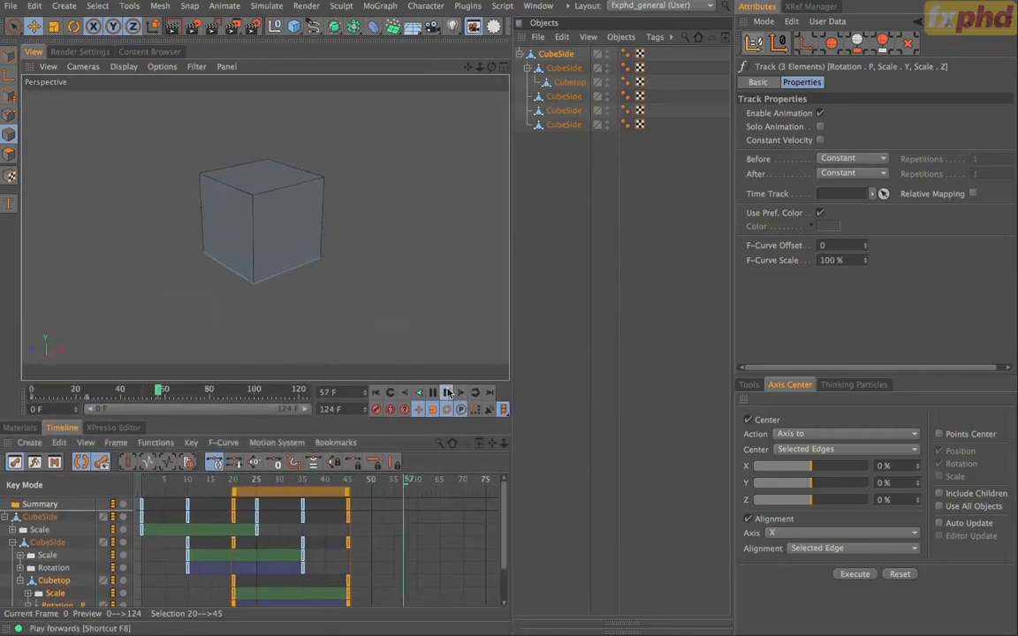
pyautogui.click(374, 394)
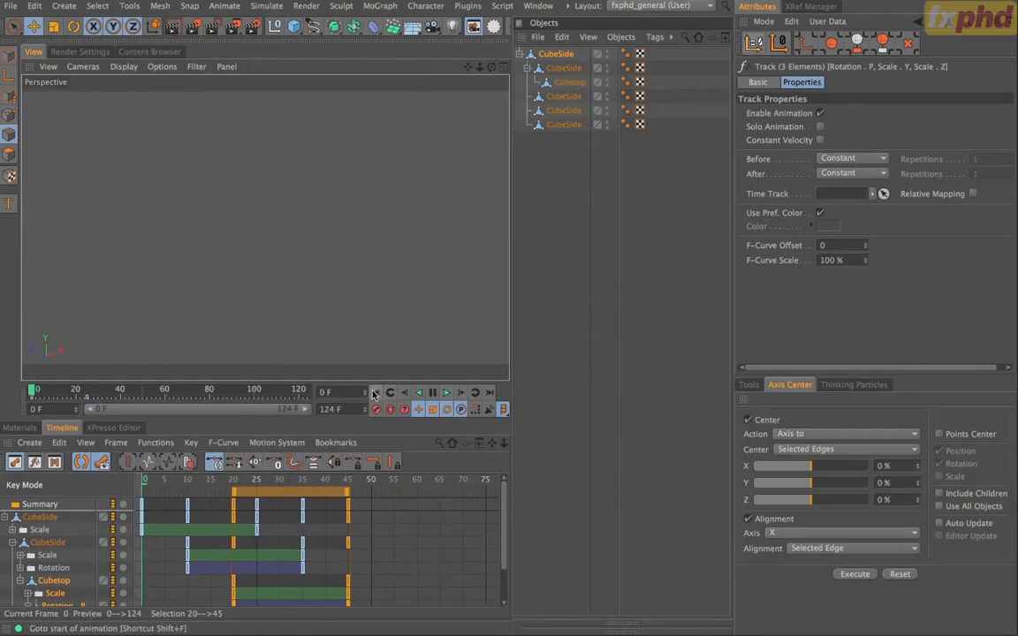
pyautogui.moveTo(148, 484); pyautogui.dragTo(357, 484)
# Move the parent CubeSide's axis to the centre of All Points with Axis Center, with Alignment disabled, and go to frame 45.
pyautogui.click(557, 54)
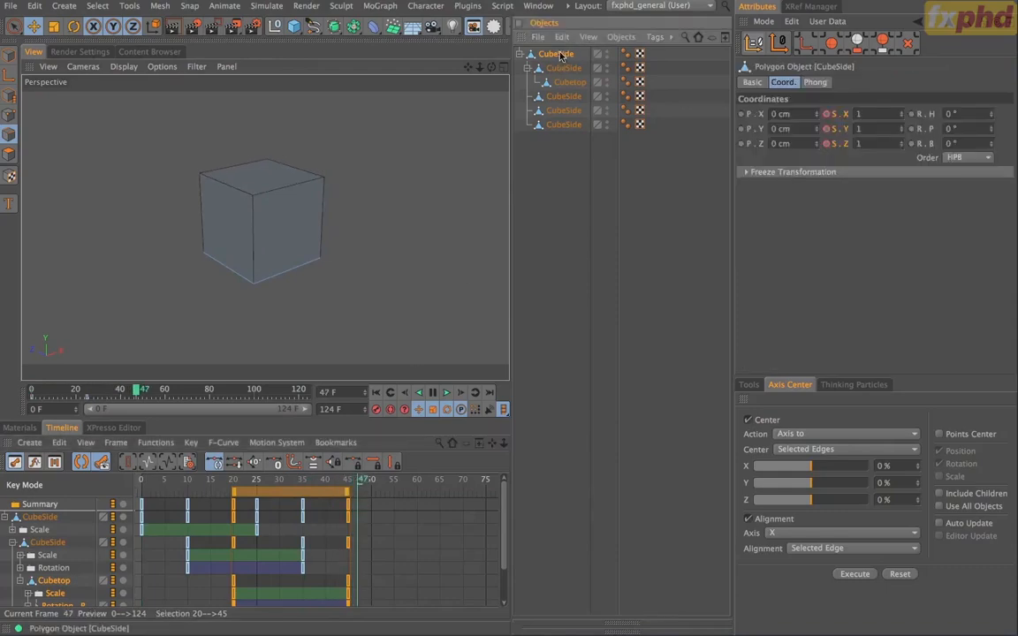
pyautogui.keyDown('alt'); pyautogui.moveTo(219, 170); pyautogui.dragTo(164, 176); pyautogui.keyUp('alt')
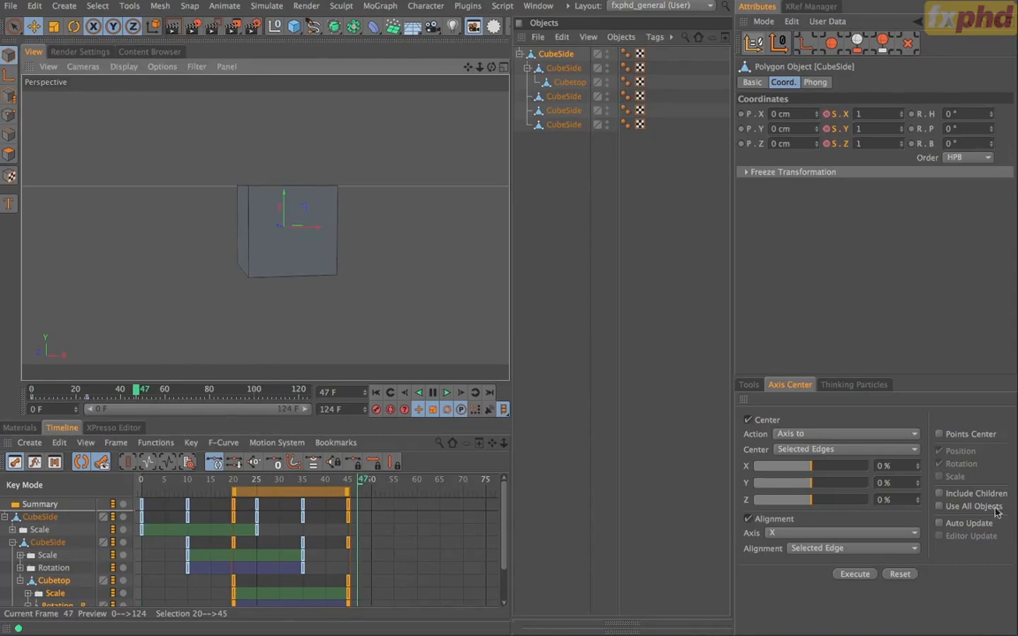
pyautogui.click(816, 450)
pyautogui.click(815, 466)
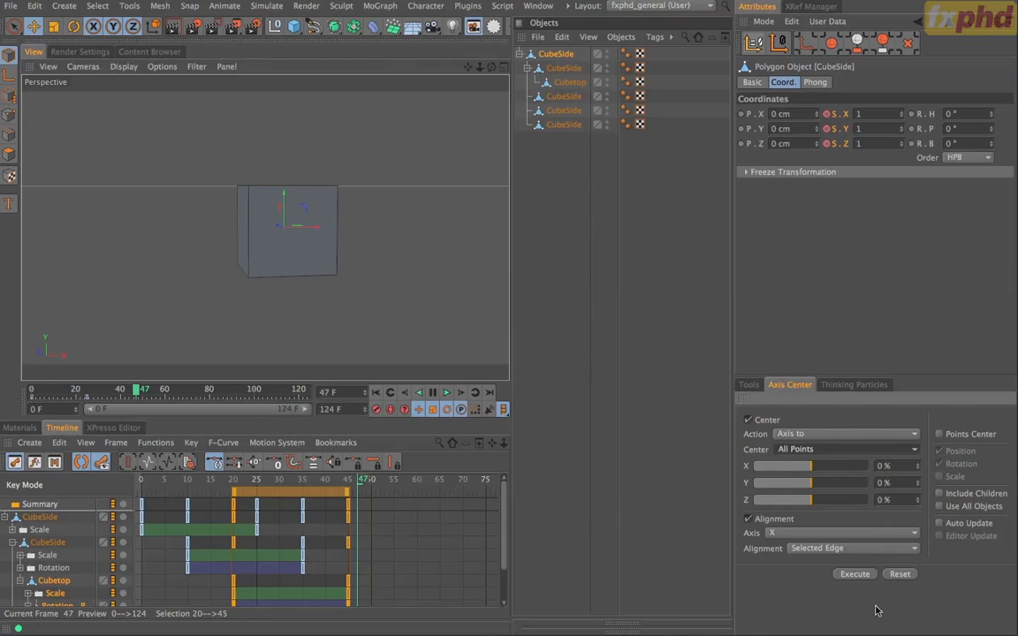
pyautogui.click(775, 522)
pyautogui.click(853, 574)
pyautogui.moveTo(362, 480)
pyautogui.mouseDown()
pyautogui.moveTo(134, 483)
pyautogui.moveTo(380, 500)
pyautogui.moveTo(132, 482)
pyautogui.moveTo(352, 483)
pyautogui.mouseUp()
pyautogui.keyDown('alt'); pyautogui.moveTo(332, 223); pyautogui.dragTo(411, 266); pyautogui.keyUp('alt')
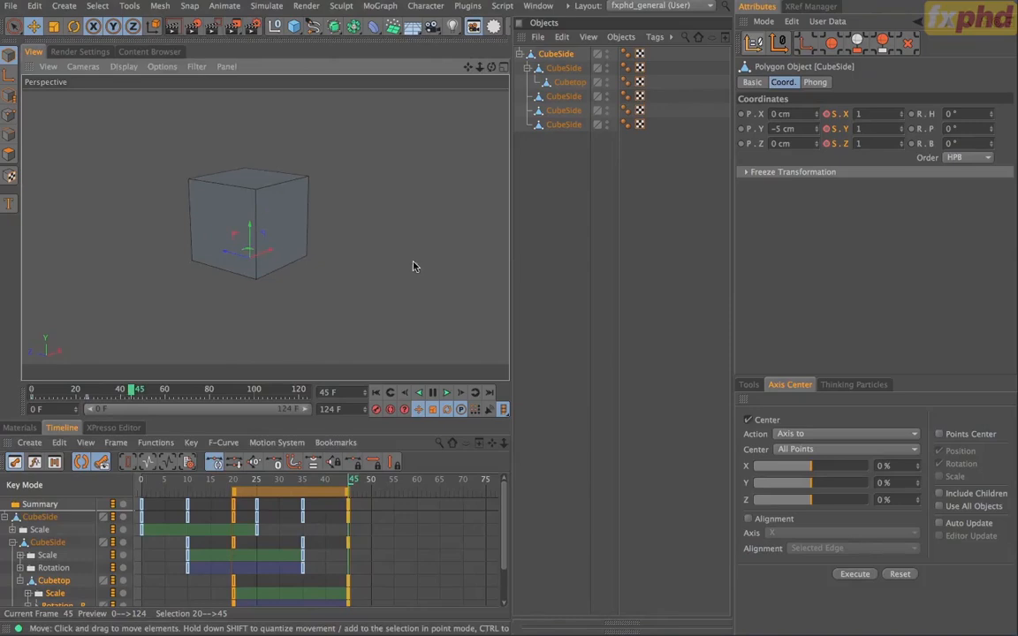
# Save an incremental version of the scene and place the cube hierarchy under a new MoGraph Cloner.
pyautogui.click(10, 5)
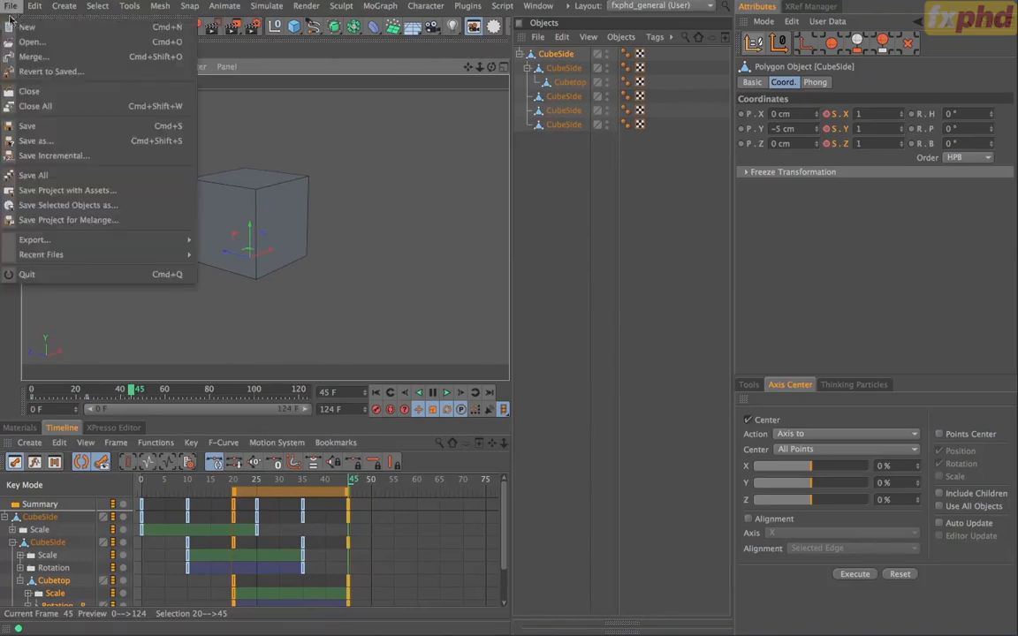
pyautogui.click(52, 156)
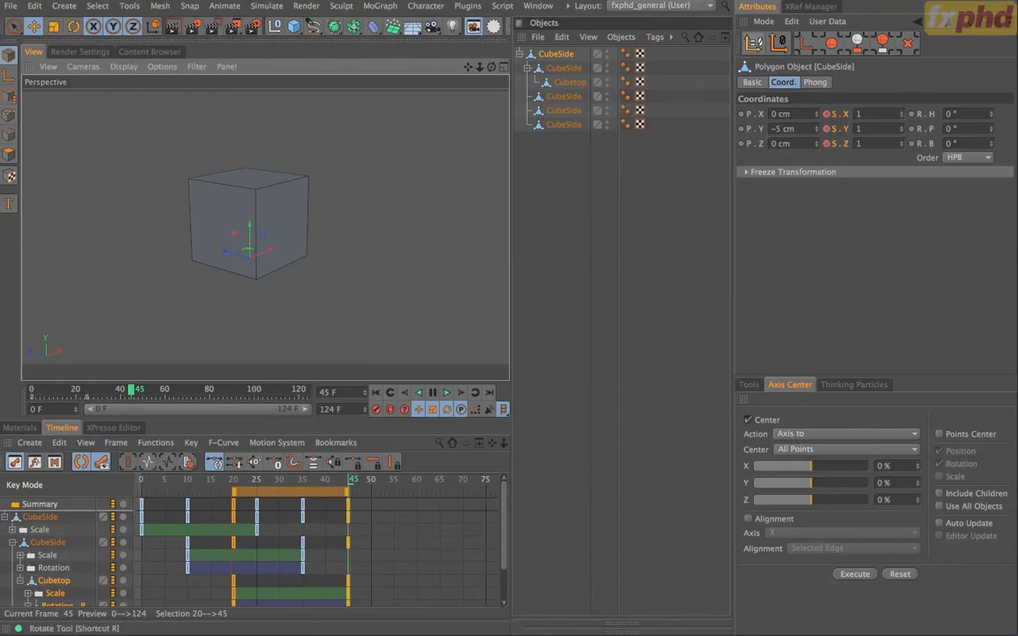
pyautogui.click(380, 6)
pyautogui.keyDown('alt'); pyautogui.click(389, 116); pyautogui.keyUp('alt')
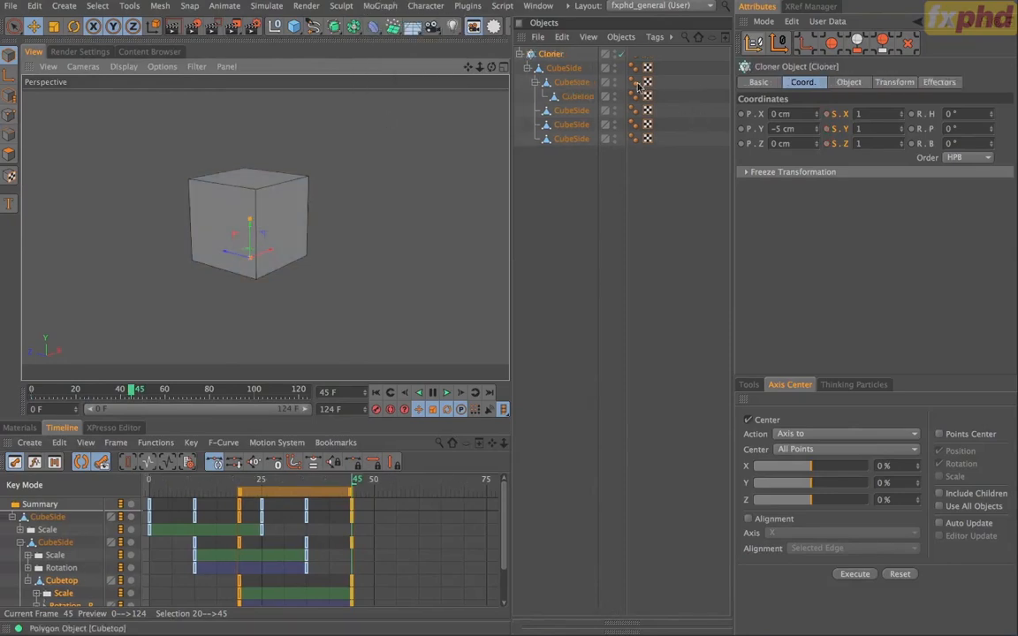
# Set the Cloner to Grid Array mode with a count of 5 × 1 × 5 and a Y size of 0 cm.
pyautogui.click(851, 82)
pyautogui.click(831, 116)
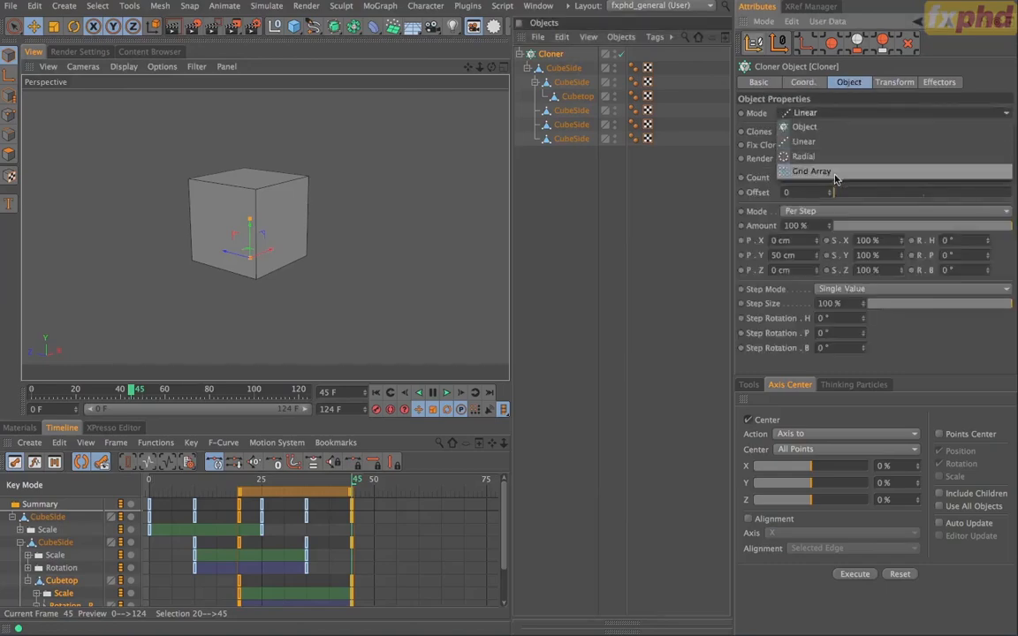
pyautogui.click(833, 169)
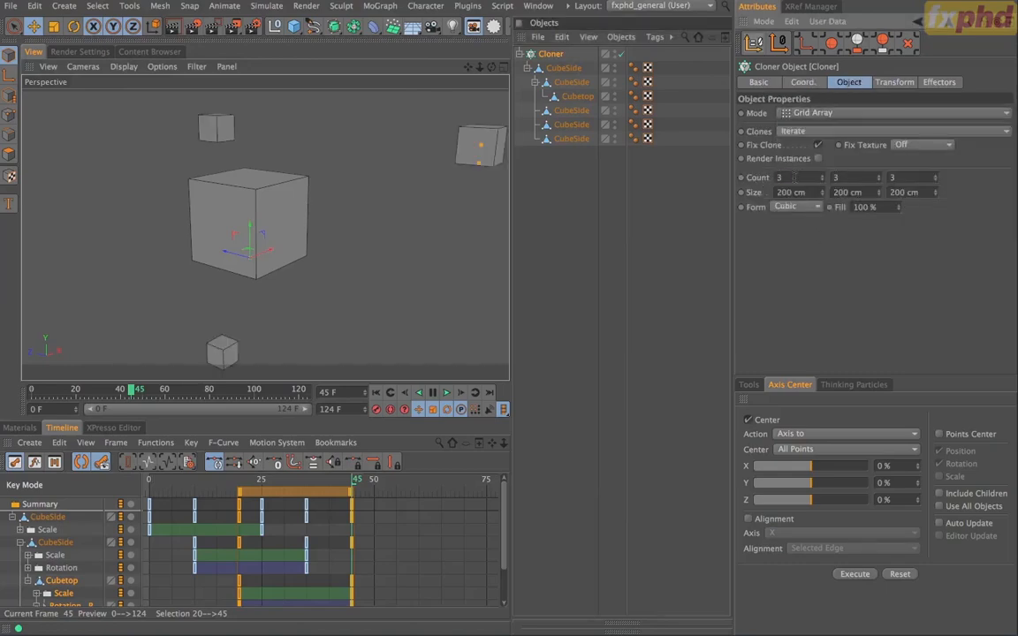
pyautogui.press('Tab')
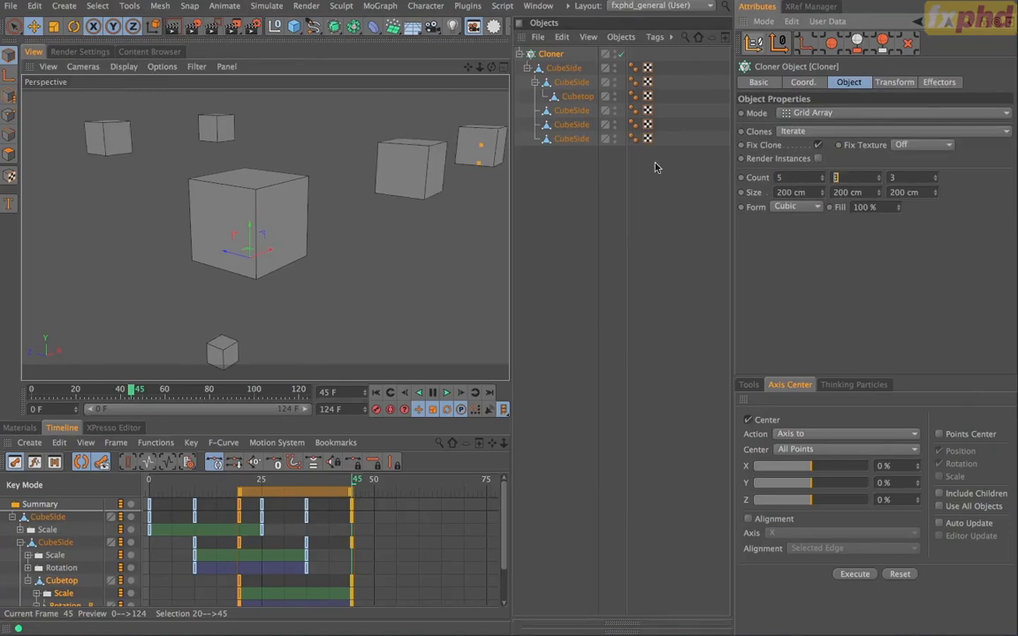
pyautogui.write('1')
pyautogui.press('Tab')
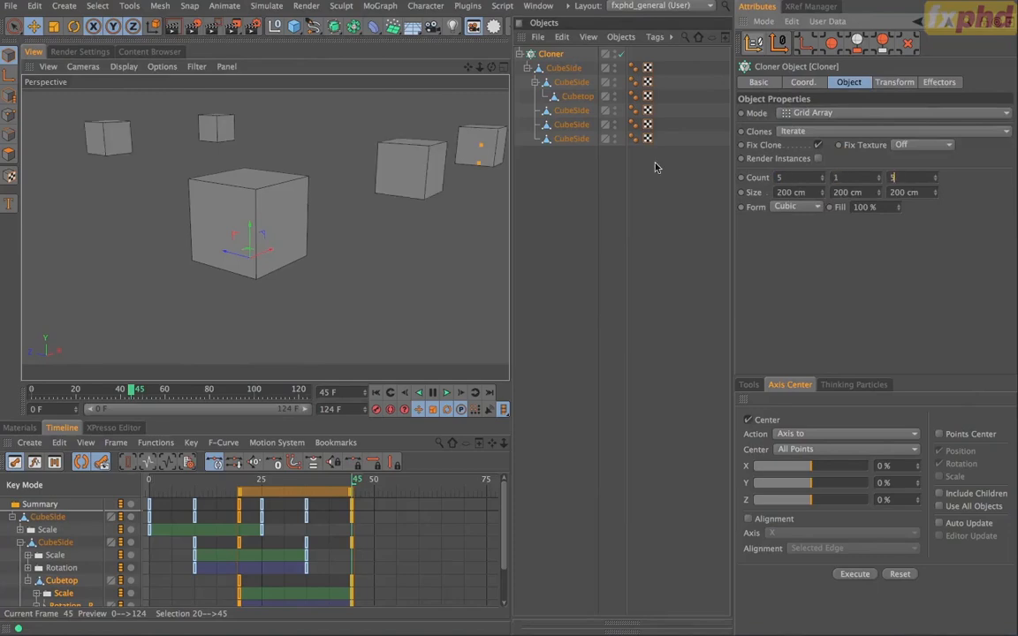
pyautogui.press('Tab')
pyautogui.press('Tab')
pyautogui.write('0')
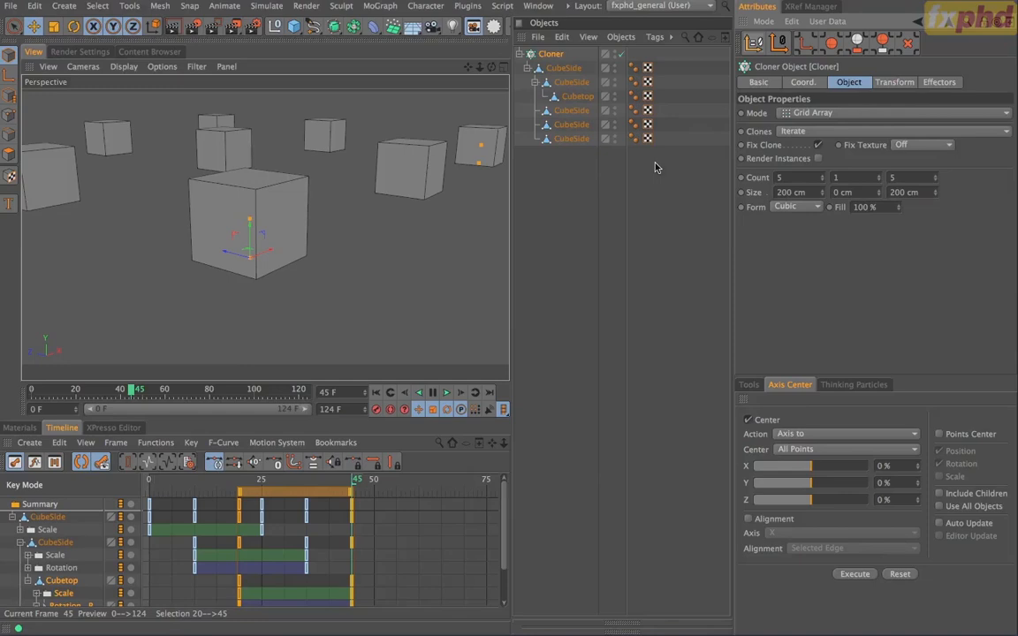
# Set the Cloner's grid size to 100 cm in both X and Z to bring the clones closer together.
pyautogui.moveTo(351, 182)
pyautogui.keyDown('alt'); pyautogui.mouseDown()
pyautogui.moveTo(295, 250)
pyautogui.moveTo(306, 246)
pyautogui.mouseUp(); pyautogui.keyUp('alt')
pyautogui.keyDown('alt'); pyautogui.moveTo(340, 218); pyautogui.dragTo(312, 203, button='right'); pyautogui.keyUp('alt')
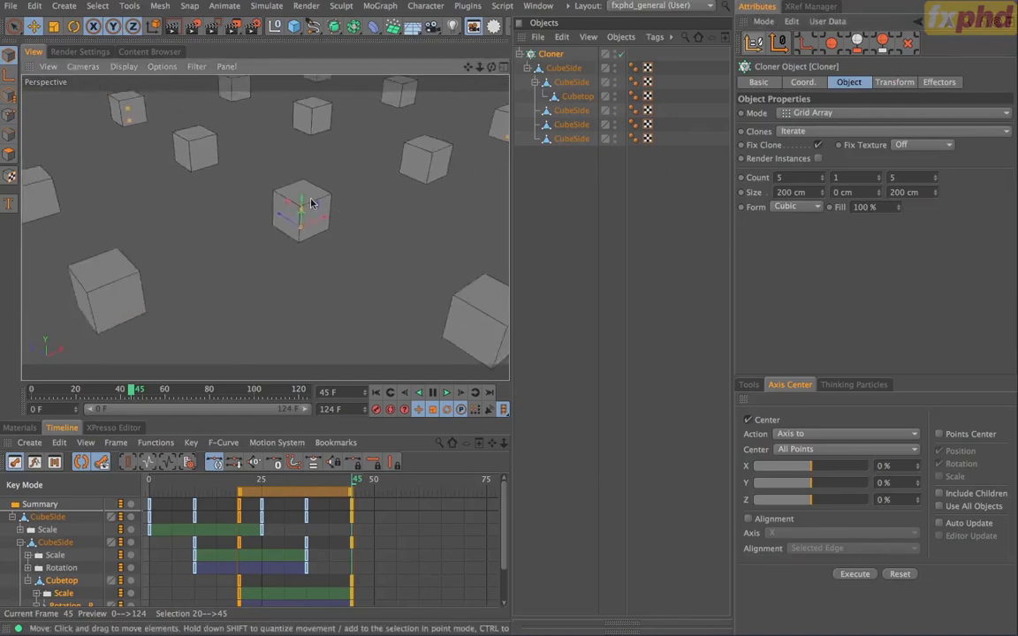
pyautogui.keyDown('alt'); pyautogui.moveTo(312, 203); pyautogui.dragTo(265, 278, button='middle'); pyautogui.keyUp('alt')
pyautogui.keyDown('alt'); pyautogui.moveTo(338, 234); pyautogui.dragTo(269, 236, button='right'); pyautogui.keyUp('alt')
pyautogui.keyDown('alt'); pyautogui.moveTo(315, 236); pyautogui.dragTo(326, 140, button='middle'); pyautogui.keyUp('alt')
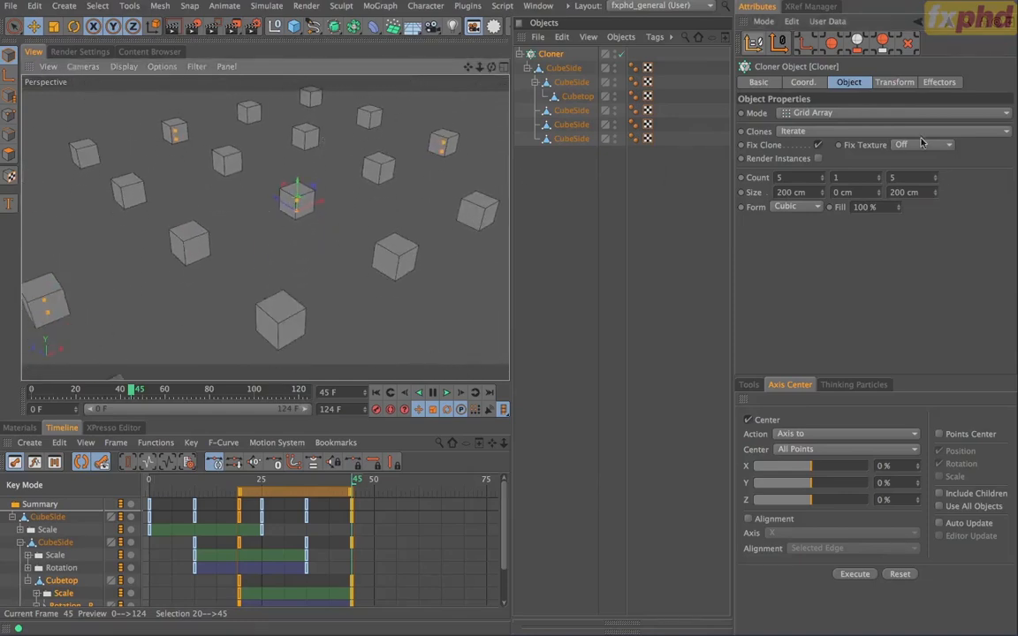
pyautogui.moveTo(813, 193); pyautogui.dragTo(694, 187)
pyautogui.write('100')
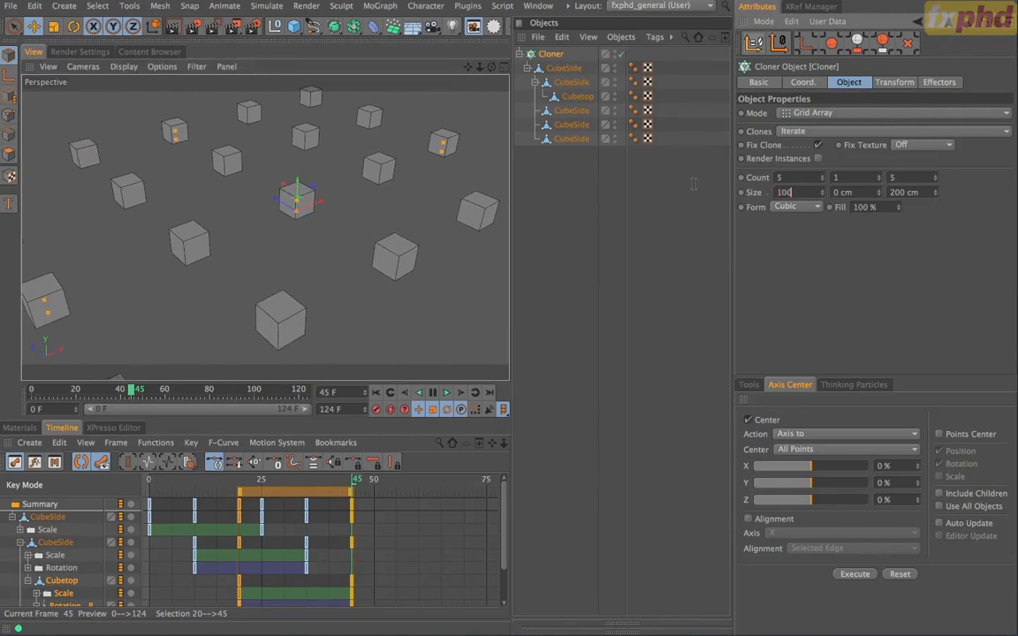
pyautogui.press('Tab')
pyautogui.press('Tab')
pyautogui.write('100')
pyautogui.press('Return')
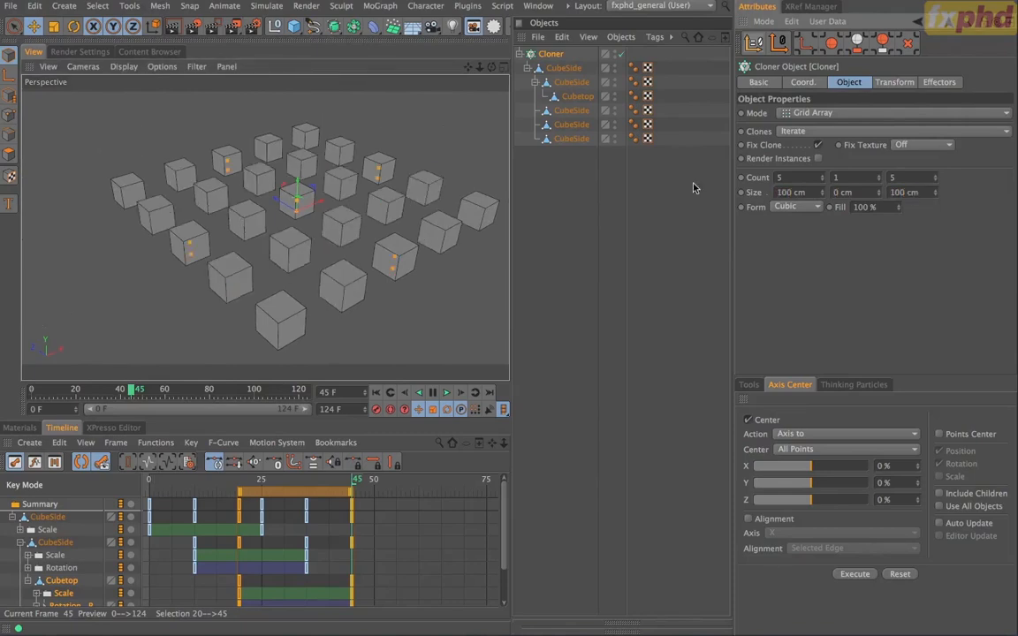
# Scrub the cloned grid's animation and return to frame 0 to check the folding of all cubes.
pyautogui.moveTo(122, 395); pyautogui.dragTo(182, 410)
pyautogui.keyDown('alt'); pyautogui.moveTo(345, 257); pyautogui.dragTo(337, 230, button='middle'); pyautogui.keyUp('alt')
pyautogui.keyDown('alt'); pyautogui.moveTo(338, 229); pyautogui.dragTo(298, 235, button='right'); pyautogui.keyUp('alt')
pyautogui.keyDown('alt'); pyautogui.moveTo(298, 235); pyautogui.dragTo(349, 245); pyautogui.keyUp('alt')
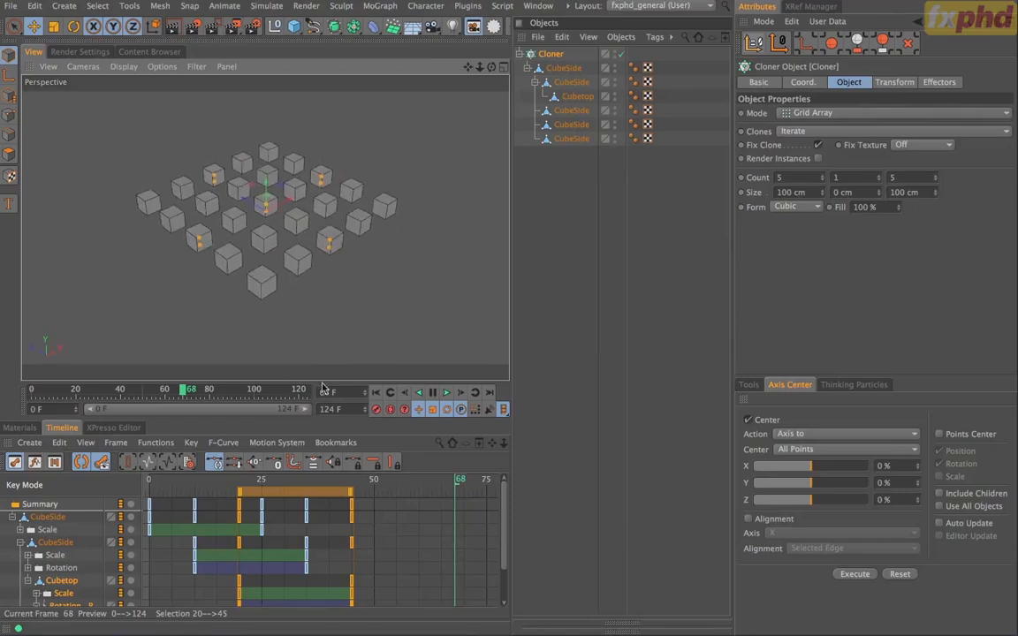
pyautogui.moveTo(183, 394); pyautogui.dragTo(15, 396)
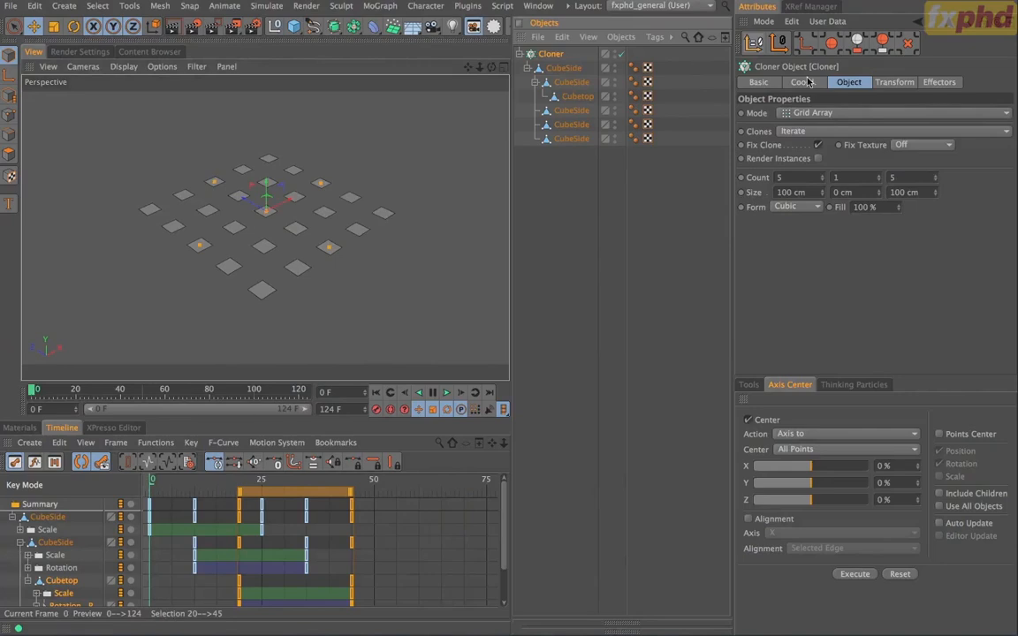
# Set the Cloner's transform Animation Mode to Fixed.
pyautogui.click(885, 82)
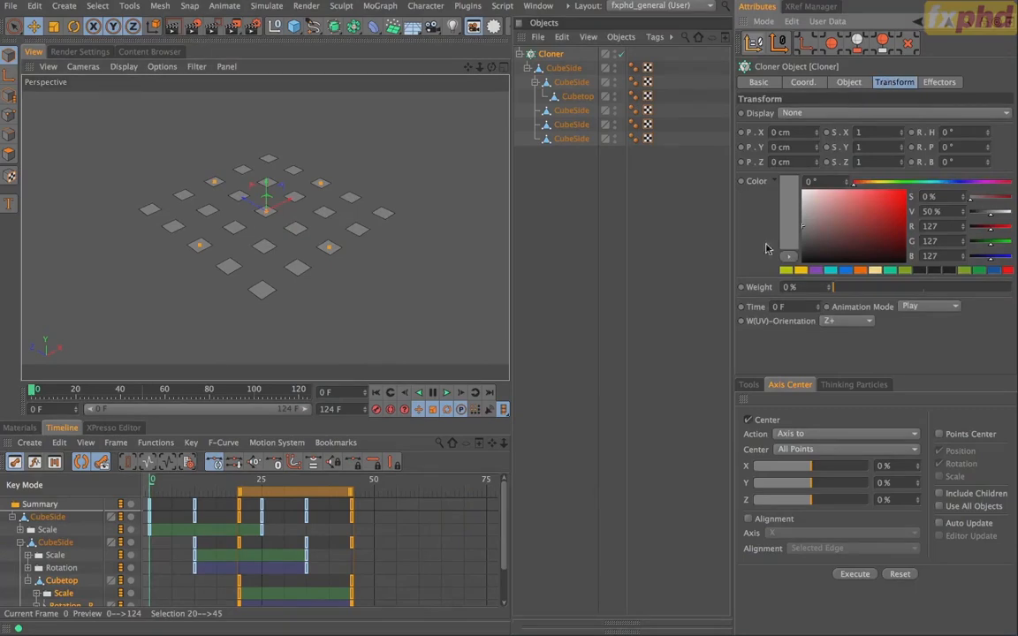
pyautogui.click(792, 305)
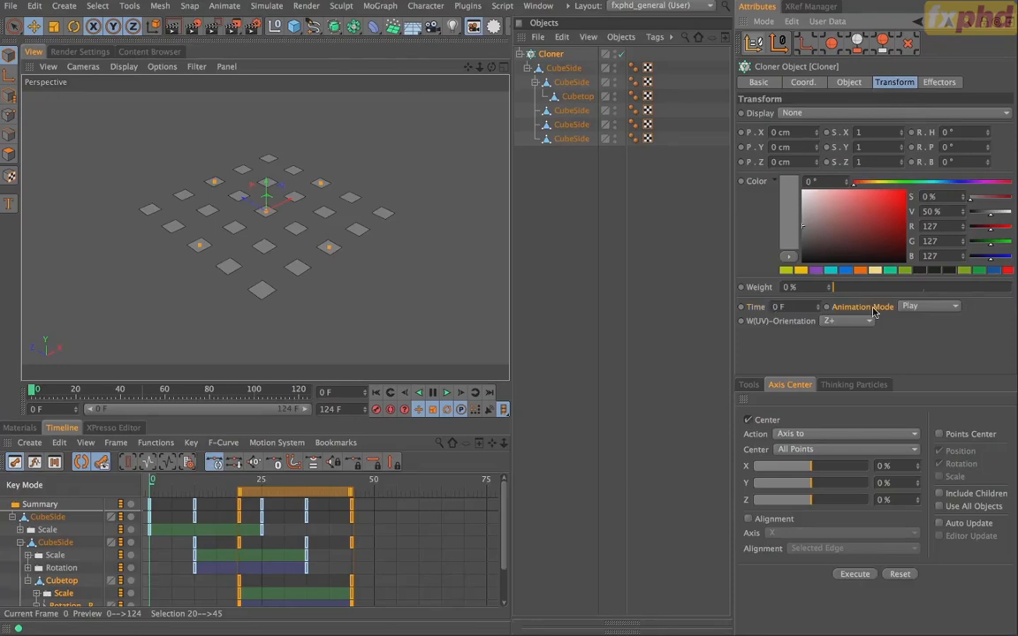
pyautogui.click(919, 306)
pyautogui.click(919, 350)
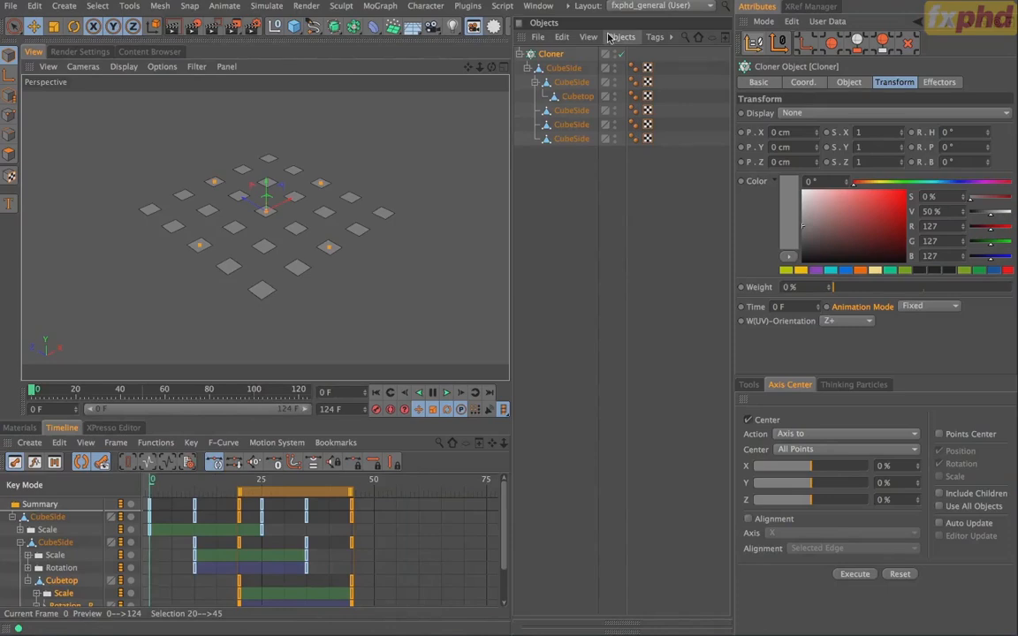
# Add a Plain effector to the Cloner and turn off its Position transform.
pyautogui.click(380, 6)
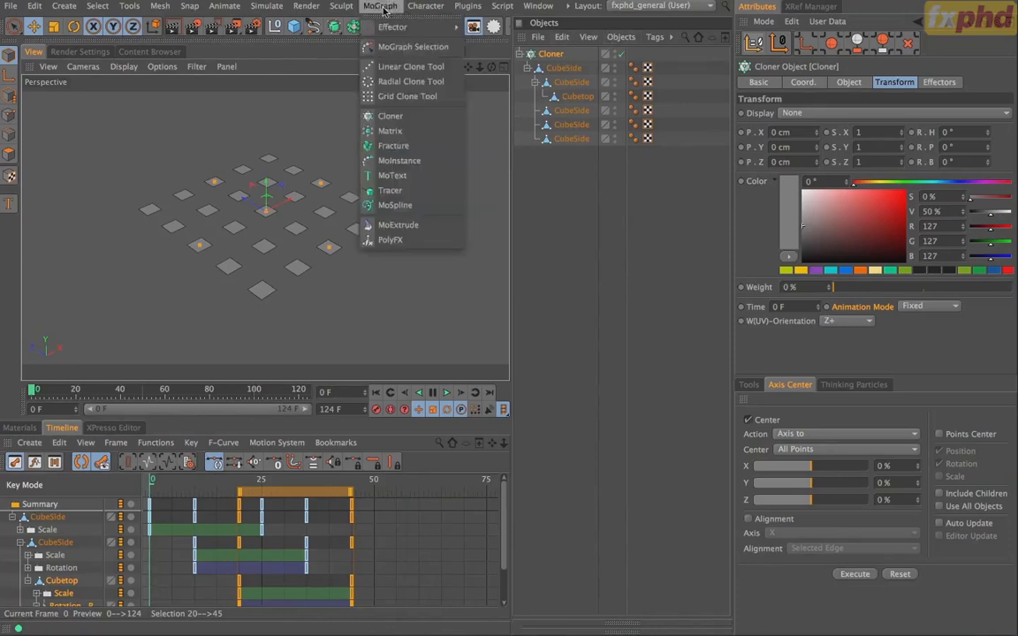
pyautogui.moveTo(393, 26)
pyautogui.click(486, 43)
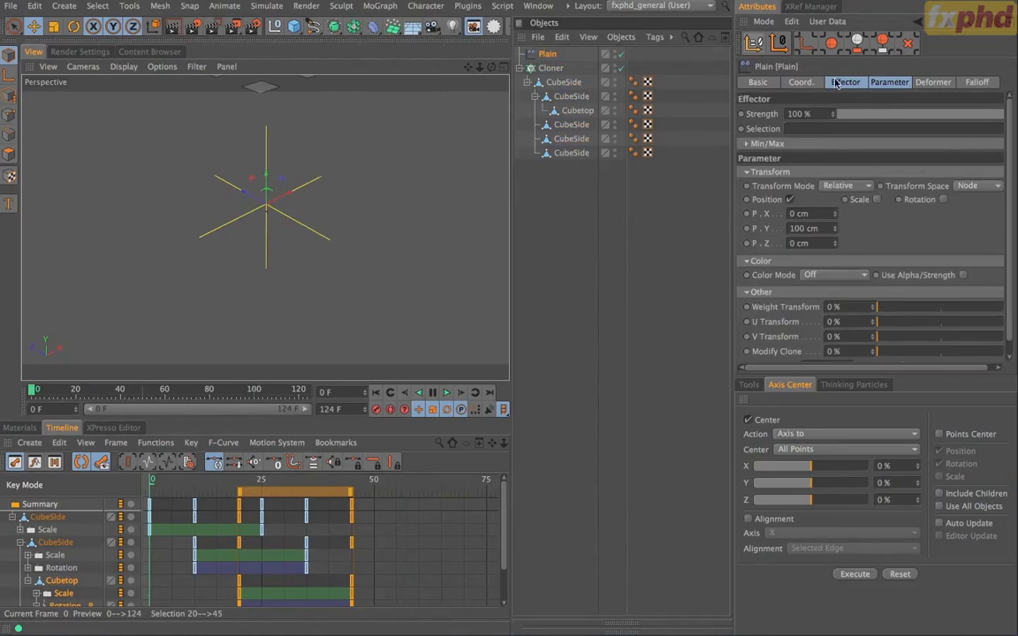
pyautogui.click(891, 82)
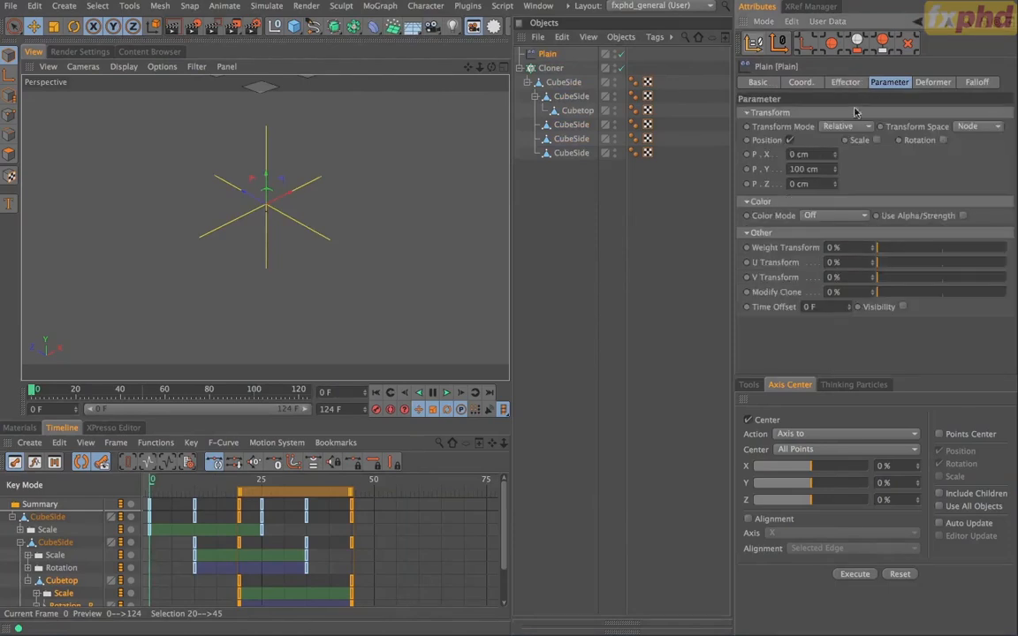
pyautogui.click(790, 141)
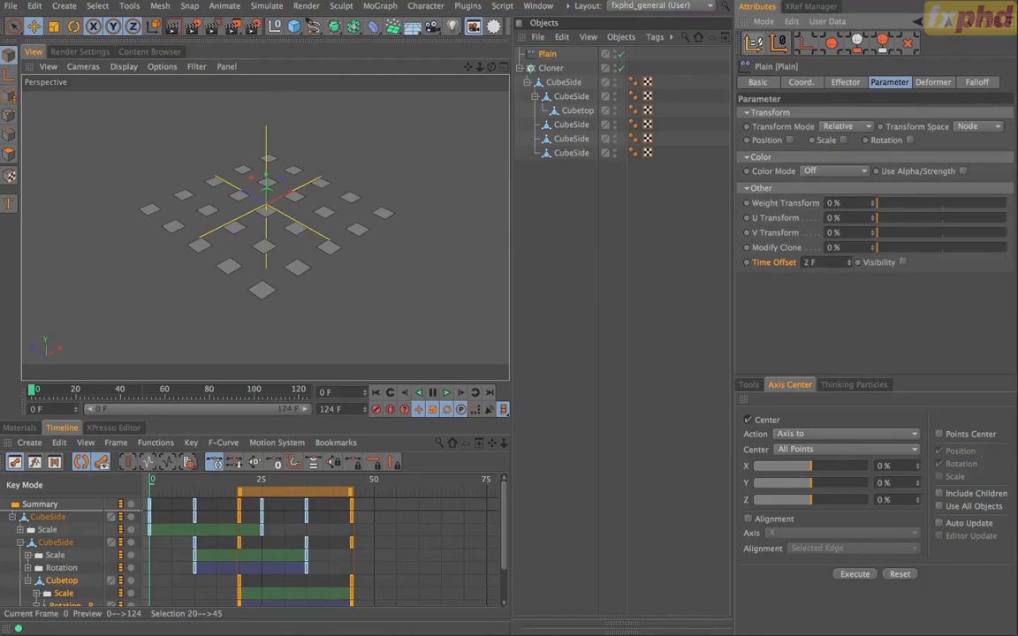
# Go to frame 45 and set the Plain effector's Time Offset to 45 F.
pyautogui.moveTo(849, 262)
pyautogui.mouseDown()
pyautogui.moveTo(849, 232)
pyautogui.moveTo(849, 279)
pyautogui.mouseUp()
pyautogui.moveTo(342, 480); pyautogui.dragTo(351, 480)
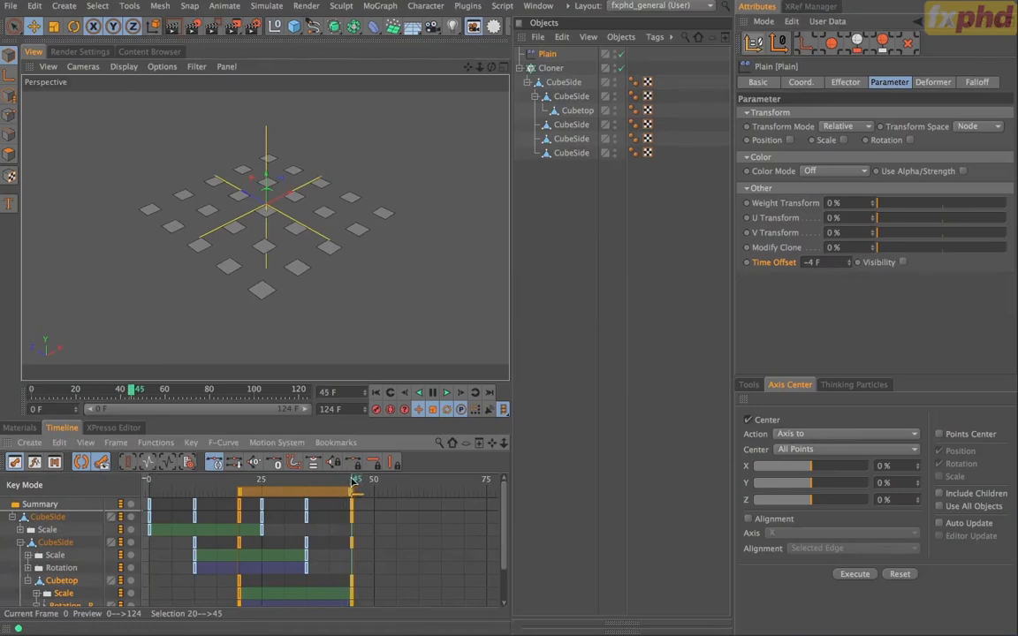
pyautogui.moveTo(823, 264); pyautogui.dragTo(747, 256)
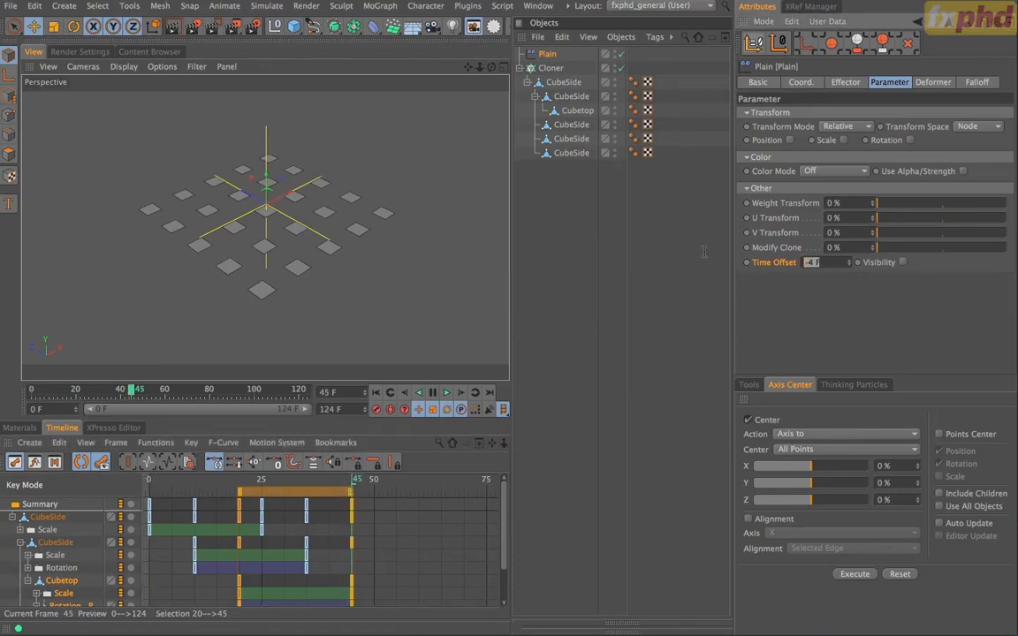
pyautogui.press('Return')
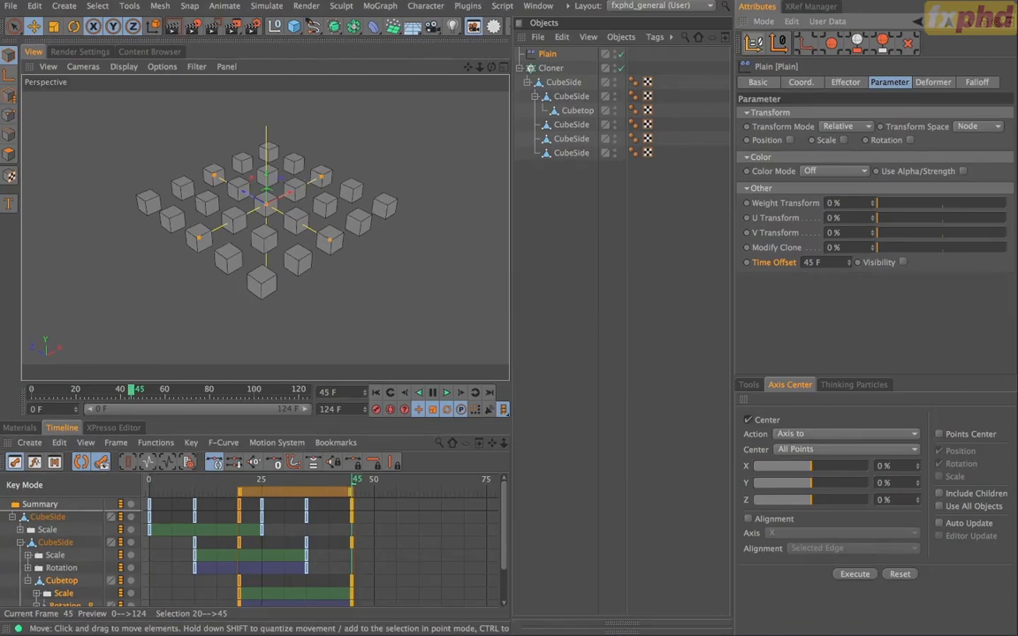
# Give the Plain effector a Linear falloff shape and set its Falloff to 100%.
pyautogui.click(977, 82)
pyautogui.click(798, 112)
pyautogui.click(798, 201)
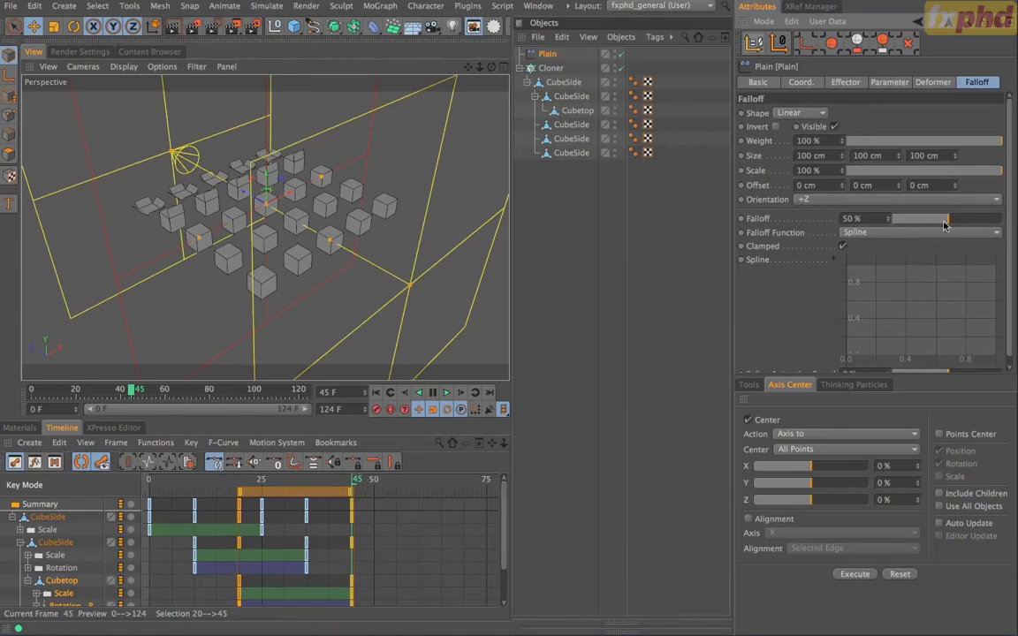
pyautogui.moveTo(944, 223); pyautogui.dragTo(1001, 219)
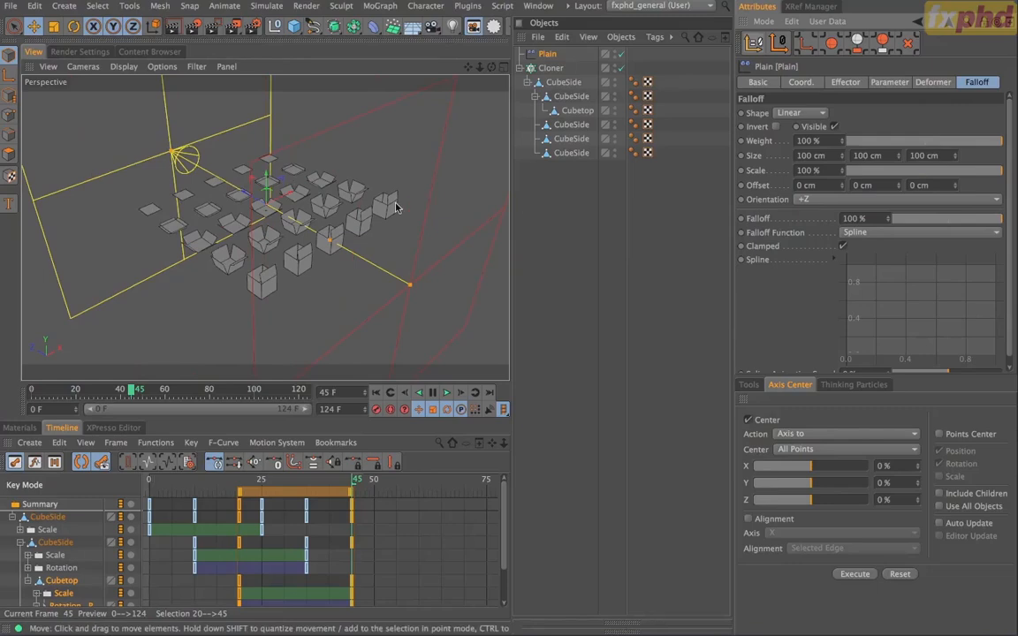
# Rotate the Plain effector about its vertical axis so the falloff runs diagonally across the clone grid.
pyautogui.press('r')
pyautogui.moveTo(273, 220); pyautogui.dragTo(263, 209)
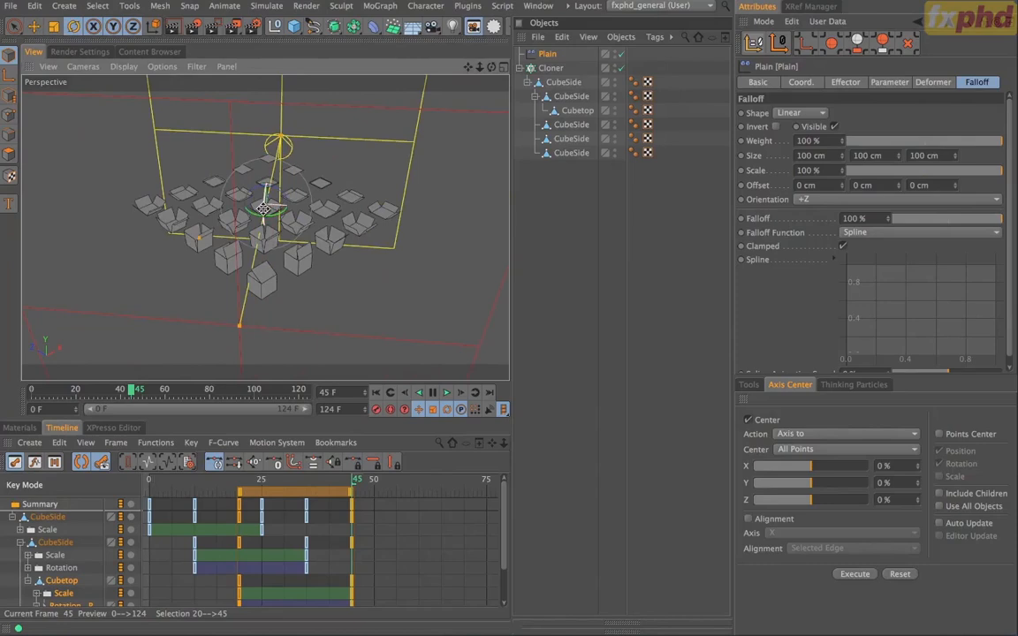
pyautogui.keyDown('alt'); pyautogui.moveTo(309, 202); pyautogui.dragTo(122, 247); pyautogui.keyUp('alt')
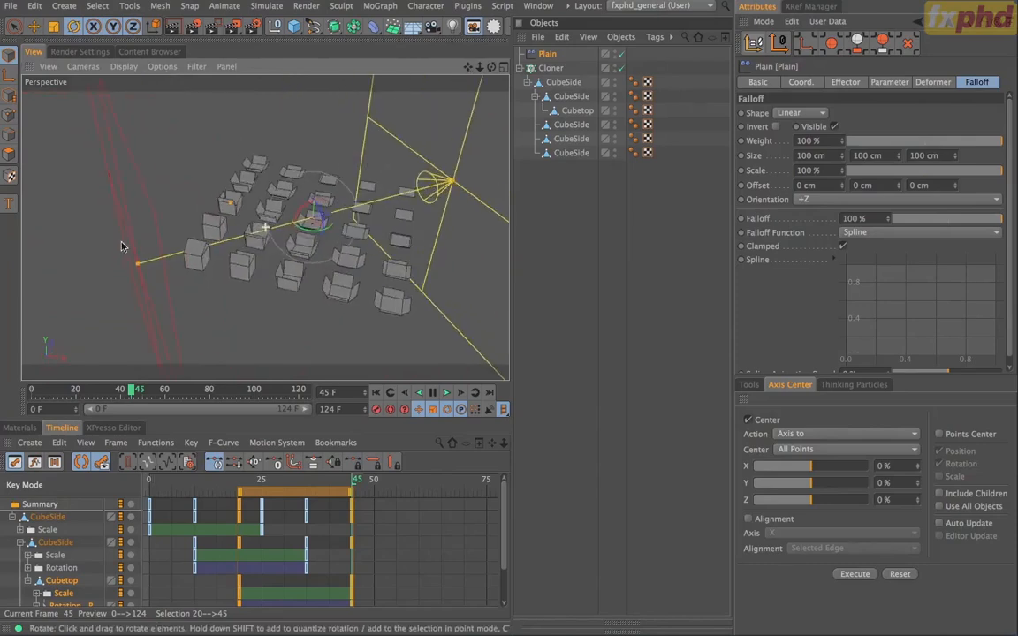
# Move the Plain effector back and forth across the grid to test how its falloff folds the cubes.
pyautogui.press('e')
pyautogui.moveTo(342, 213); pyautogui.dragTo(500, 186)
pyautogui.moveTo(432, 187); pyautogui.dragTo(345, 213)
pyautogui.keyDown('alt'); pyautogui.moveTo(264, 228); pyautogui.dragTo(224, 214); pyautogui.keyUp('alt')
pyautogui.keyDown('alt'); pyautogui.moveTo(224, 214); pyautogui.dragTo(264, 214, button='right'); pyautogui.keyUp('alt')
pyautogui.moveTo(297, 195); pyautogui.dragTo(296, 237)
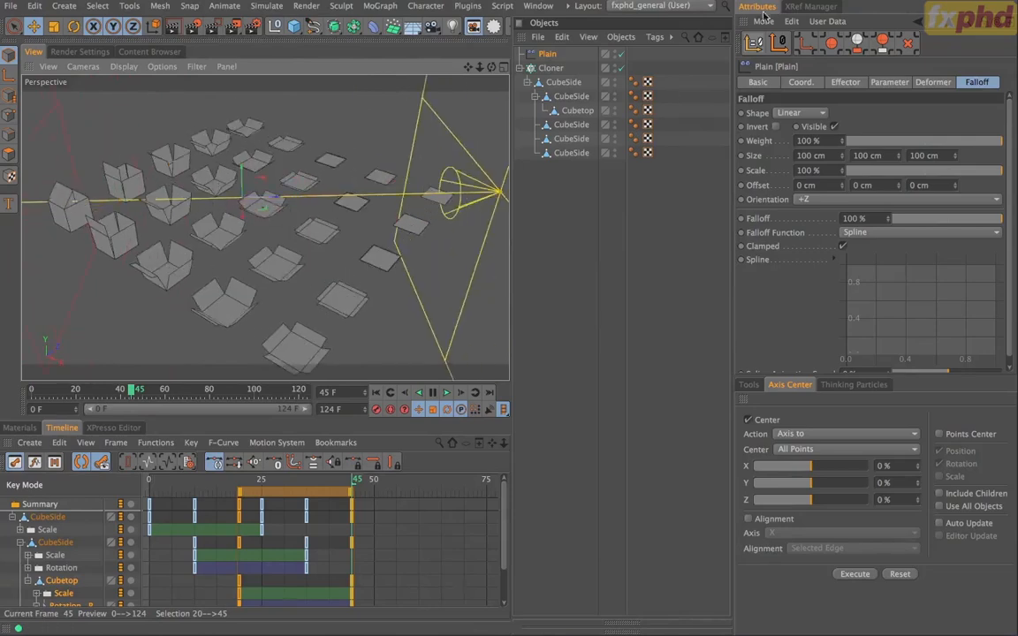
# Disable the Plain effector and add a Random effector to the Cloner.
pyautogui.click(621, 54)
pyautogui.click(550, 69)
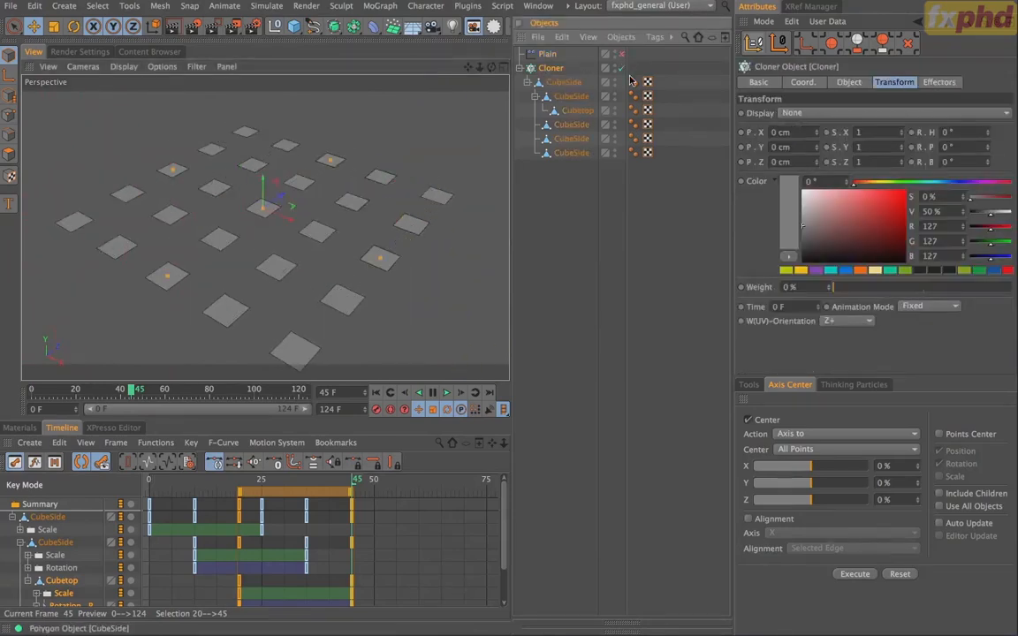
pyautogui.click(378, 6)
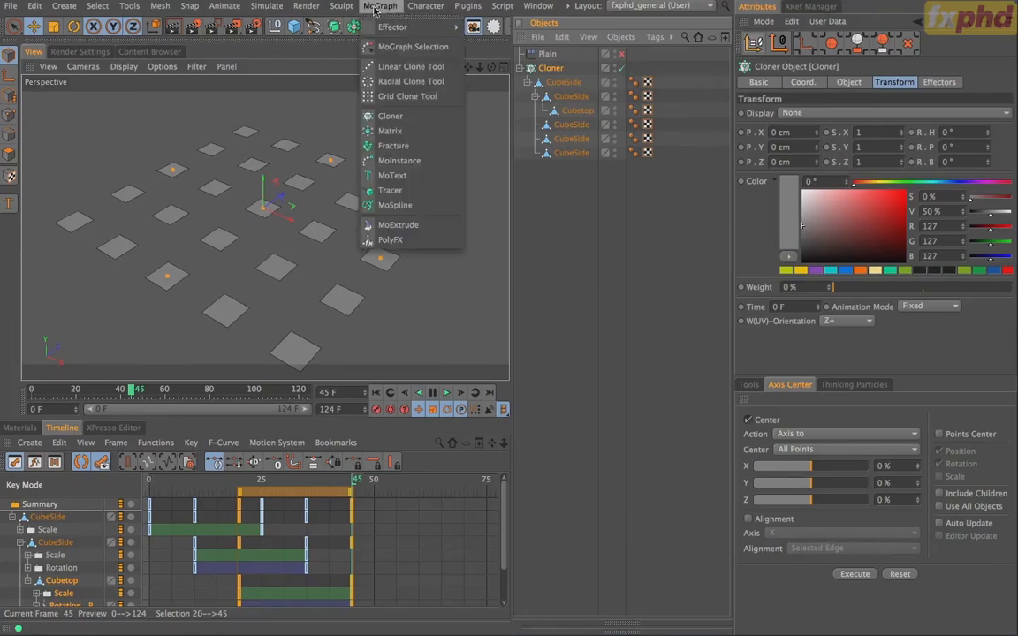
pyautogui.moveTo(398, 27)
pyautogui.click(447, 127)
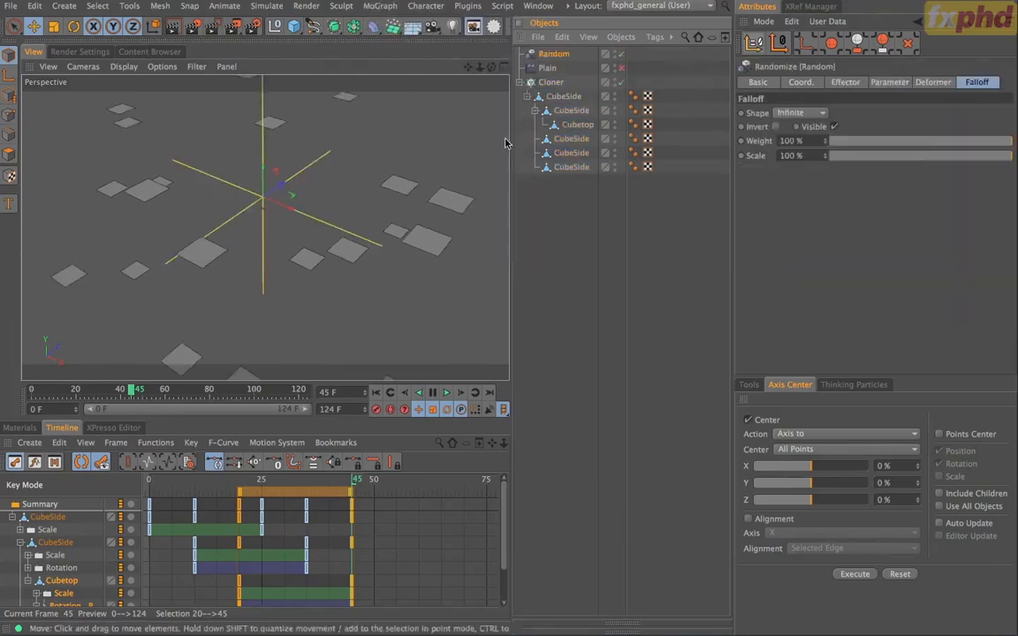
# Turn off the Random effector's Position transform and try Time Offset values, ending at -321 F.
pyautogui.click(900, 82)
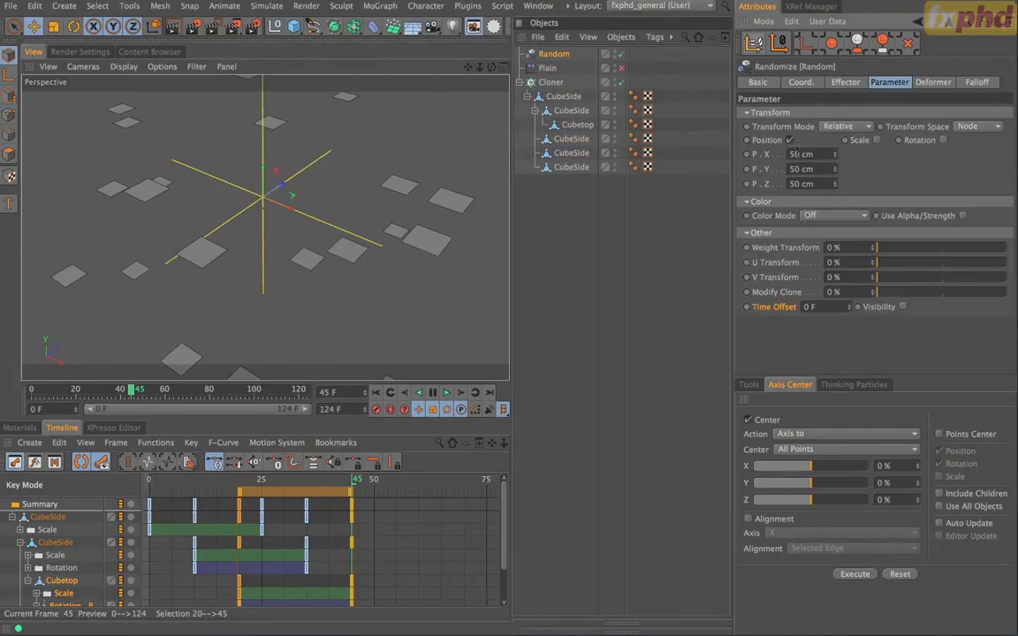
pyautogui.click(789, 140)
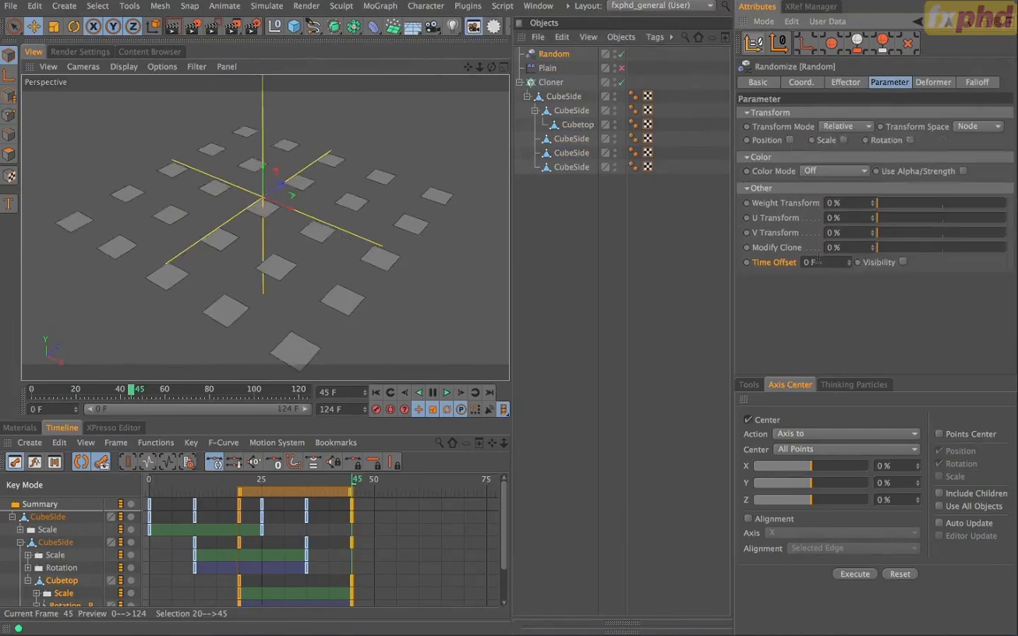
pyautogui.moveTo(850, 263)
pyautogui.mouseDown()
pyautogui.moveTo(849, 201)
pyautogui.moveTo(850, 293)
pyautogui.moveTo(849, 97)
pyautogui.moveTo(849, 283)
pyautogui.moveTo(849, 146)
pyautogui.moveTo(849, 261)
pyautogui.mouseUp()
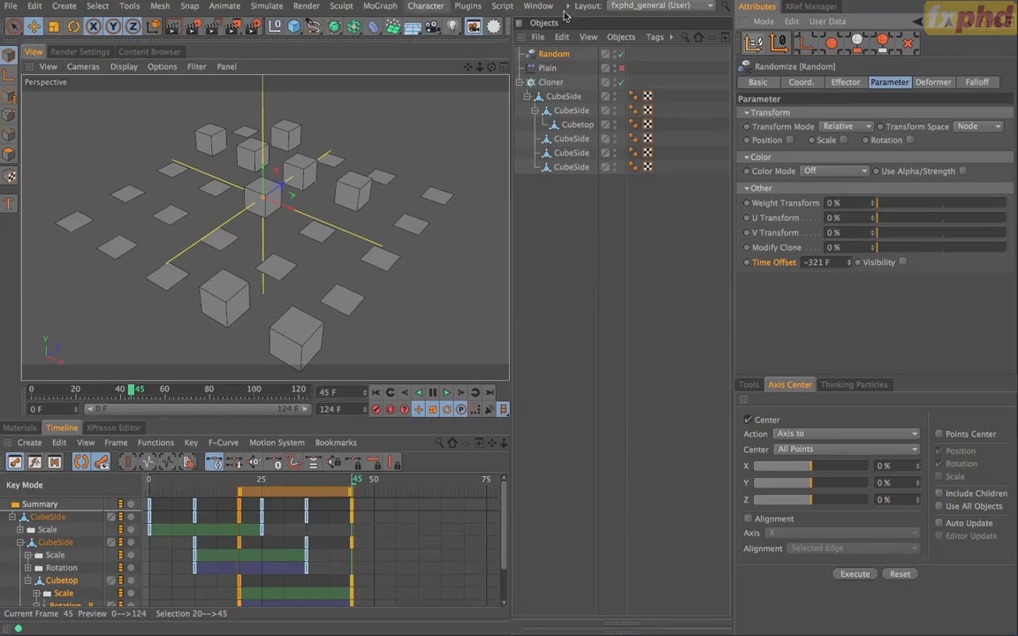
# Delete the Random effector and leave the Plain effector disabled.
pyautogui.click(552, 54)
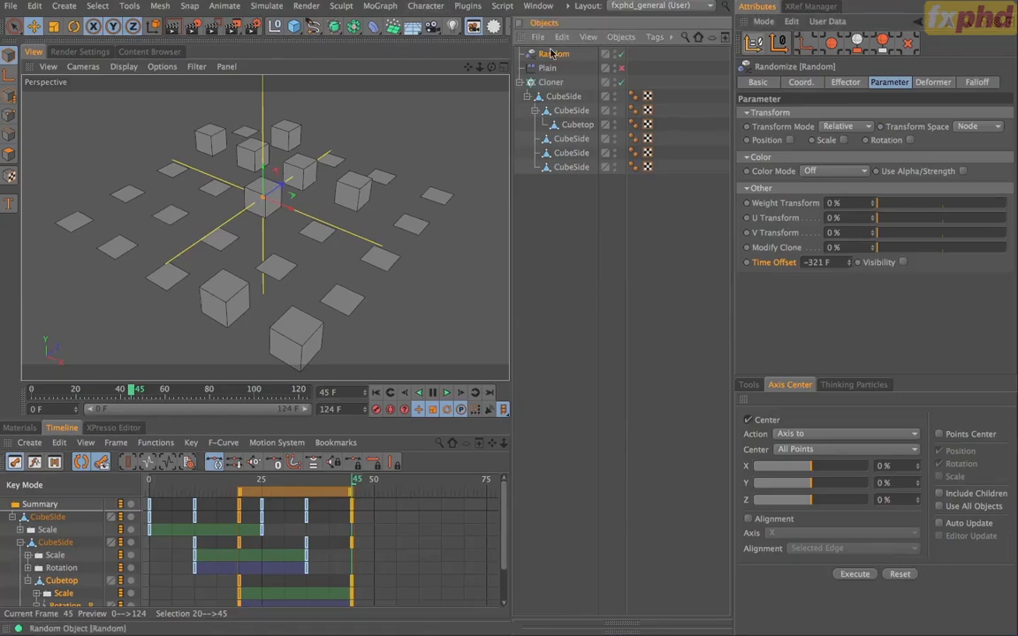
pyautogui.press('Delete')
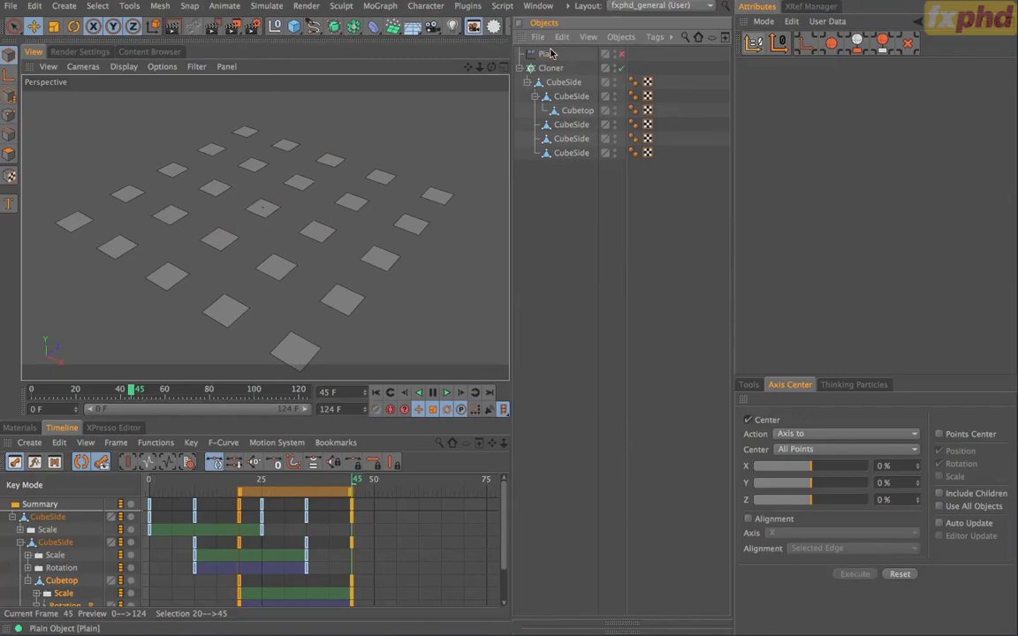
pyautogui.click(552, 54)
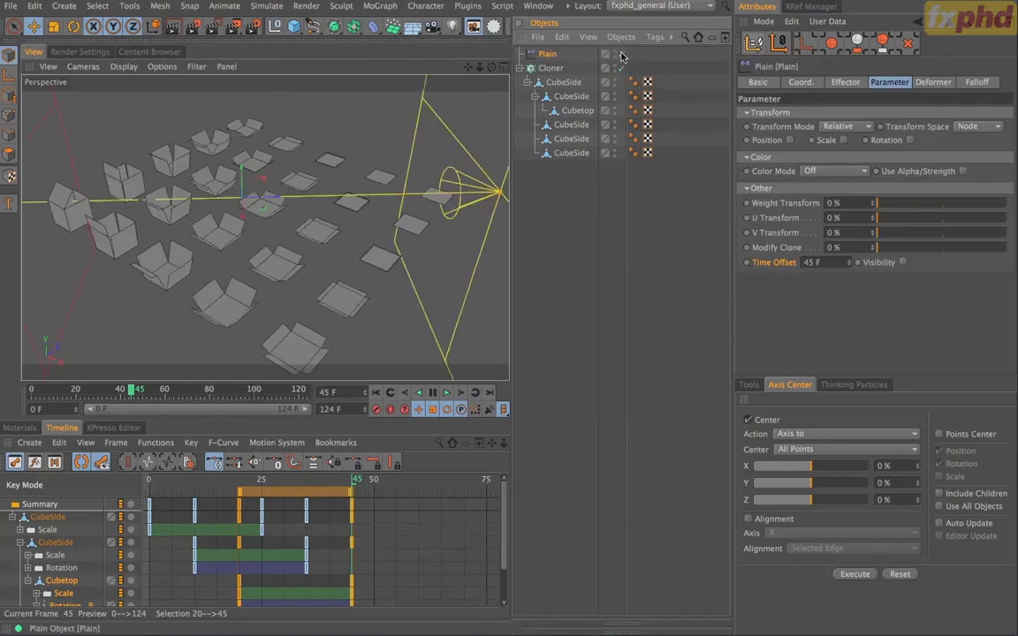
pyautogui.click(621, 55)
# Add a Text spline and replace its text with "FX".
pyautogui.click(314, 26)
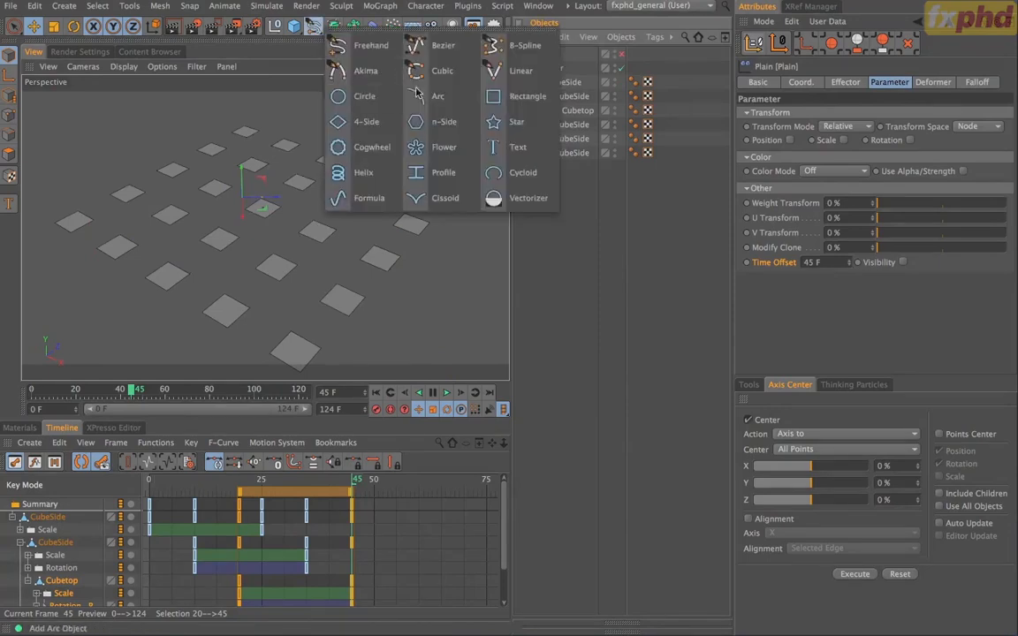
pyautogui.click(509, 150)
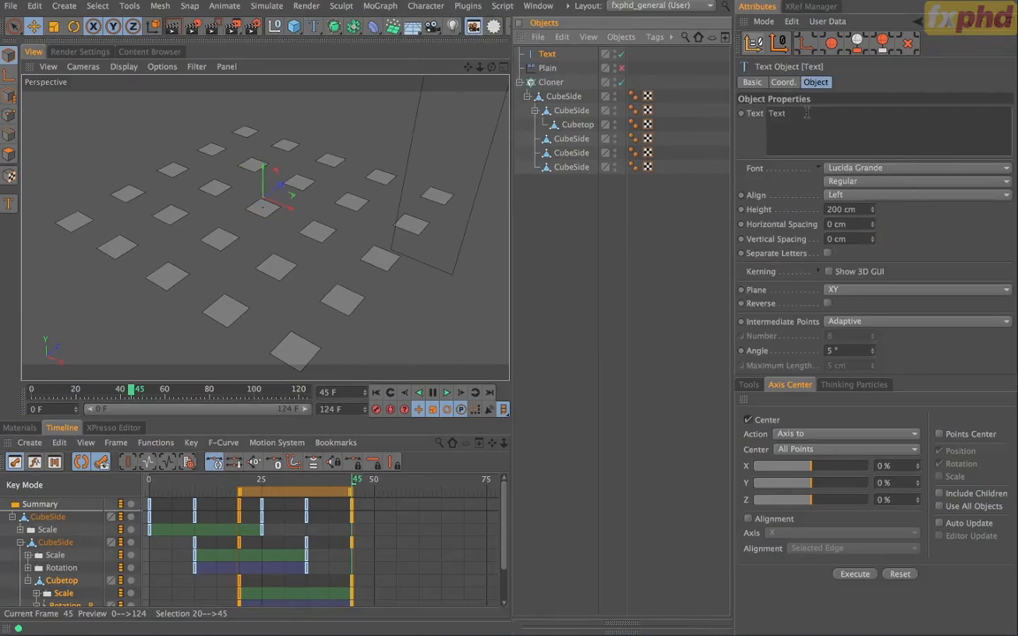
pyautogui.press('BackSpace')
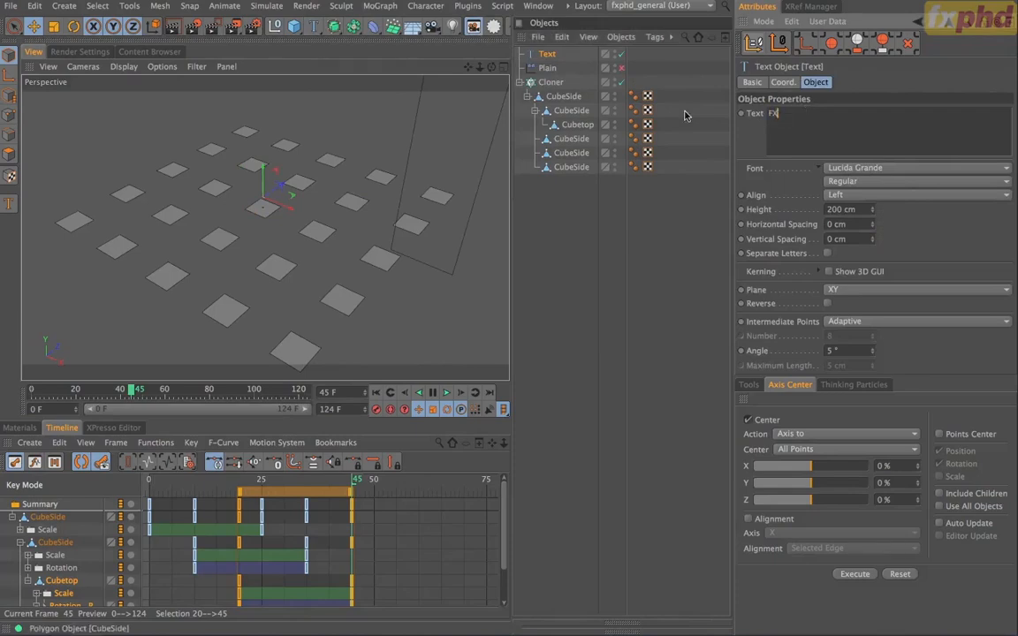
# Lay the FX text in the XZ plane and set its font to Helvetica Neue with the Helvetica 95 Black style.
pyautogui.click(844, 292)
pyautogui.click(846, 311)
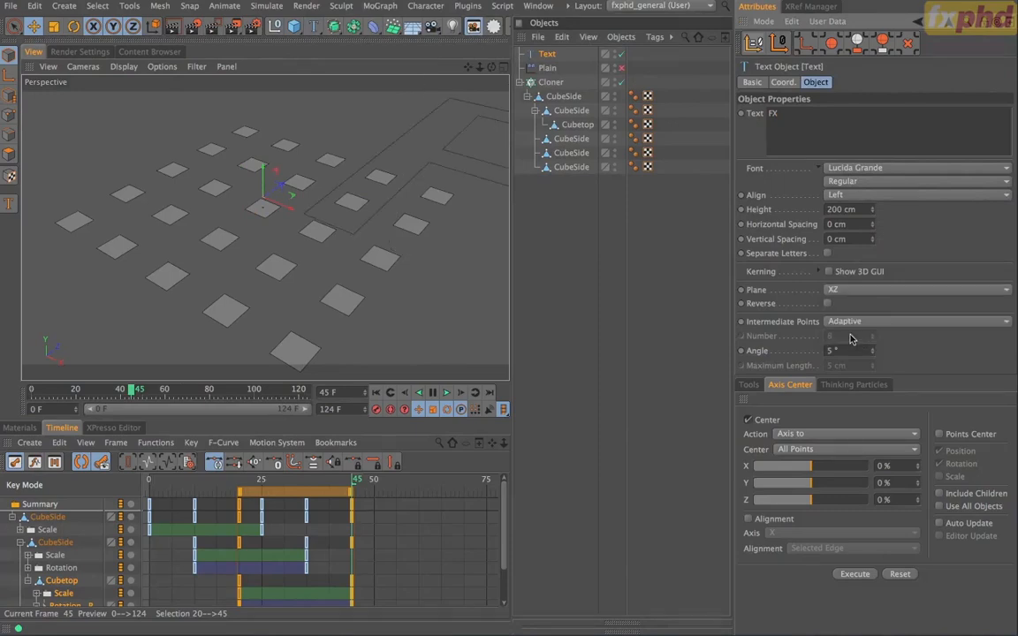
pyautogui.click(881, 168)
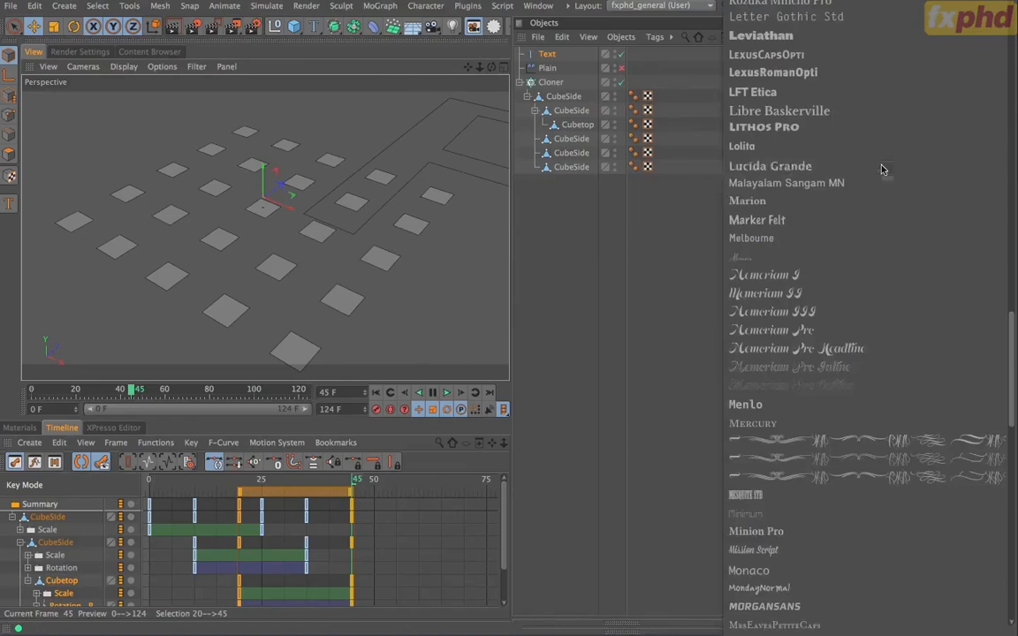
pyautogui.scroll(15, 883, 97)
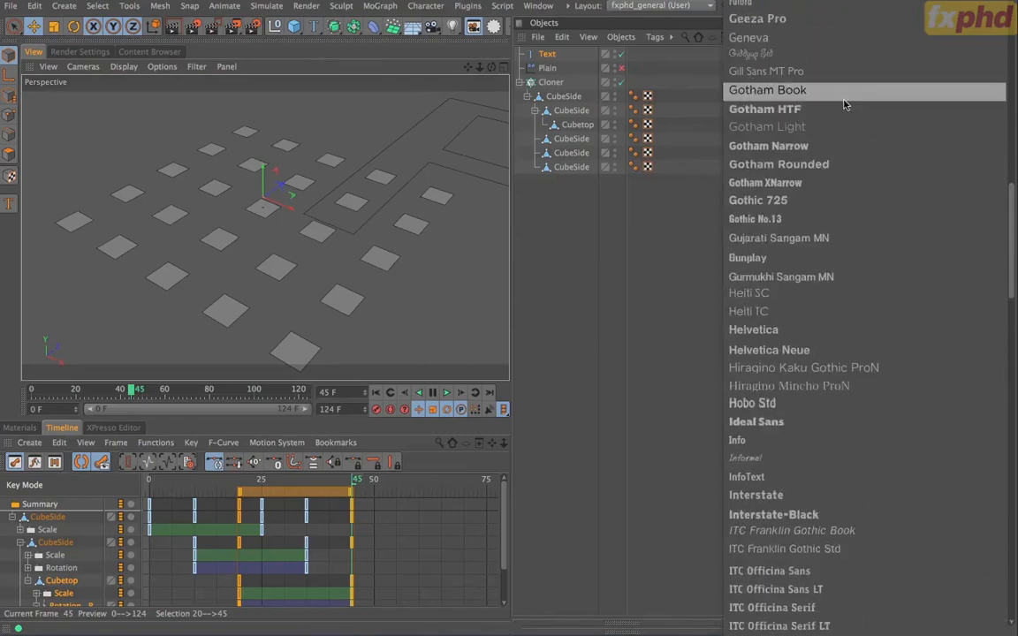
pyautogui.click(796, 350)
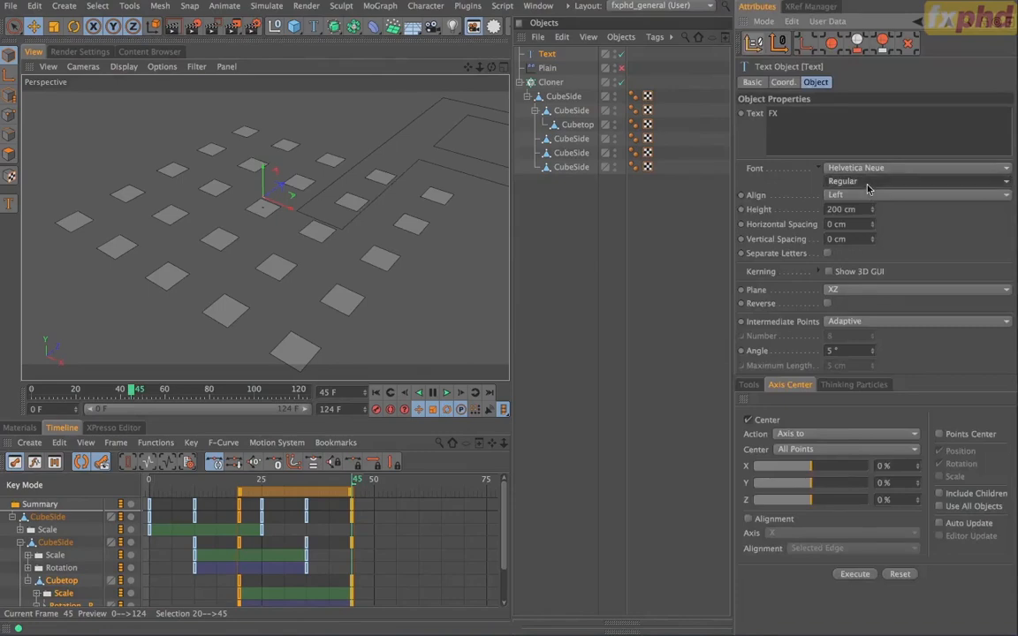
pyautogui.click(867, 183)
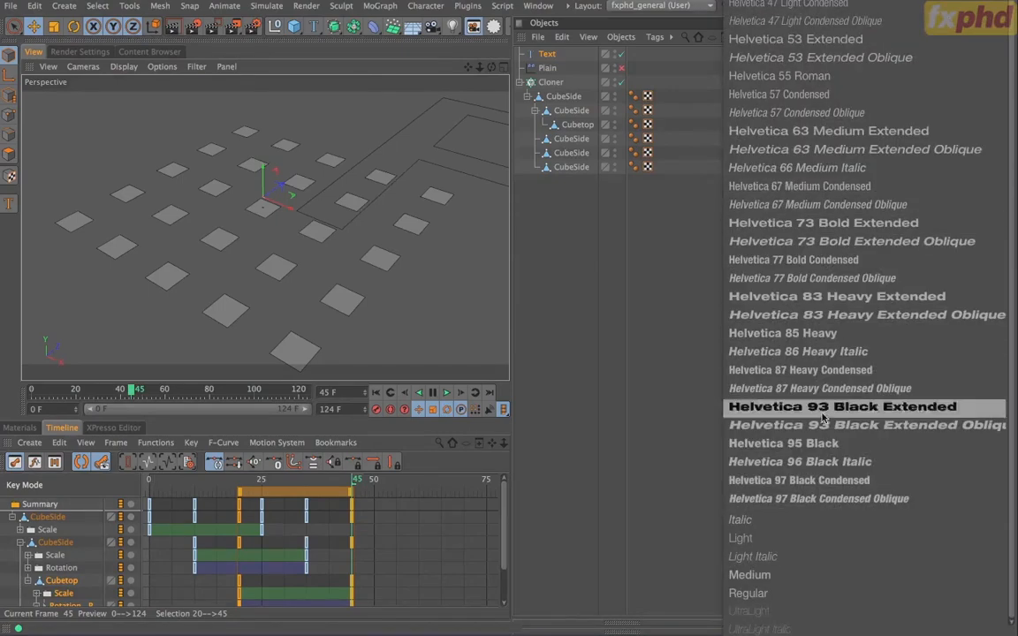
pyautogui.click(825, 443)
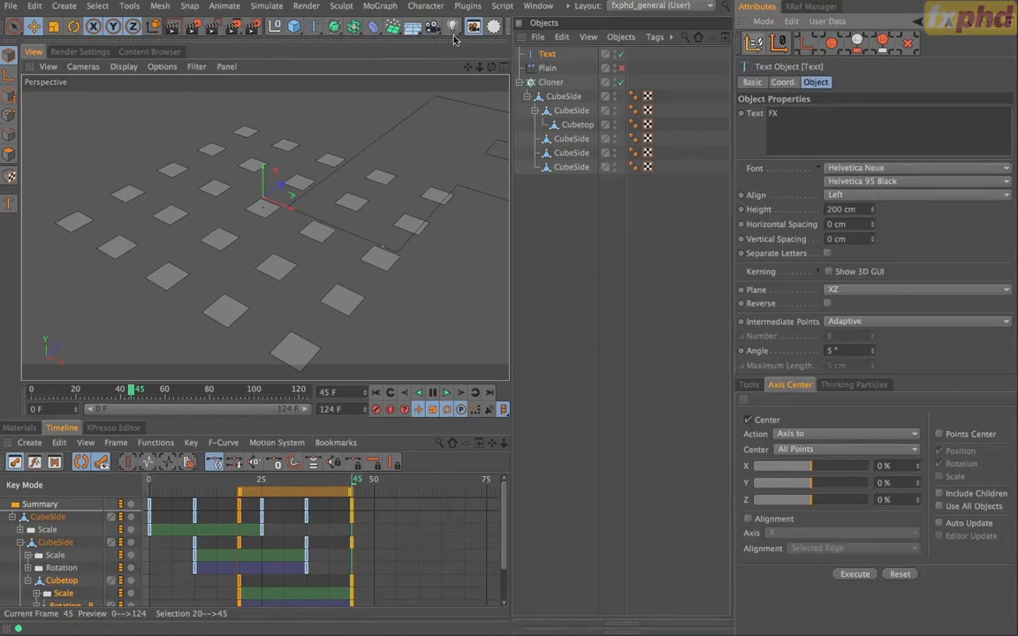
# Set the FX text's alignment to Middle and its height to 850 cm.
pyautogui.click(944, 195)
pyautogui.click(929, 227)
pyautogui.moveTo(468, 67); pyautogui.dragTo(411, 138)
pyautogui.moveTo(265, 227); pyautogui.dragTo(266, 225)
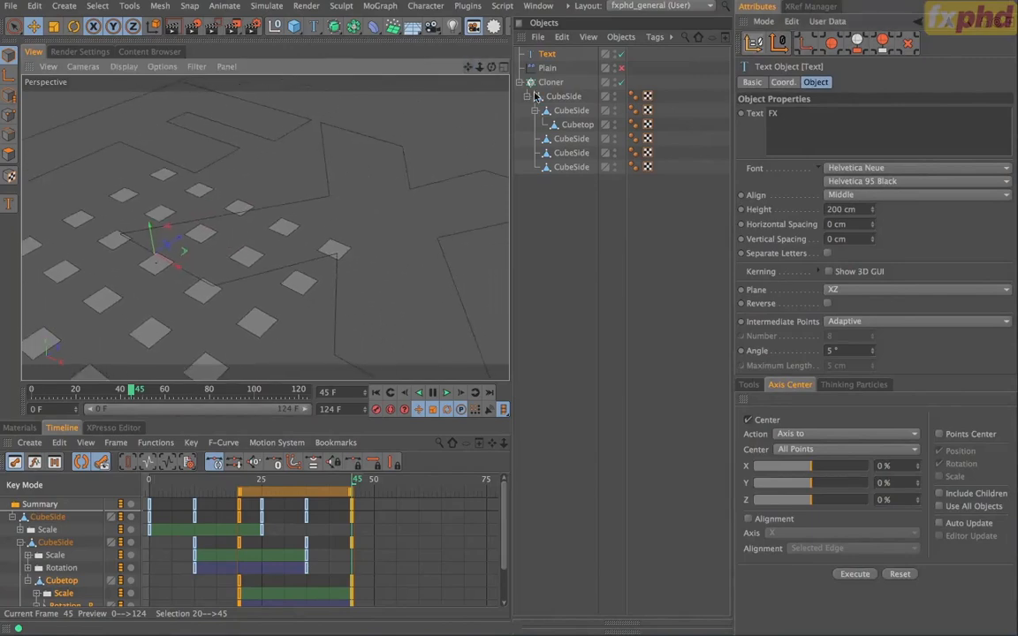
pyautogui.moveTo(872, 210); pyautogui.dragTo(872, 70)
pyautogui.keyDown('alt'); pyautogui.moveTo(294, 171); pyautogui.dragTo(55, 197, button='right'); pyautogui.keyUp('alt')
pyautogui.keyDown('alt'); pyautogui.moveTo(244, 171); pyautogui.dragTo(181, 278, button='middle'); pyautogui.keyUp('alt')
pyautogui.keyDown('alt'); pyautogui.moveTo(272, 251); pyautogui.dragTo(217, 255, button='right'); pyautogui.keyUp('alt')
pyautogui.keyDown('alt'); pyautogui.moveTo(266, 228); pyautogui.dragTo(329, 226); pyautogui.keyUp('alt')
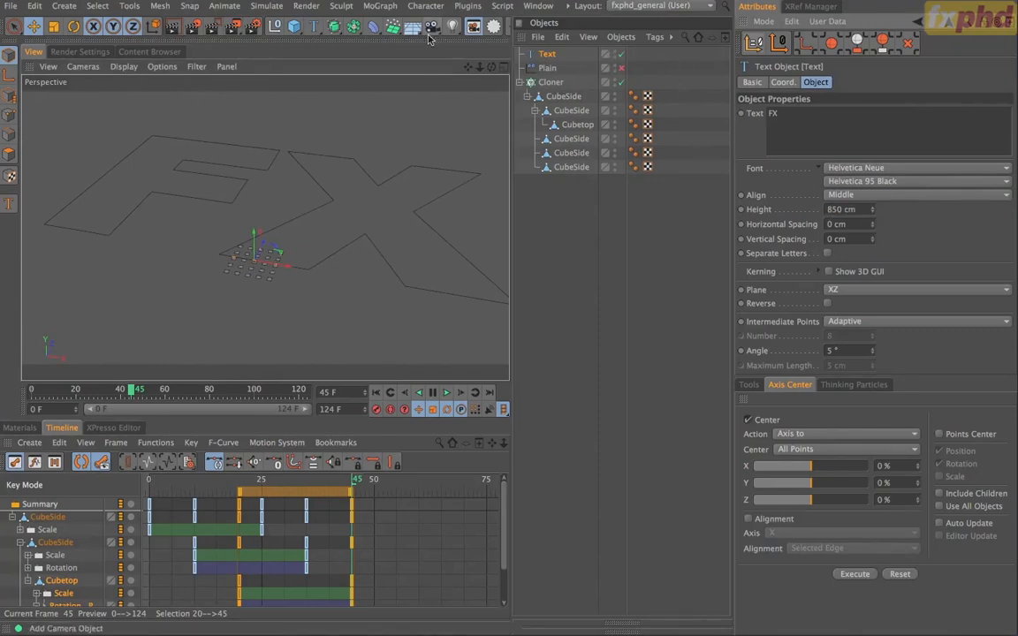
# Wrap the FX text spline in a Loft and add a MoGraph Matrix object.
pyautogui.keyDown('alt'); pyautogui.moveTo(335, 26); pyautogui.dragTo(527, 80); pyautogui.keyUp('alt')
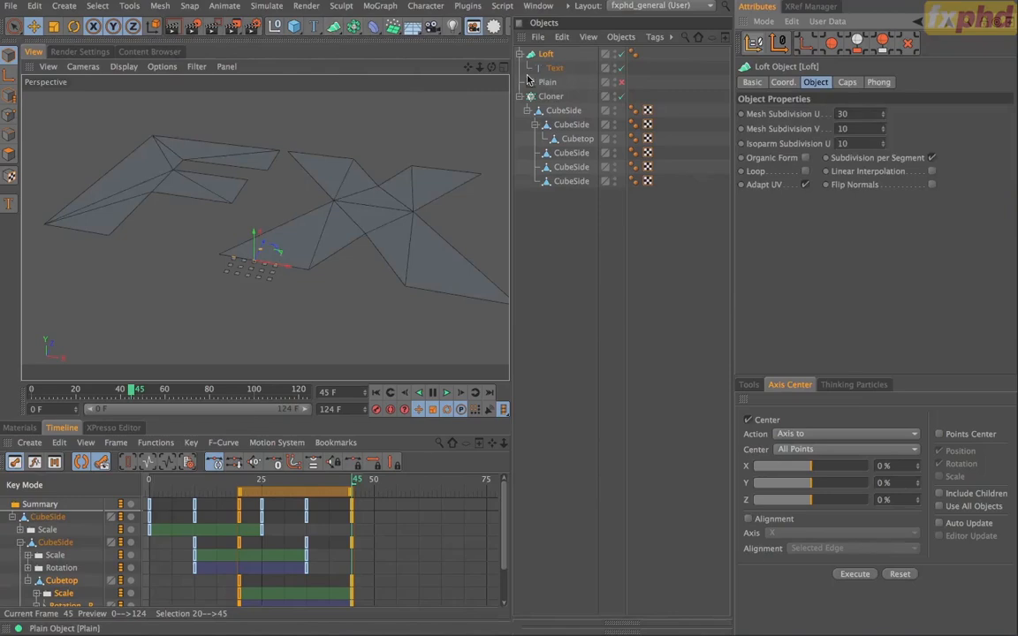
pyautogui.click(378, 7)
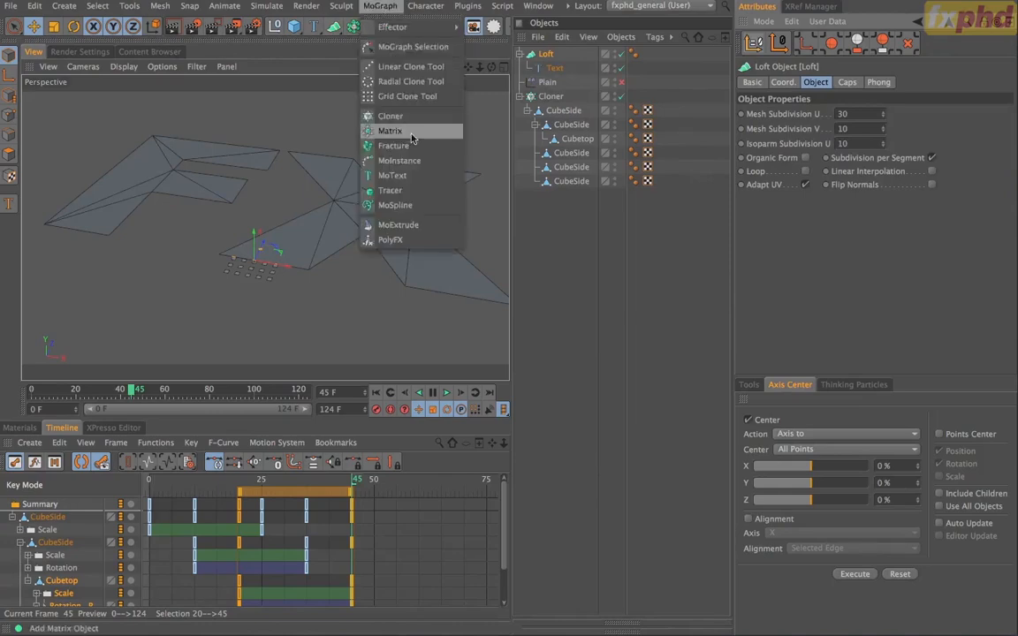
pyautogui.click(407, 133)
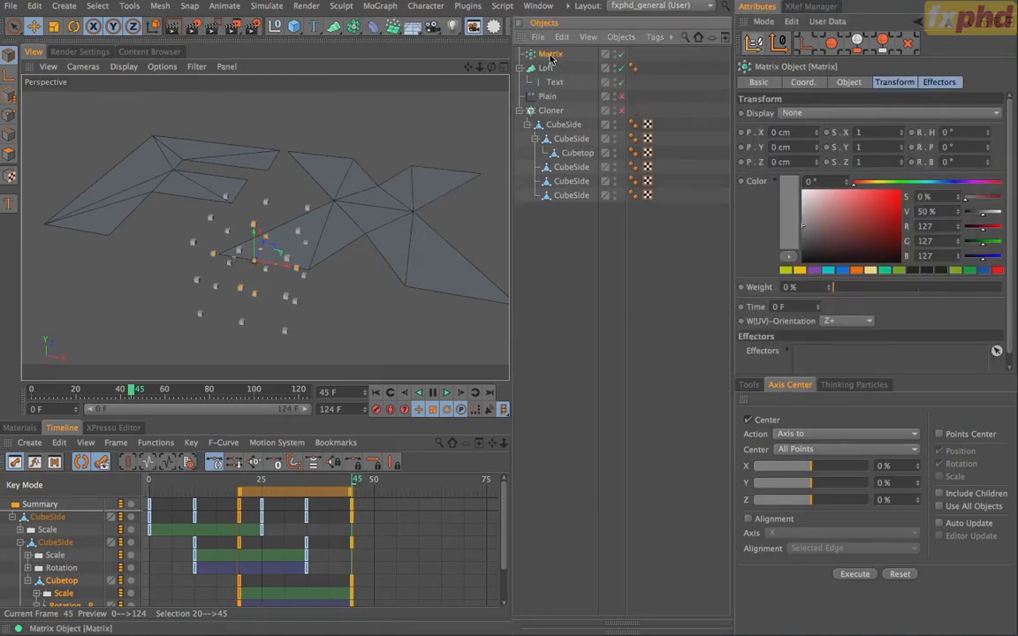
pyautogui.moveTo(238, 221)
pyautogui.keyDown('alt'); pyautogui.mouseDown()
pyautogui.moveTo(290, 242)
pyautogui.moveTo(246, 230)
pyautogui.mouseUp(); pyautogui.keyUp('alt')
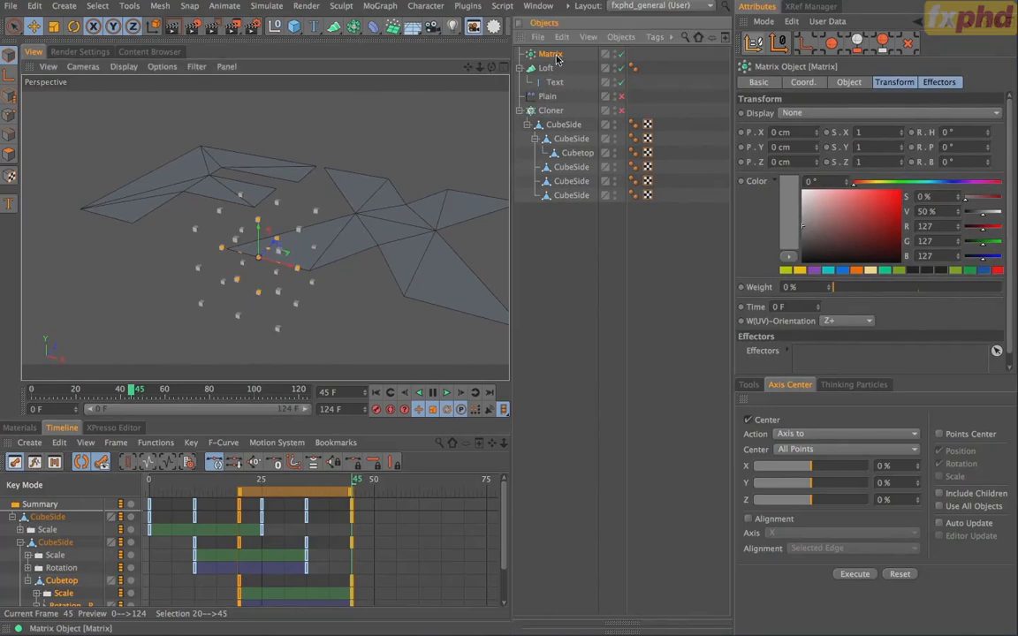
# Flatten the Matrix in Grid Array mode with a Y count of 1 and a Y size of 0 cm.
pyautogui.click(848, 82)
pyautogui.click(817, 112)
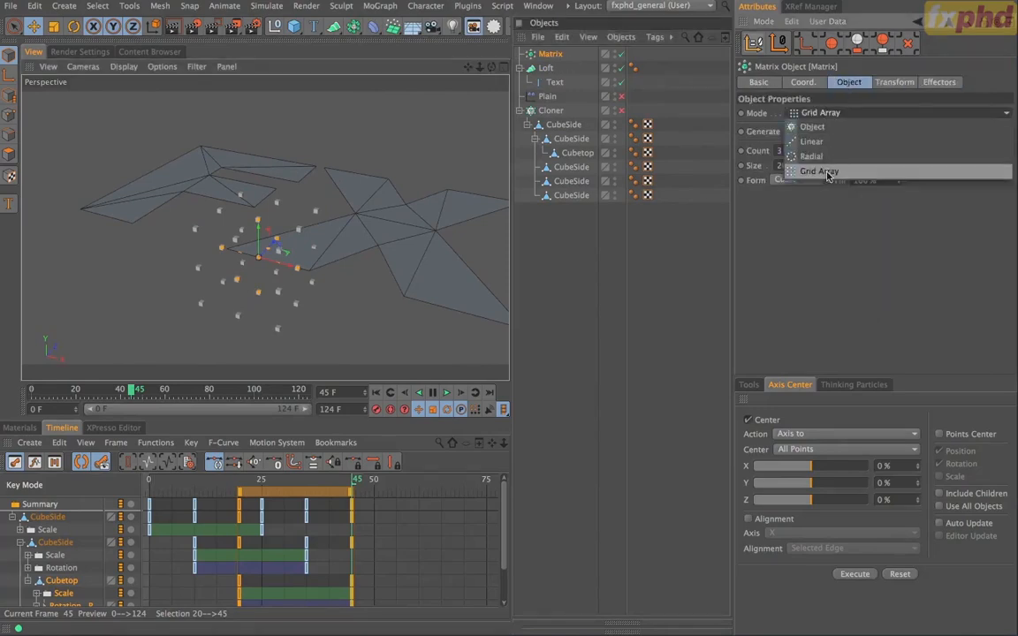
pyautogui.click(820, 171)
pyautogui.click(837, 152)
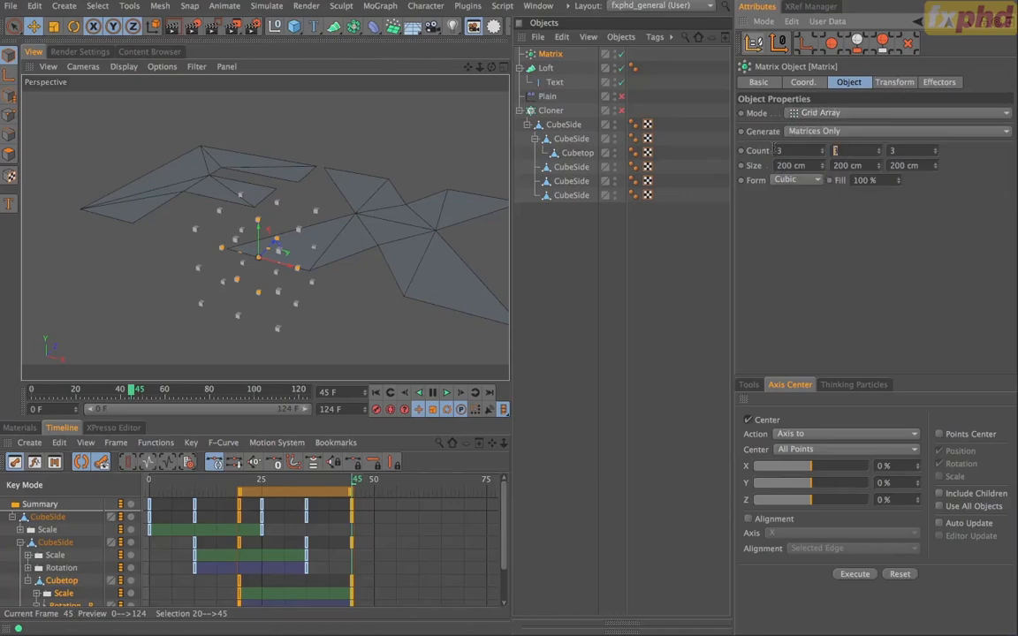
pyautogui.write('1')
pyautogui.press('Tab')
pyautogui.doubleClick(837, 165)
pyautogui.write('0')
pyautogui.press('Return')
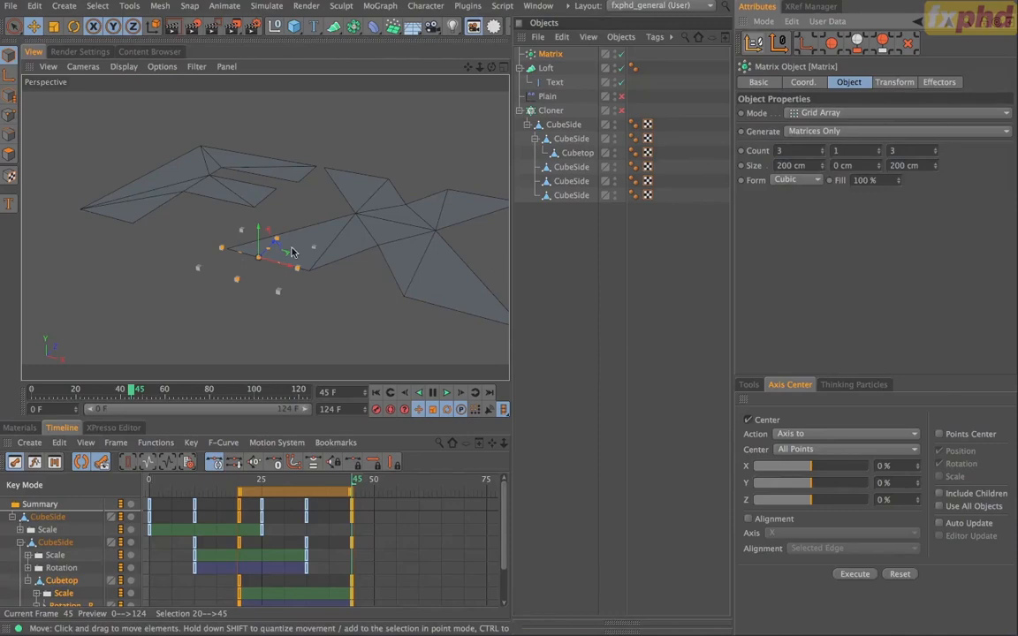
# In the Top view, centre the Matrix over the FX letters and stretch it to about 1116 by 579 cm.
pyautogui.press('F2')
pyautogui.scroll(-5, 316, 166)
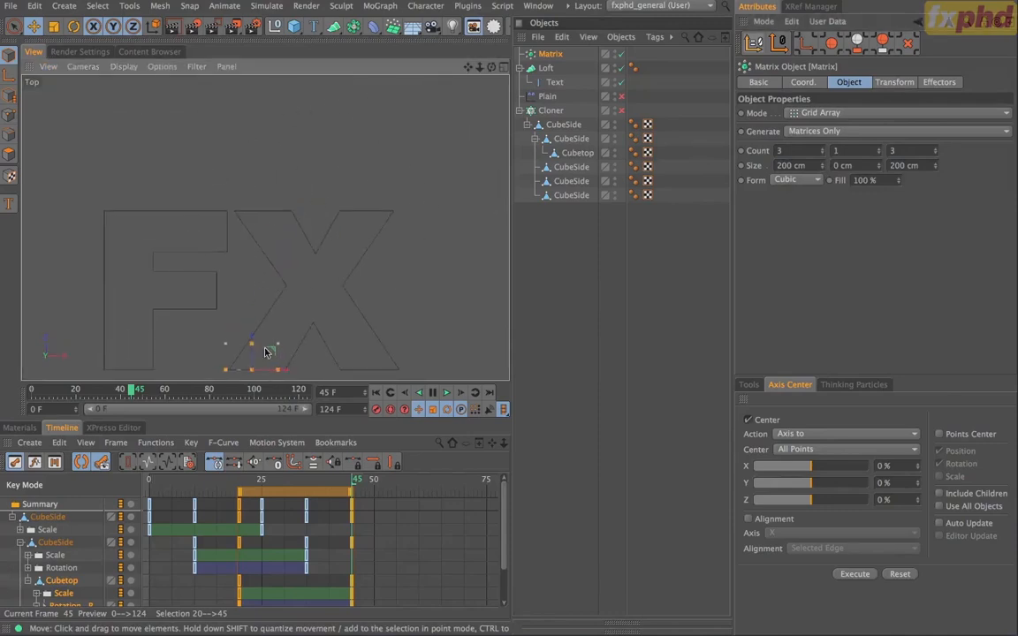
pyautogui.moveTo(254, 357); pyautogui.dragTo(252, 210)
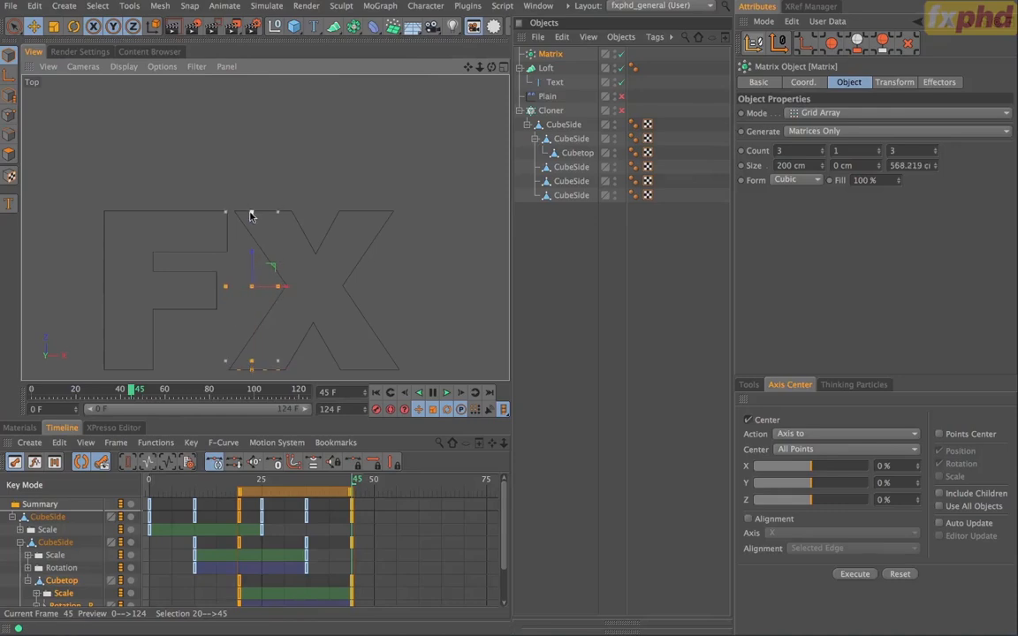
pyautogui.moveTo(251, 250); pyautogui.dragTo(253, 255)
# Raise the Matrix count to 59 in X and 35 in Z, and return to the Perspective view.
pyautogui.click(823, 154)
pyautogui.moveTo(822, 151); pyautogui.dragTo(823, 106)
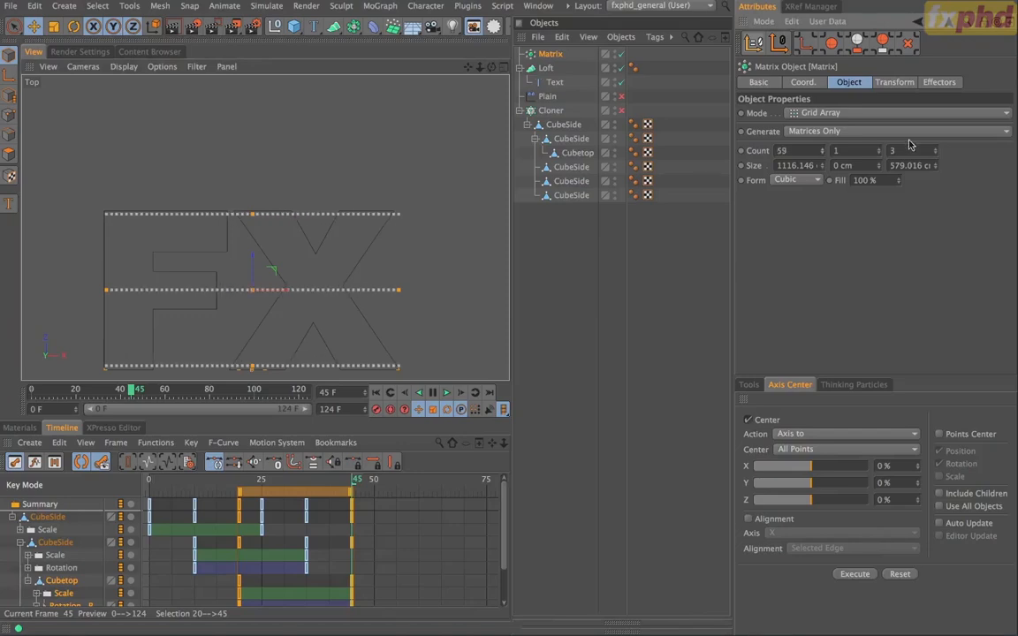
pyautogui.moveTo(936, 151); pyautogui.dragTo(936, 128)
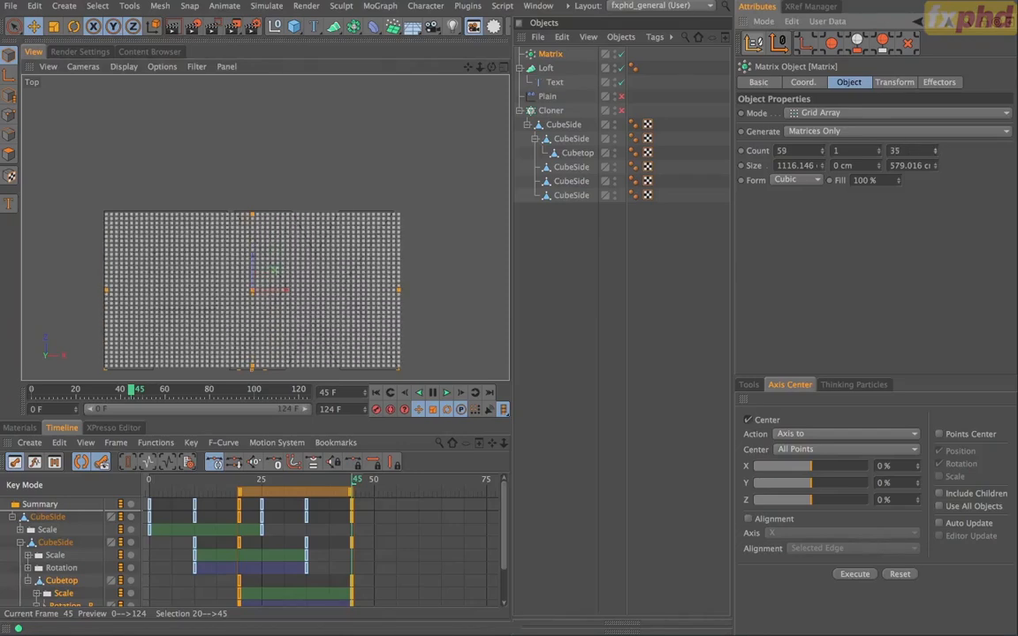
pyautogui.press('F1')
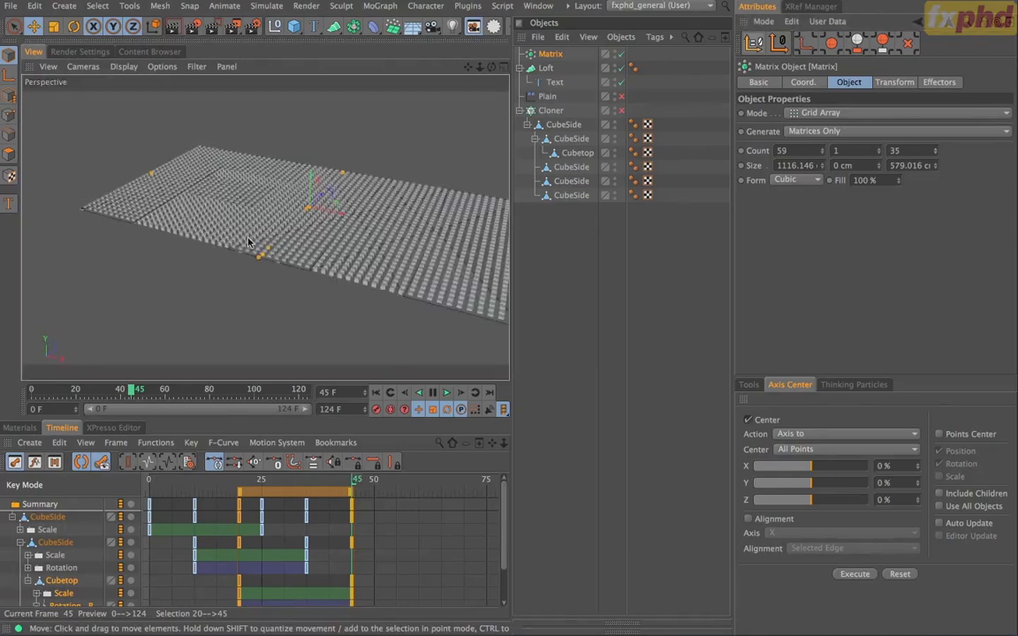
# Create an instance of the Text spline and make it the child of an Extrude object.
pyautogui.click(554, 81)
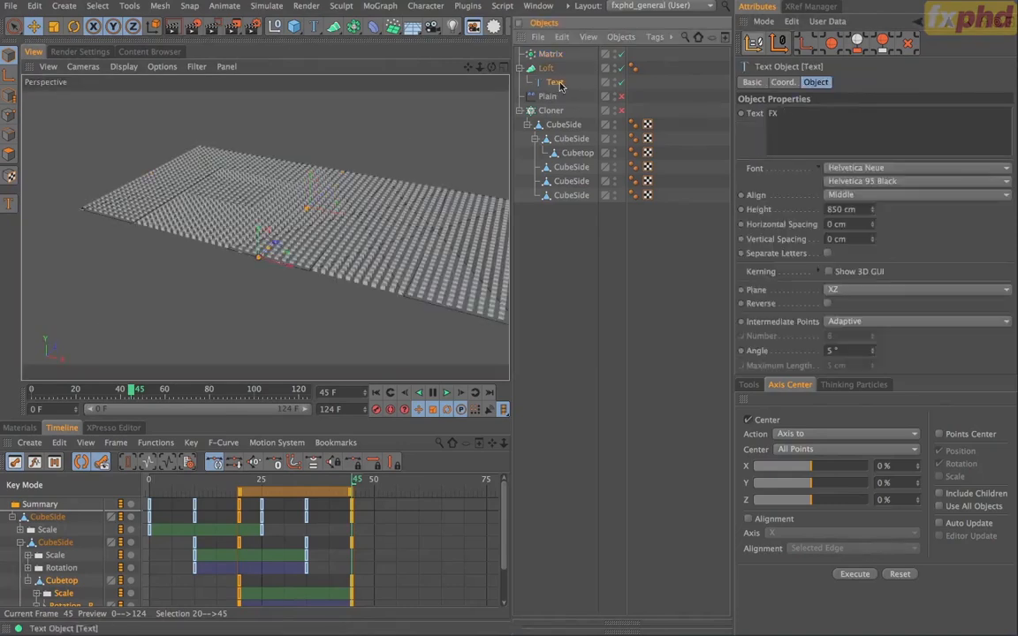
pyautogui.click(352, 25)
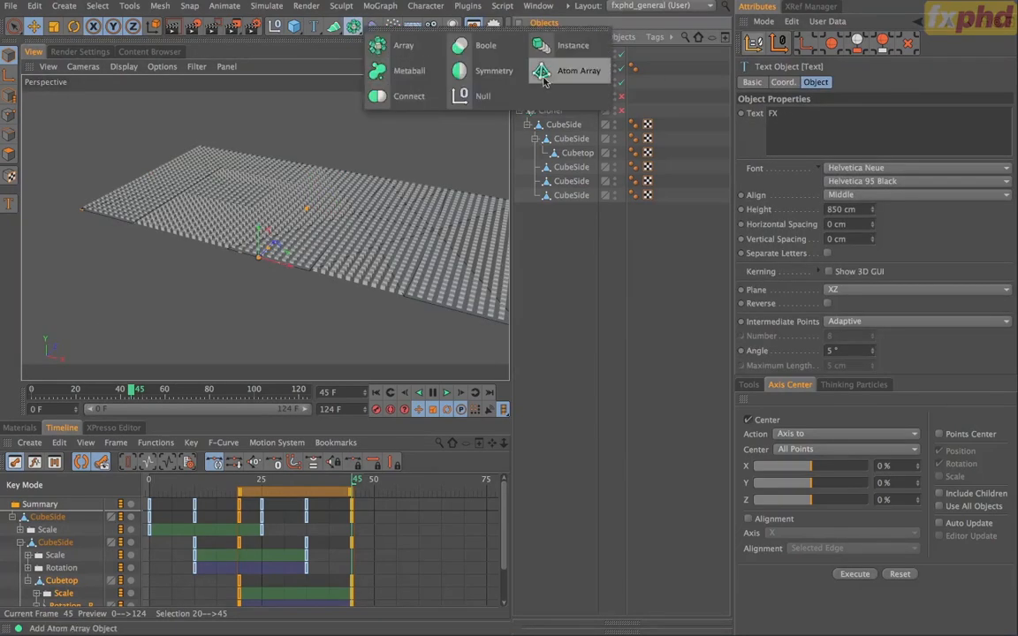
pyautogui.click(565, 54)
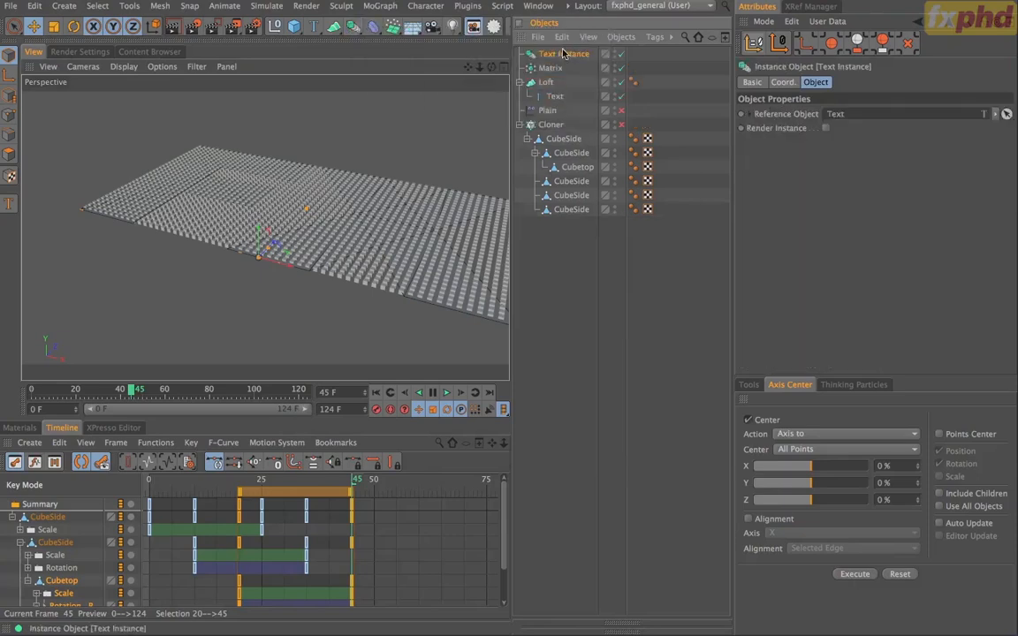
pyautogui.click(334, 25)
pyautogui.keyDown('alt'); pyautogui.click(495, 45); pyautogui.keyUp('alt')
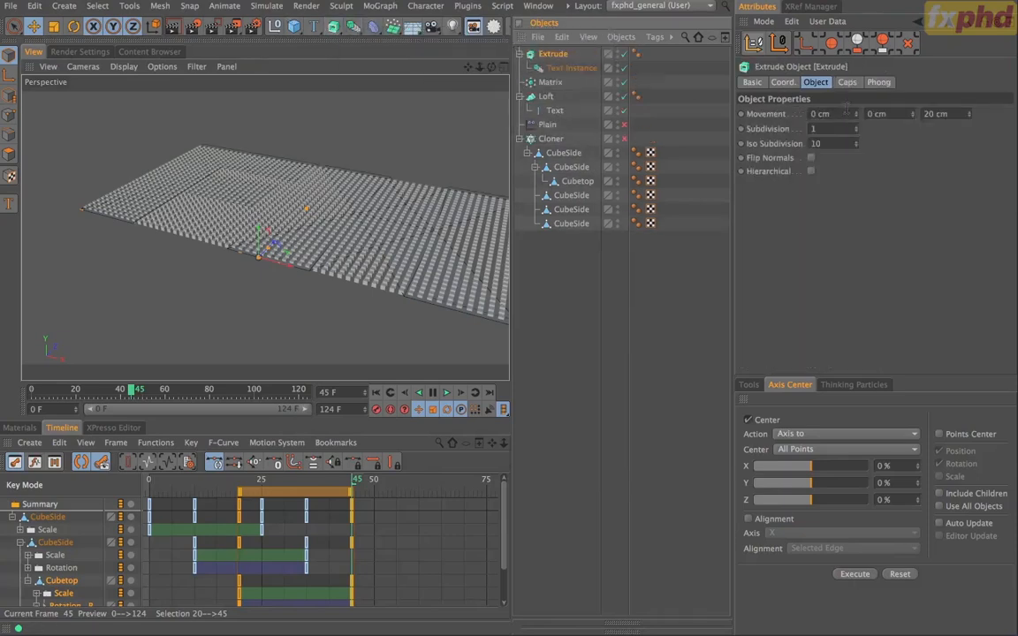
# Set the Extrude movement to 250 cm in Y and 0 cm in Z, and lower it so its volume straddles the Matrix.
pyautogui.doubleClick(939, 115)
pyautogui.write('0')
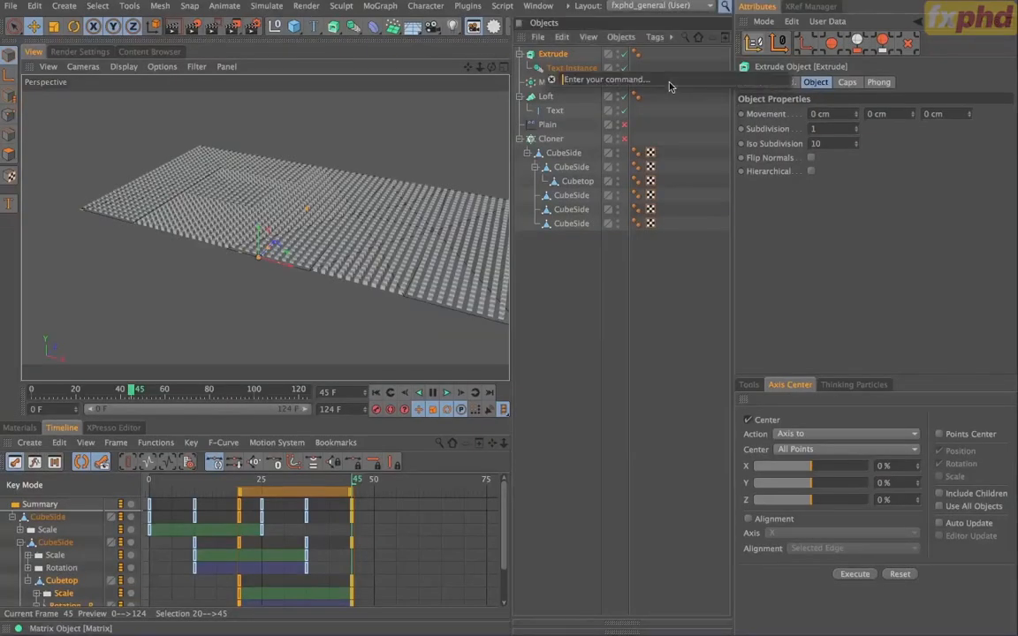
pyautogui.click(884, 115)
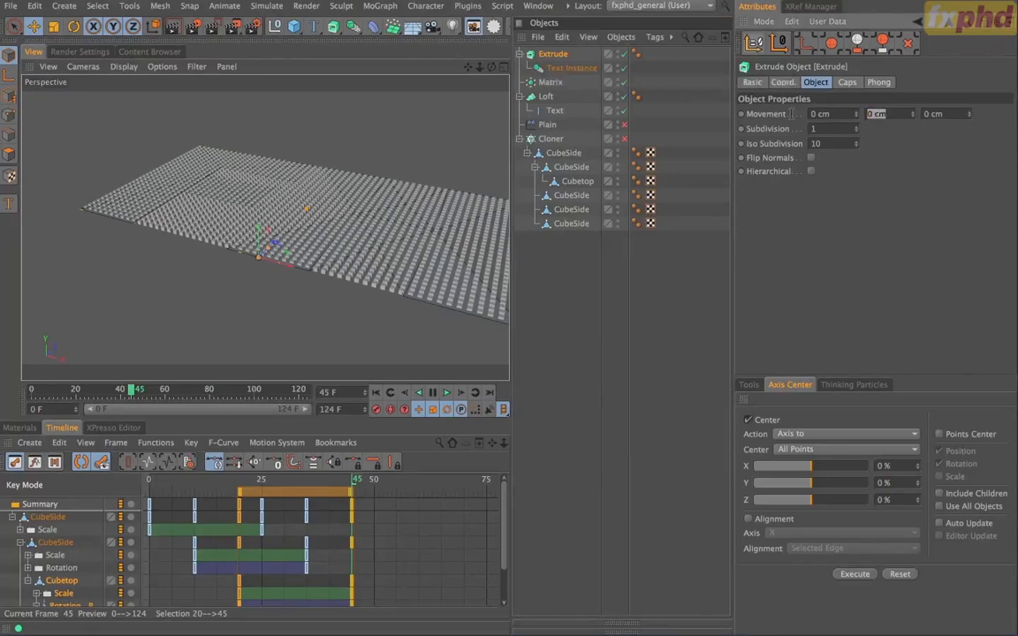
pyautogui.press('Return')
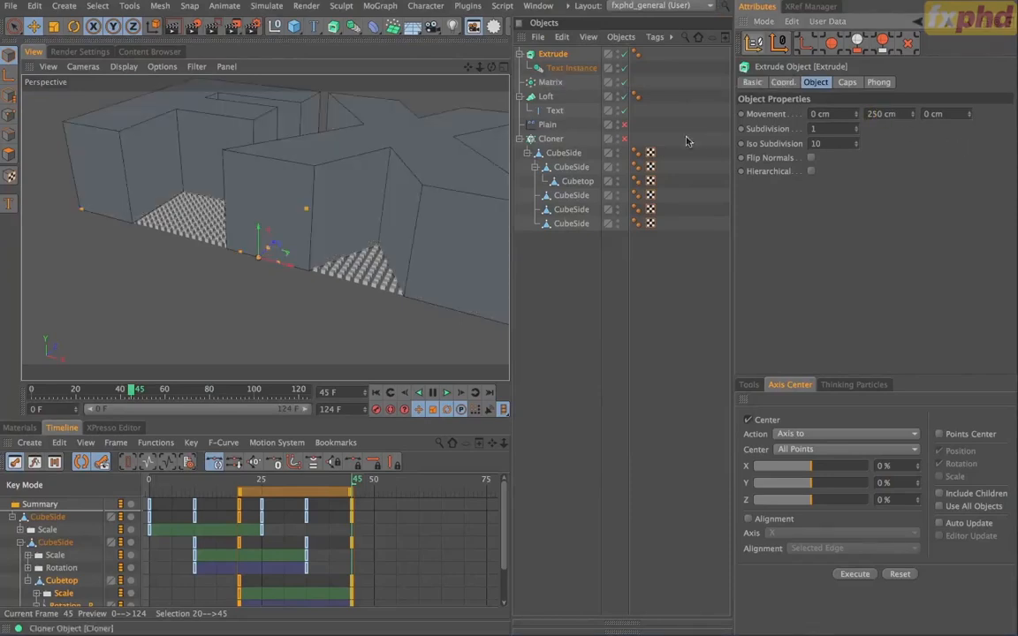
pyautogui.moveTo(231, 208); pyautogui.dragTo(270, 282)
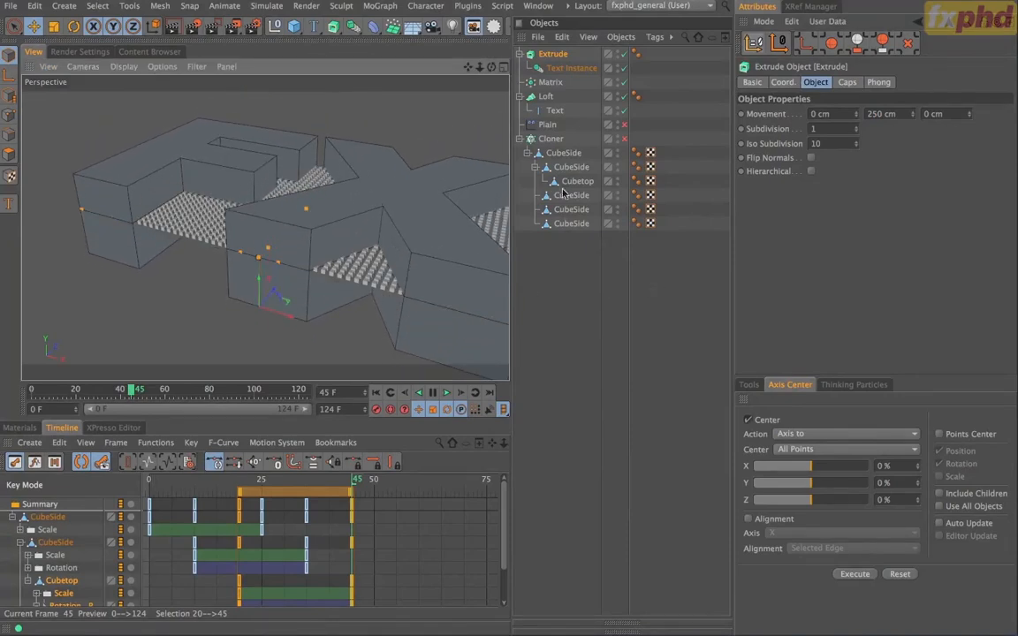
# Add a Volume effector to the Matrix and assign the Extrude as its Volume Object.
pyautogui.click(550, 83)
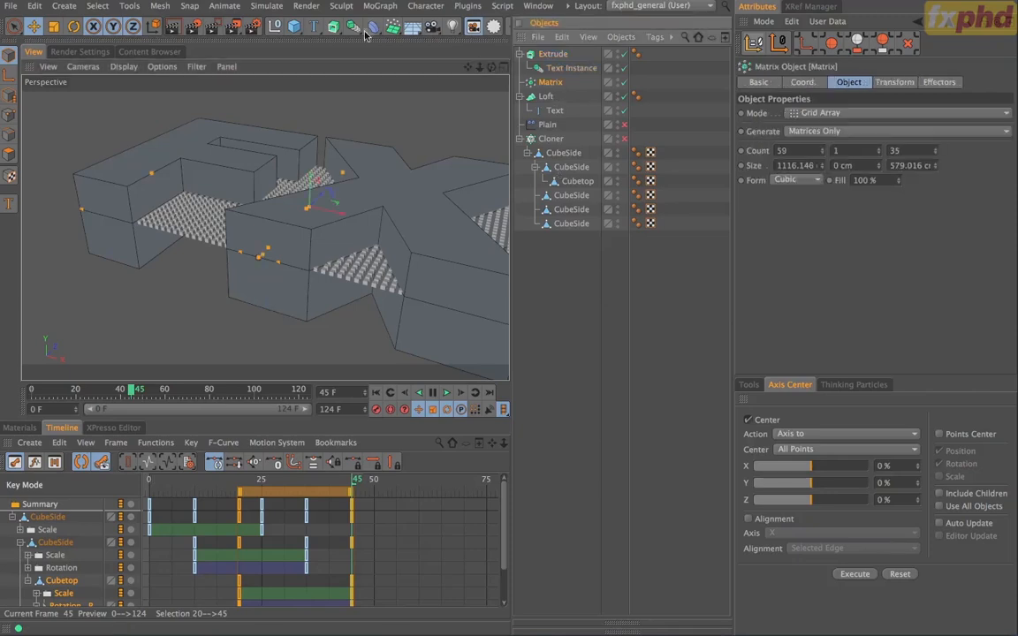
pyautogui.click(380, 7)
pyautogui.moveTo(383, 27)
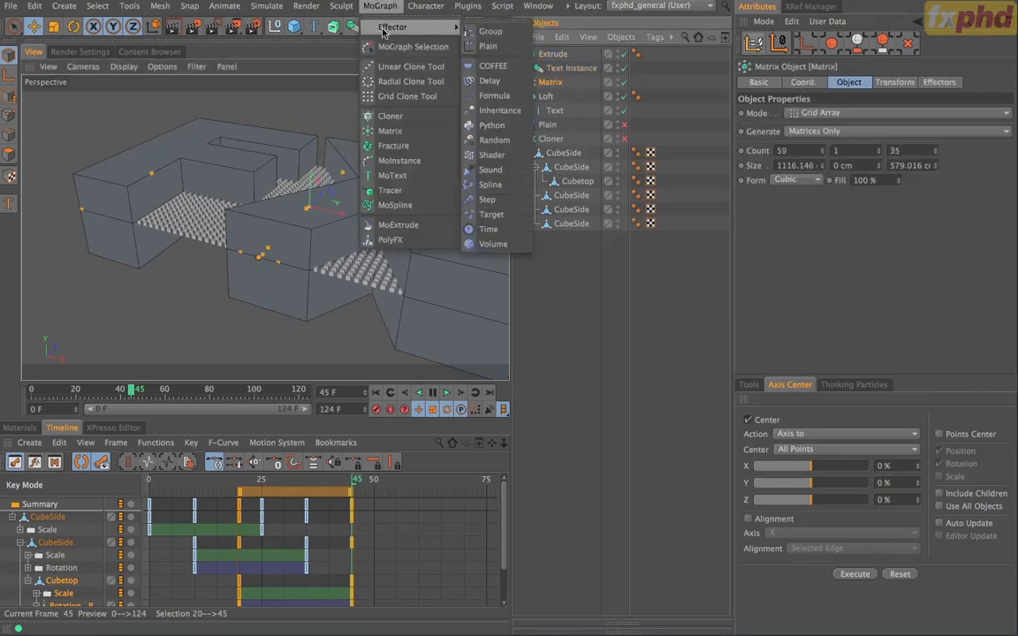
pyautogui.click(492, 244)
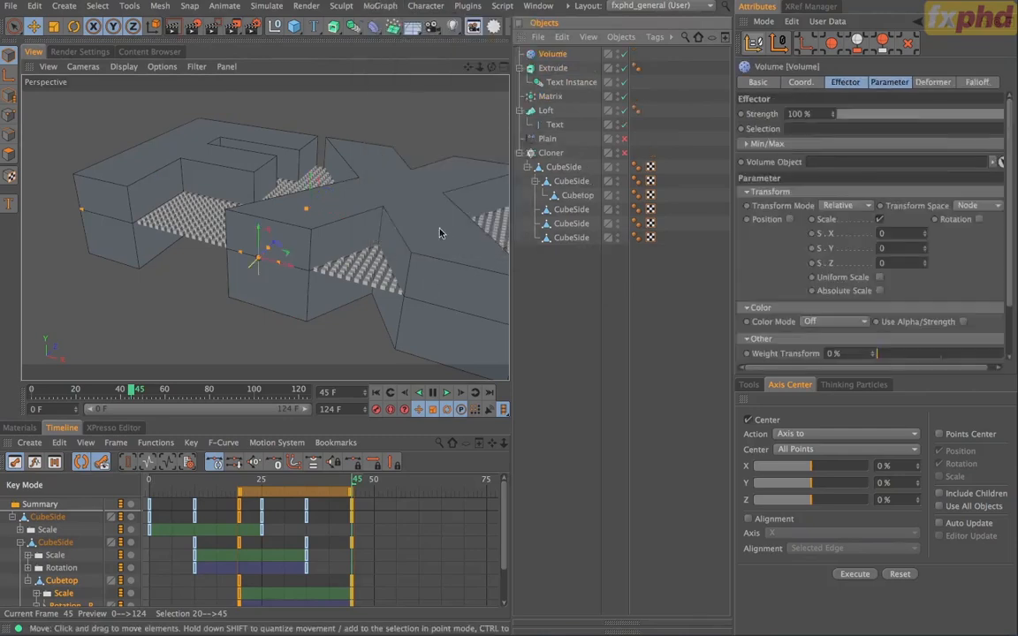
pyautogui.moveTo(550, 69); pyautogui.dragTo(861, 169)
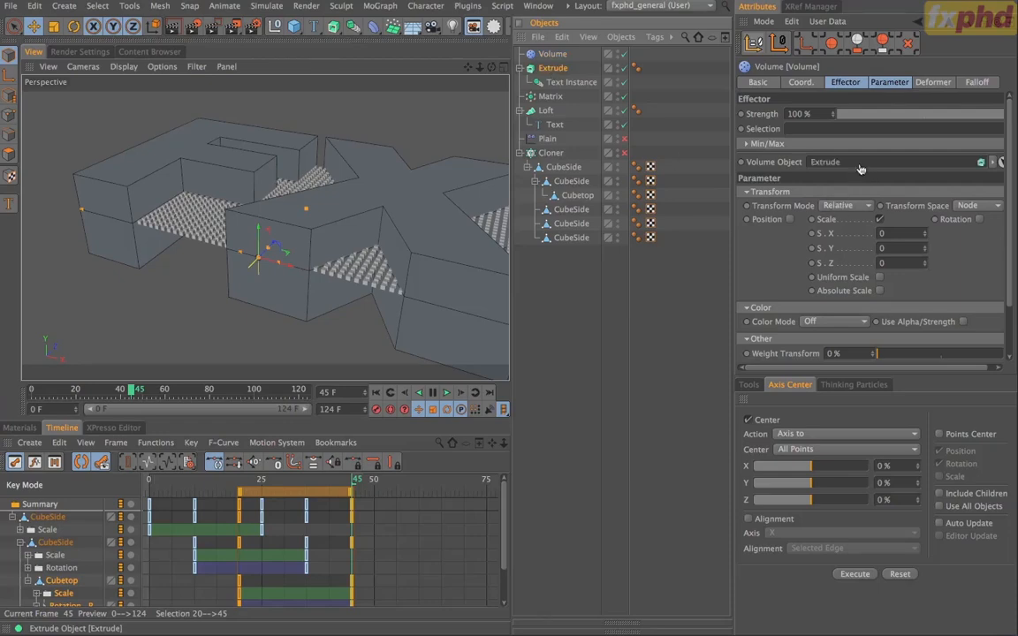
# Switch the Volume effector from Scale to Position with P.X at -805 cm, and hide the Extrude in the viewport.
pyautogui.click(879, 219)
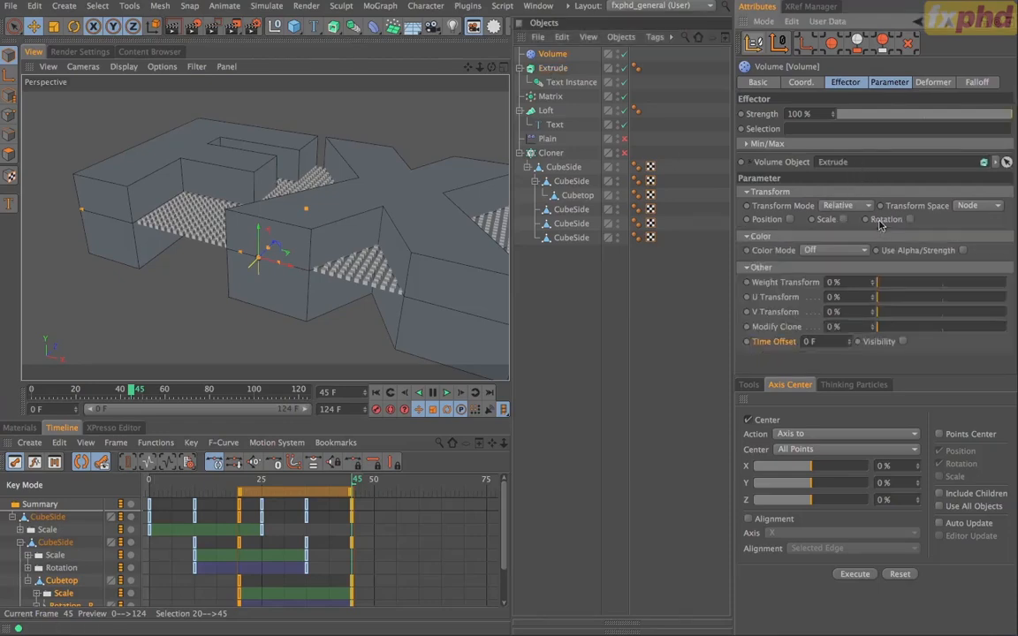
pyautogui.click(789, 219)
pyautogui.moveTo(835, 237); pyautogui.dragTo(779, 233)
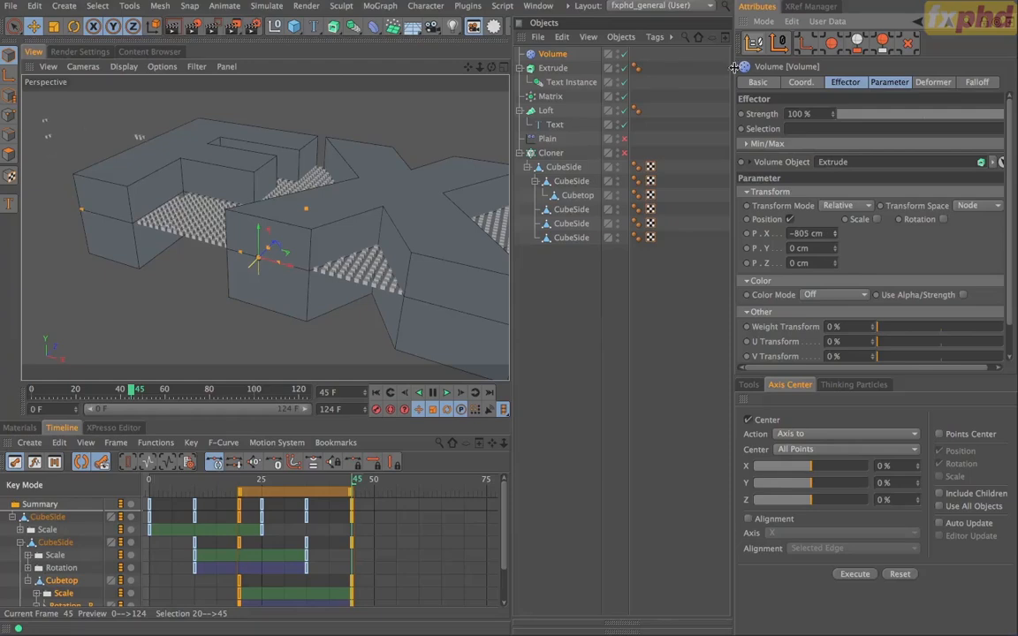
pyautogui.click(617, 70)
pyautogui.keyDown('alt'); pyautogui.moveTo(346, 235); pyautogui.dragTo(380, 300); pyautogui.keyUp('alt')
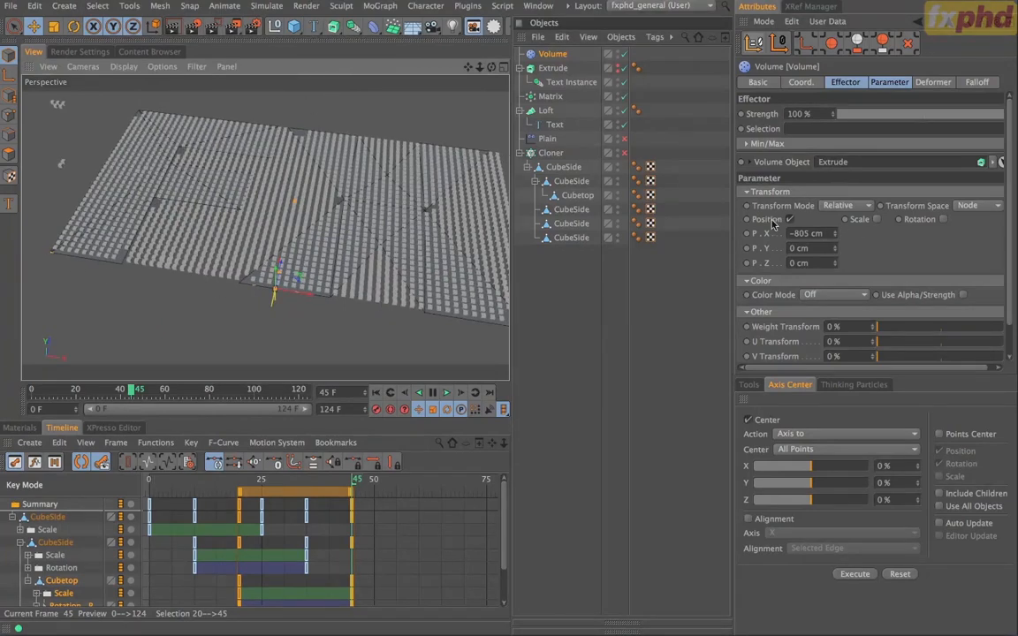
# Turn off Position on the Volume effector and add a Connect object that uses the Extrude as its source.
pyautogui.doubleClick(826, 233)
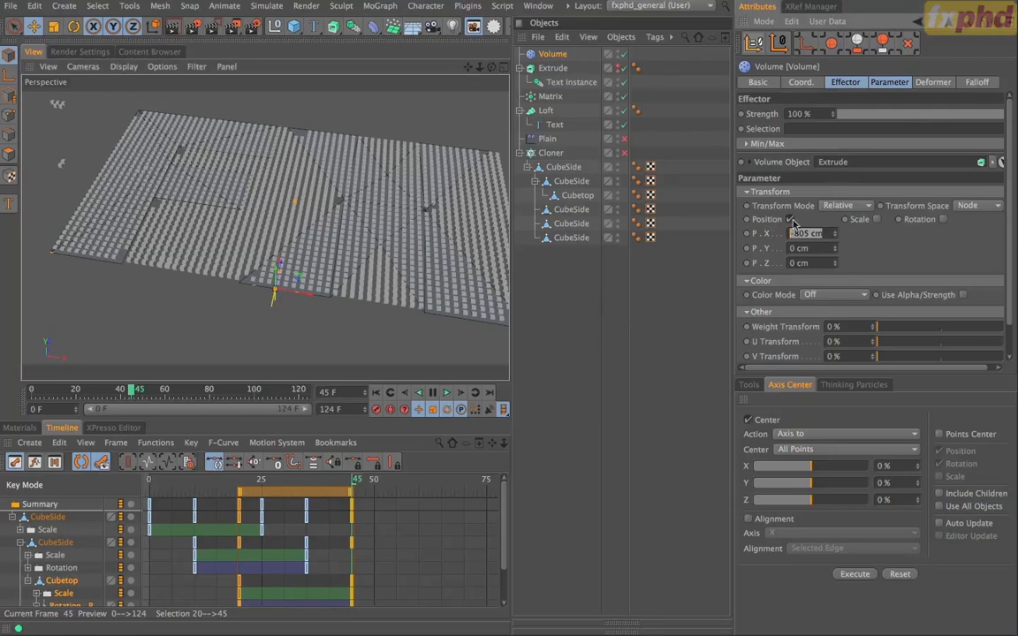
pyautogui.click(790, 219)
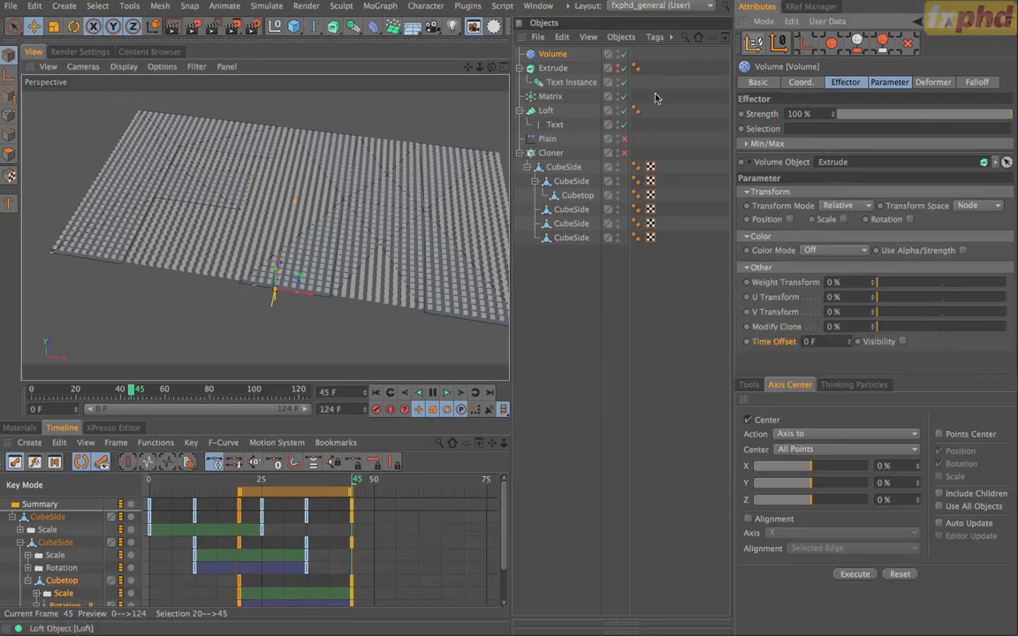
pyautogui.click(351, 27)
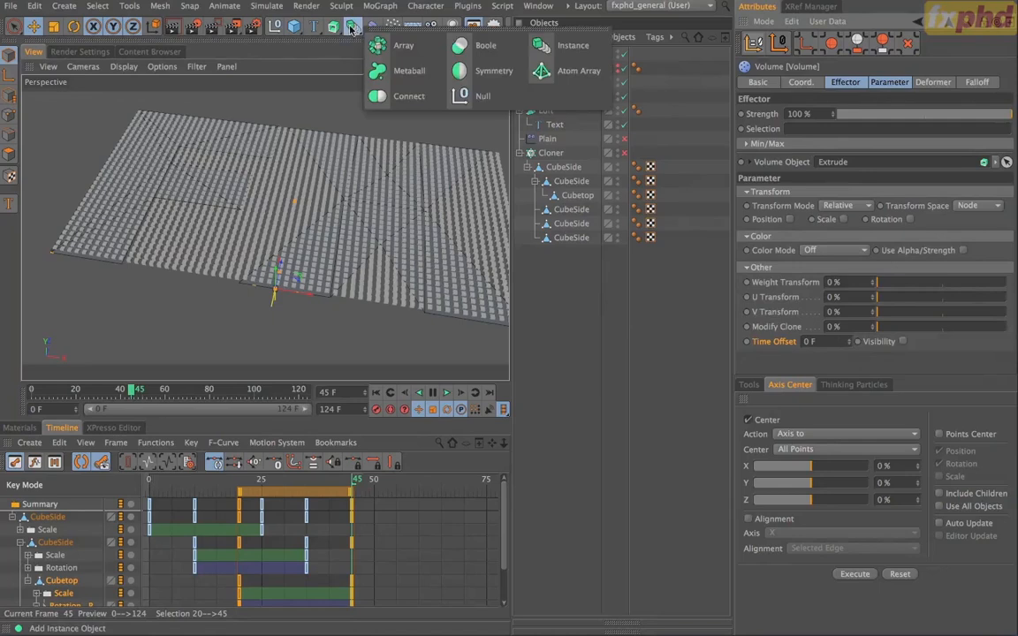
pyautogui.click(376, 95)
pyautogui.moveTo(552, 83); pyautogui.dragTo(821, 117)
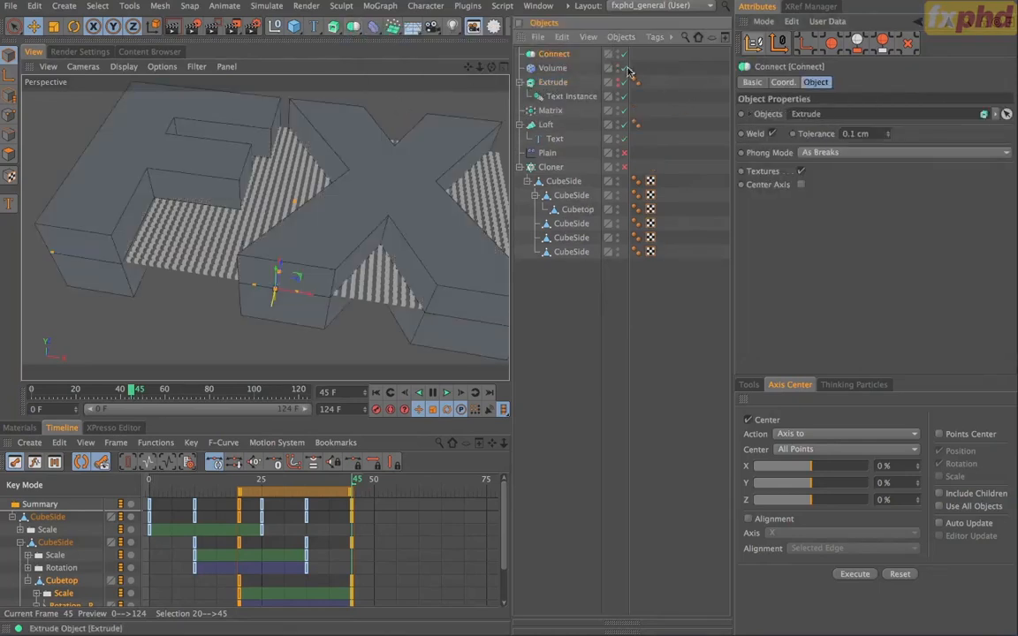
# Hide the Connect object in the viewport and assign it as the Volume effector's Volume Object.
pyautogui.click(564, 57)
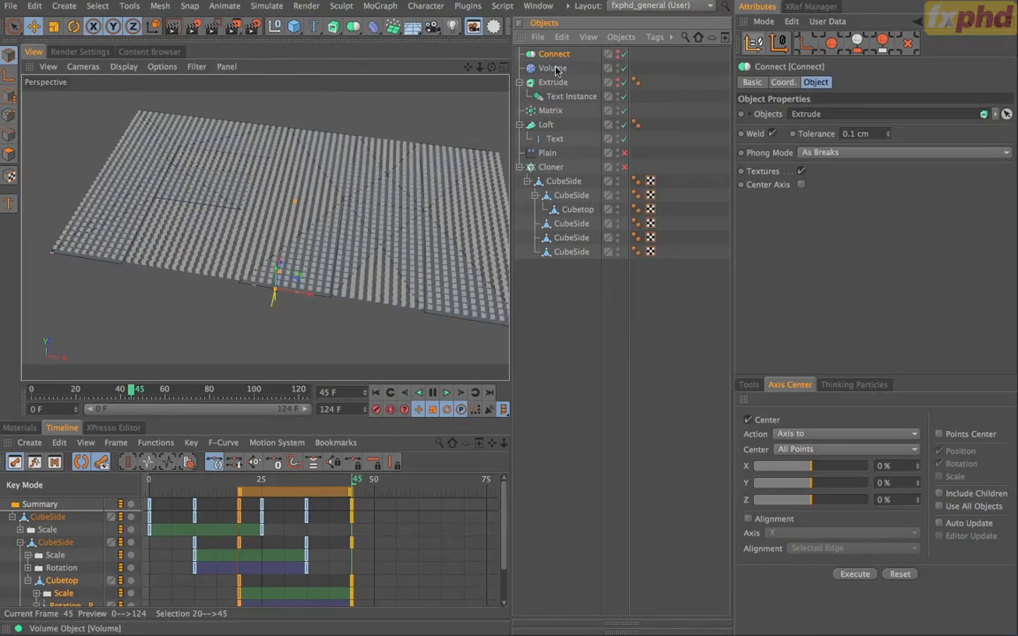
pyautogui.click(561, 66)
pyautogui.moveTo(561, 58); pyautogui.dragTo(864, 171)
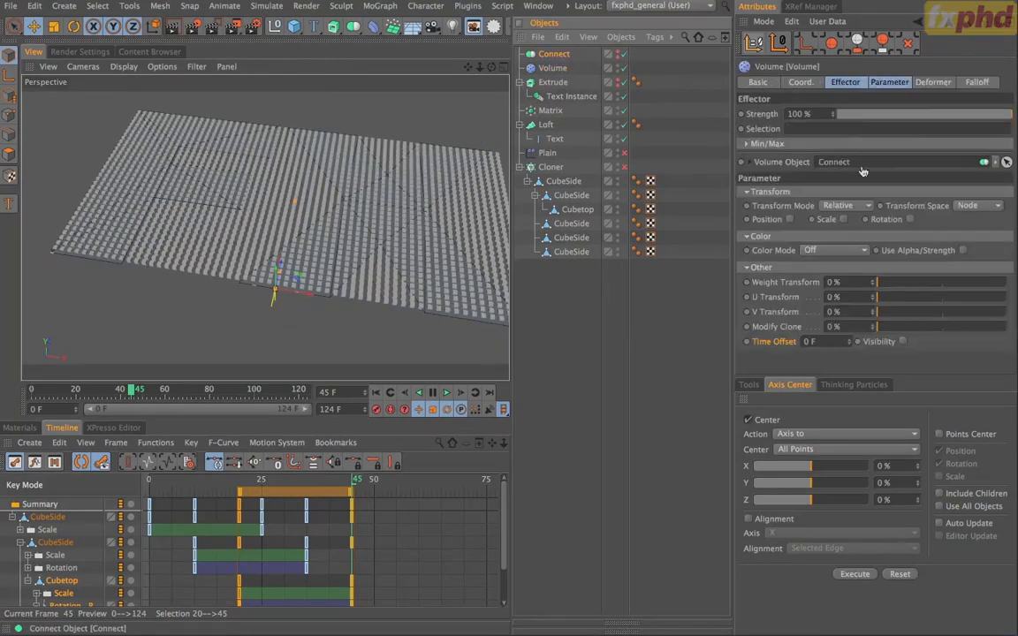
# Turn Position back on for the Volume effector and hide the Loft in the viewport.
pyautogui.click(789, 220)
pyautogui.keyDown('alt'); pyautogui.moveTo(316, 183); pyautogui.dragTo(250, 202, button='right'); pyautogui.keyUp('alt')
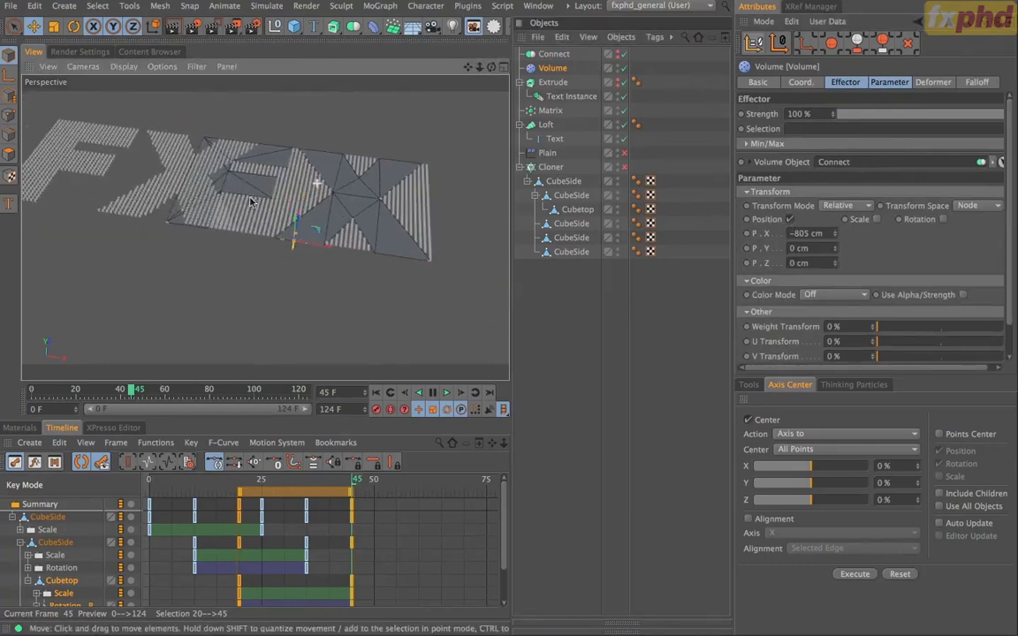
pyautogui.keyDown('alt'); pyautogui.doubleClick(618, 124); pyautogui.keyUp('alt')
# Collapse the Loft and Extrude hierarchies and reorder the objects, with Connect below Extrude and the Volume and Plain effectors at the end.
pyautogui.click(520, 124)
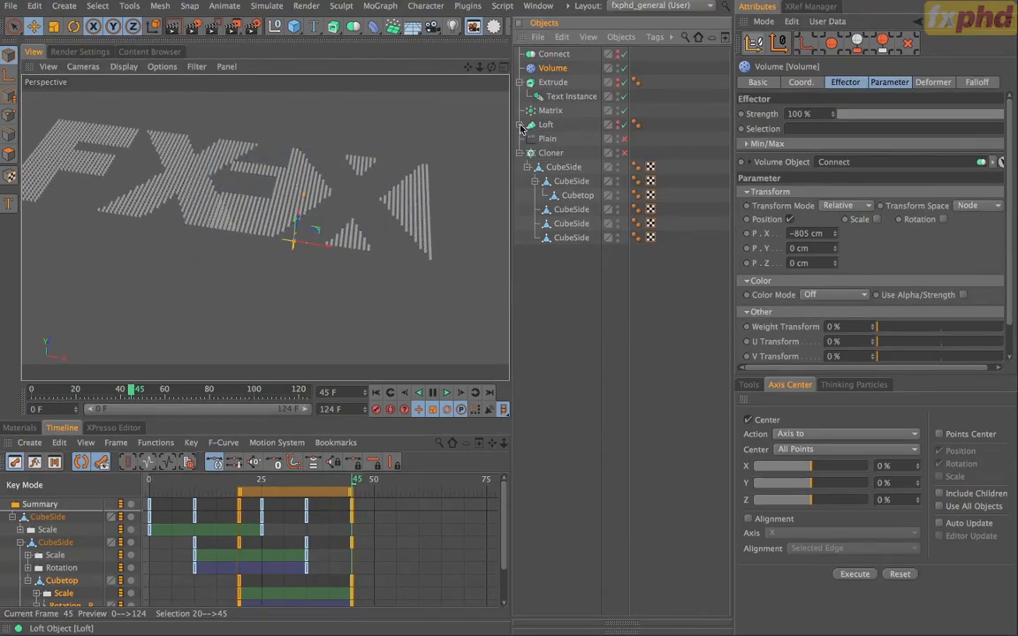
pyautogui.click(524, 90)
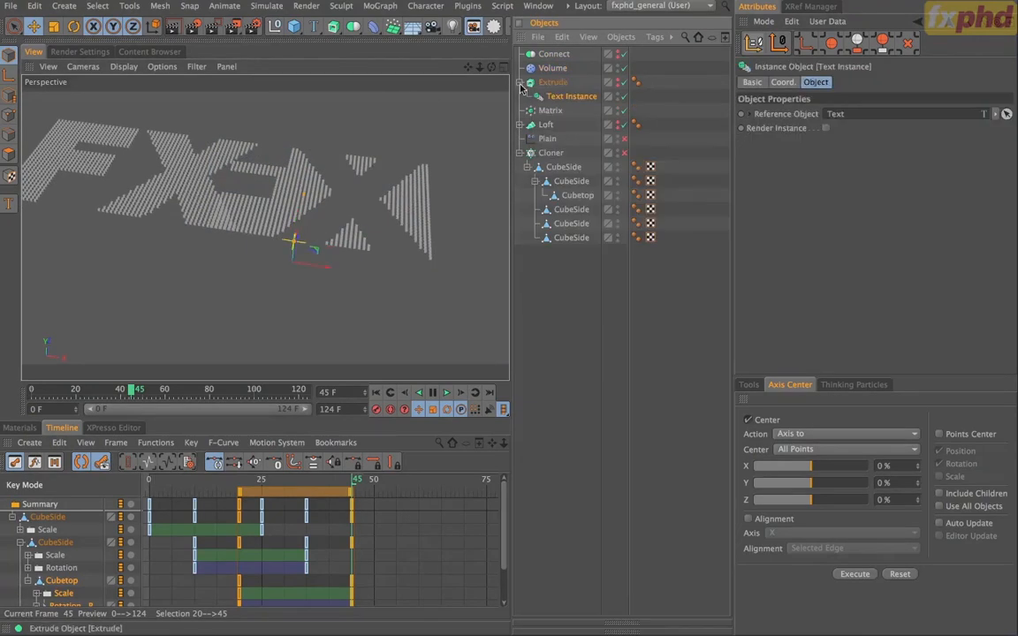
pyautogui.click(521, 83)
pyautogui.moveTo(544, 113); pyautogui.dragTo(554, 304)
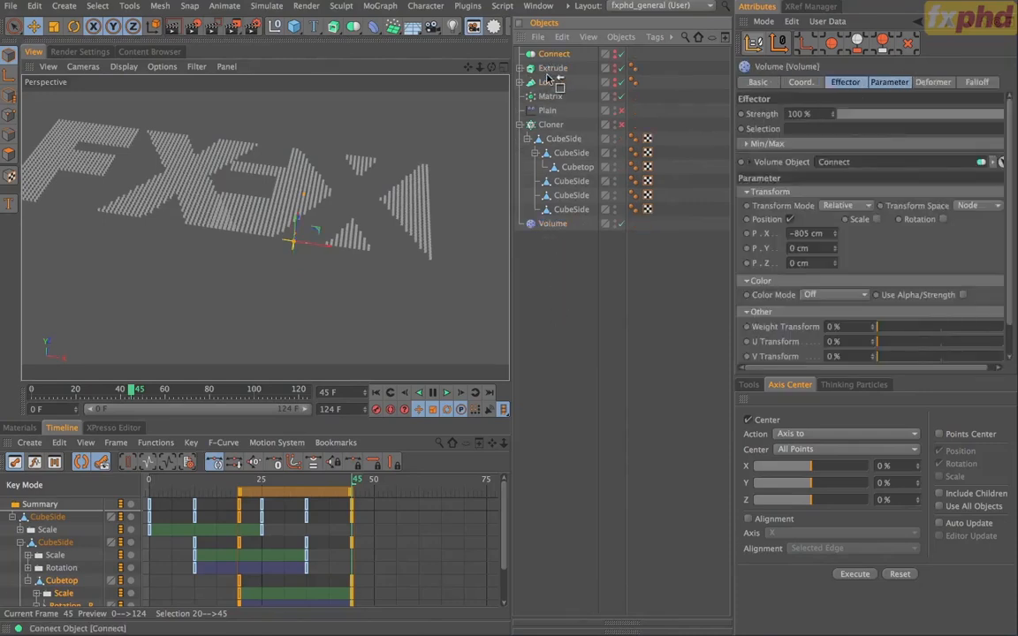
pyautogui.moveTo(549, 55); pyautogui.dragTo(547, 71)
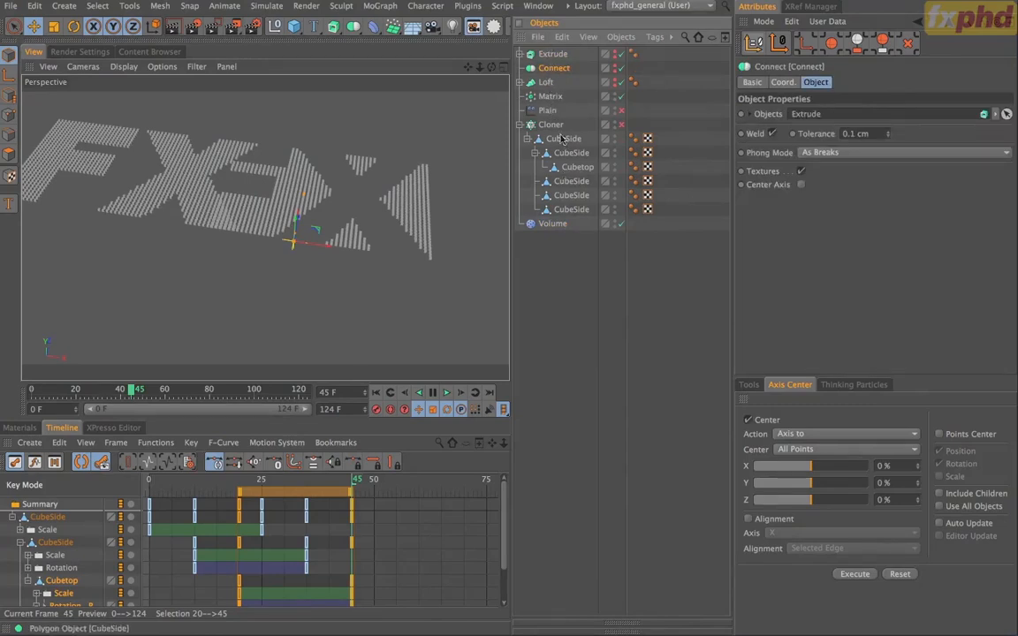
pyautogui.moveTo(546, 109); pyautogui.dragTo(558, 246)
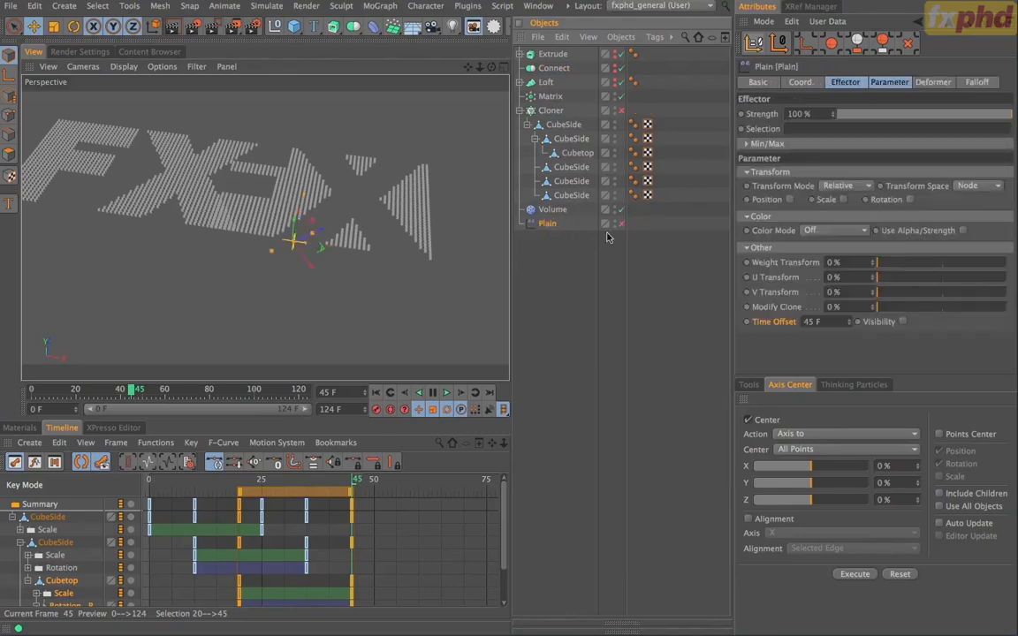
# Switch the Volume effector from Position to Visibility so only the points inside the FX letters are kept.
pyautogui.click(553, 210)
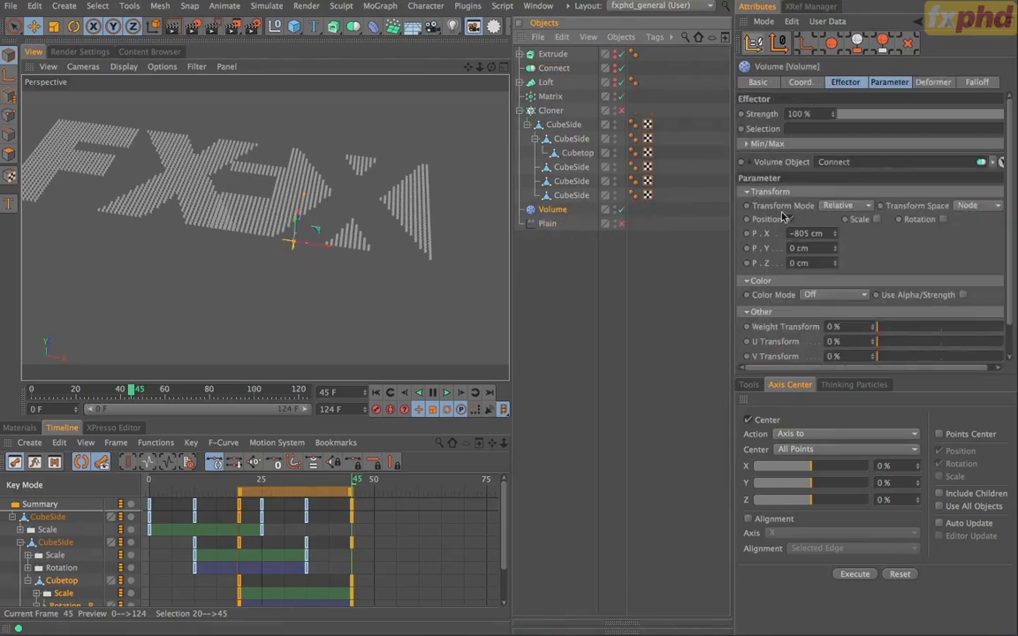
pyautogui.click(789, 218)
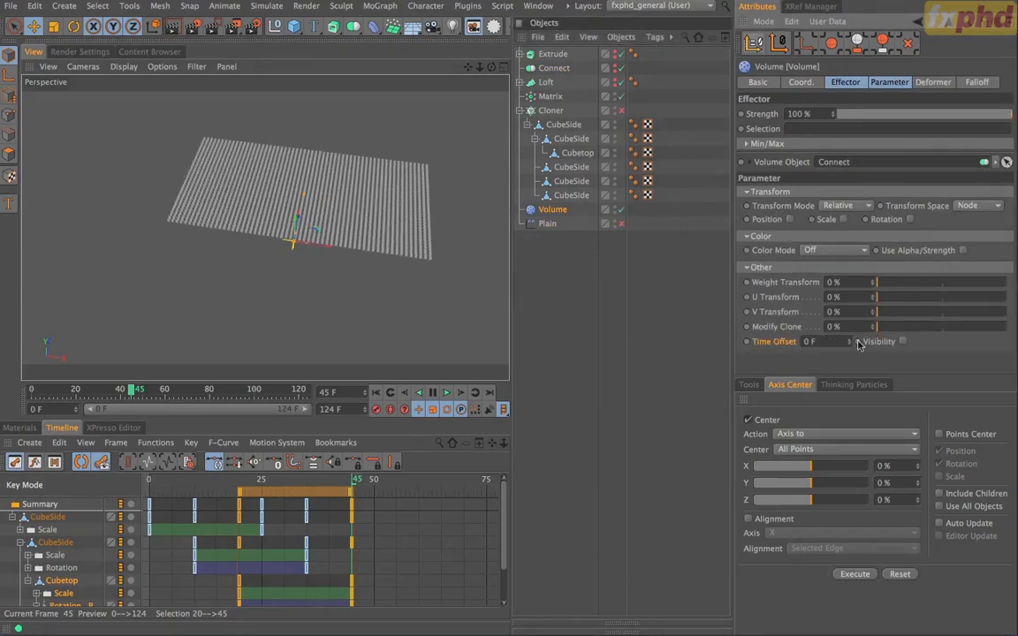
pyautogui.click(903, 342)
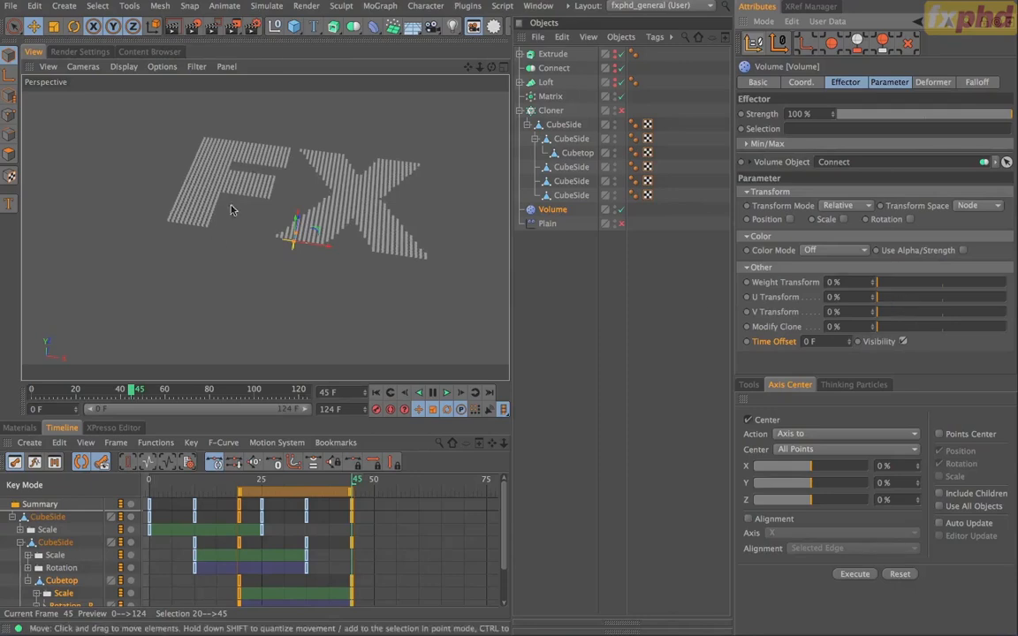
pyautogui.keyDown('alt'); pyautogui.moveTo(229, 209); pyautogui.dragTo(326, 216); pyautogui.keyUp('alt')
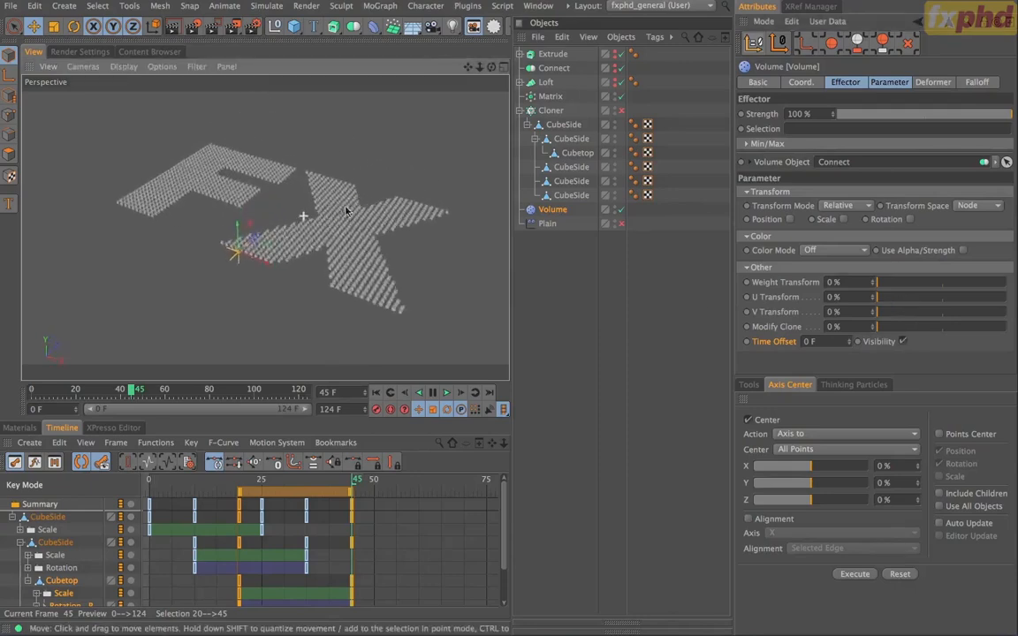
pyautogui.keyDown('alt'); pyautogui.moveTo(326, 217); pyautogui.dragTo(358, 221, button='right'); pyautogui.keyUp('alt')
pyautogui.moveTo(358, 221)
pyautogui.keyDown('alt'); pyautogui.mouseDown()
pyautogui.moveTo(342, 235)
pyautogui.moveTo(375, 265)
pyautogui.moveTo(366, 240)
pyautogui.moveTo(380, 252)
pyautogui.mouseUp(); pyautogui.keyUp('alt')
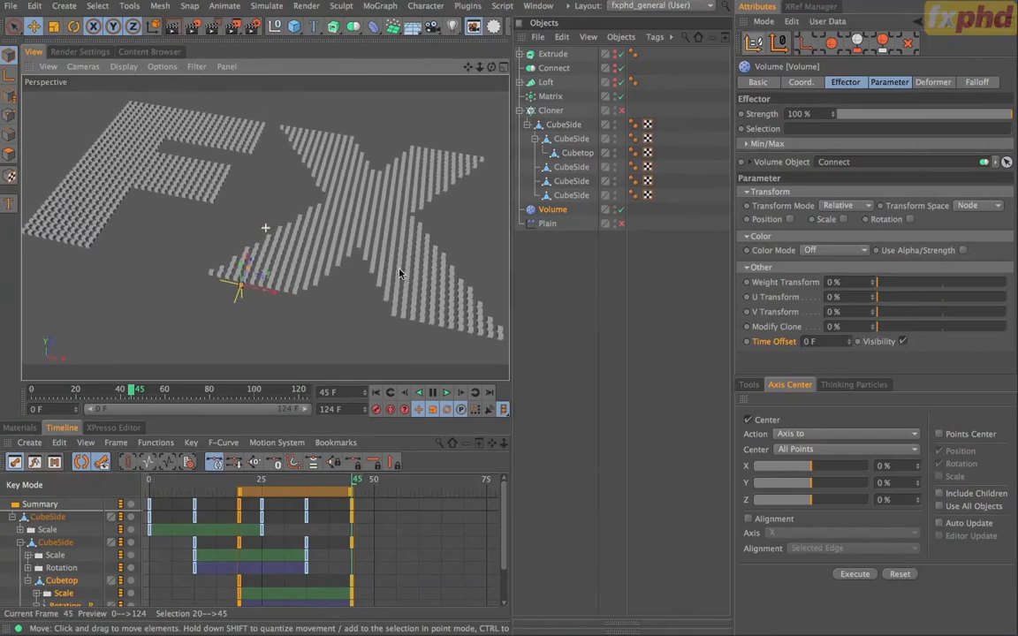
# Hide the Matrix, enable the Cloner, and set the Cloner to Object mode with the Matrix as its object.
pyautogui.click(614, 111)
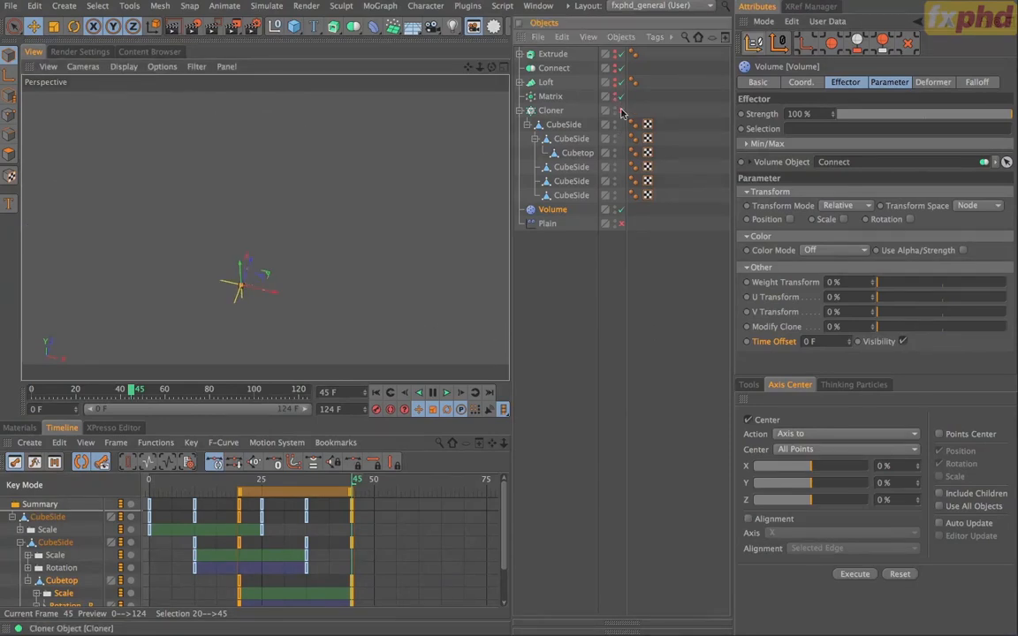
pyautogui.click(549, 110)
pyautogui.click(827, 112)
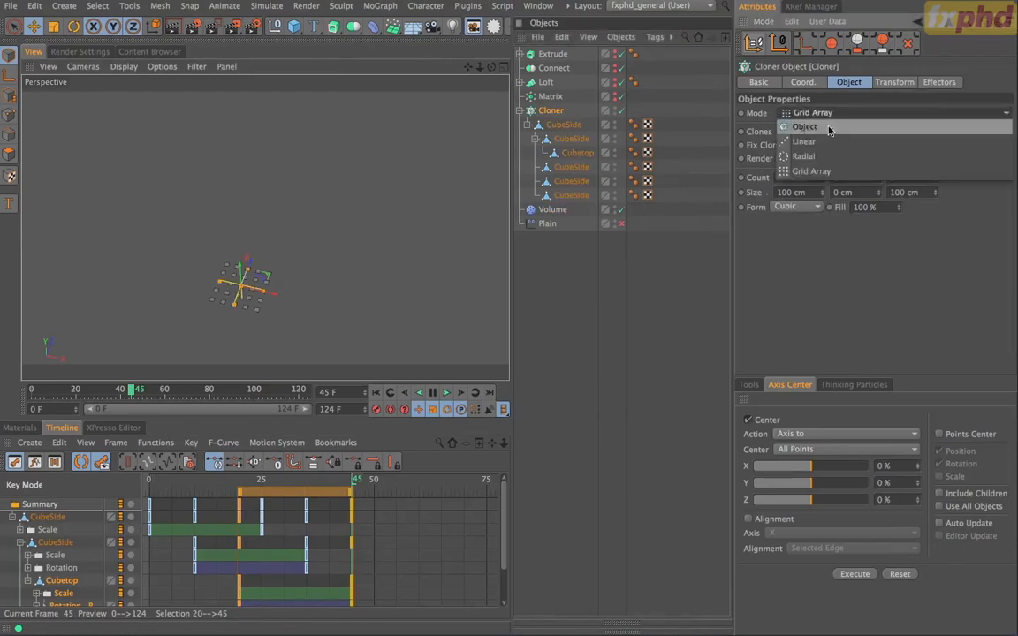
pyautogui.click(829, 129)
pyautogui.moveTo(542, 100); pyautogui.dragTo(785, 180)
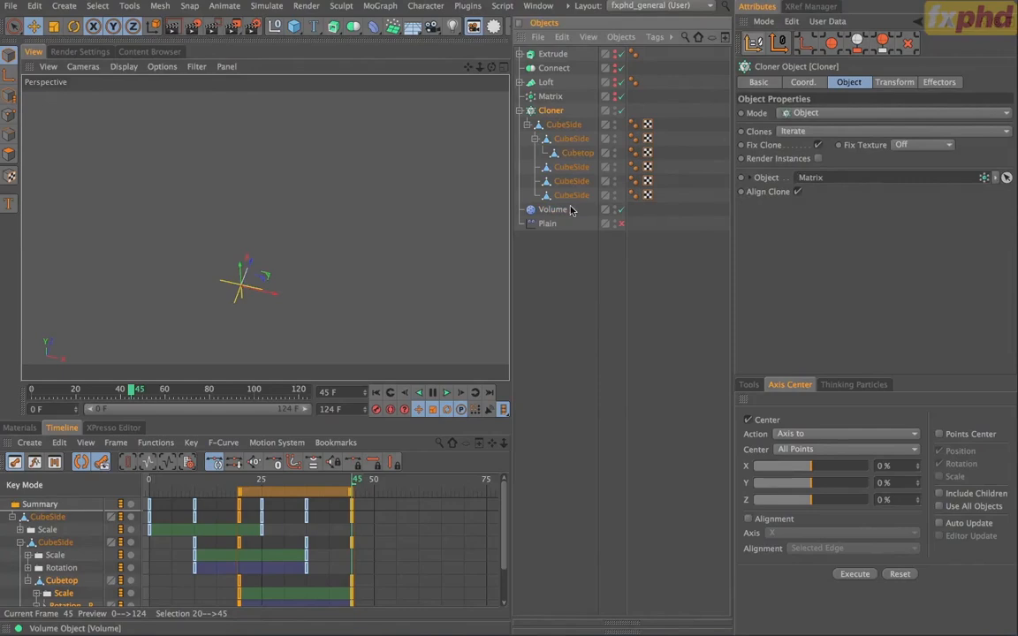
# Advance to frame 46, enable Render Instances on the Cloner and render the view.
pyautogui.click(358, 480)
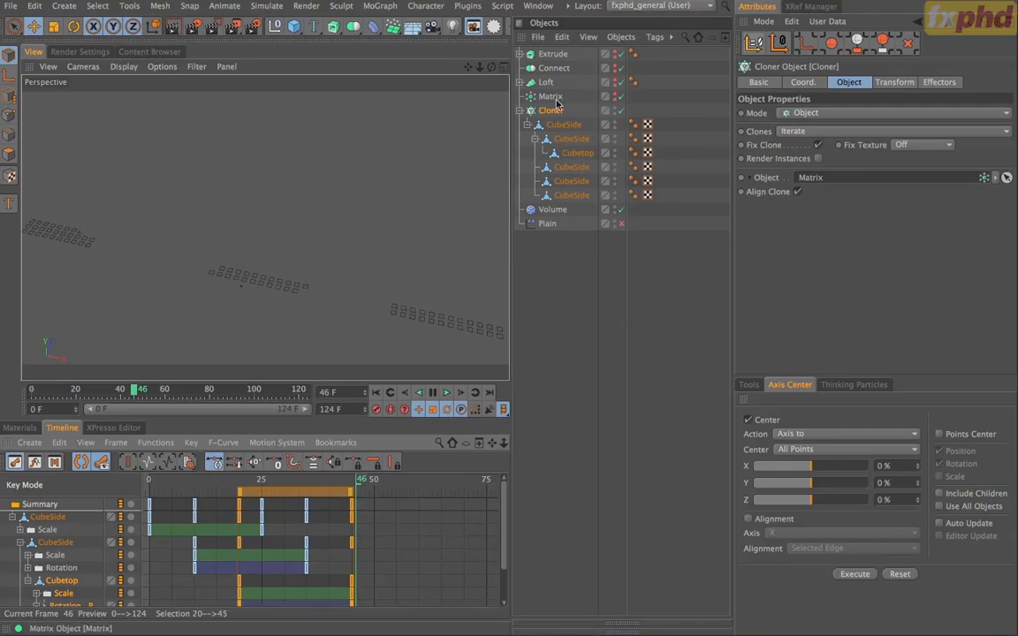
pyautogui.click(818, 158)
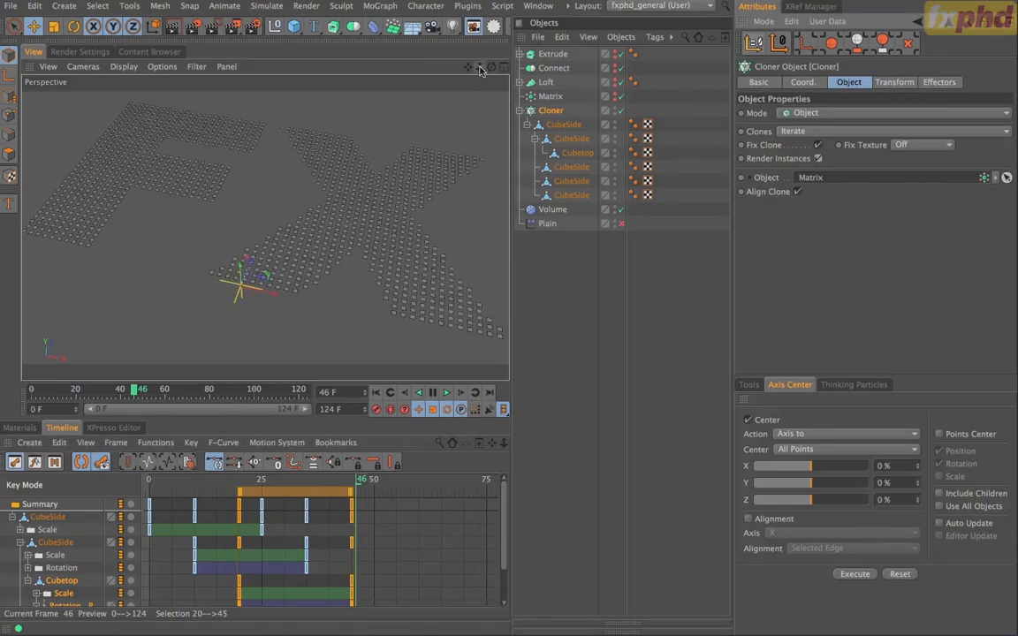
pyautogui.hotkey('ctrl', 'r')
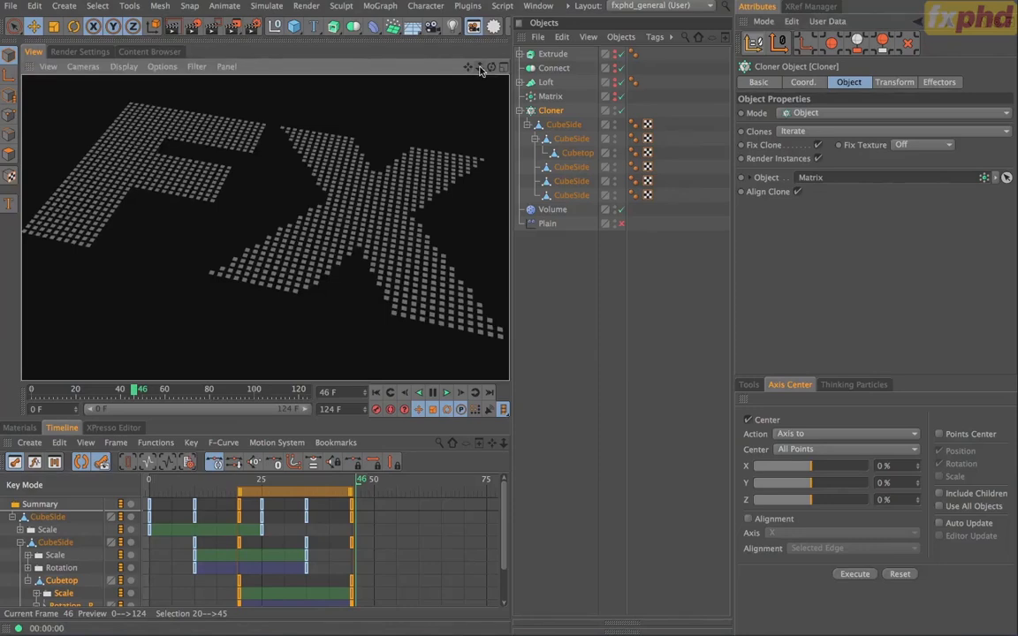
# Try the Cloner's Play animation mode while scrubbing the timeline, and set Animation Mode back to Fixed.
pyautogui.moveTo(340, 479)
pyautogui.mouseDown()
pyautogui.moveTo(177, 480)
pyautogui.moveTo(270, 480)
pyautogui.mouseUp()
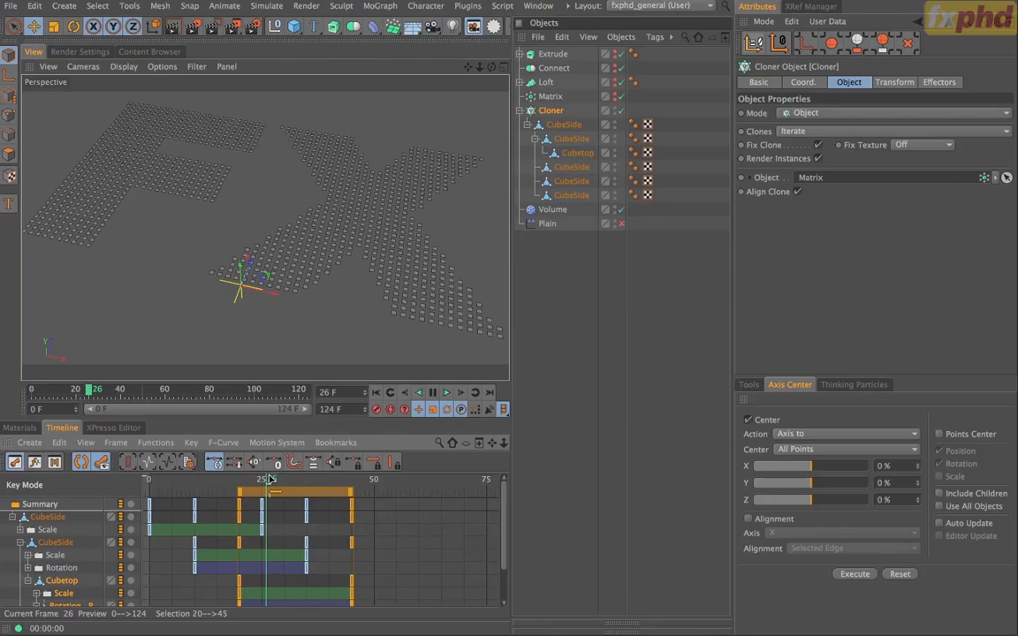
pyautogui.click(895, 82)
pyautogui.click(912, 310)
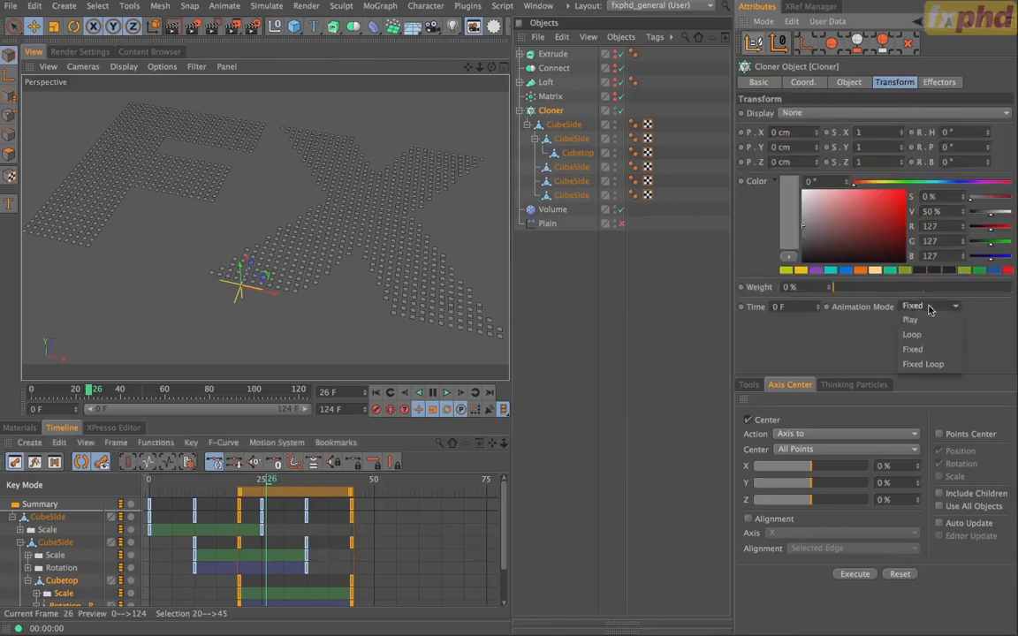
pyautogui.click(917, 321)
pyautogui.moveTo(87, 391)
pyautogui.mouseDown()
pyautogui.moveTo(32, 394)
pyautogui.moveTo(128, 398)
pyautogui.mouseUp()
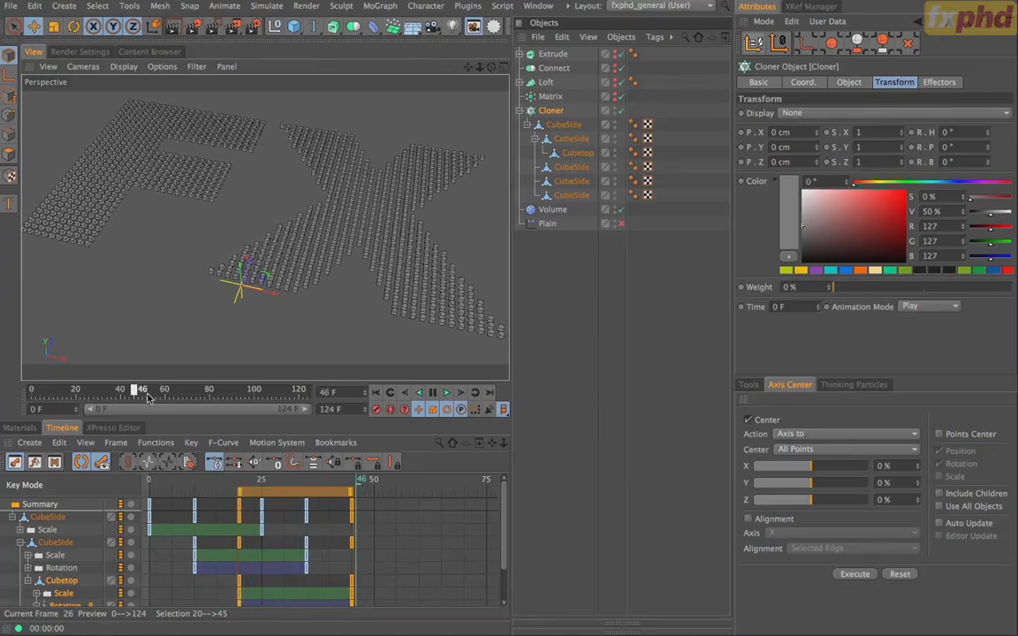
pyautogui.moveTo(105, 395)
pyautogui.mouseDown()
pyautogui.moveTo(62, 394)
pyautogui.moveTo(93, 396)
pyautogui.mouseUp()
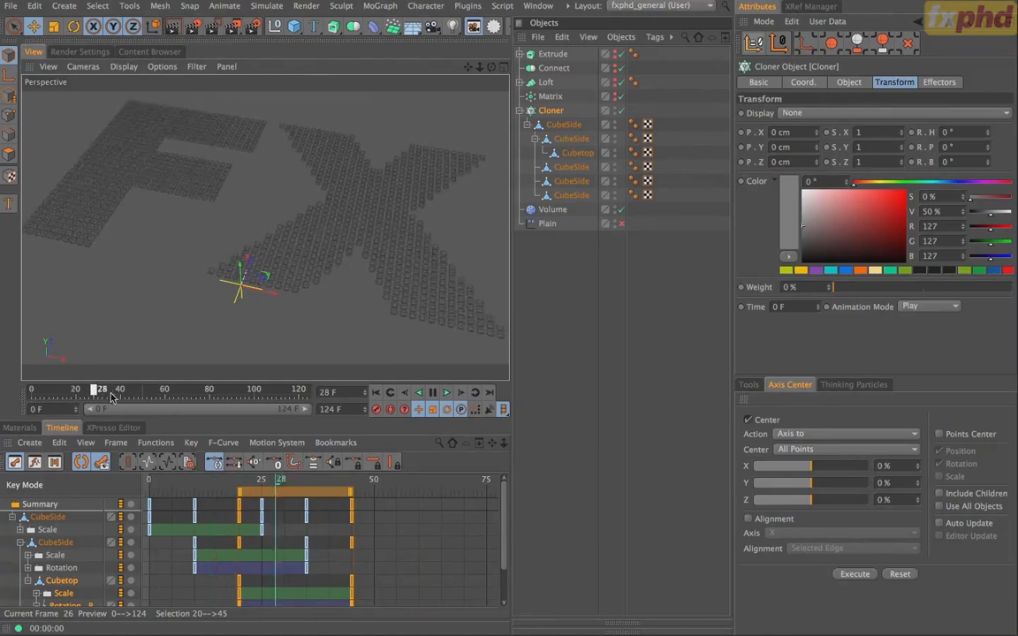
pyautogui.click(928, 306)
pyautogui.click(904, 339)
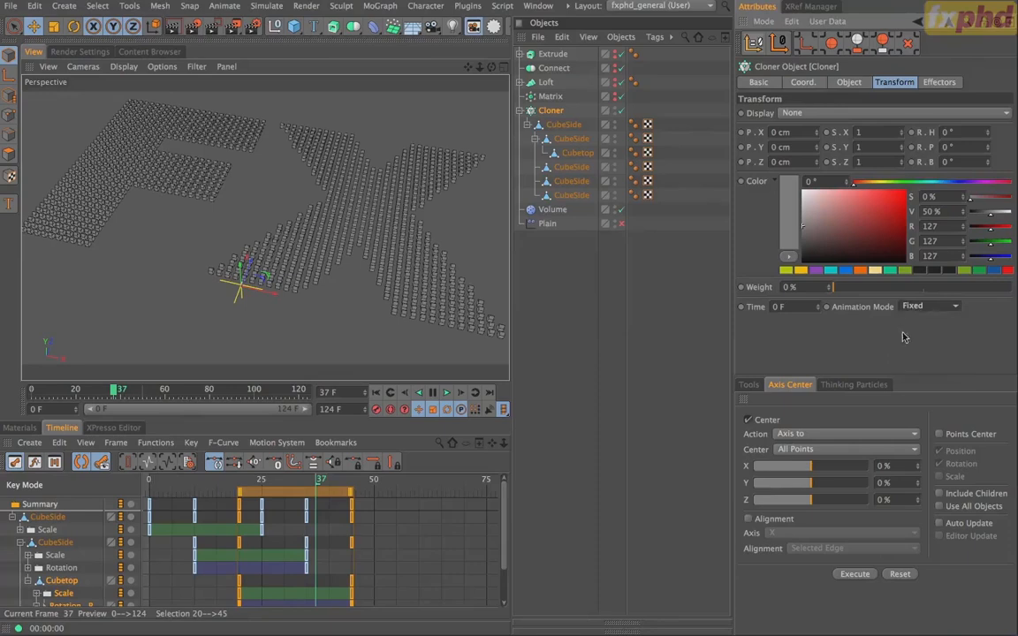
# Enable the Plain effector and move its falloff to the gap between the F and the X.
pyautogui.click(621, 224)
pyautogui.click(548, 224)
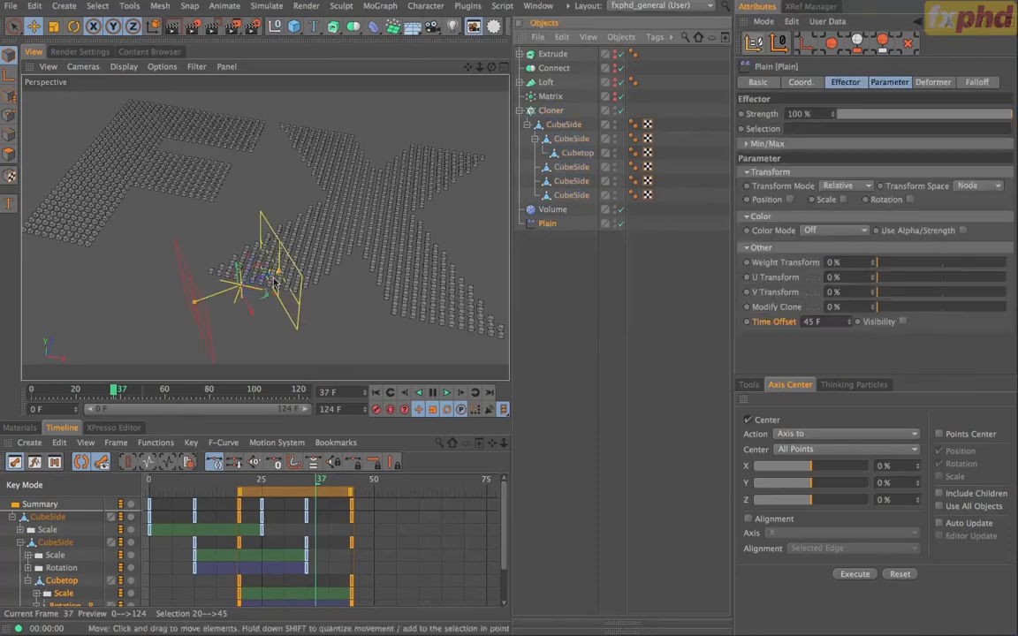
pyautogui.moveTo(253, 284)
pyautogui.mouseDown()
pyautogui.moveTo(432, 247)
pyautogui.moveTo(490, 220)
pyautogui.moveTo(431, 236)
pyautogui.moveTo(377, 271)
pyautogui.moveTo(311, 228)
pyautogui.moveTo(307, 209)
pyautogui.mouseUp()
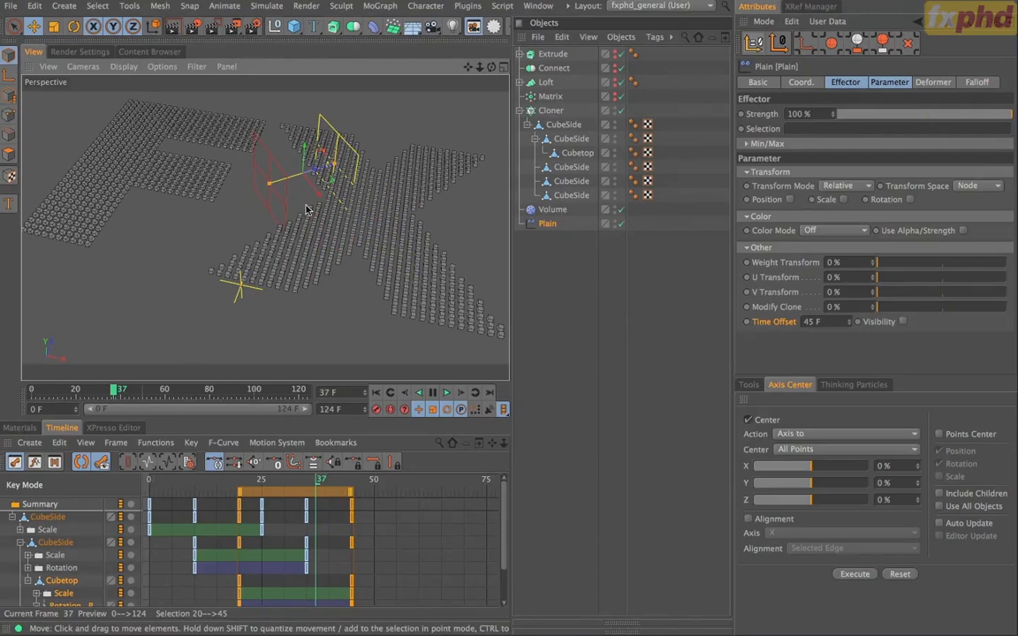
pyautogui.moveTo(295, 172); pyautogui.dragTo(268, 182)
# Turn off Render Instances on the Cloner, reselect the Plain effector and render the view.
pyautogui.click(550, 111)
pyautogui.click(849, 82)
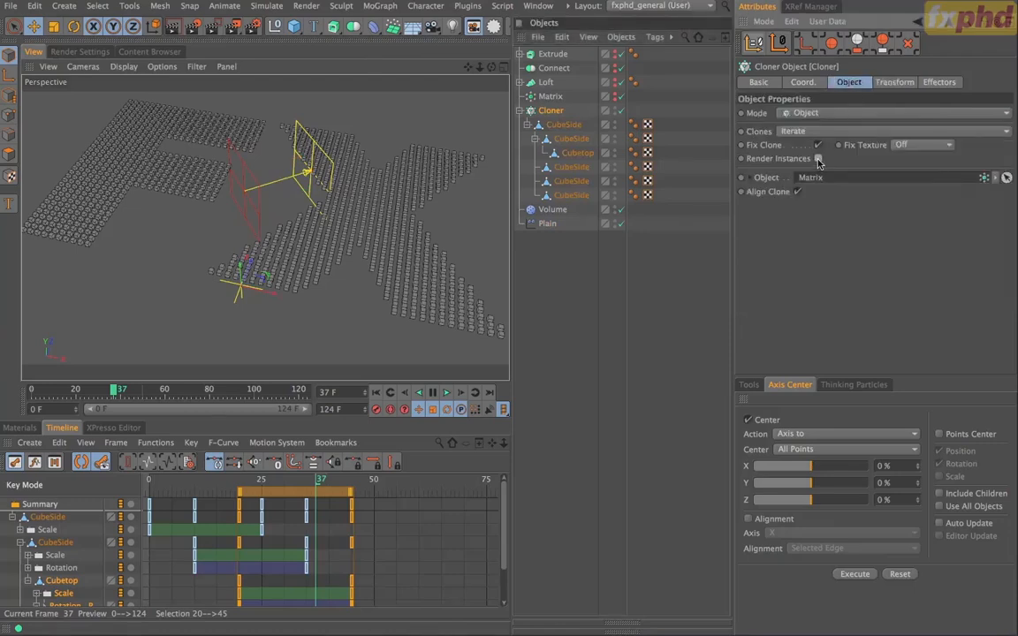
pyautogui.click(548, 224)
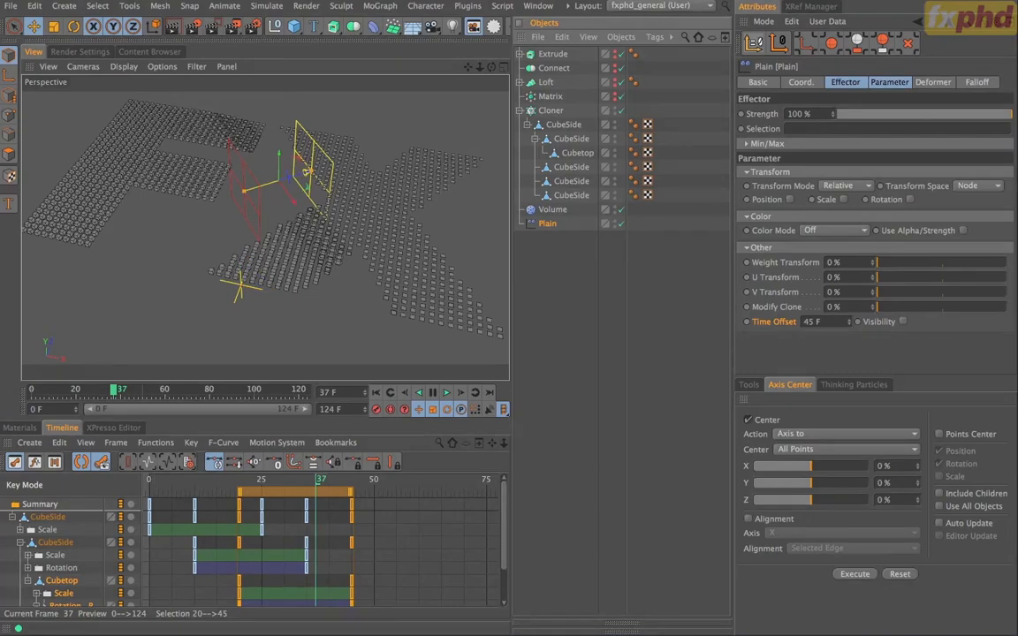
pyautogui.hotkey('ctrl', 'r')
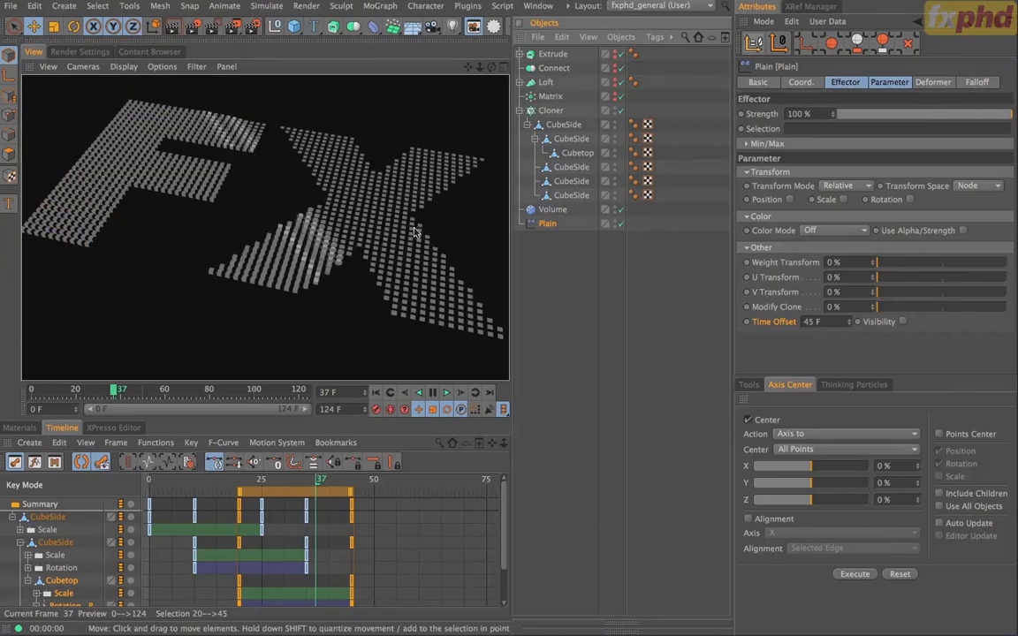
# Return to frame 0, and disable the Cloner and show the Matrix in the viewport instead.
pyautogui.click(377, 394)
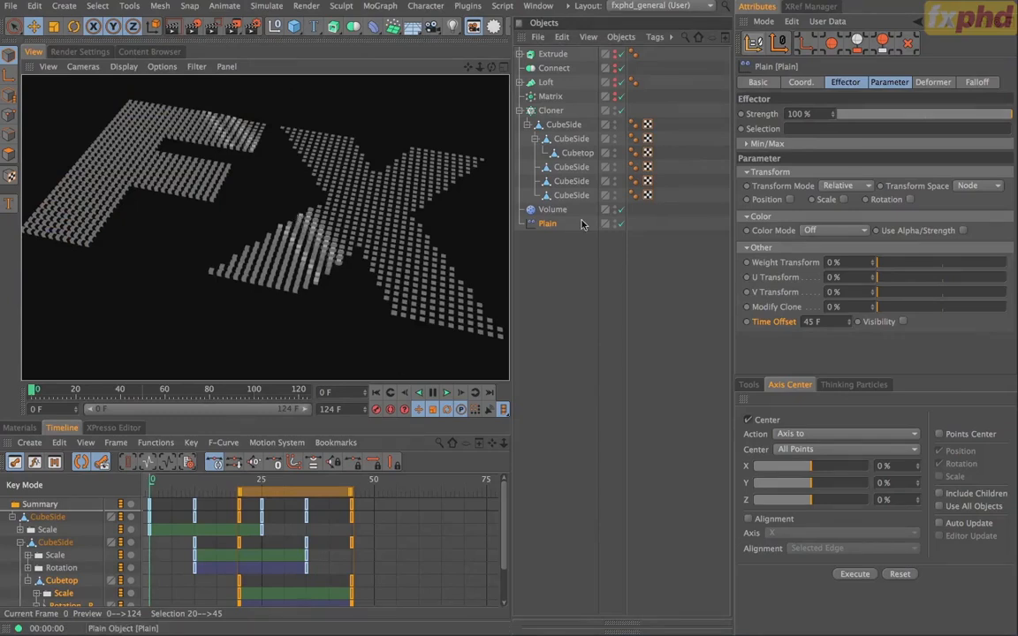
pyautogui.click(621, 112)
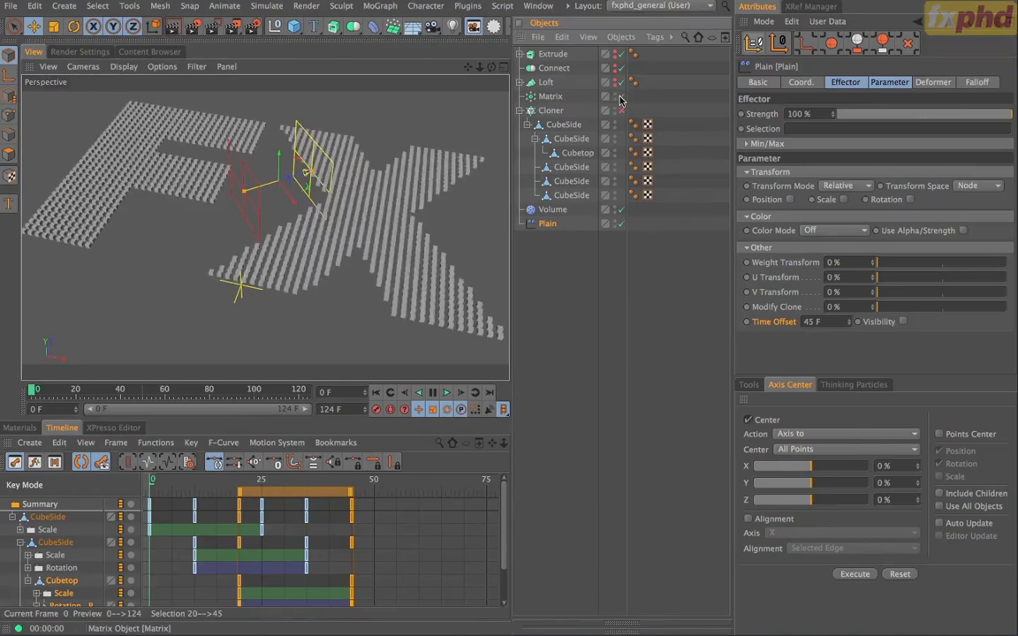
# Move the Plain effector out in front of the F, and keyframe its X and Z position at frame 0.
pyautogui.click(621, 97)
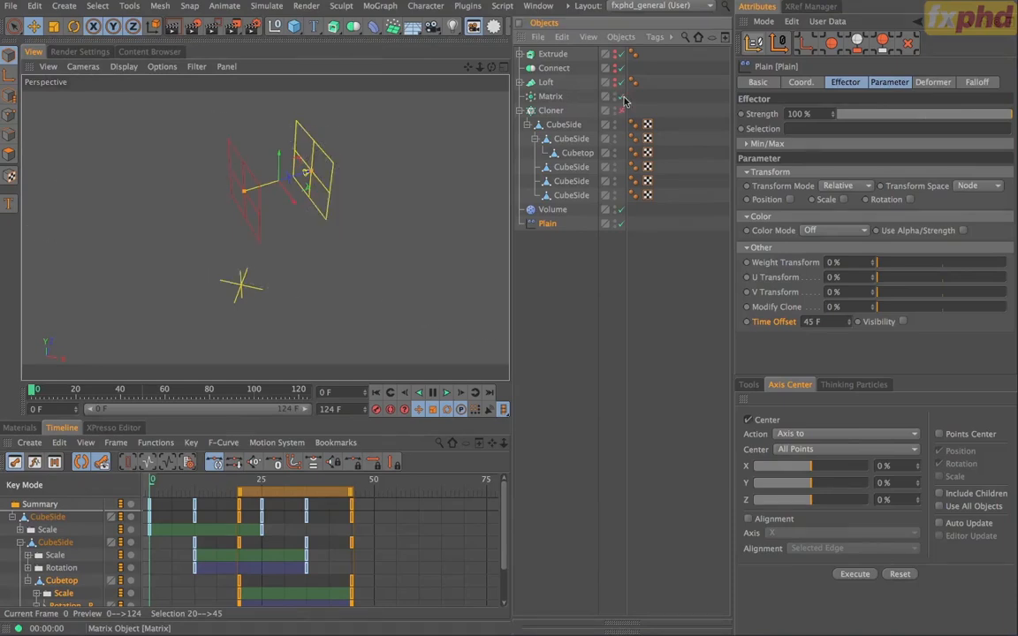
pyautogui.click(622, 97)
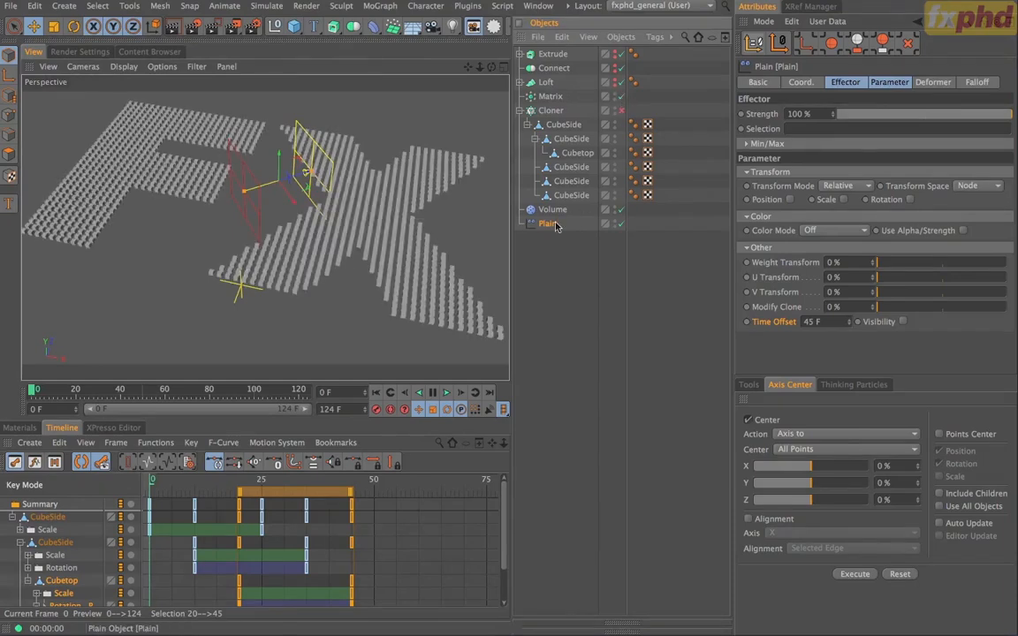
pyautogui.moveTo(287, 176); pyautogui.dragTo(106, 204)
pyautogui.press('super+z')
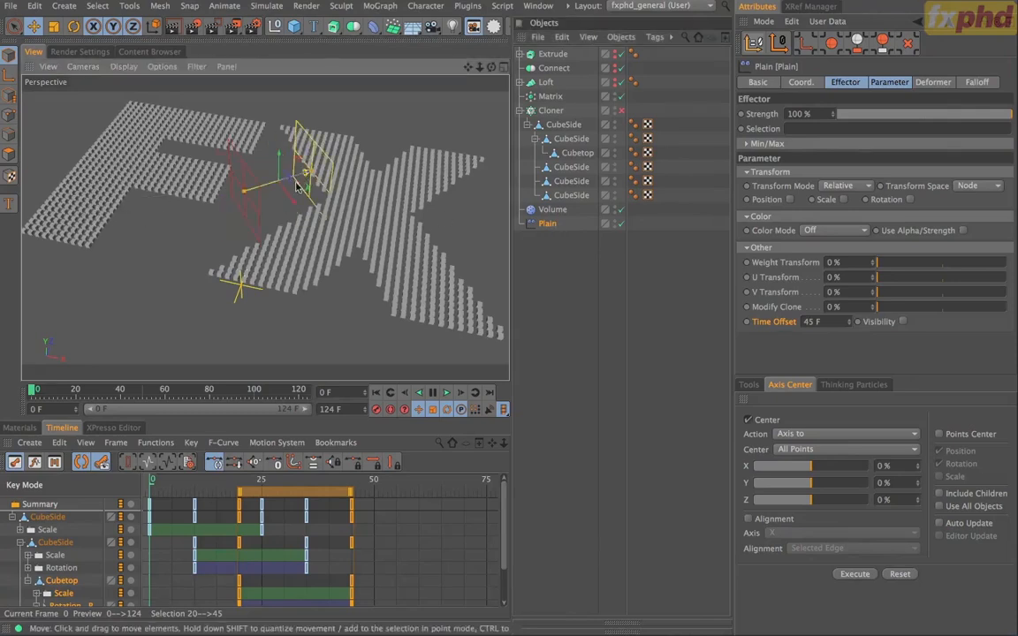
pyautogui.moveTo(281, 179); pyautogui.dragTo(26, 256)
pyautogui.click(801, 81)
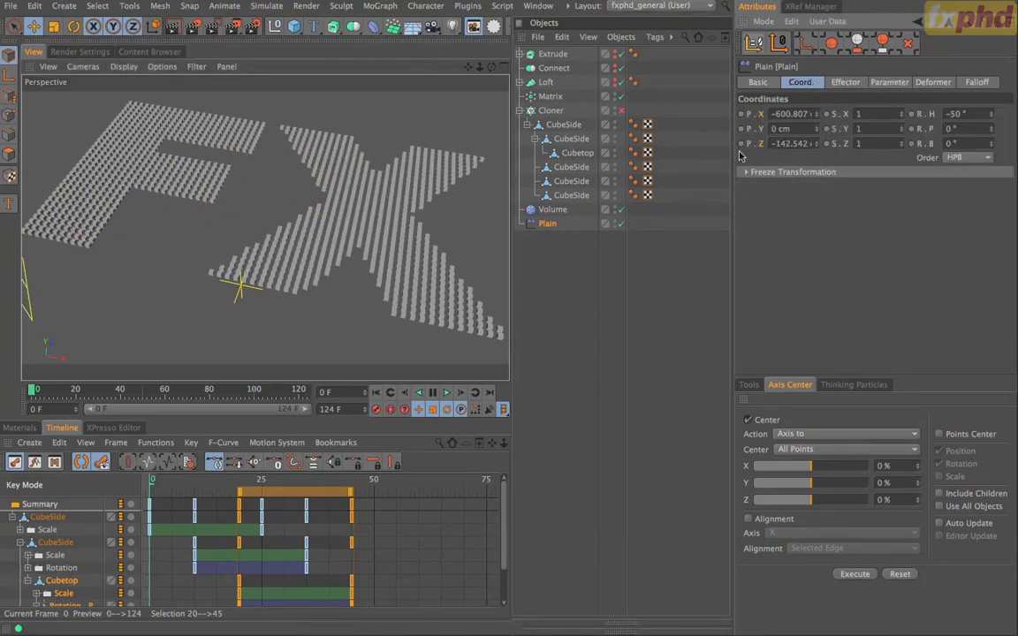
# At frame 124, move the Plain effector past the far side of the X, keyframe its X and Z position, and return to frame 0.
pyautogui.moveTo(34, 391); pyautogui.dragTo(339, 389)
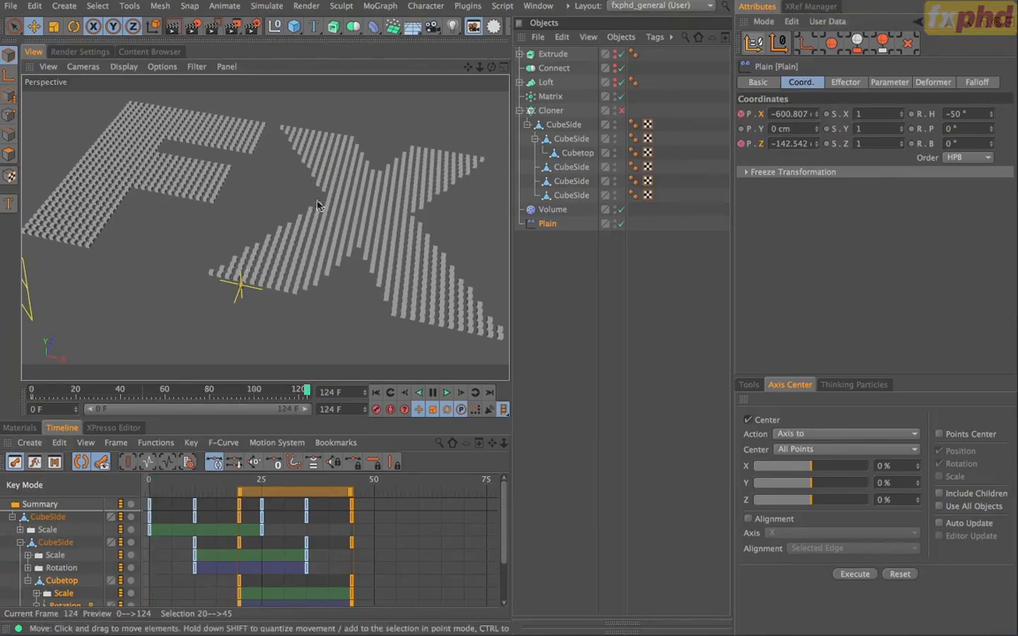
pyautogui.scroll(-4, 231, 235)
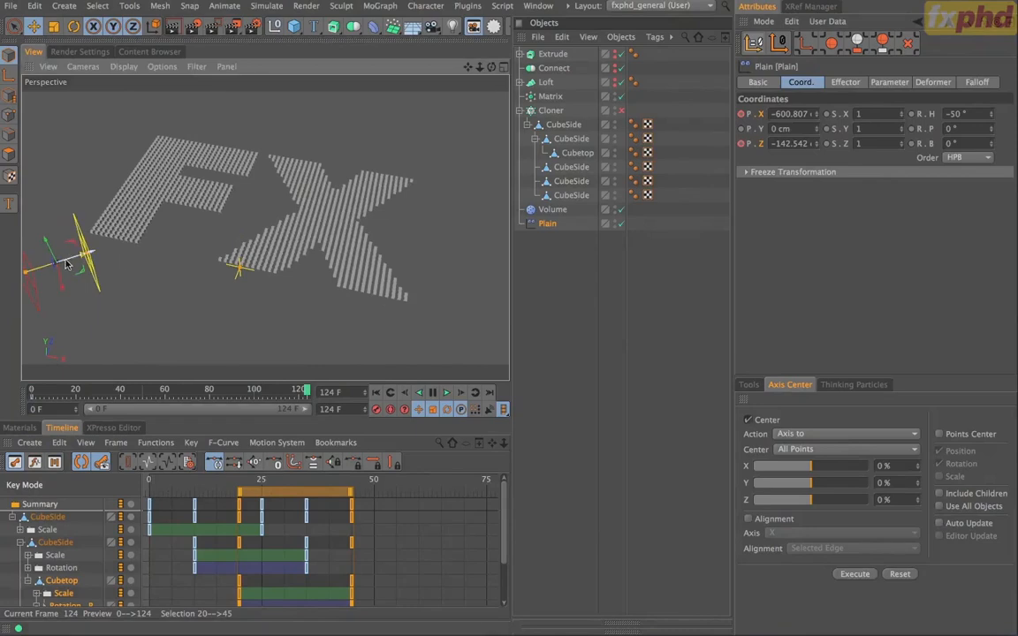
pyautogui.moveTo(87, 255); pyautogui.dragTo(447, 171)
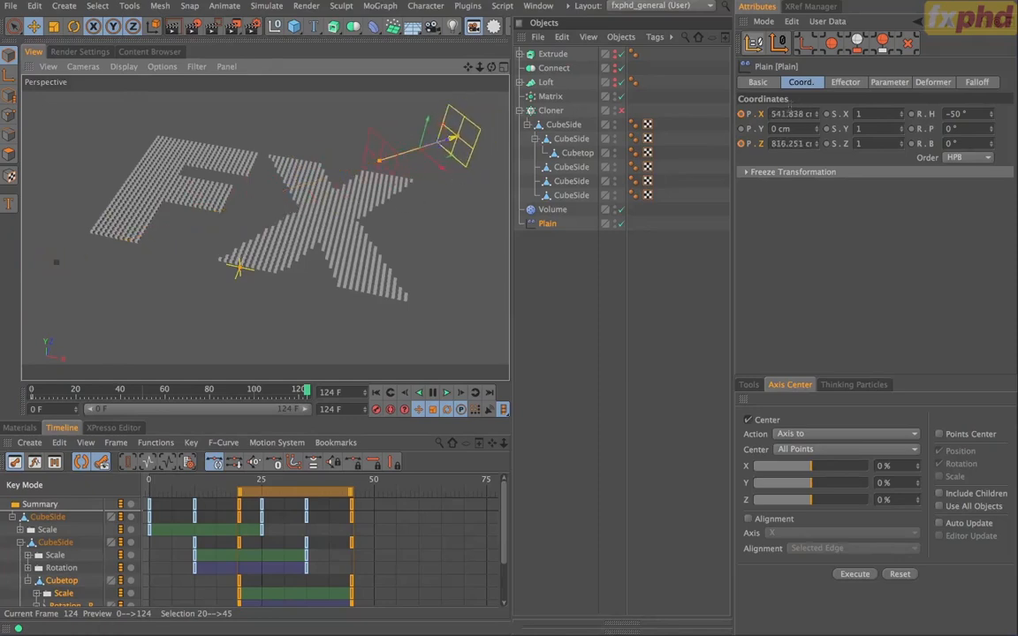
pyautogui.moveTo(36, 390)
pyautogui.mouseDown()
pyautogui.moveTo(328, 387)
pyautogui.moveTo(32, 390)
pyautogui.mouseUp()
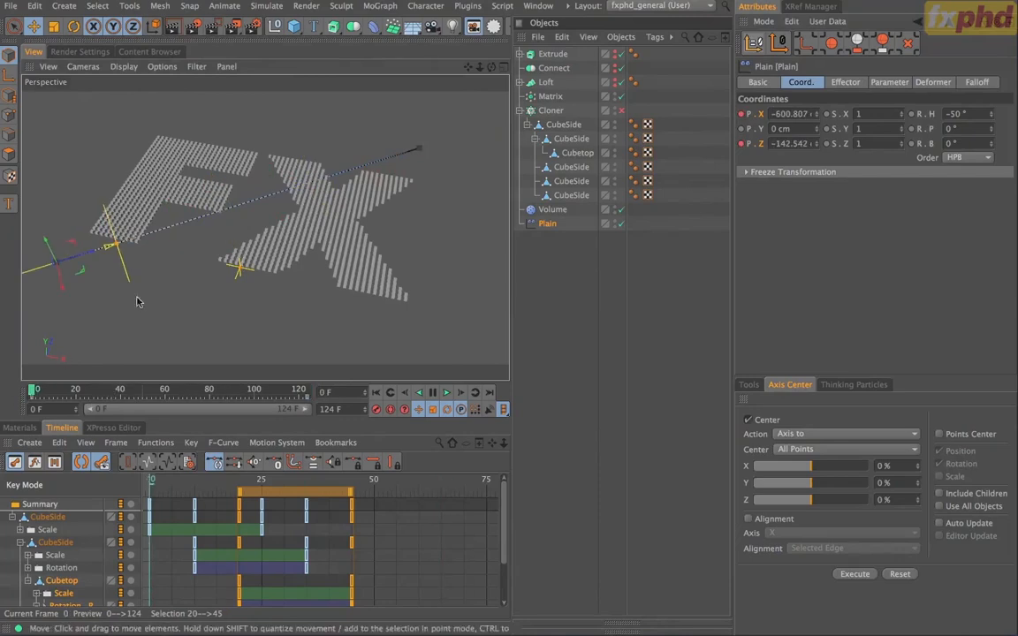
# Render the view with the Cloner on and the Plain effector off, and inspect the outer CubeSide's Scale track.
pyautogui.click(619, 110)
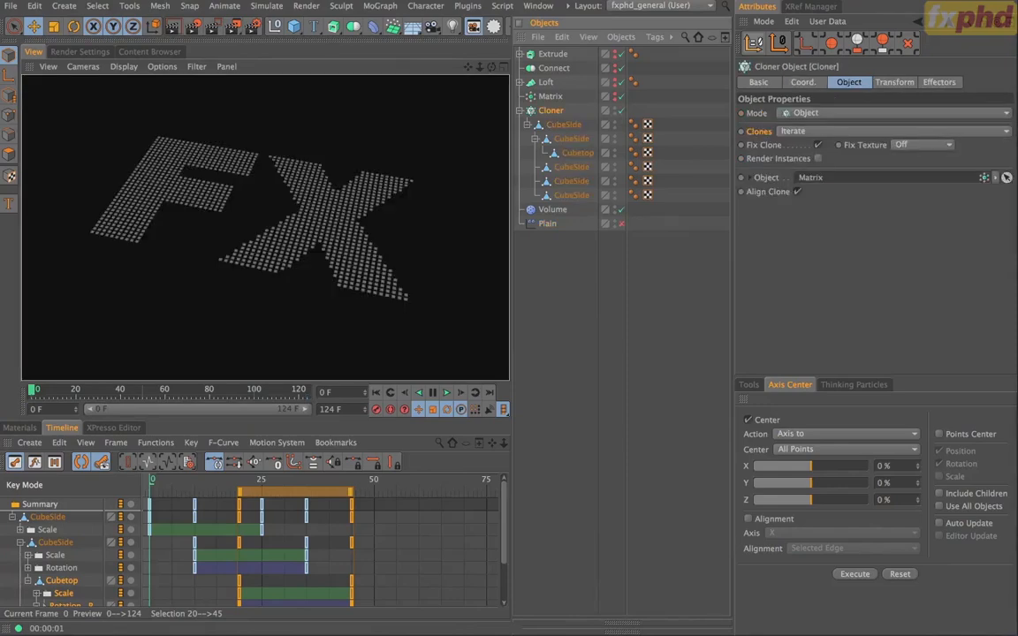
pyautogui.click(54, 533)
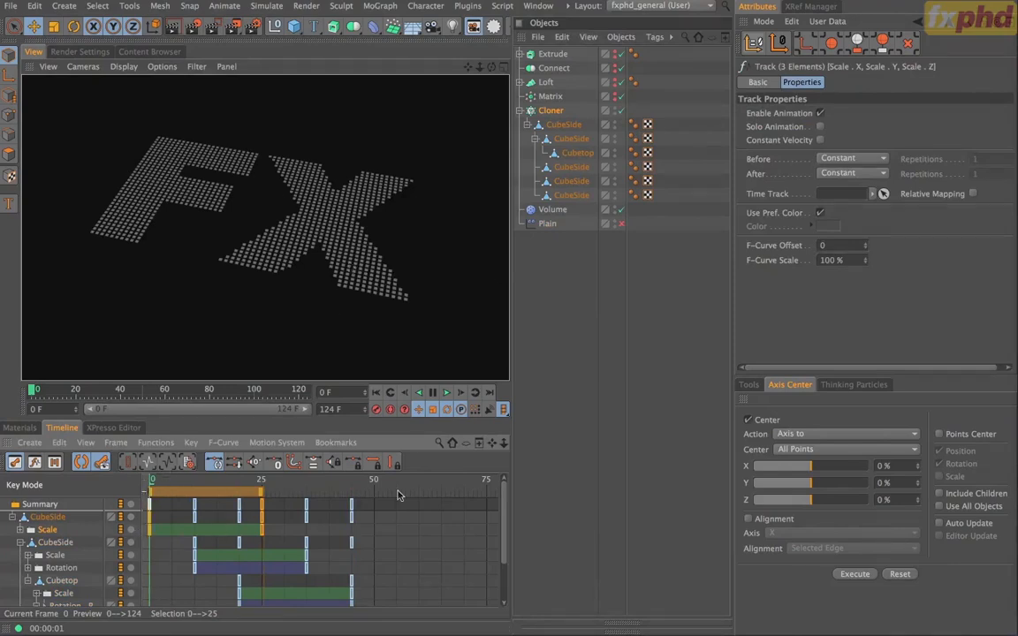
pyautogui.click(564, 125)
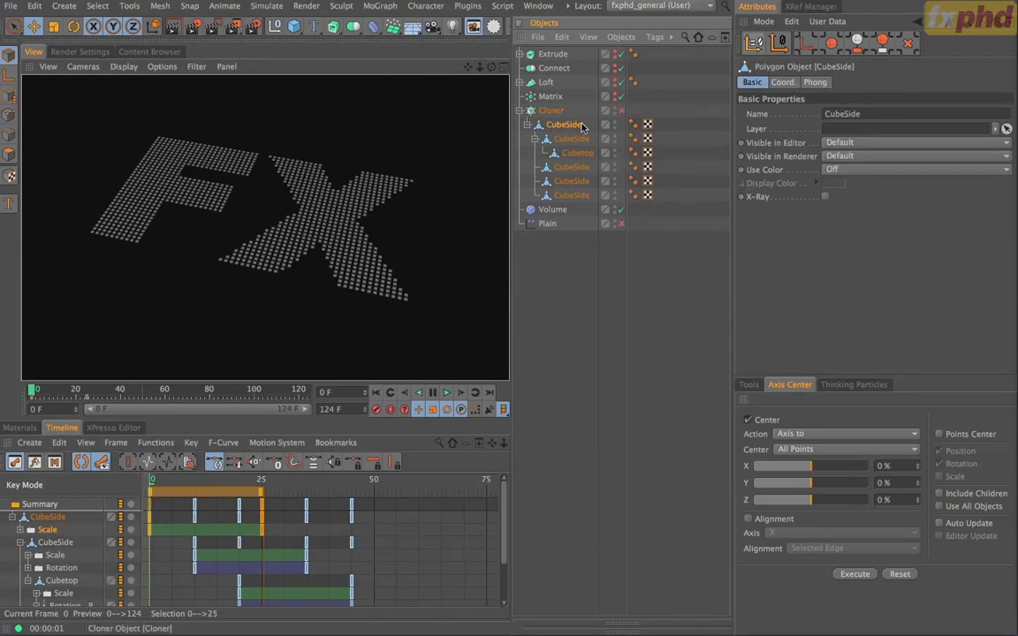
# Try the Cloner in Linear mode, switching it off for the change and back on, and scrub the timeline to frame 53.
pyautogui.click(621, 110)
pyautogui.click(599, 112)
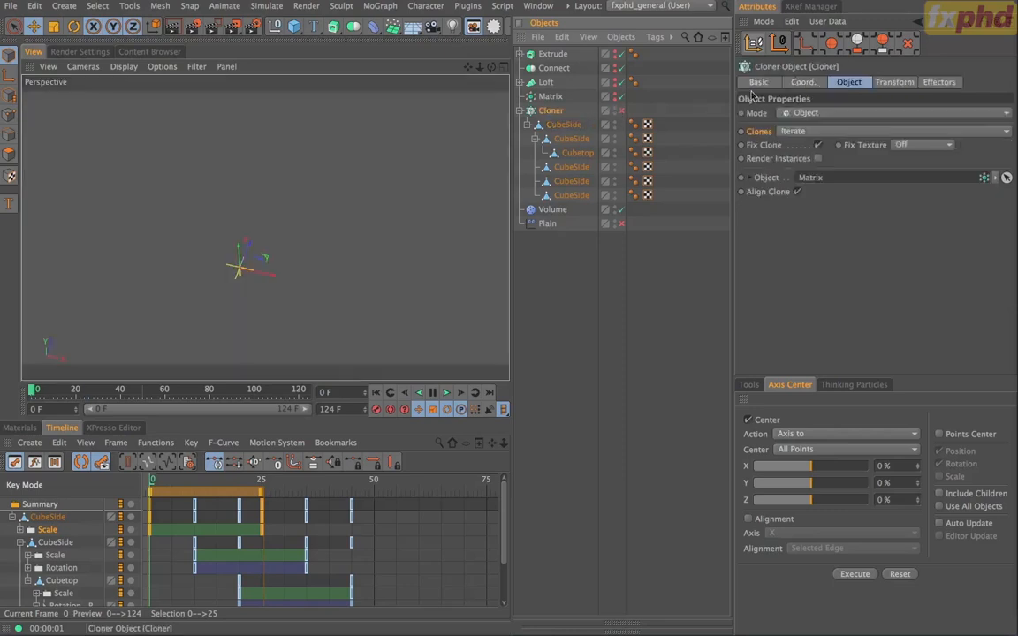
pyautogui.click(808, 113)
pyautogui.click(840, 143)
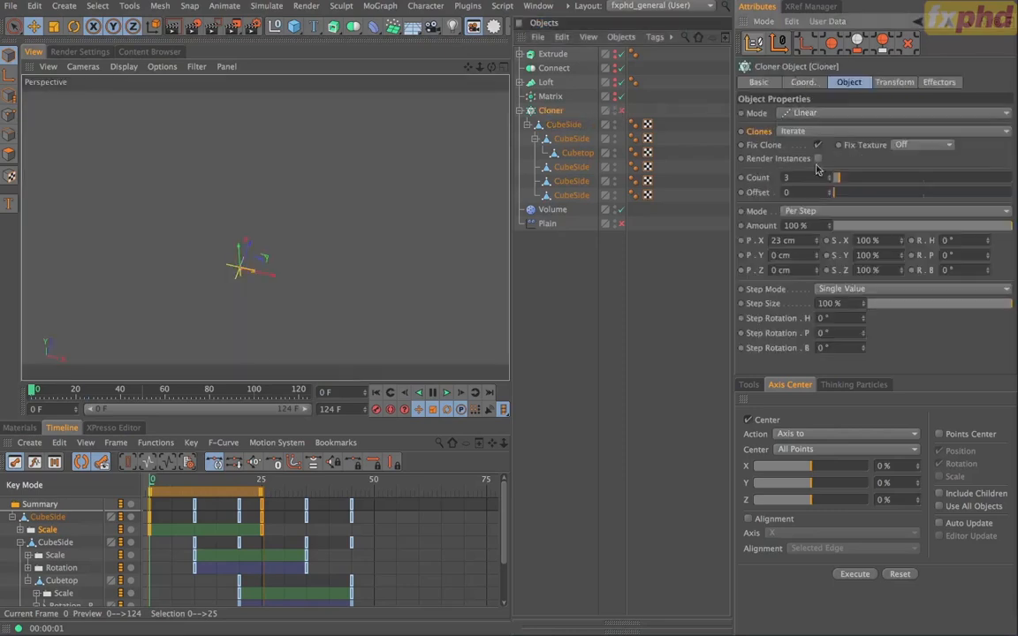
pyautogui.click(621, 112)
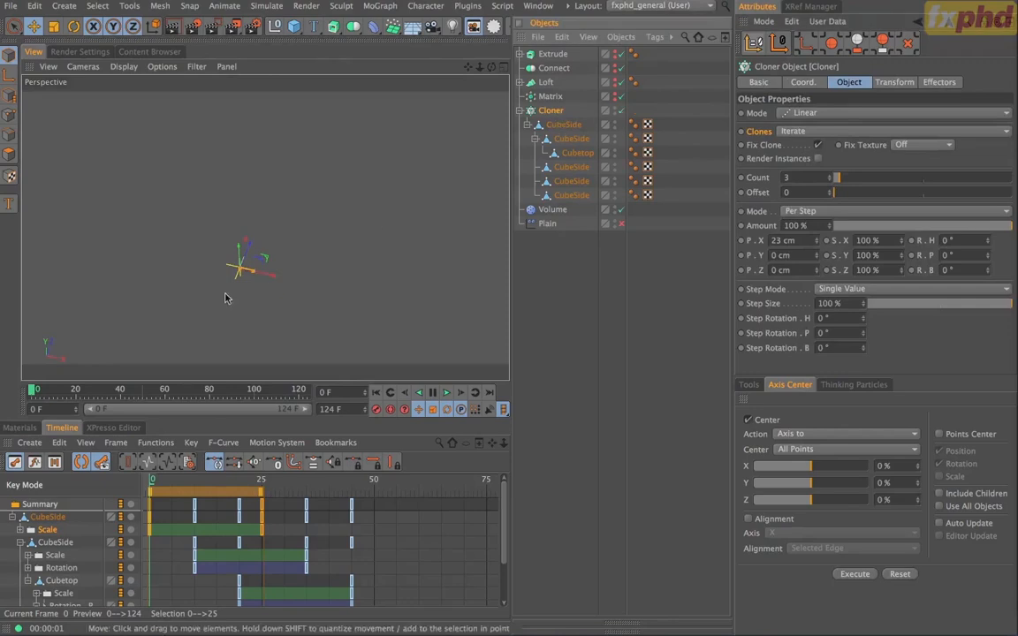
pyautogui.moveTo(212, 483); pyautogui.dragTo(388, 484)
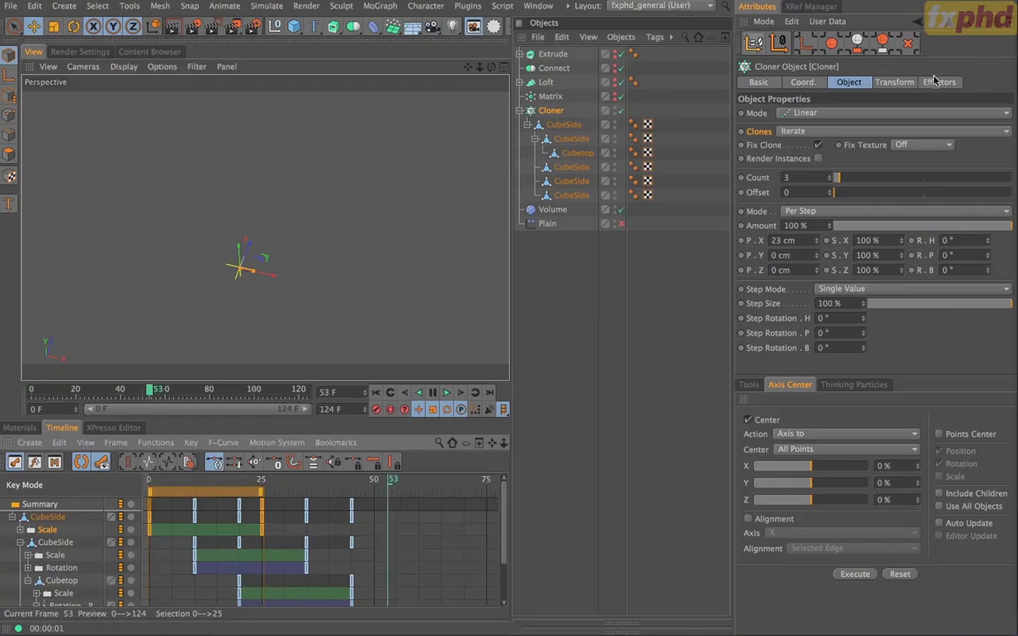
# Try the Cloner's Play animation mode on the three linear clones, and scrub the timeline back to frame 0.
pyautogui.click(906, 82)
pyautogui.click(928, 306)
pyautogui.click(915, 320)
pyautogui.keyDown('alt'); pyautogui.moveTo(246, 276); pyautogui.dragTo(476, 263, button='right'); pyautogui.keyUp('alt')
pyautogui.keyDown('alt'); pyautogui.moveTo(328, 260); pyautogui.dragTo(372, 283, button='middle'); pyautogui.keyUp('alt')
pyautogui.keyDown('alt'); pyautogui.moveTo(372, 285); pyautogui.dragTo(311, 220); pyautogui.keyUp('alt')
pyautogui.keyDown('alt'); pyautogui.moveTo(272, 269); pyautogui.dragTo(263, 222, button='middle'); pyautogui.keyUp('alt')
pyautogui.keyDown('alt'); pyautogui.moveTo(254, 224); pyautogui.dragTo(305, 232, button='right'); pyautogui.keyUp('alt')
pyautogui.moveTo(393, 482); pyautogui.dragTo(142, 484)
# Parent the outer CubeSide to a new Null inside the Cloner, and scrub the timeline to check the clones at frame 0.
pyautogui.click(566, 124)
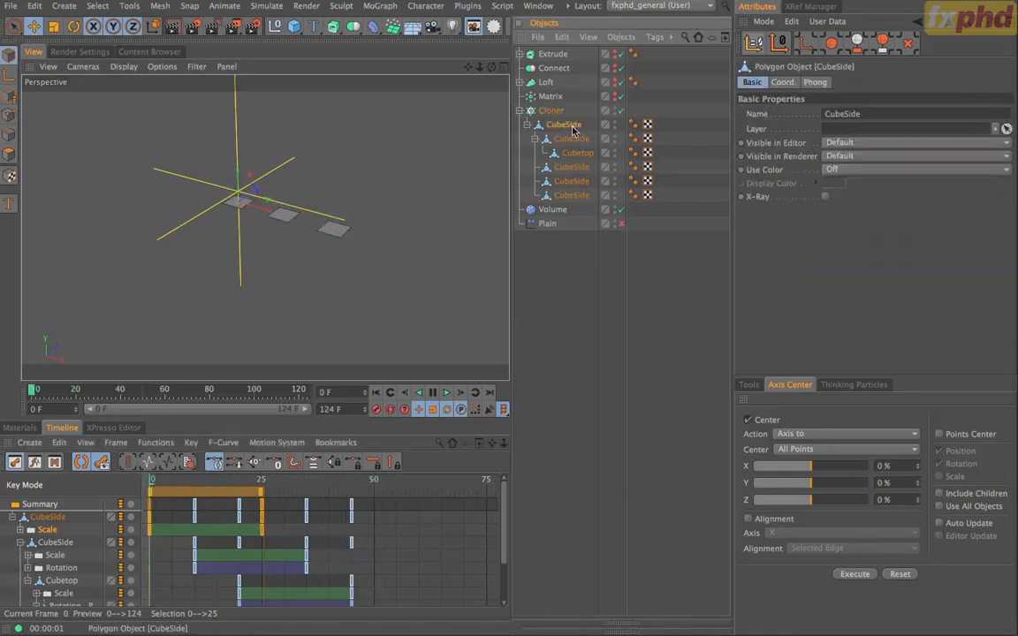
pyautogui.keyDown('alt'); pyautogui.click(275, 28); pyautogui.keyUp('alt')
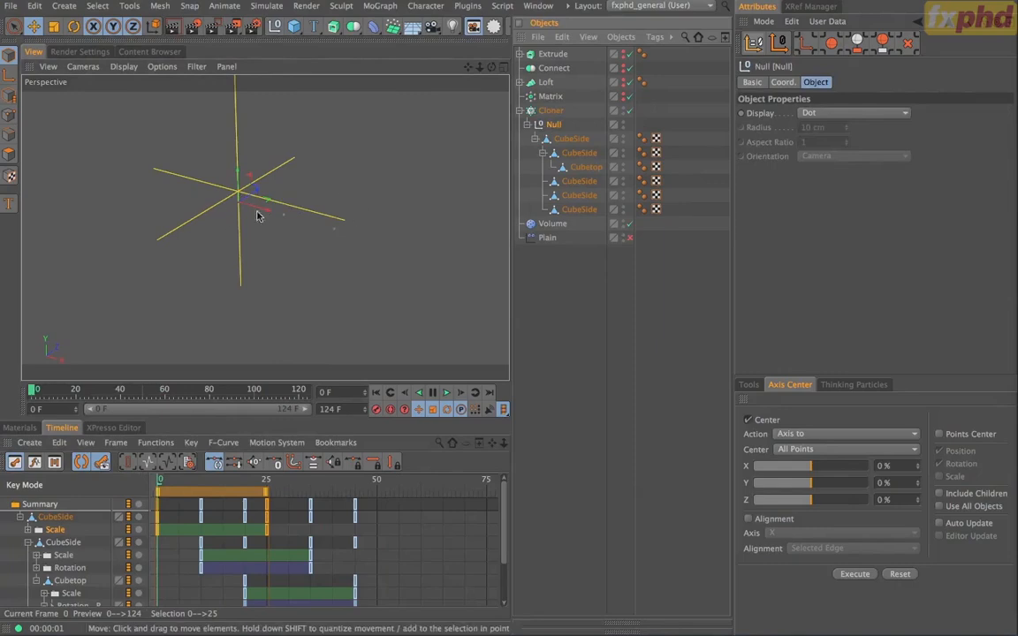
pyautogui.moveTo(159, 481)
pyautogui.mouseDown()
pyautogui.moveTo(347, 491)
pyautogui.moveTo(210, 496)
pyautogui.moveTo(366, 500)
pyautogui.moveTo(221, 491)
pyautogui.moveTo(310, 486)
pyautogui.moveTo(318, 488)
pyautogui.moveTo(159, 496)
pyautogui.mouseUp()
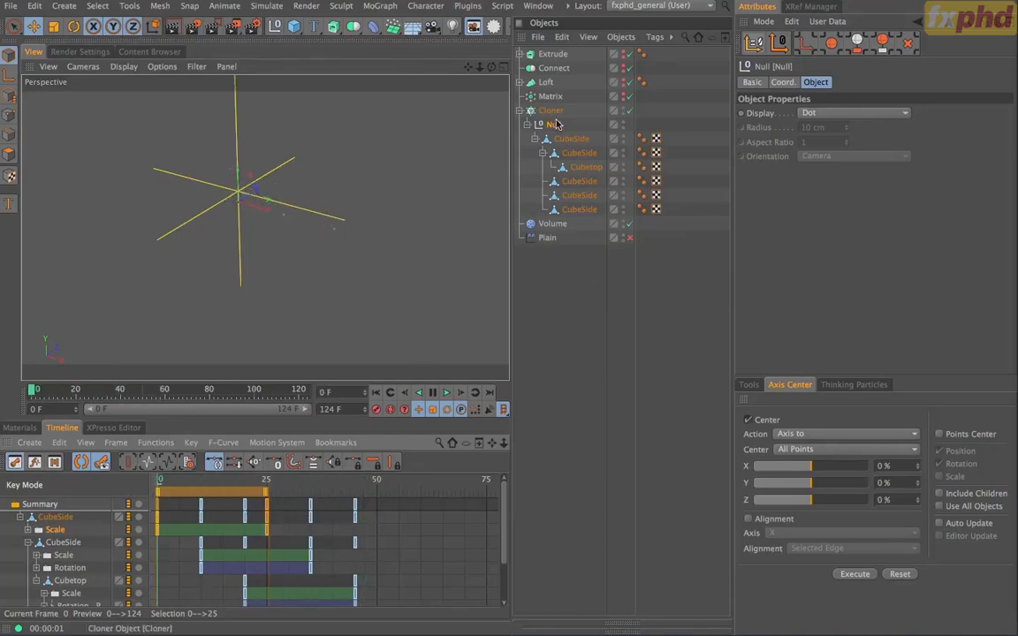
pyautogui.moveTo(176, 481); pyautogui.dragTo(152, 535)
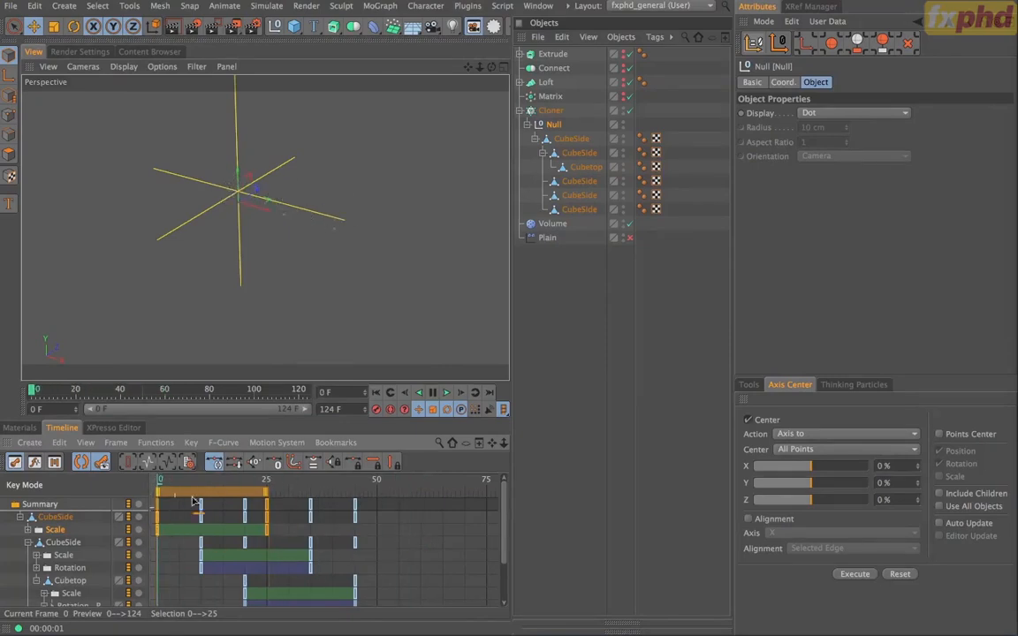
# Show the Matrix in the viewport to reframe the FX shape, and hide it again.
pyautogui.click(629, 97)
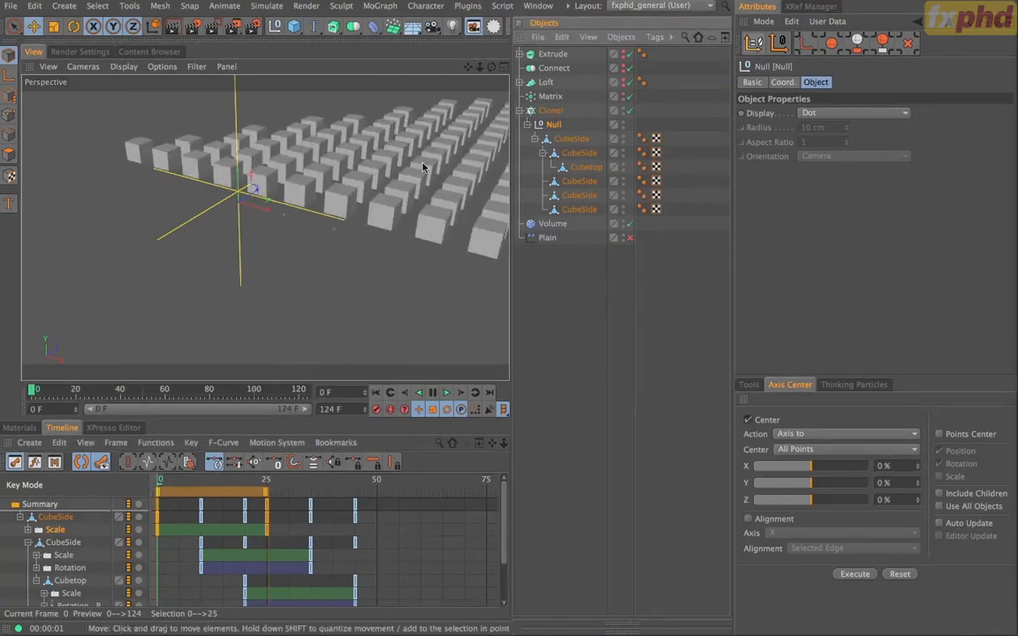
pyautogui.press('h')
pyautogui.keyDown('alt'); pyautogui.moveTo(434, 231); pyautogui.dragTo(263, 232, button='middle'); pyautogui.keyUp('alt')
pyautogui.keyDown('alt'); pyautogui.moveTo(262, 232); pyautogui.dragTo(421, 245); pyautogui.keyUp('alt')
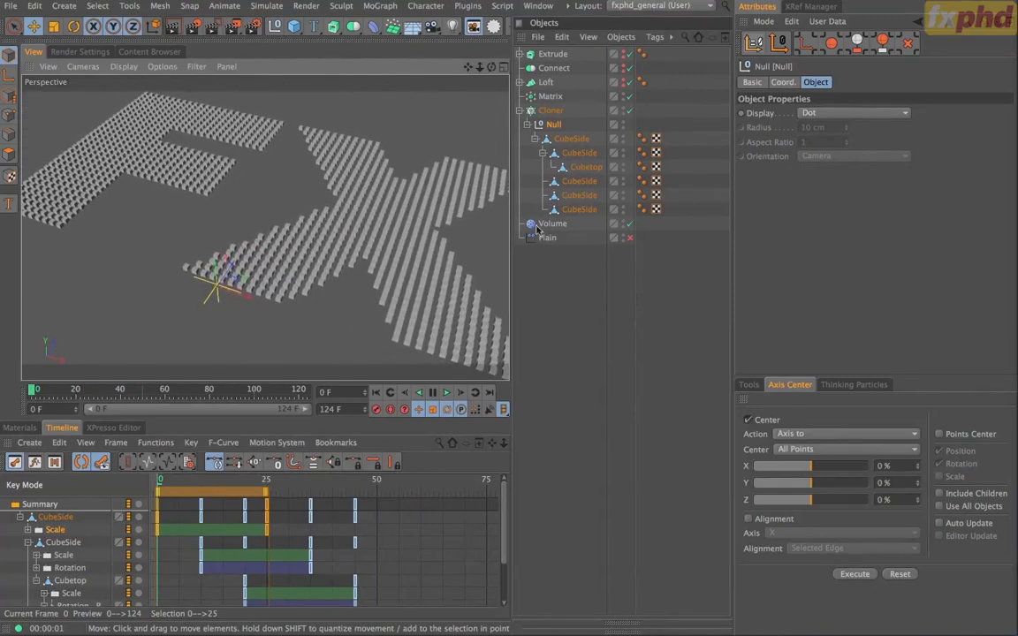
pyautogui.keyDown('alt'); pyautogui.click(624, 96); pyautogui.keyUp('alt')
pyautogui.keyDown('alt'); pyautogui.click(624, 96); pyautogui.keyUp('alt')
# Set the Cloner's mode back to Object and its Animation Mode to Fixed.
pyautogui.click(575, 109)
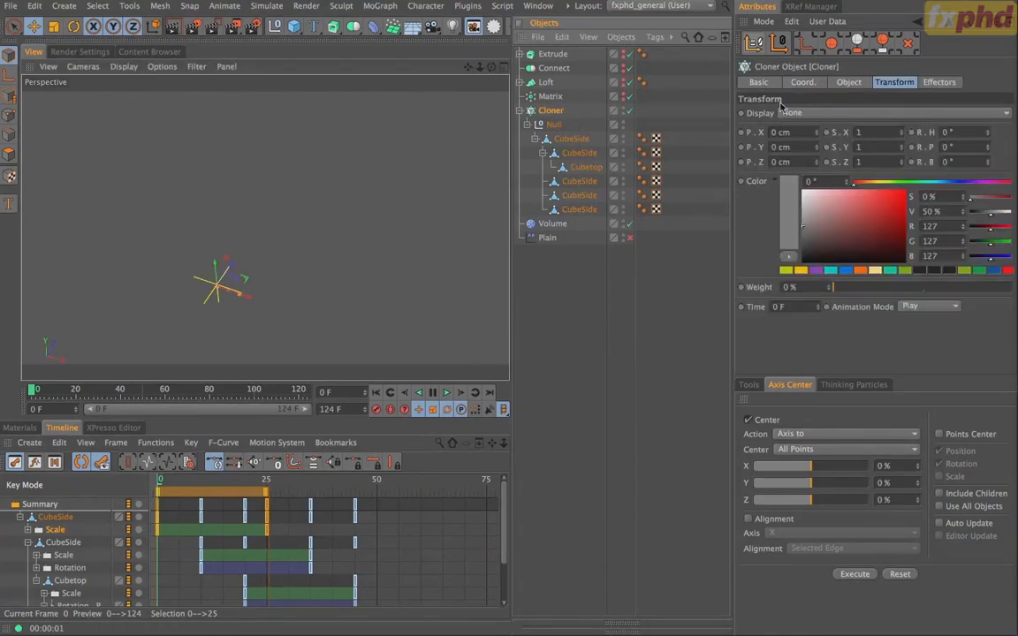
pyautogui.click(847, 81)
pyautogui.click(832, 115)
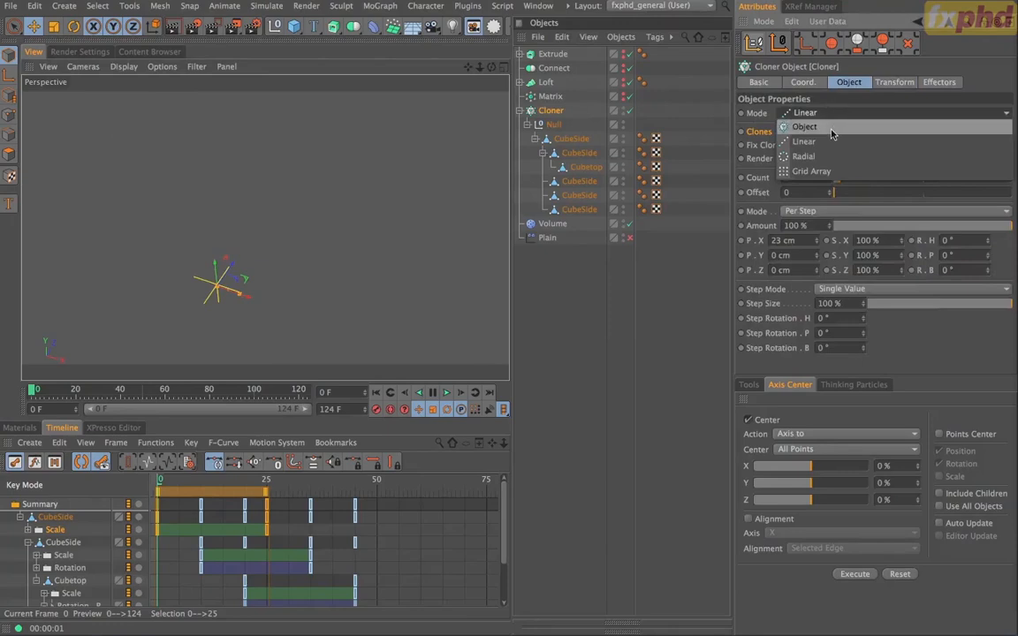
pyautogui.click(832, 132)
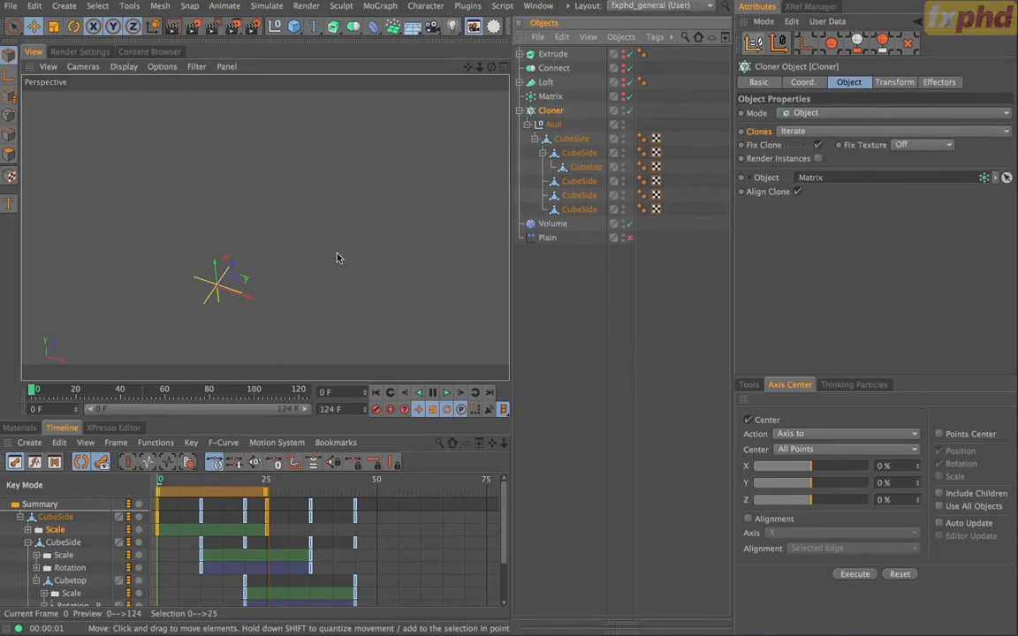
pyautogui.click(894, 82)
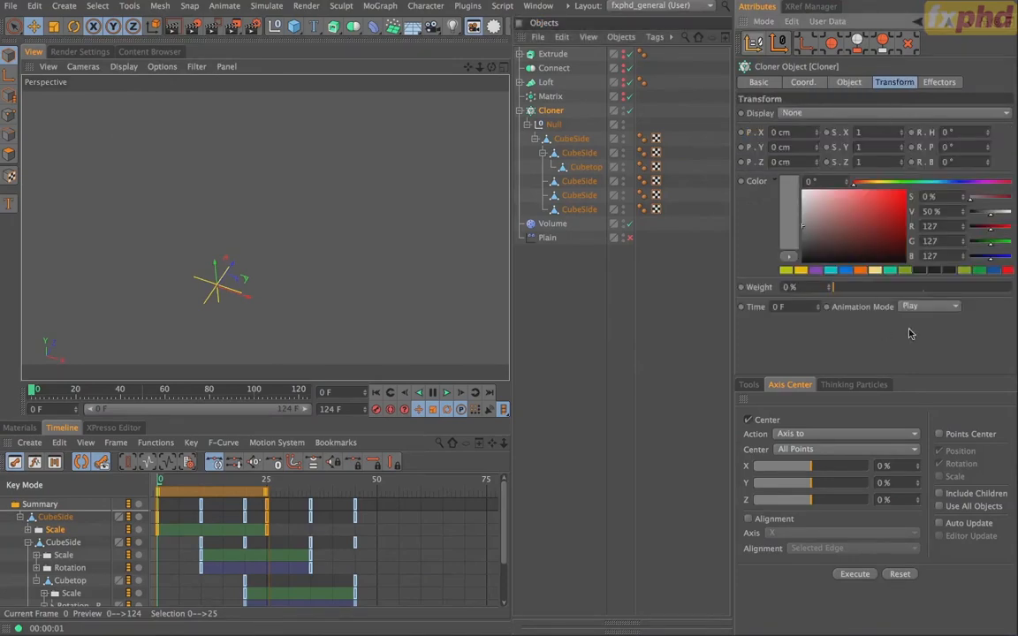
pyautogui.click(928, 306)
pyautogui.click(919, 353)
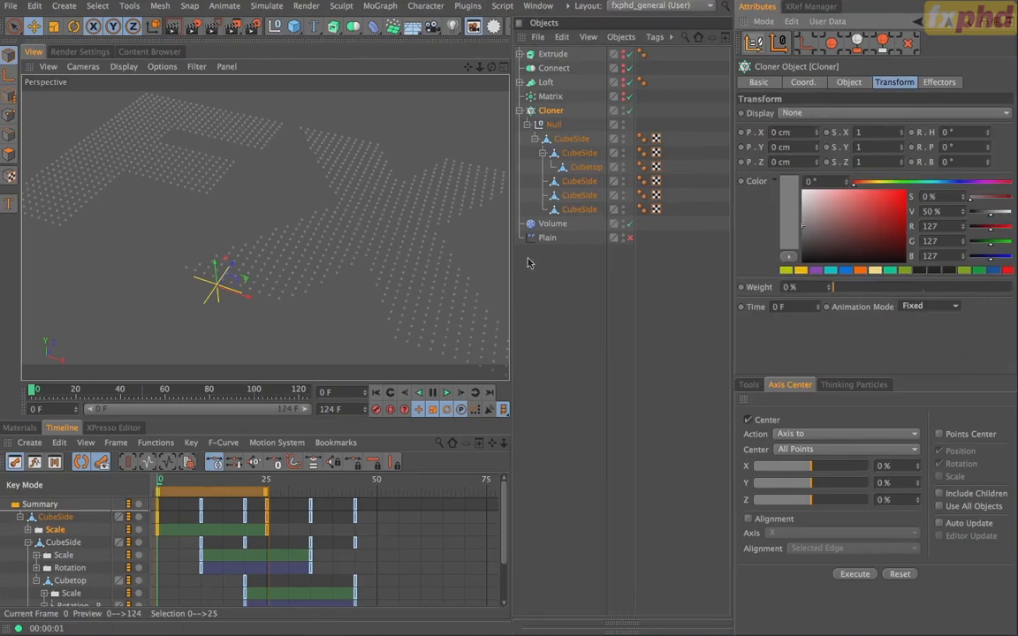
# Enable the Plain effector and render the full animation, frames 0 to 124, to the Picture Viewer.
pyautogui.click(548, 237)
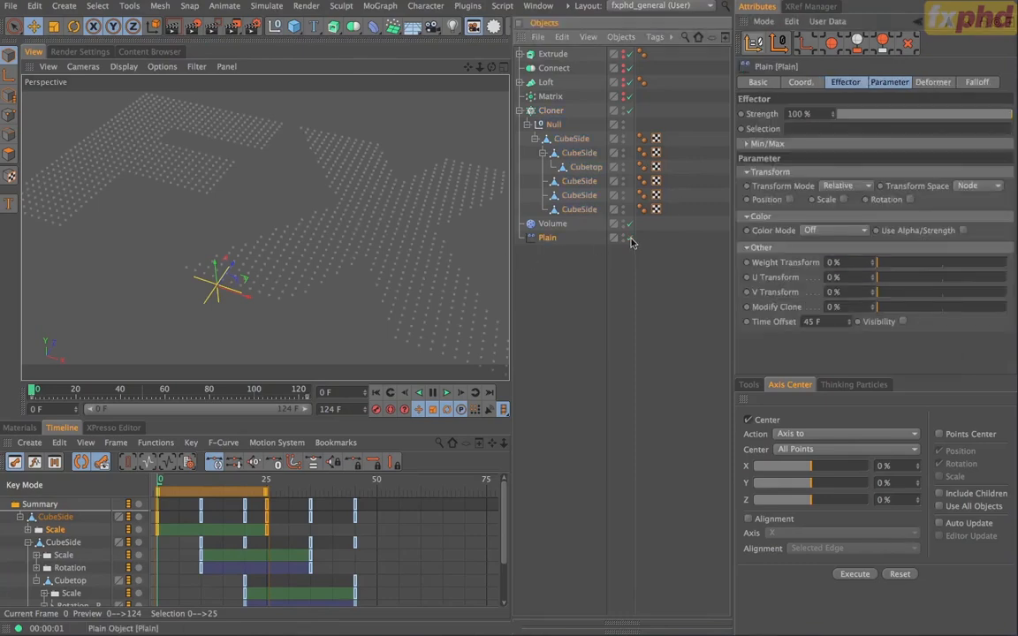
pyautogui.hotkey('shift', 'r')
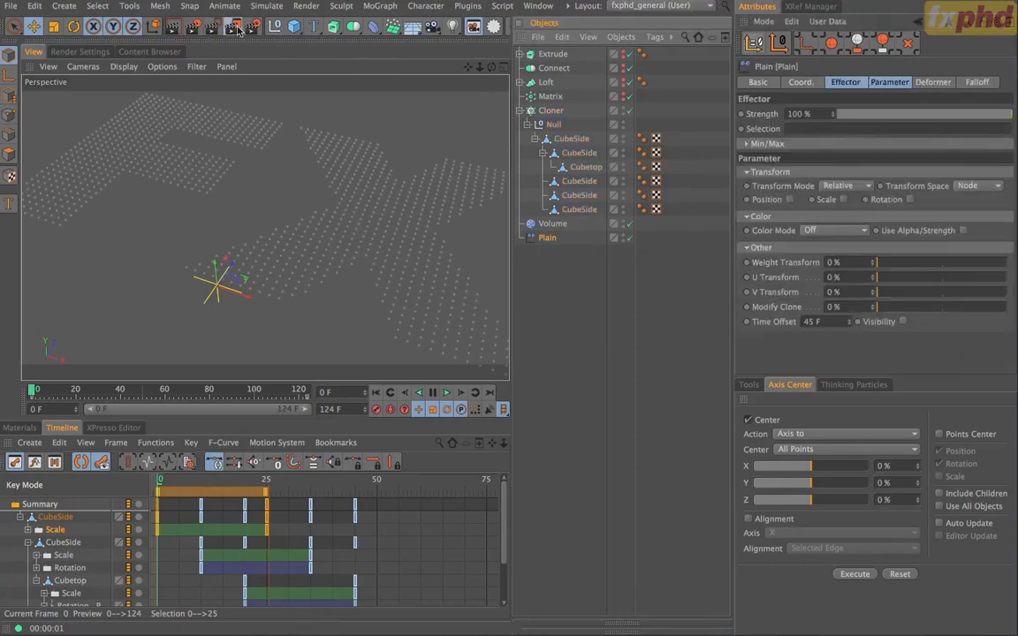
pyautogui.click(445, 77)
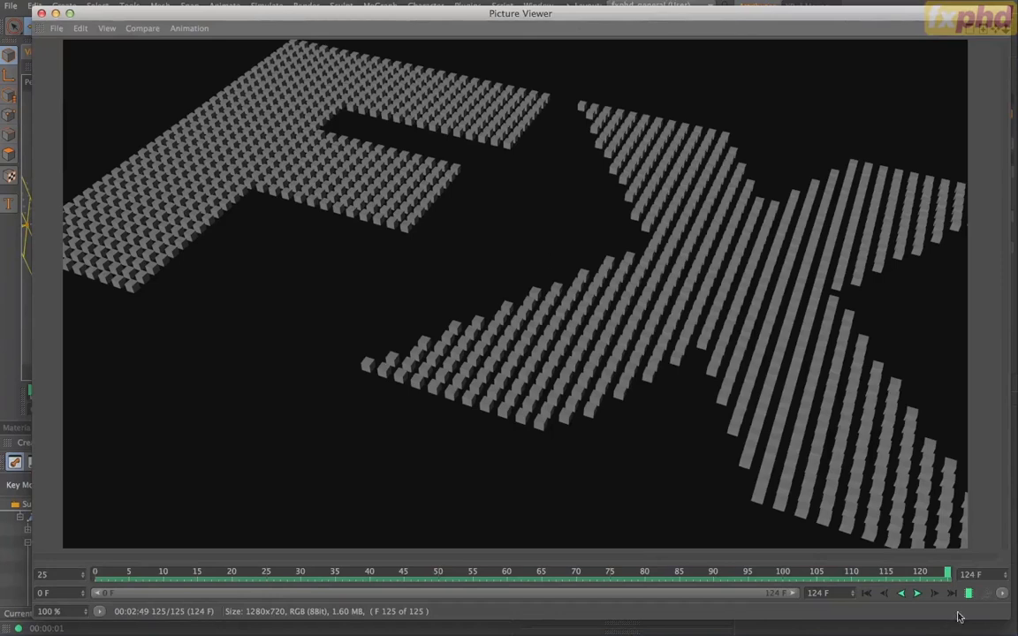
# Scrub through the rendered frames in the Picture Viewer to review how the cubes unfold, and close it.
pyautogui.moveTo(884, 573); pyautogui.dragTo(944, 574)
pyautogui.moveTo(300, 572); pyautogui.dragTo(477, 598)
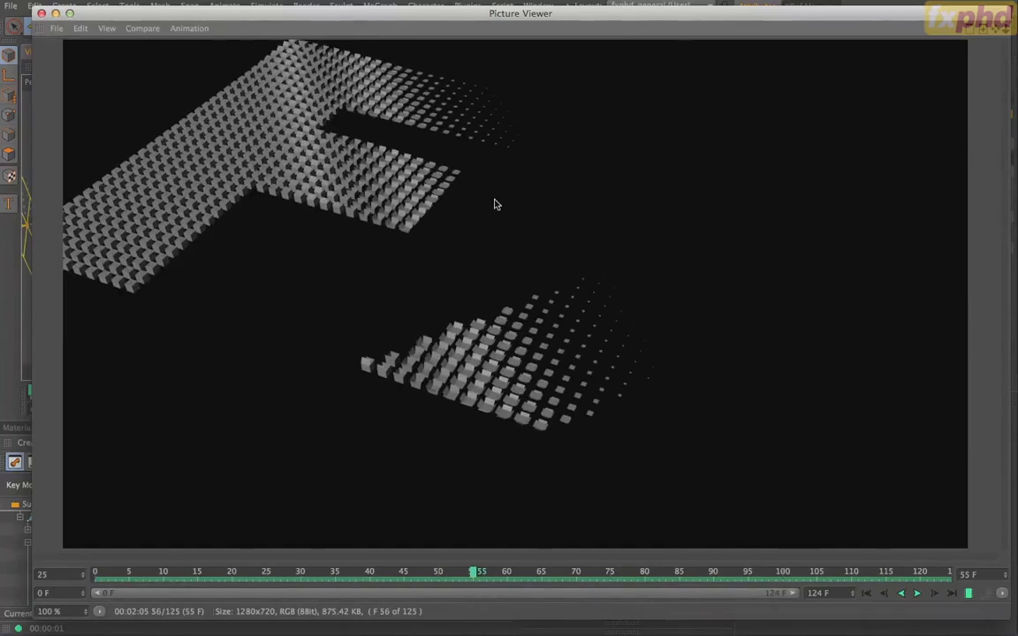
pyautogui.click(391, 575)
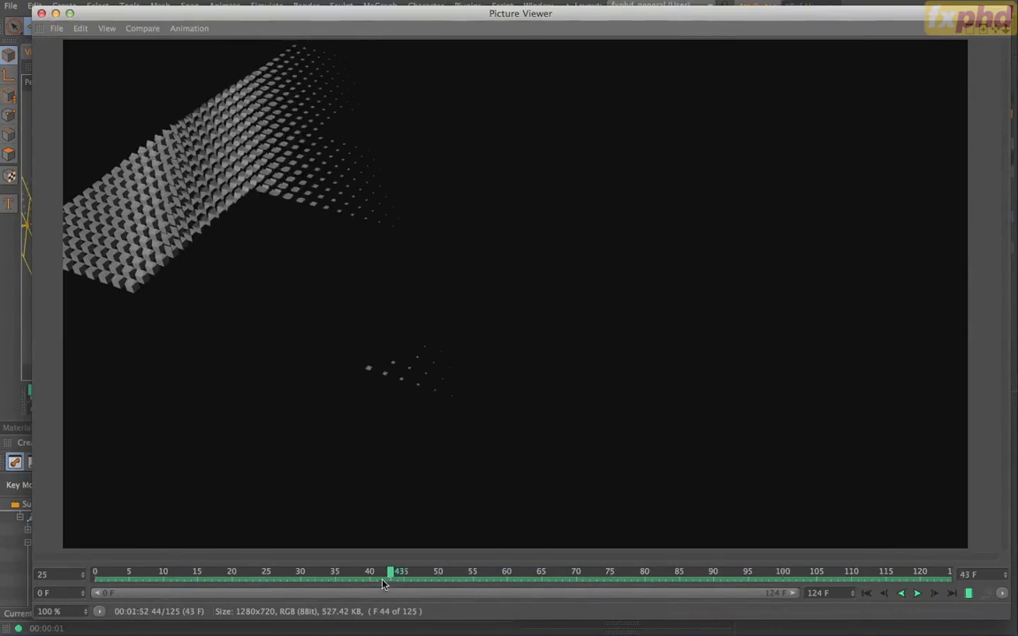
pyautogui.click(42, 13)
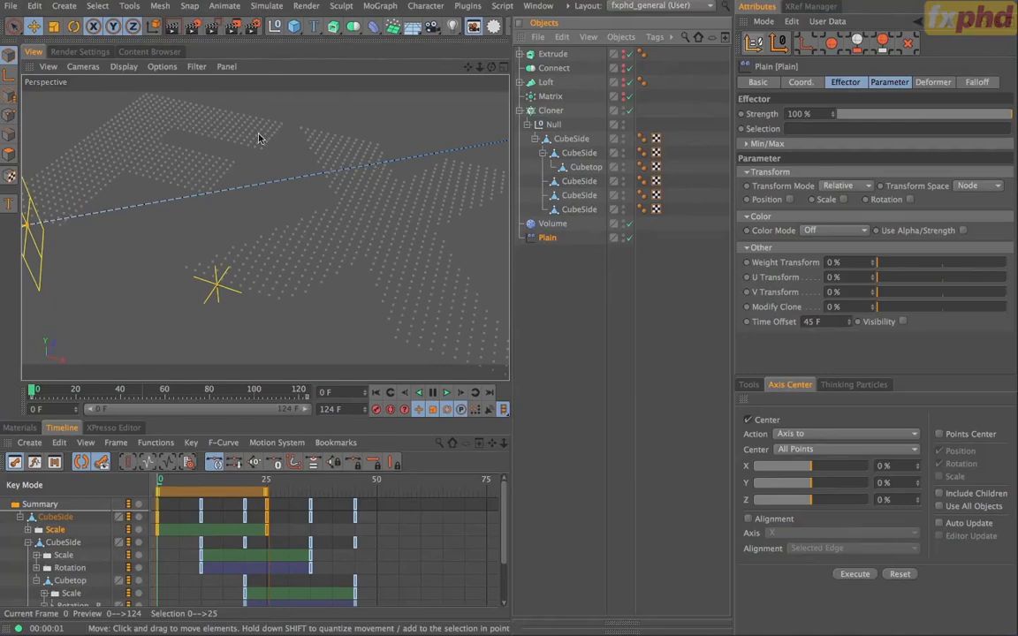
pyautogui.click(155, 443)
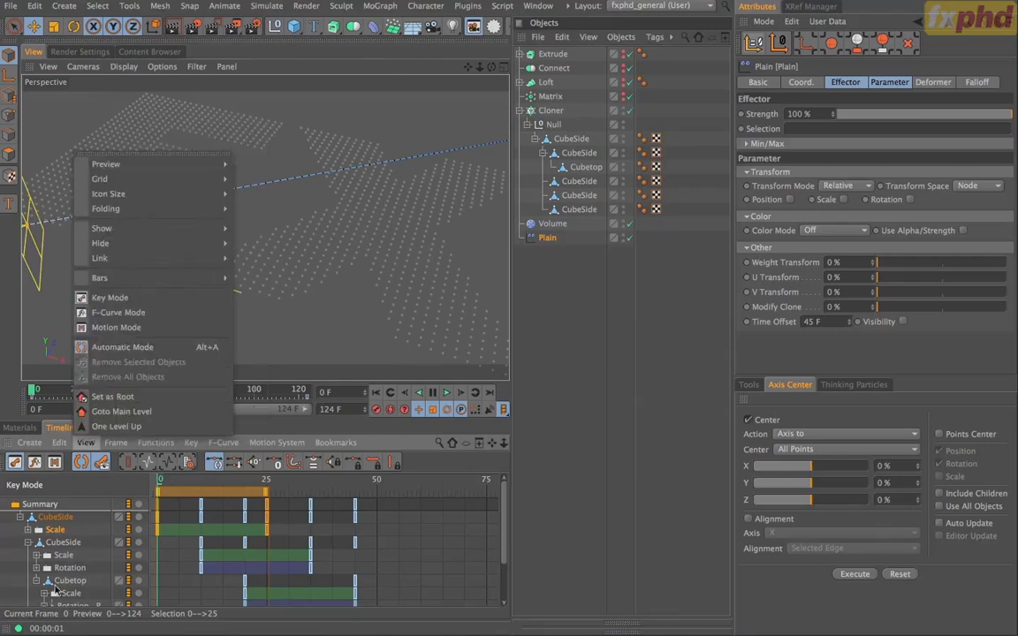
pyautogui.click(556, 356)
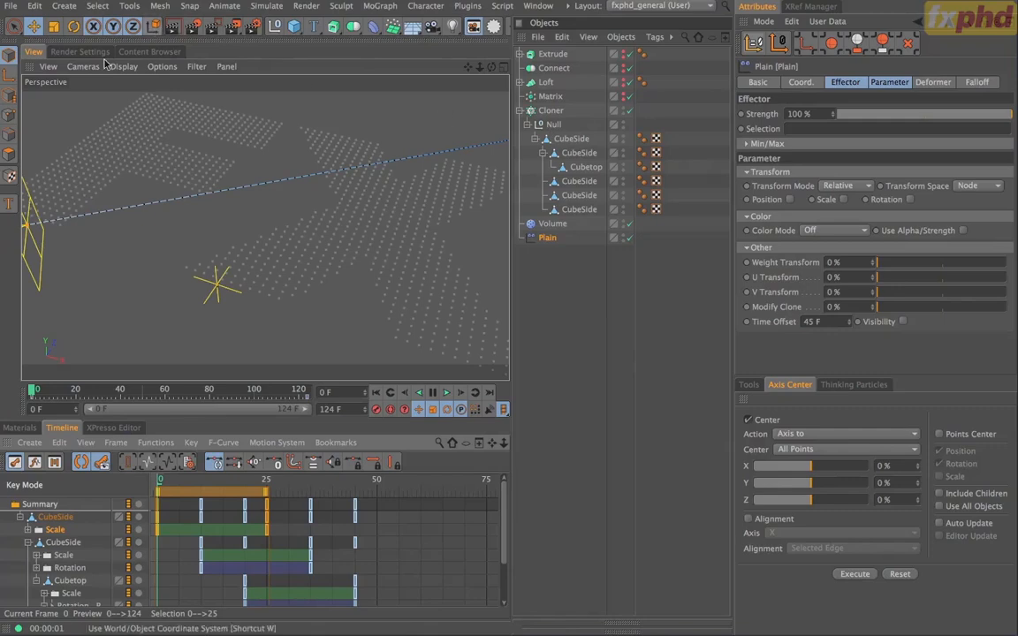
# Save an incremental version of the FX project and bring up the scene containing the box, its lid and the pyramid.
pyautogui.click(11, 5)
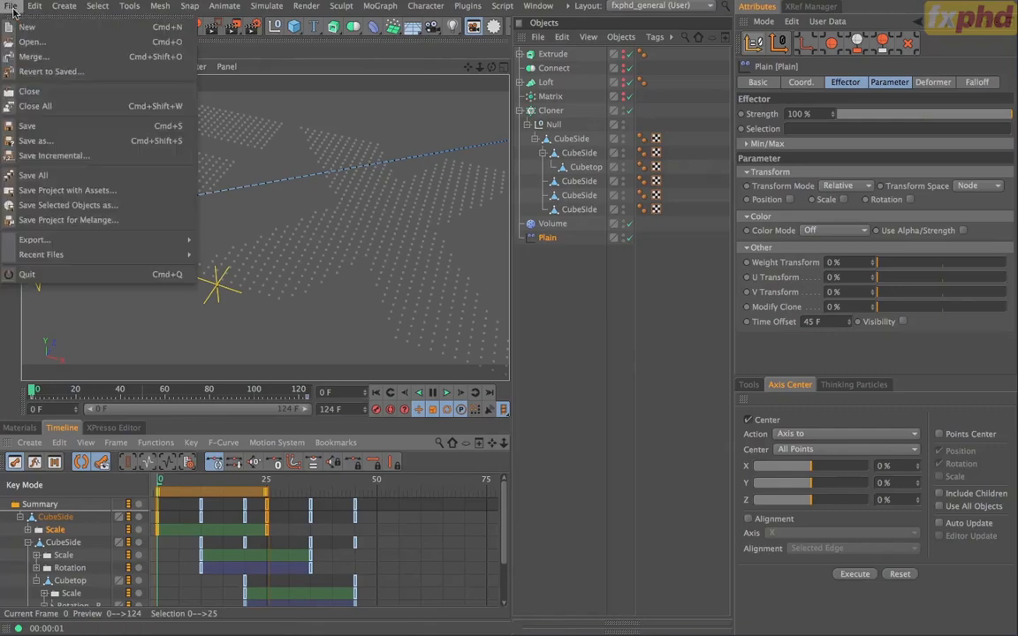
pyautogui.click(28, 156)
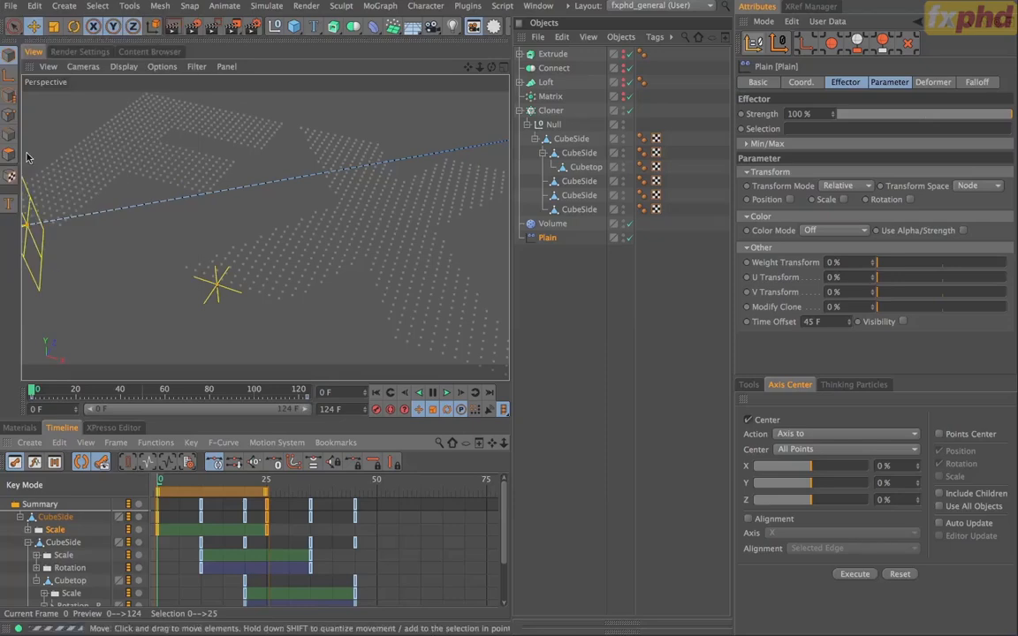
pyautogui.hotkey('ctrl', 'd')
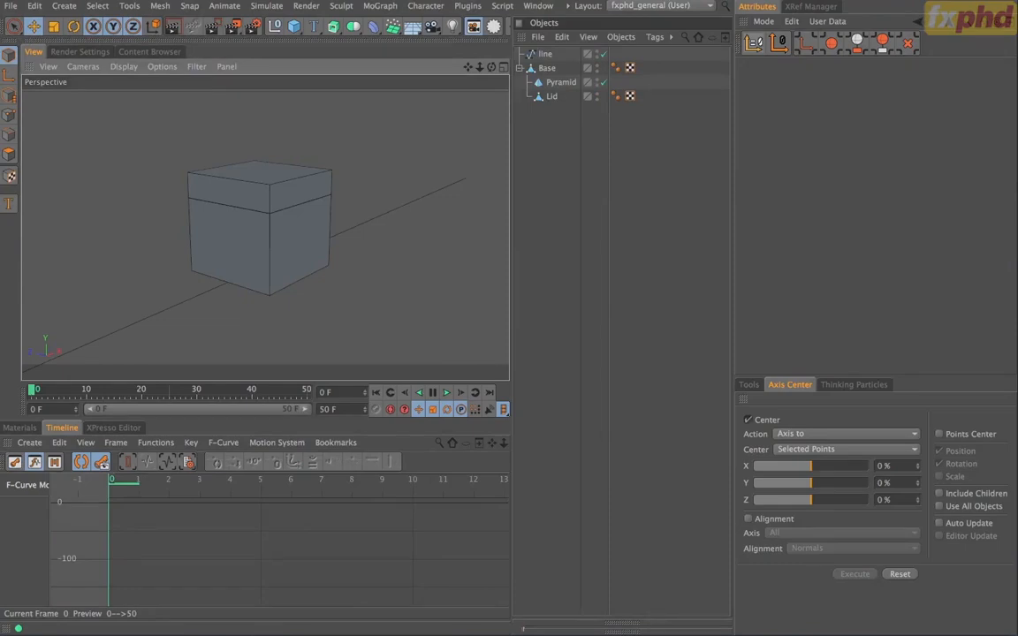
# Test the box opening by rotating the Lid's pitch to -165°.
pyautogui.click(547, 68)
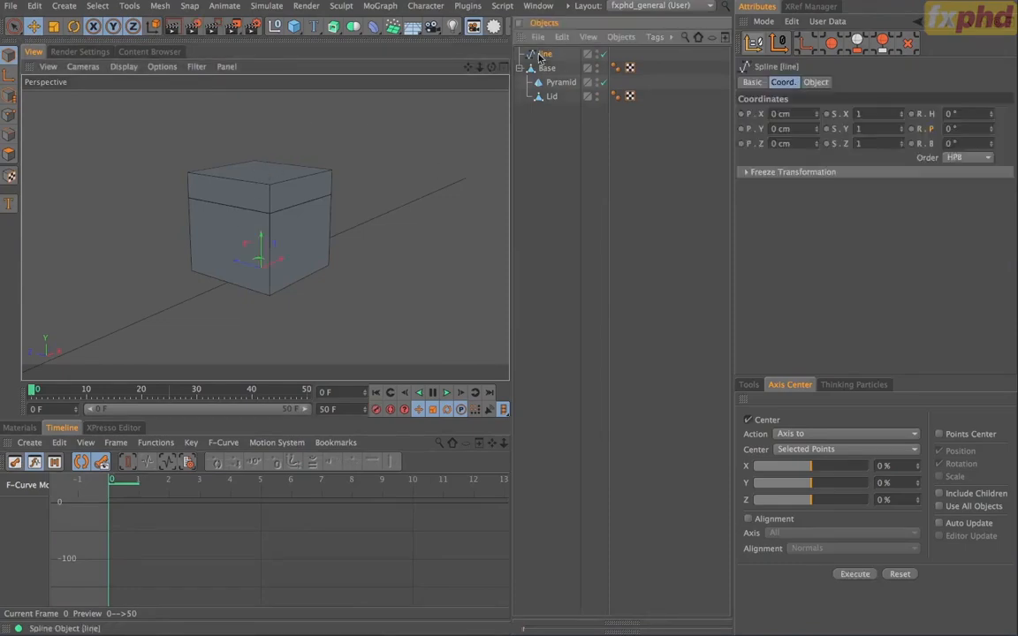
pyautogui.click(550, 99)
pyautogui.keyDown('alt'); pyautogui.moveTo(205, 213); pyautogui.dragTo(415, 262); pyautogui.keyUp('alt')
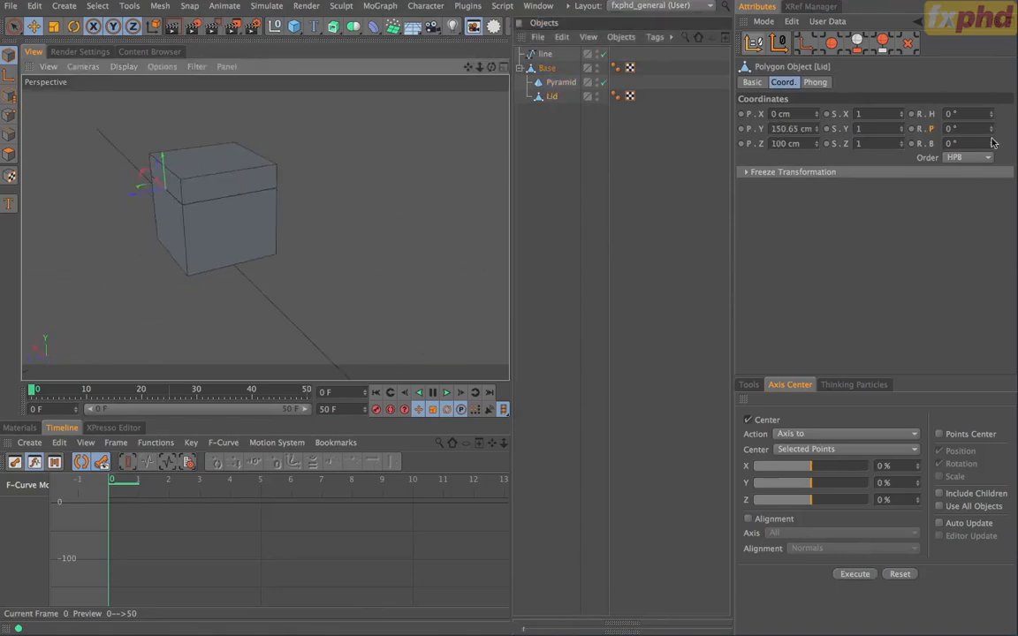
pyautogui.moveTo(991, 128); pyautogui.dragTo(991, 257)
pyautogui.keyDown('alt'); pyautogui.moveTo(248, 223); pyautogui.dragTo(190, 240); pyautogui.keyUp('alt')
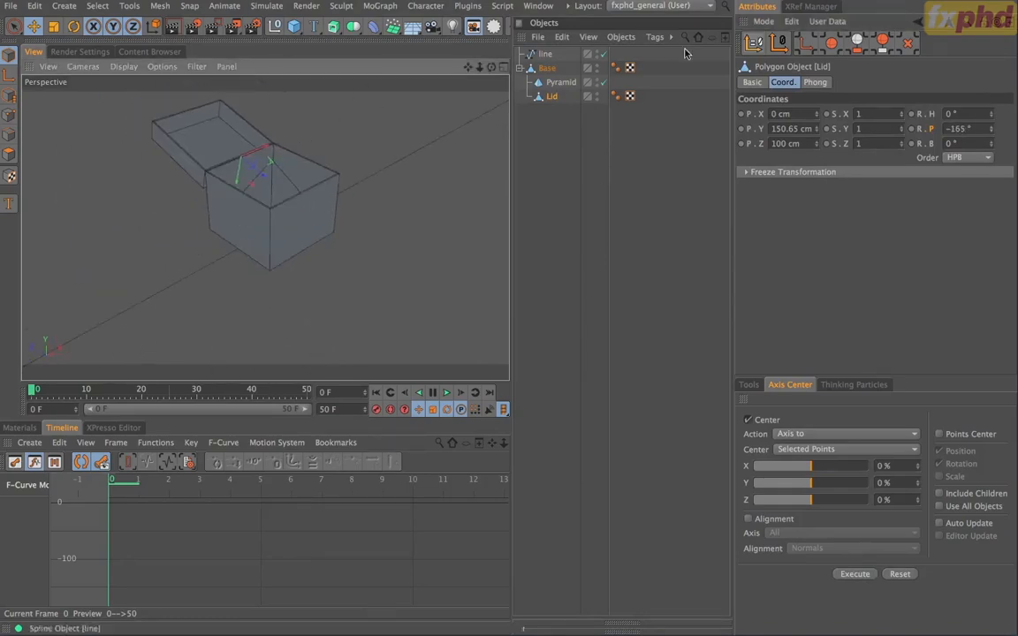
# Try raising the Pyramid out of the box along Y, and undo the move.
pyautogui.click(560, 82)
pyautogui.moveTo(819, 130); pyautogui.dragTo(819, 26)
pyautogui.press('super+z')
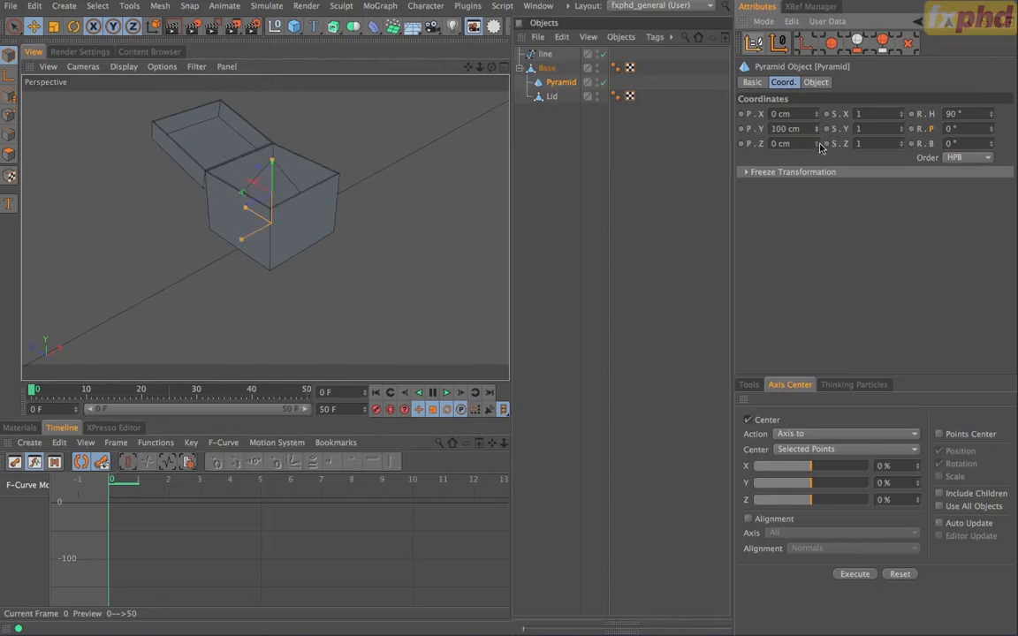
# Set the Lid's pitch rotation to 0° and record a keyframe for it at frame 0.
pyautogui.click(547, 68)
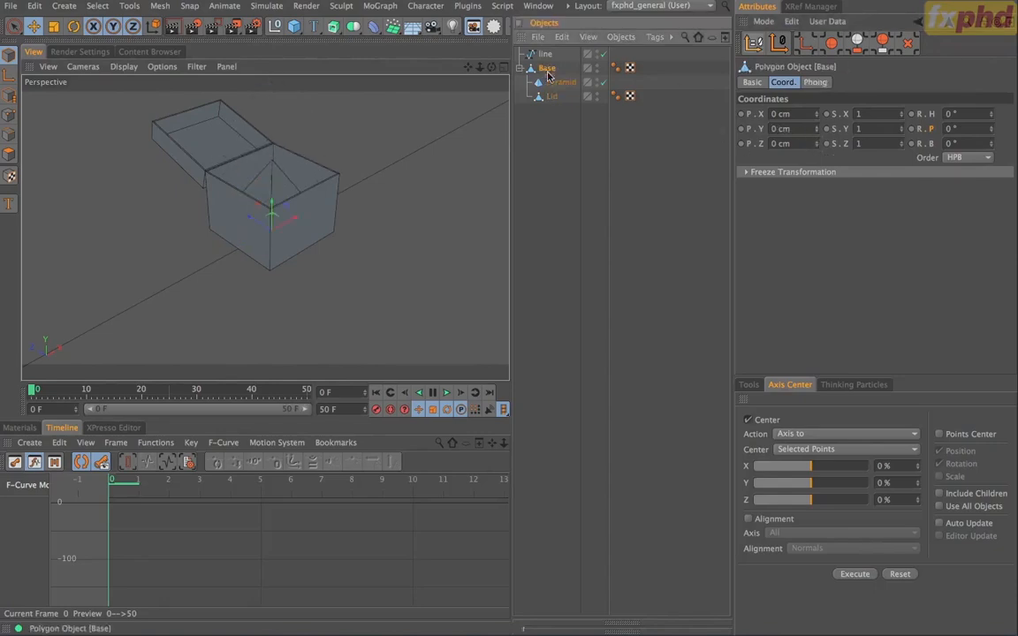
pyautogui.click(551, 97)
pyautogui.moveTo(985, 134); pyautogui.dragTo(677, 104)
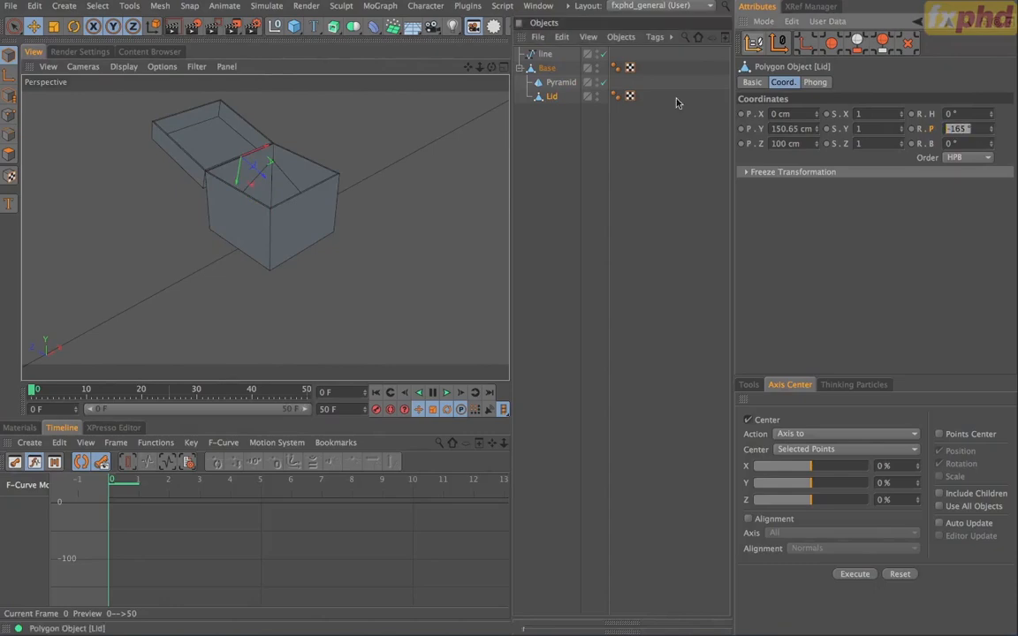
pyautogui.write('0')
pyautogui.press('Return')
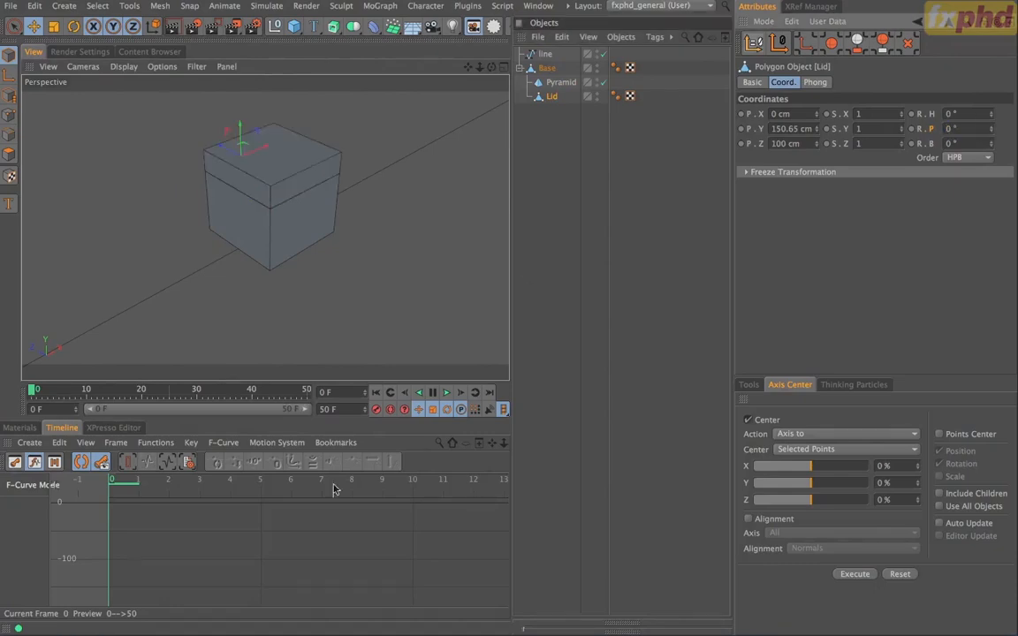
pyautogui.keyDown('ctrl'); pyautogui.click(911, 131); pyautogui.keyUp('ctrl')
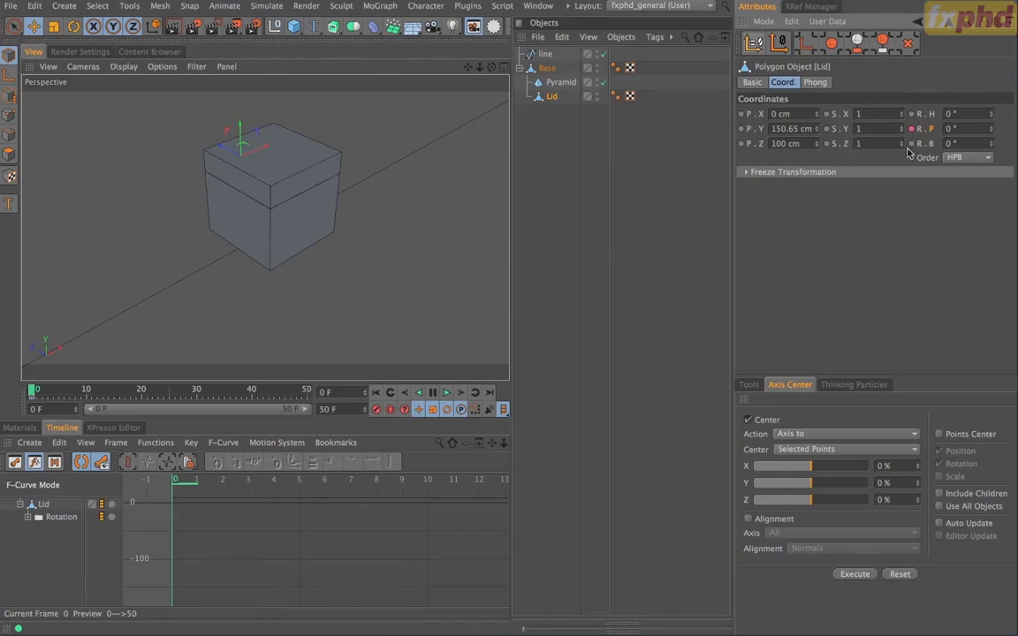
# Record a keyframe at frame 6 with the Lid's pitch rotation set to -160°.
pyautogui.moveTo(247, 481); pyautogui.dragTo(332, 482)
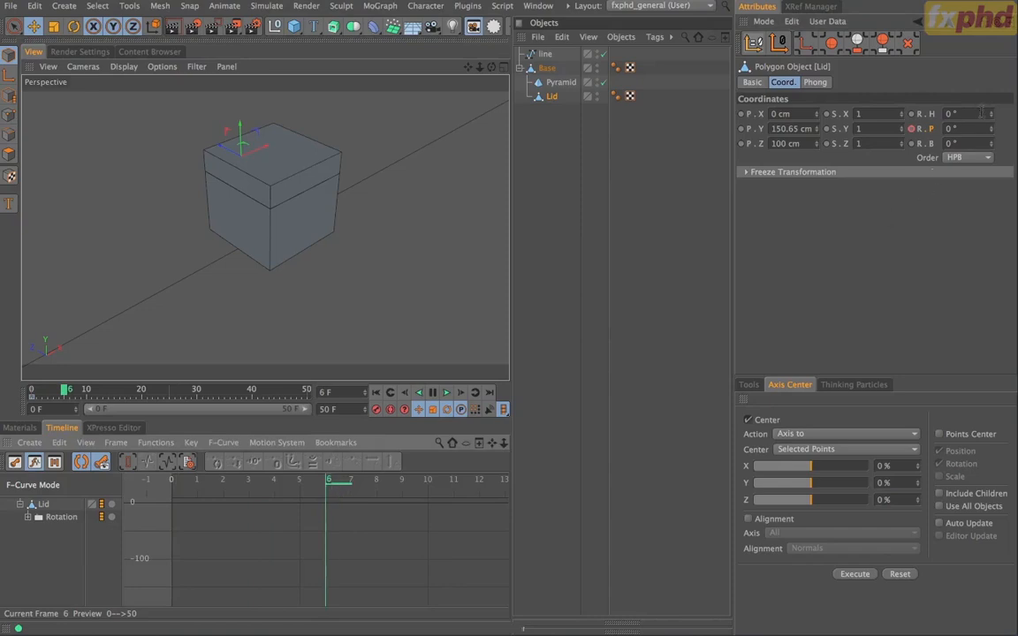
pyautogui.moveTo(990, 129); pyautogui.dragTo(990, 200)
pyautogui.moveTo(977, 130); pyautogui.dragTo(820, 113)
pyautogui.write('-160')
pyautogui.press('Return')
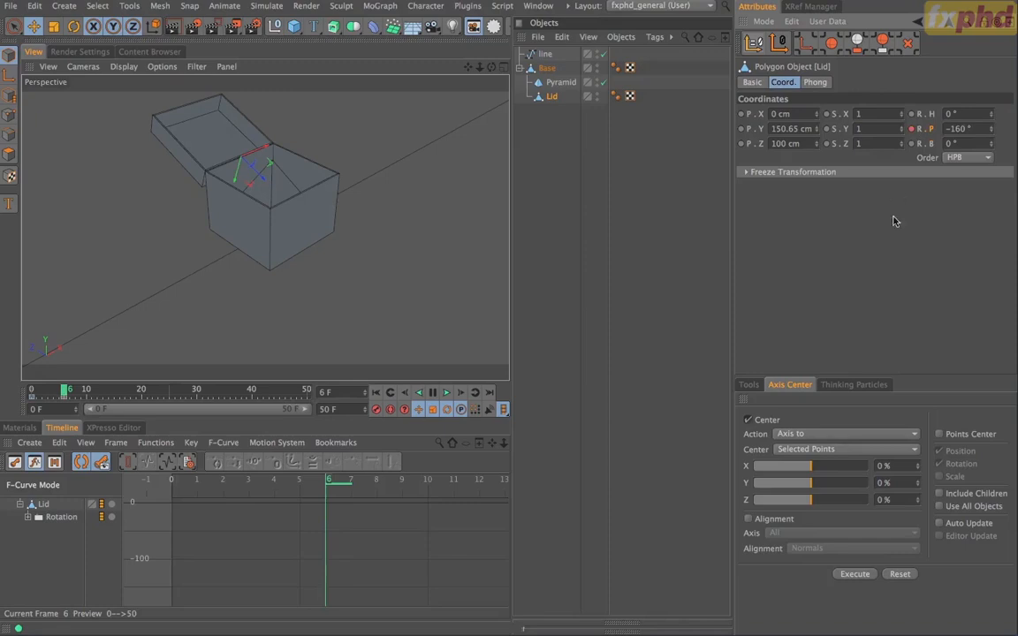
# Record a keyframe at frame 9 with the Lid's pitch rotation set to -155°.
pyautogui.click(404, 481)
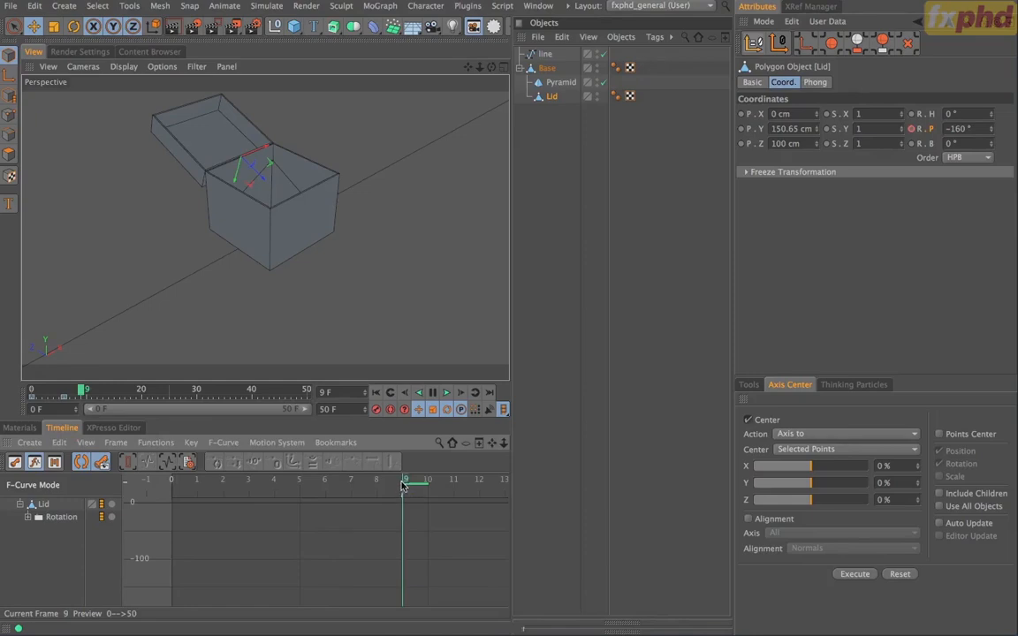
pyautogui.click(60, 519)
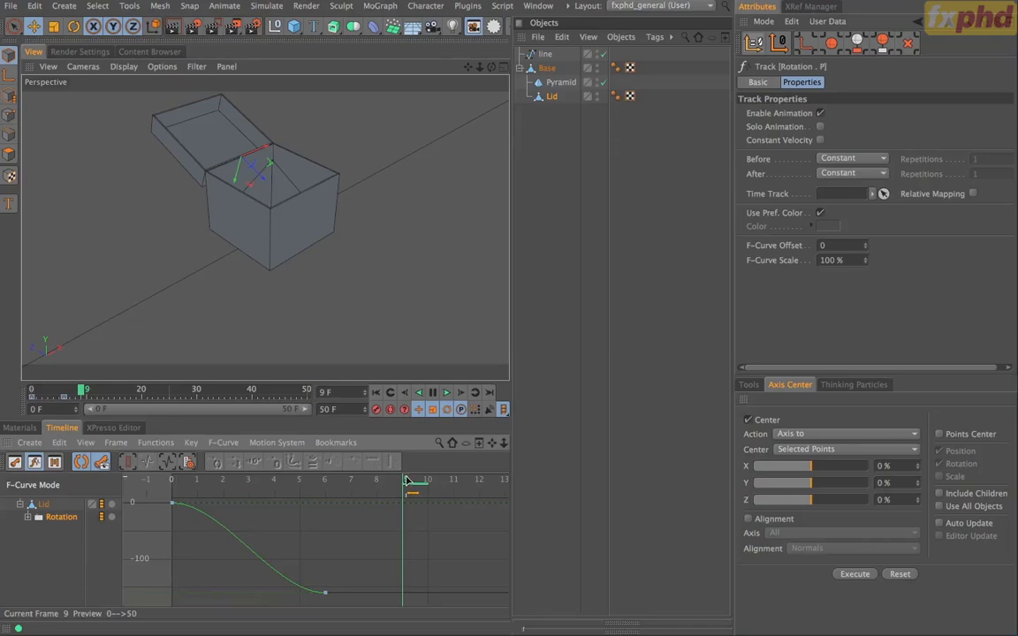
pyautogui.click(549, 98)
pyautogui.moveTo(971, 129); pyautogui.dragTo(956, 129)
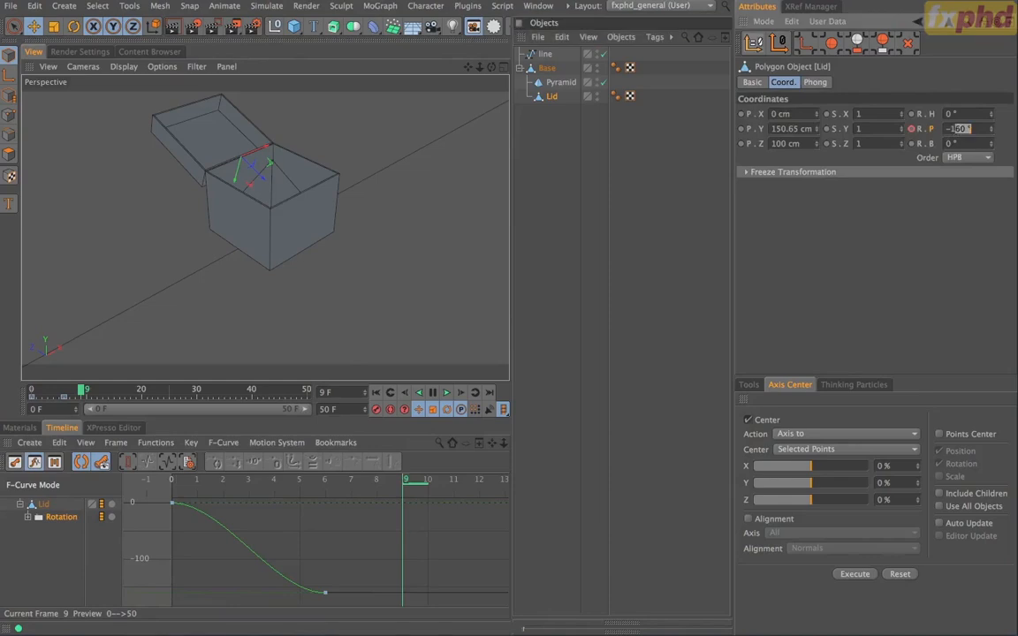
pyautogui.write('-155')
pyautogui.press('Return')
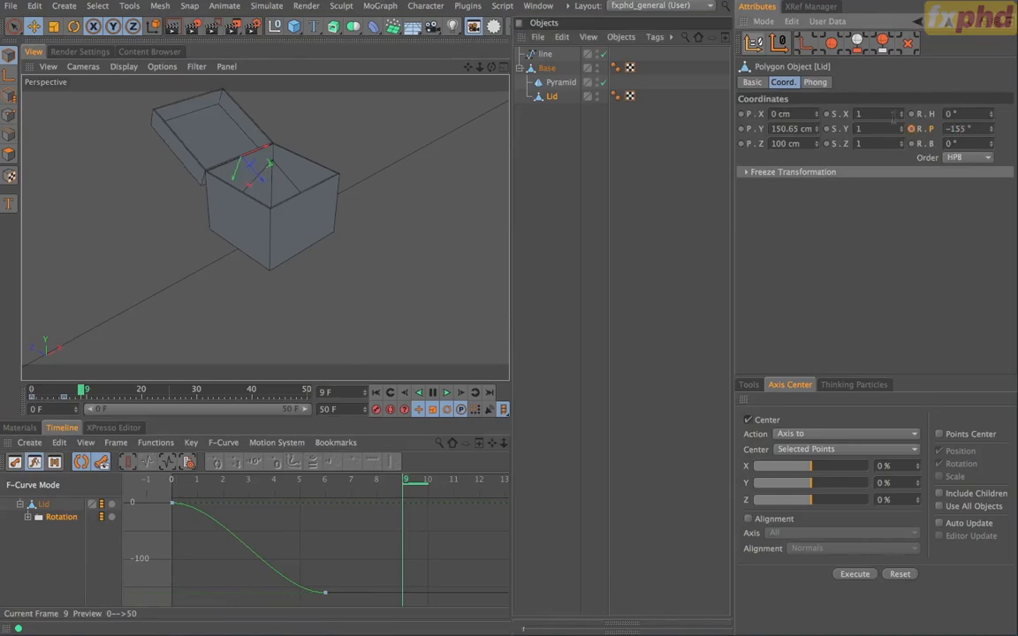
pyautogui.click(912, 129)
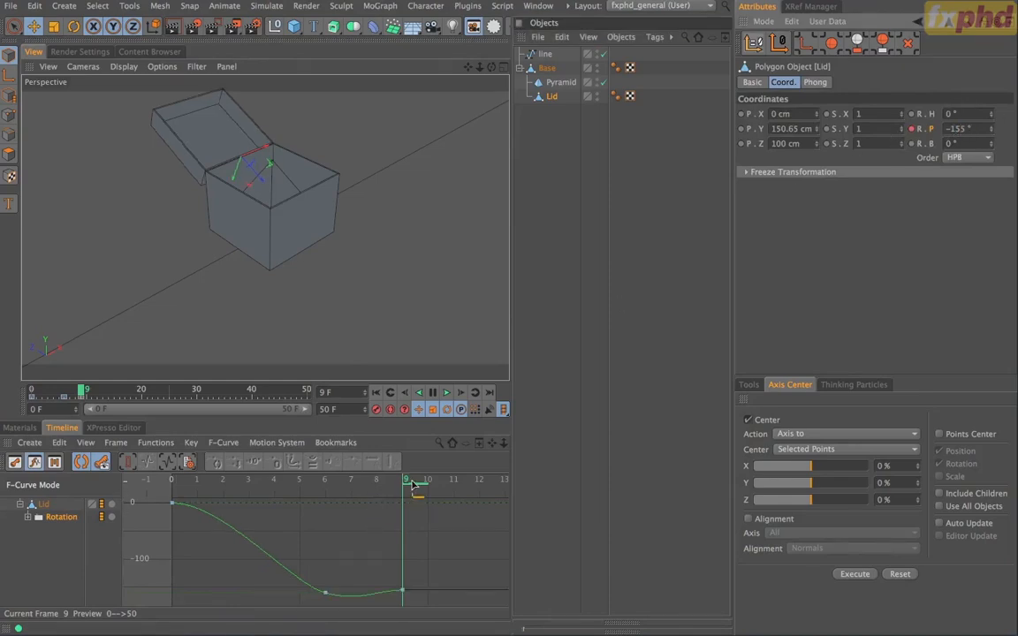
# Record a keyframe at frame 12 with the Lid's pitch rotation set to -165°.
pyautogui.moveTo(412, 483); pyautogui.dragTo(483, 483)
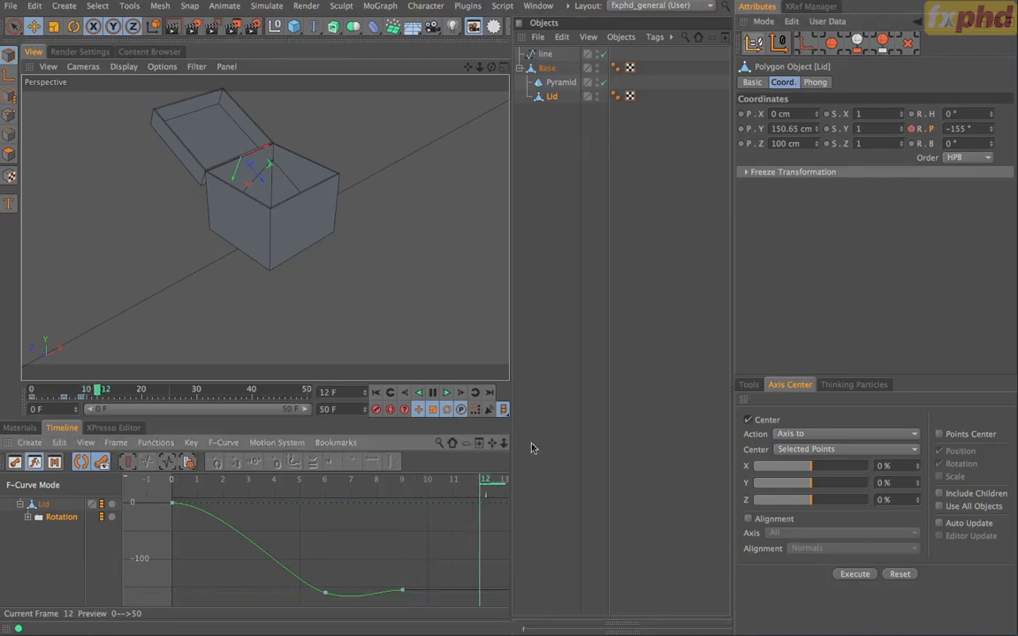
pyautogui.doubleClick(955, 129)
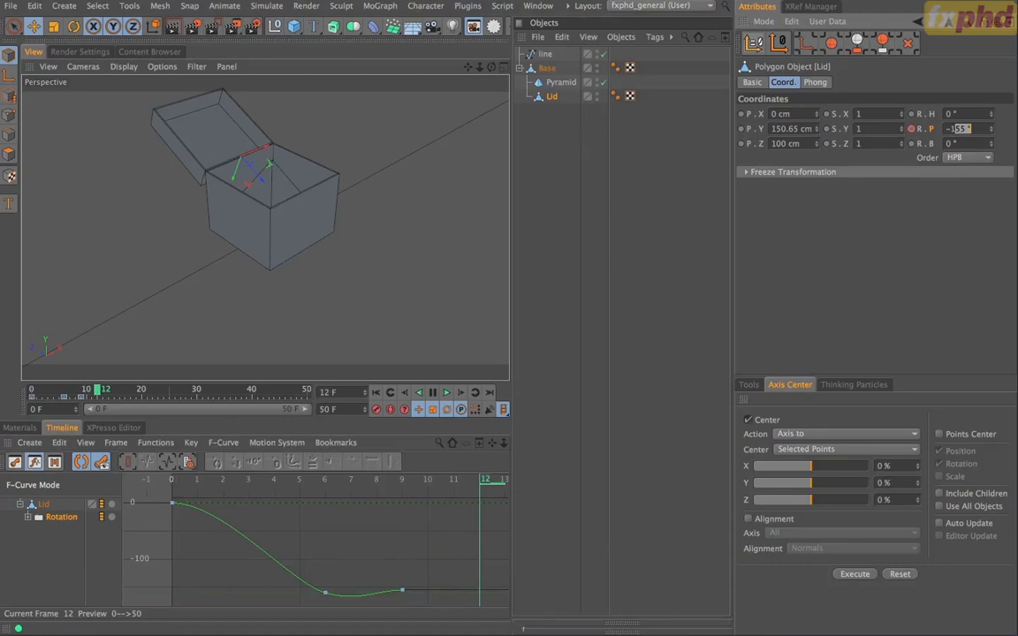
pyautogui.write('-165')
pyautogui.press('Return')
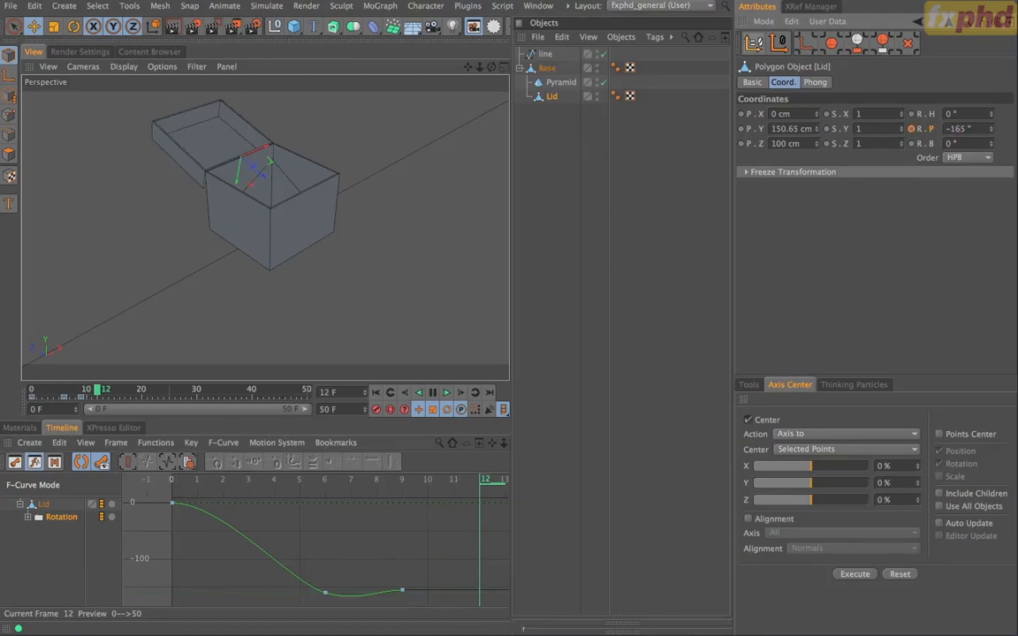
# Reshape the Lid's pitch curve with its key tangents for a fast opening from frame 0, and select the frame 9 key.
pyautogui.click(378, 398)
pyautogui.moveTo(221, 544); pyautogui.dragTo(200, 569)
pyautogui.moveTo(305, 570); pyautogui.dragTo(426, 590)
pyautogui.click(402, 590)
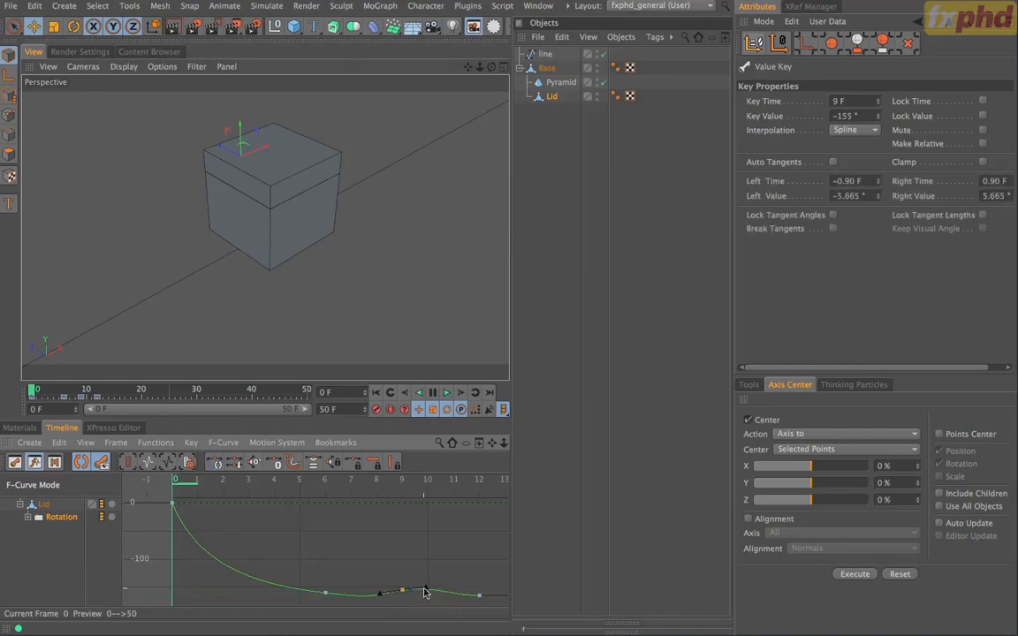
# Play back the lid opening, and flatten the frame 6 key's tangents to about 1.12 F and 3.7°.
pyautogui.click(446, 393)
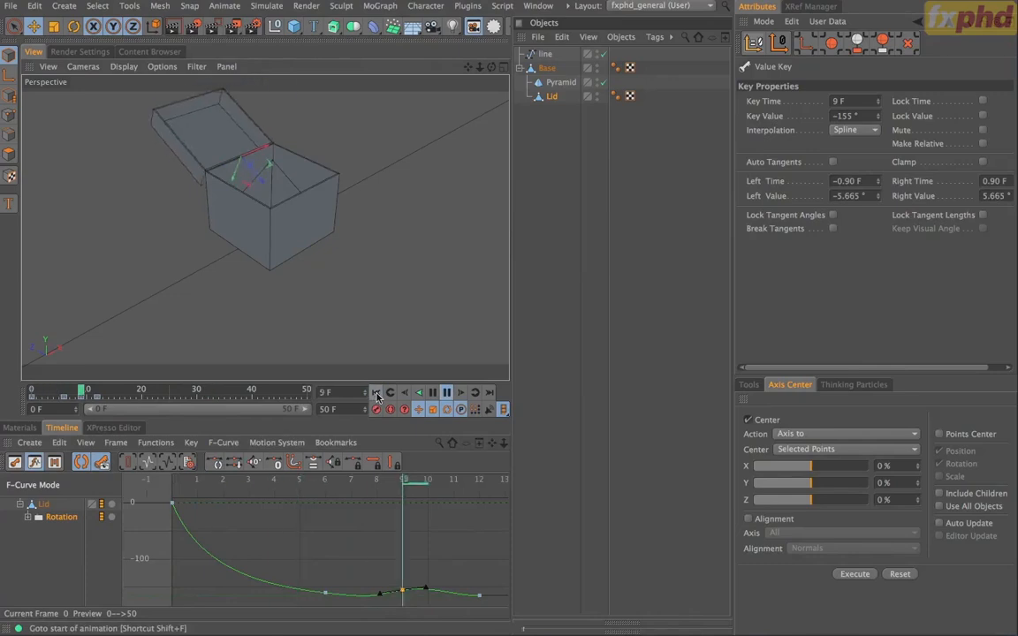
pyautogui.click(447, 394)
pyautogui.click(327, 594)
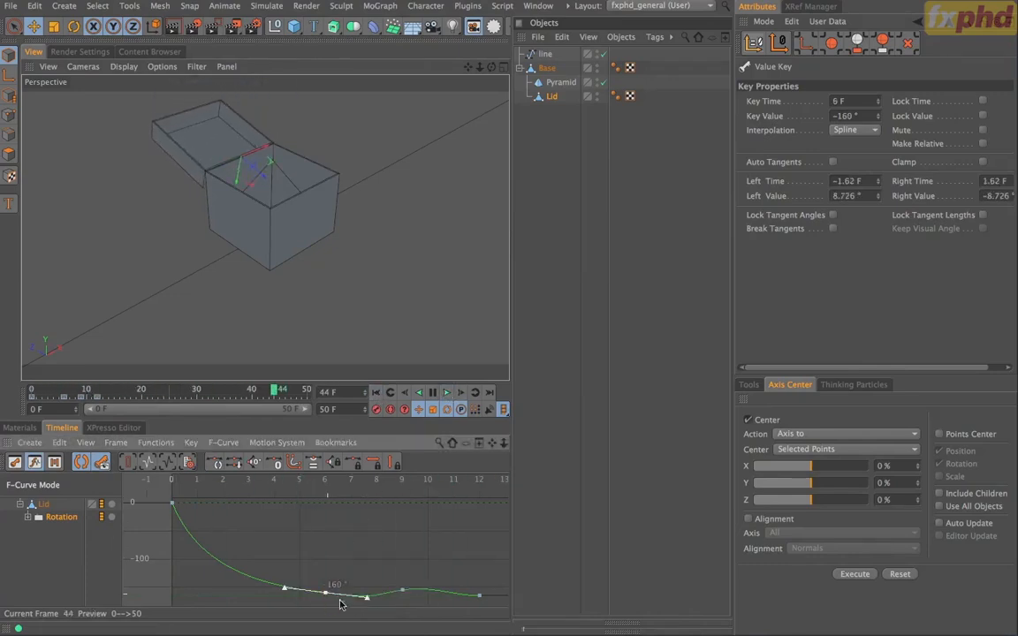
pyautogui.moveTo(349, 595); pyautogui.dragTo(470, 599)
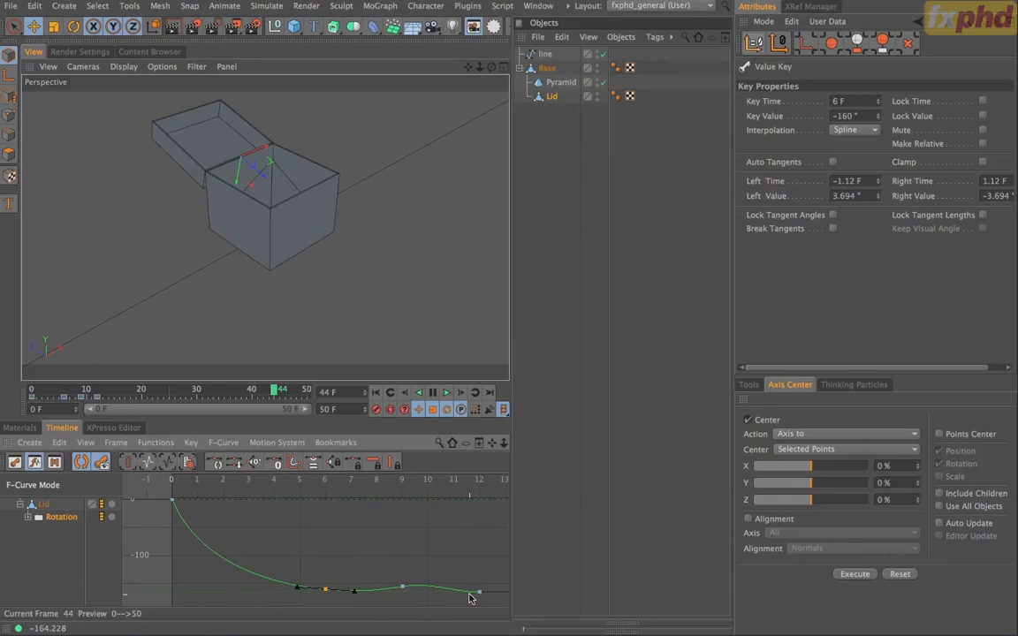
# Record a Y position keyframe of 100 cm for the Pyramid at frame 0.
pyautogui.click(377, 393)
pyautogui.click(560, 82)
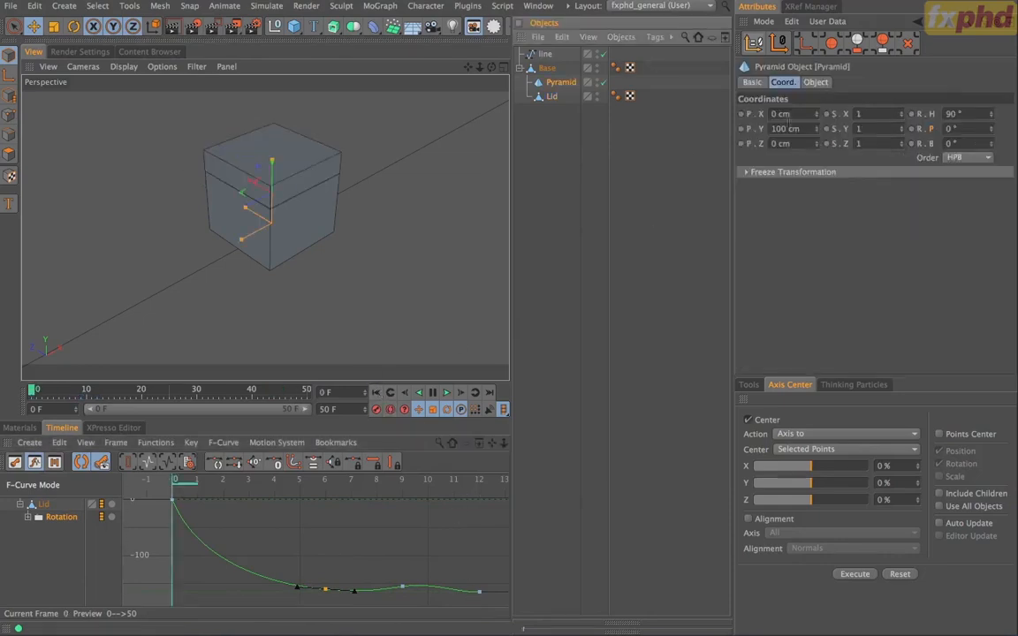
pyautogui.keyDown('ctrl'); pyautogui.click(742, 129); pyautogui.keyUp('ctrl')
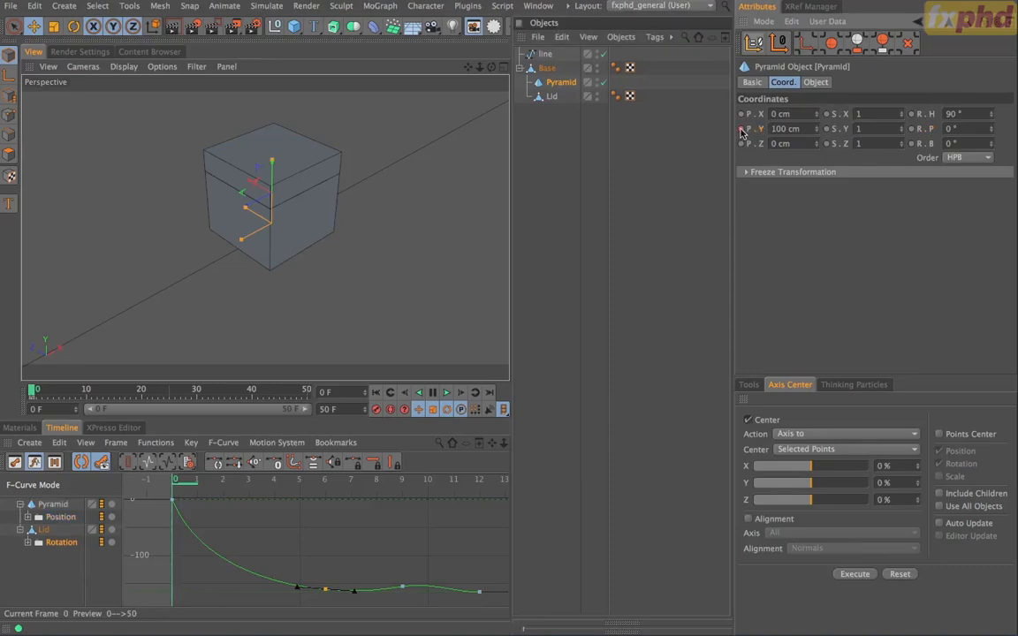
# Record a keyframe at frame 8 with the Pyramid's Y position set to 275 cm.
pyautogui.click(377, 485)
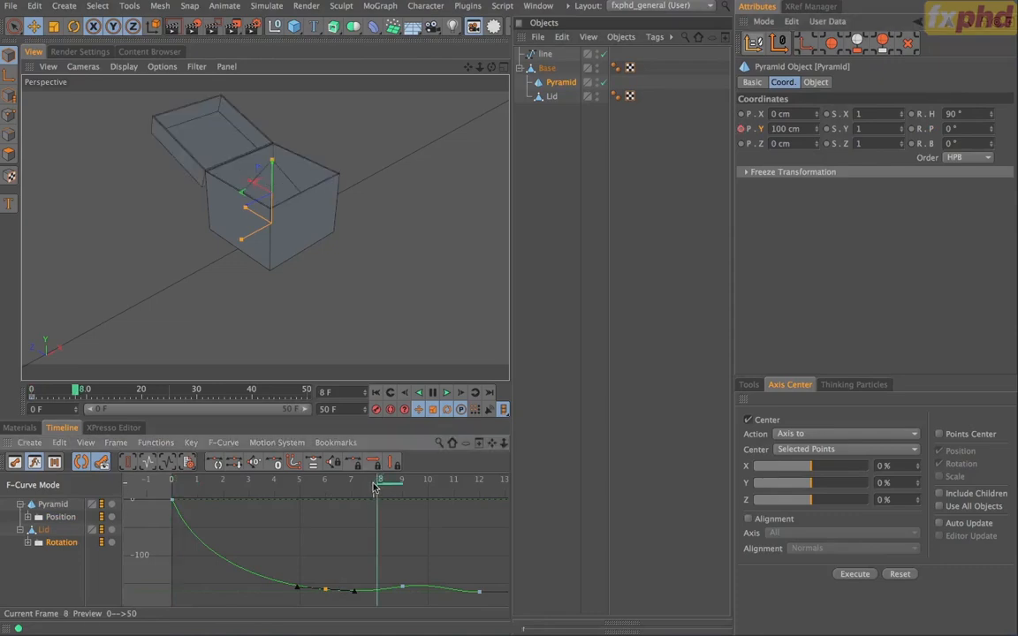
pyautogui.click(796, 129)
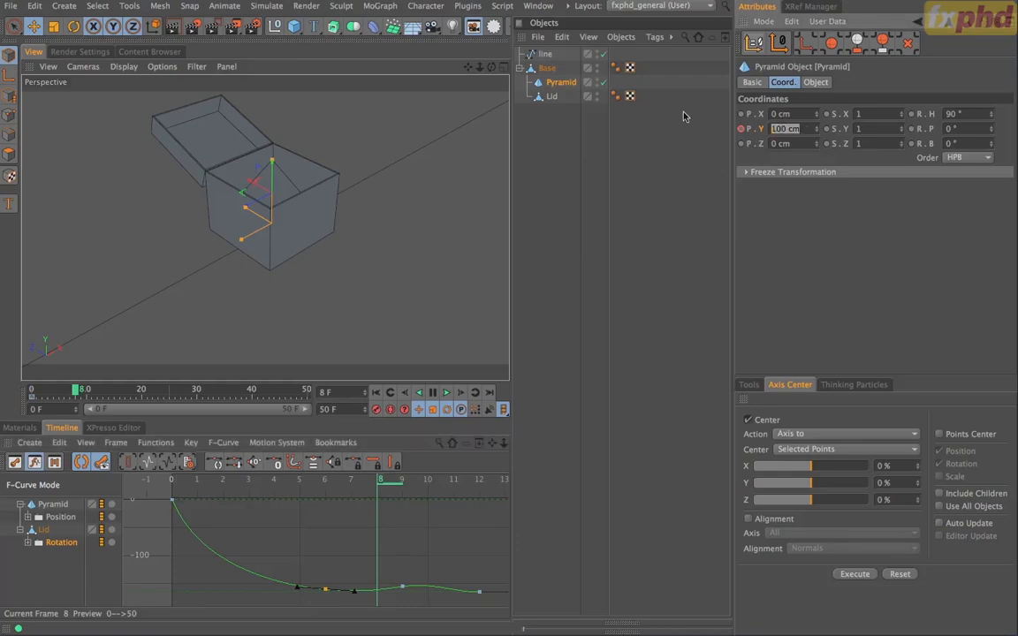
pyautogui.write('275')
pyautogui.press('Return')
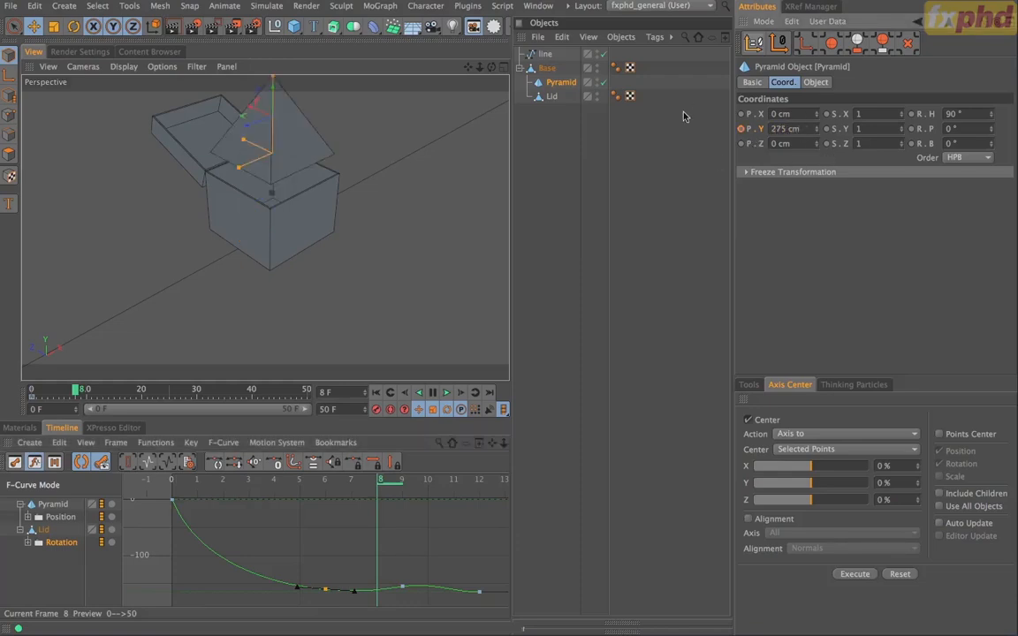
pyautogui.keyDown('alt'); pyautogui.moveTo(298, 156); pyautogui.dragTo(298, 210, button='middle'); pyautogui.keyUp('alt')
pyautogui.keyDown('alt'); pyautogui.moveTo(298, 210); pyautogui.dragTo(299, 209); pyautogui.keyUp('alt')
pyautogui.keyDown('ctrl'); pyautogui.click(741, 129); pyautogui.keyUp('ctrl')
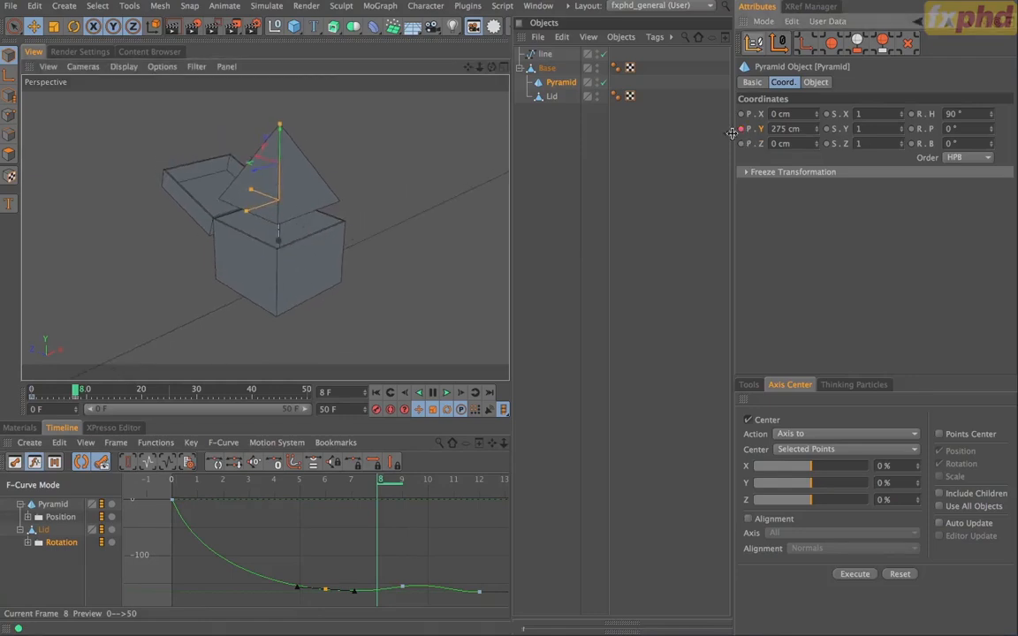
# Steepen the start of the Pyramid's Y position curve with frame 0 tangents of about 2.1 F and 117 cm, and play it back.
pyautogui.click(61, 516)
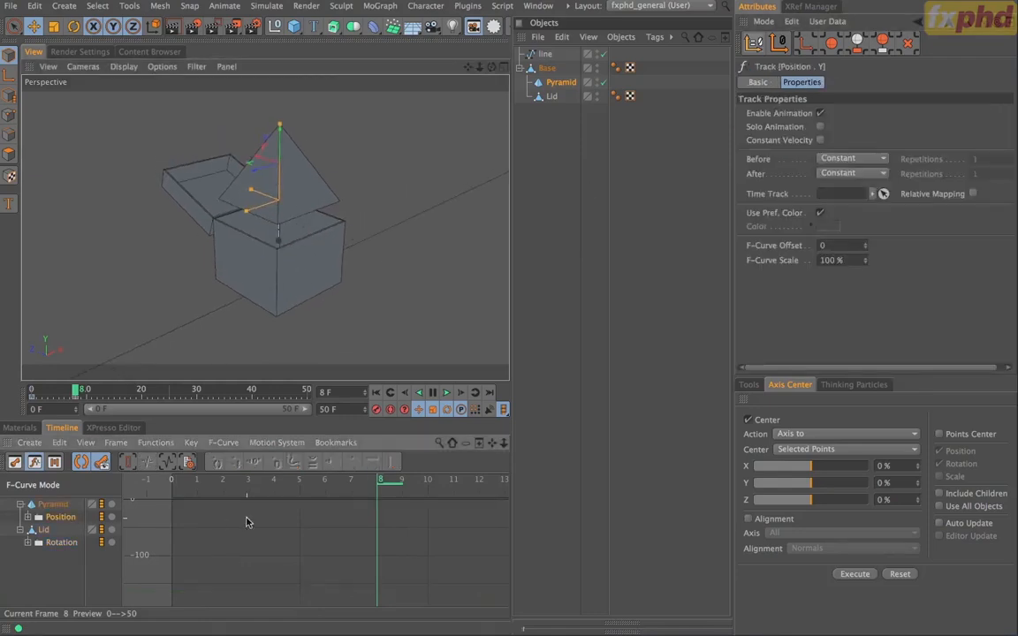
pyautogui.press('h')
pyautogui.click(149, 600)
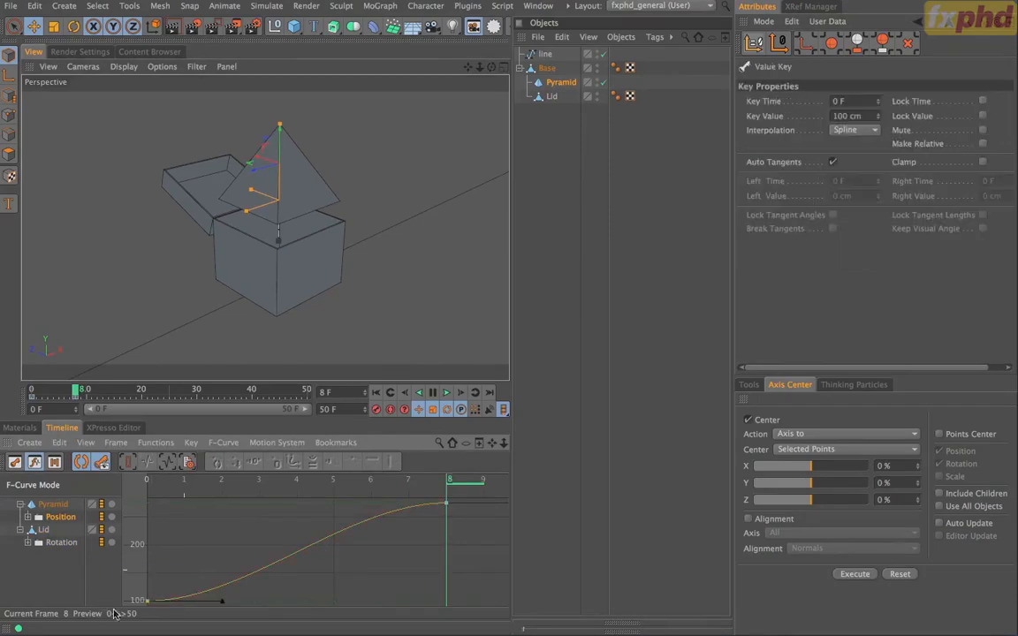
pyautogui.moveTo(215, 605); pyautogui.dragTo(225, 532)
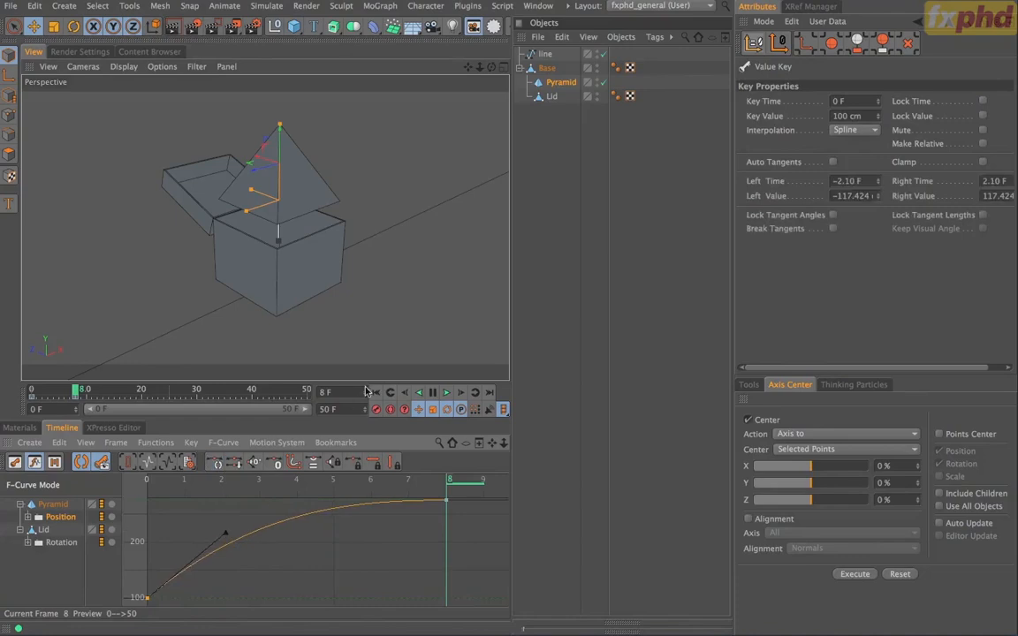
pyautogui.click(376, 393)
pyautogui.click(430, 394)
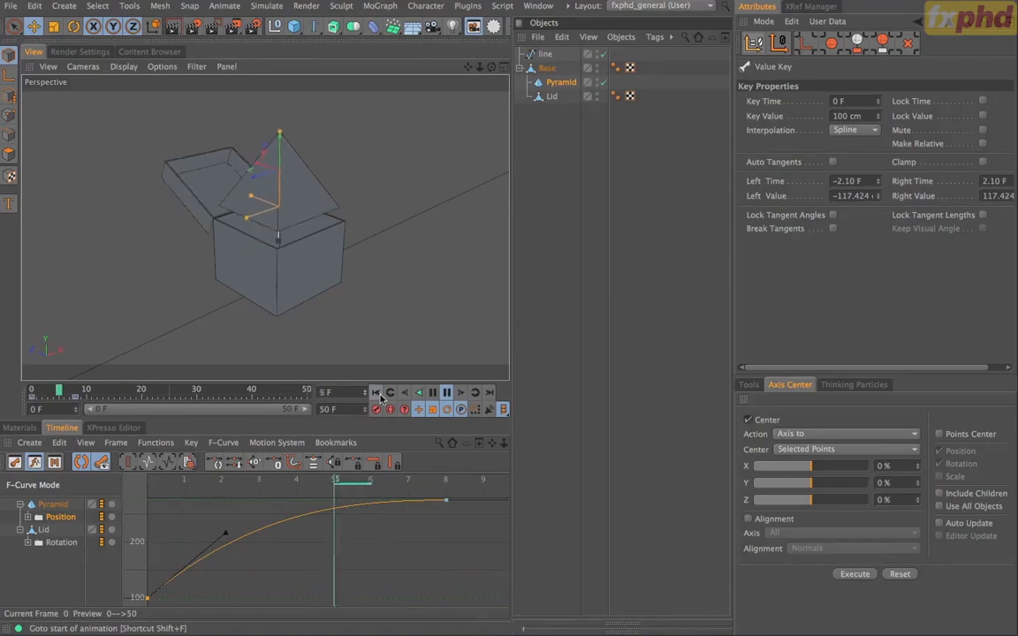
pyautogui.click(448, 393)
pyautogui.click(379, 393)
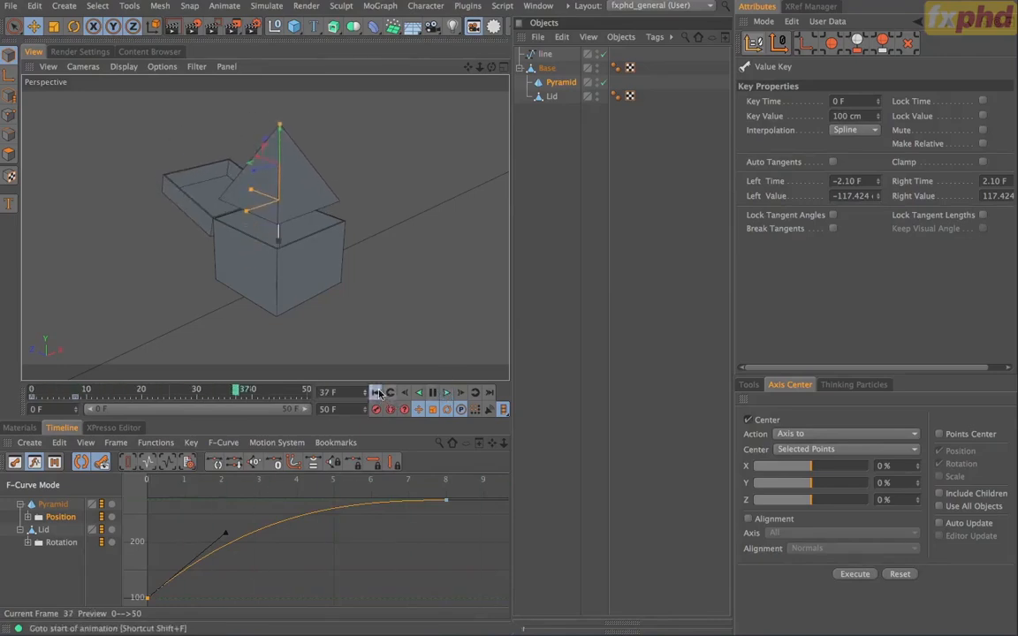
# Place the Base hierarchy inside a Cloner, and set the Cloner to Object mode using the line spline.
pyautogui.click(548, 70)
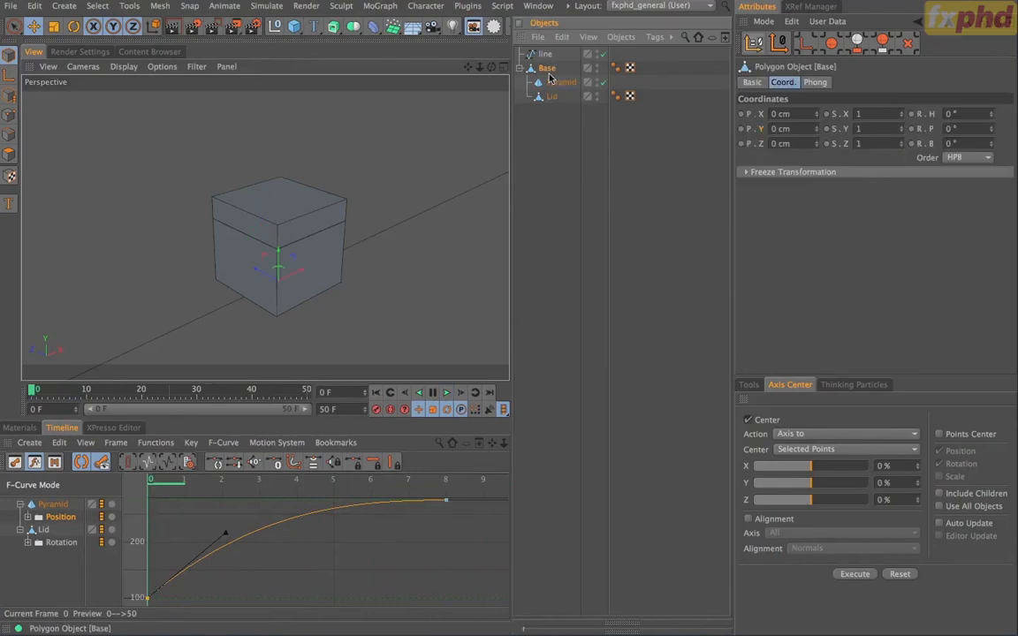
pyautogui.click(380, 6)
pyautogui.keyDown('alt'); pyautogui.click(403, 117); pyautogui.keyUp('alt')
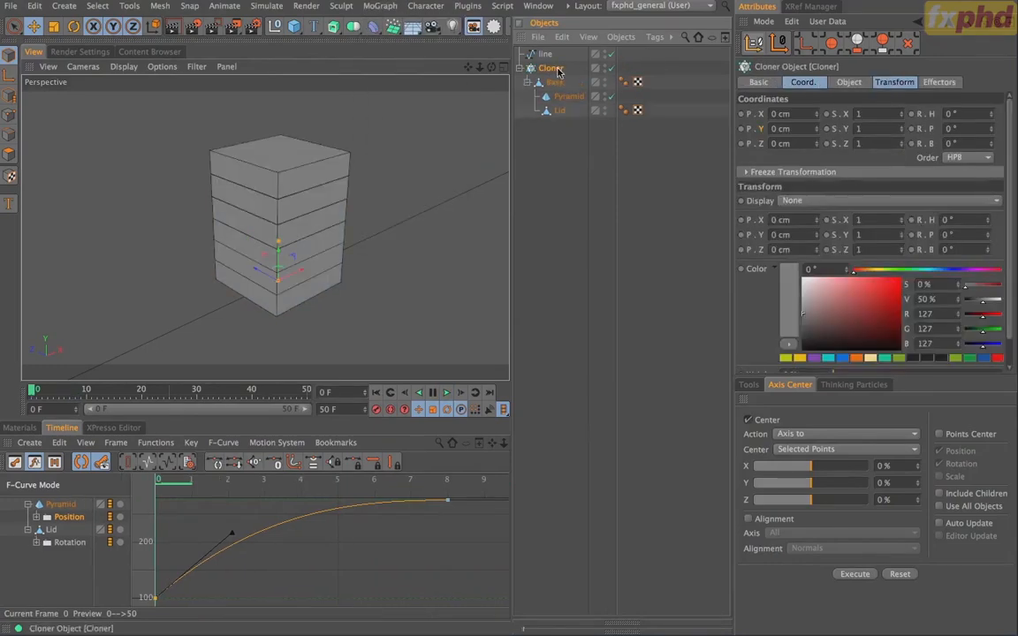
pyautogui.click(844, 82)
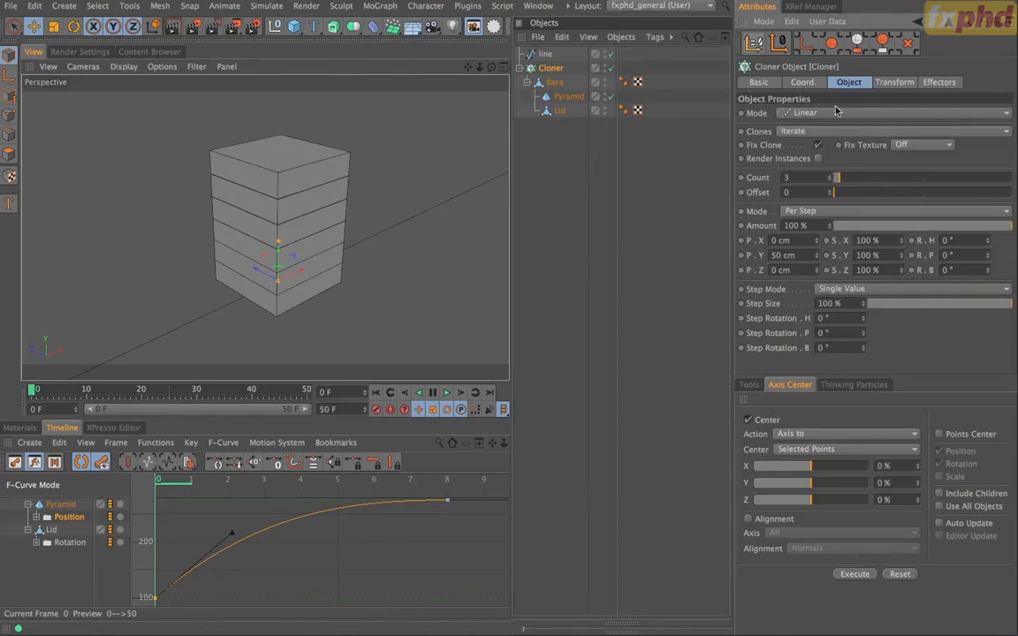
pyautogui.click(875, 114)
pyautogui.click(860, 131)
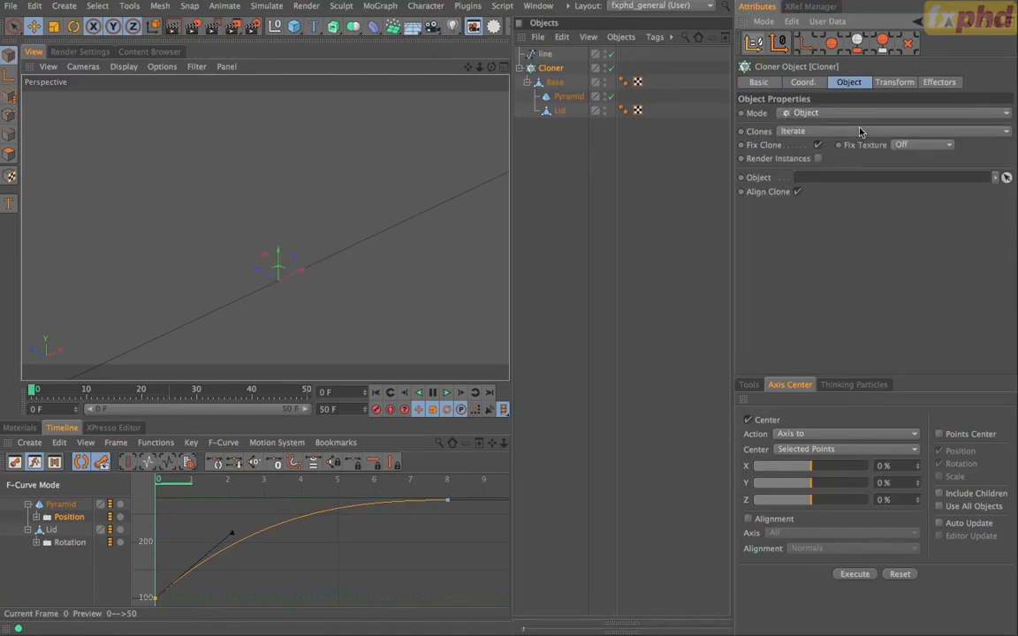
pyautogui.moveTo(545, 54); pyautogui.dragTo(811, 177)
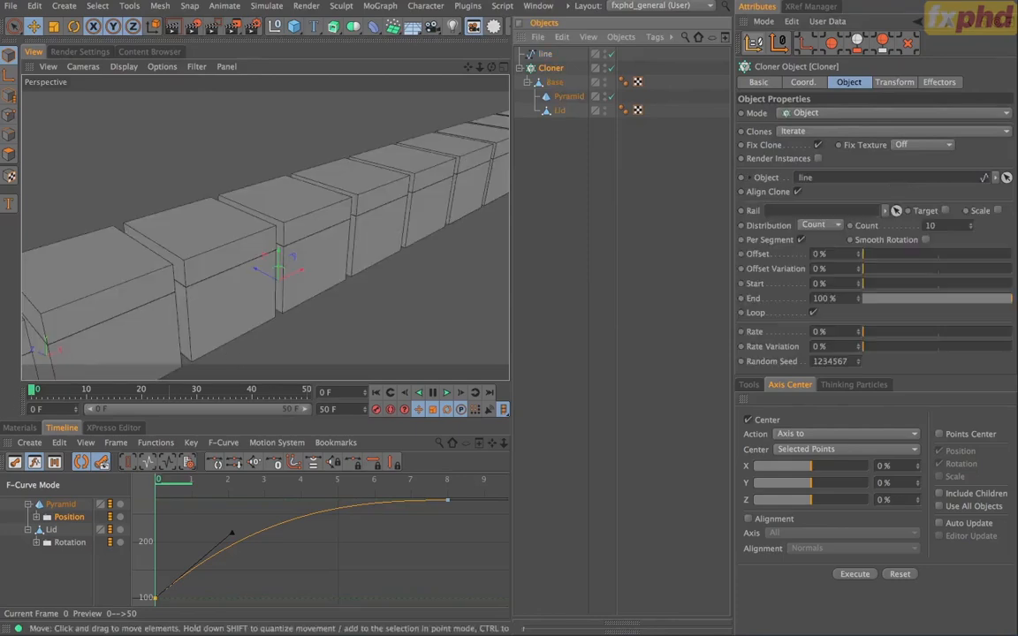
# Scrub to frame 16 to view the open boxes, and set the Cloner's Count to 5.
pyautogui.click(86, 392)
pyautogui.moveTo(86, 397); pyautogui.dragTo(122, 400)
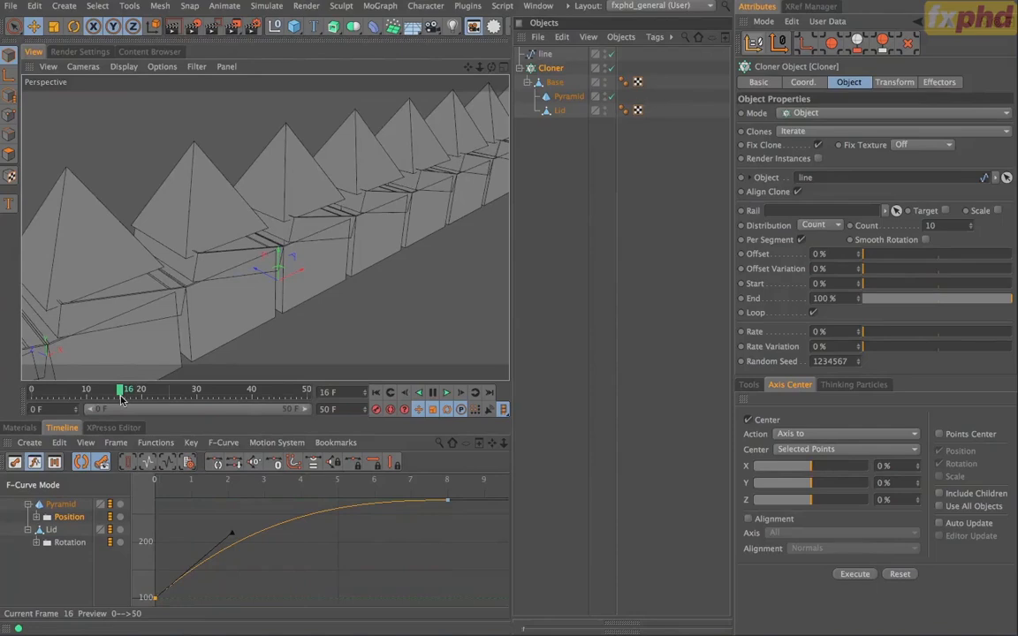
pyautogui.click(970, 224)
pyautogui.write('5')
pyautogui.press('Return')
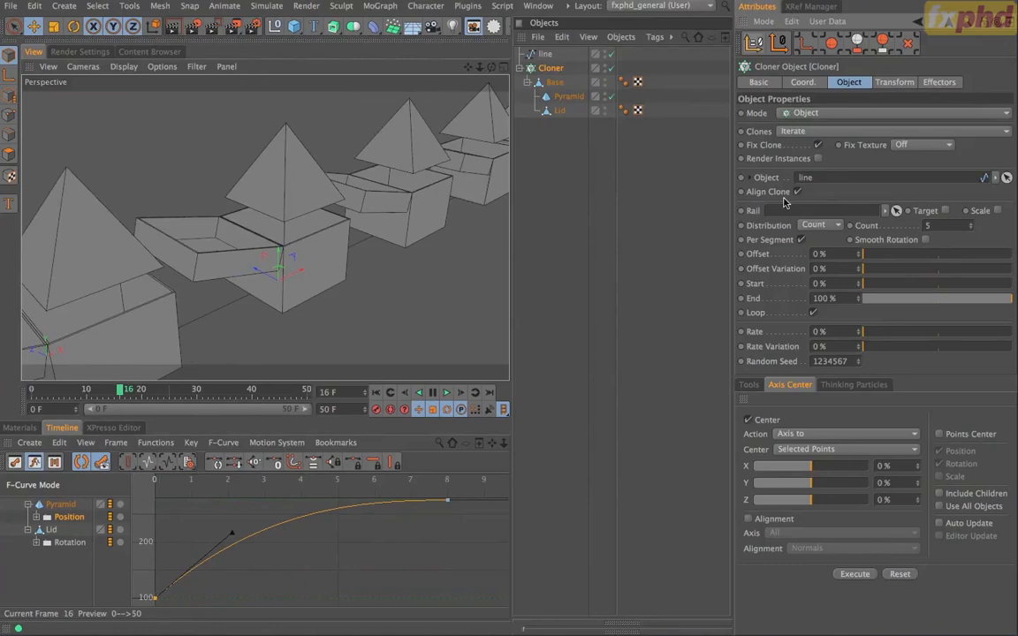
# Set the Cloner's transform heading rotation (R.H) to -90°, and play the animation from frame 0 to check the clones.
pyautogui.click(907, 83)
pyautogui.click(979, 134)
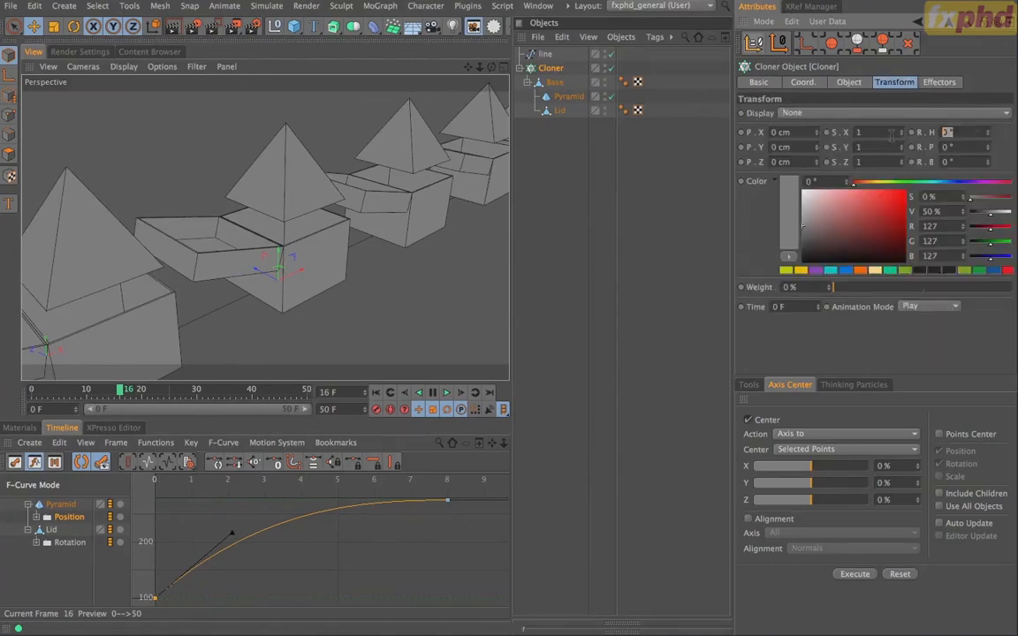
pyautogui.write('-90')
pyautogui.press('Return')
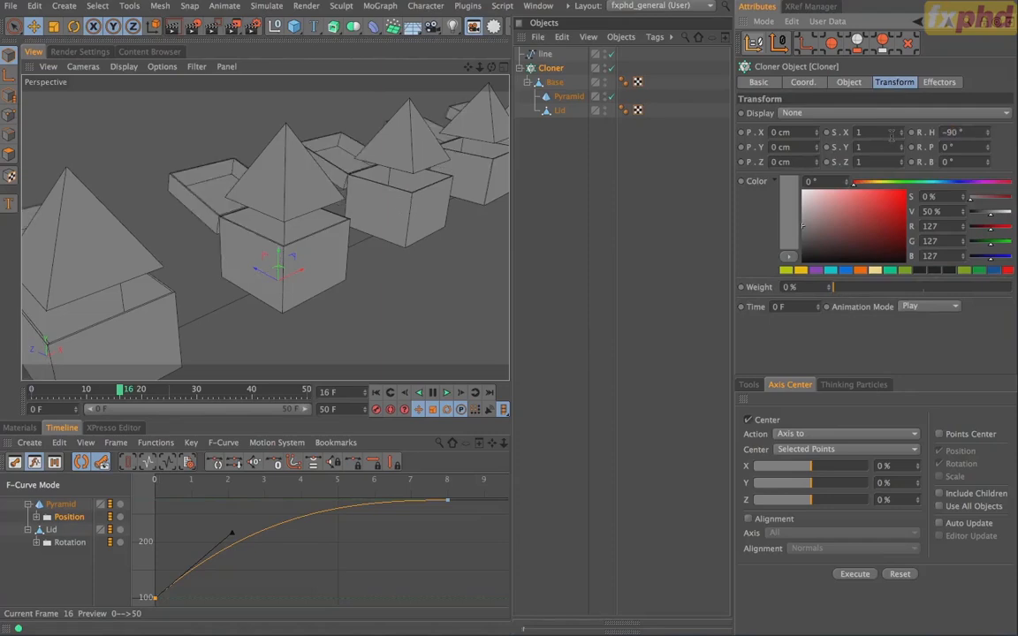
pyautogui.moveTo(121, 390); pyautogui.dragTo(33, 391)
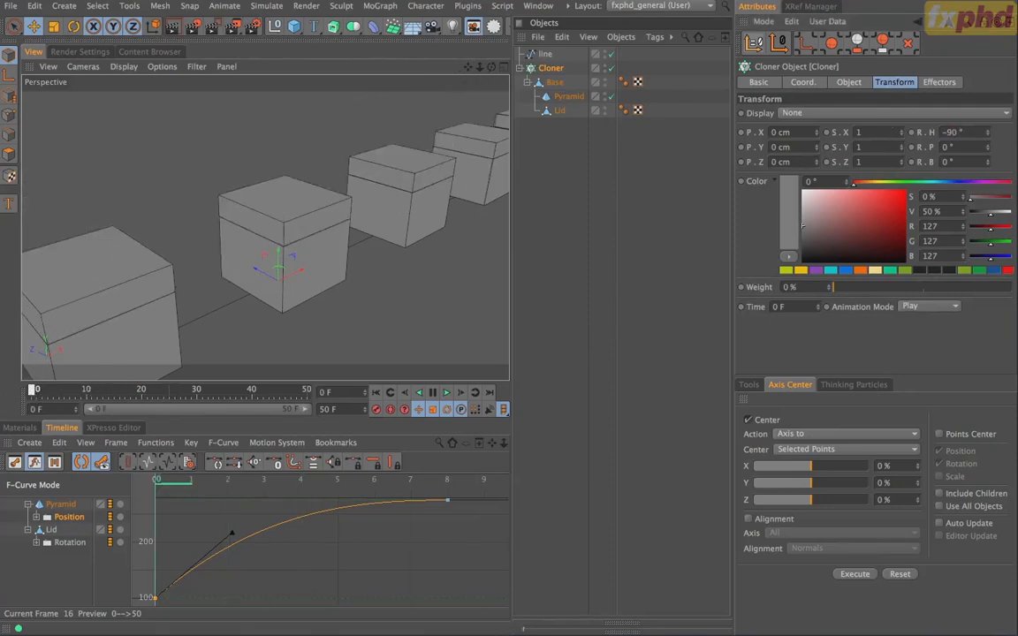
pyautogui.click(446, 393)
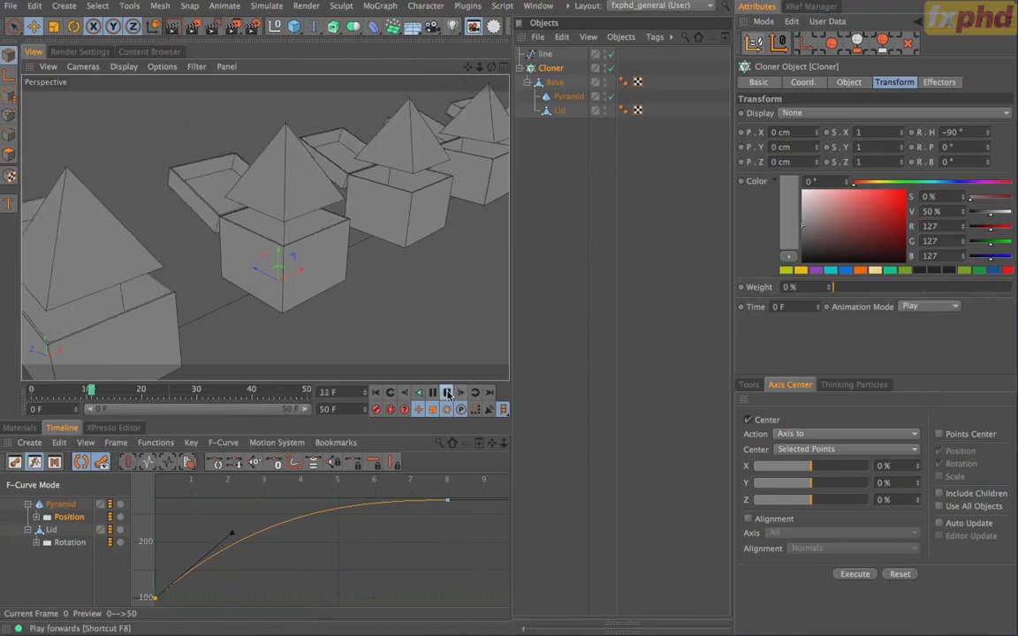
pyautogui.click(448, 393)
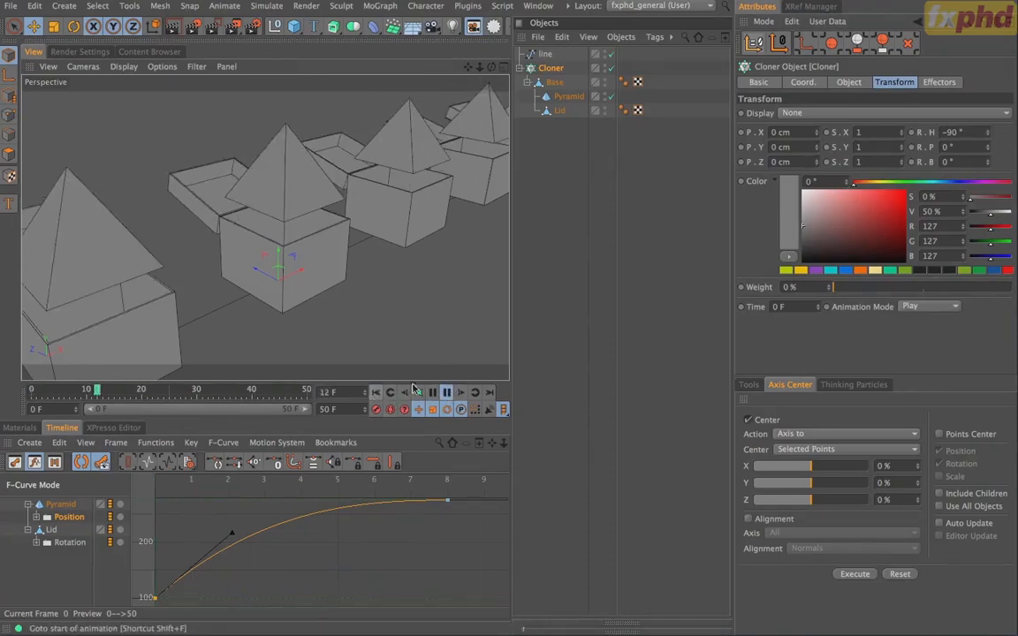
pyautogui.click(375, 392)
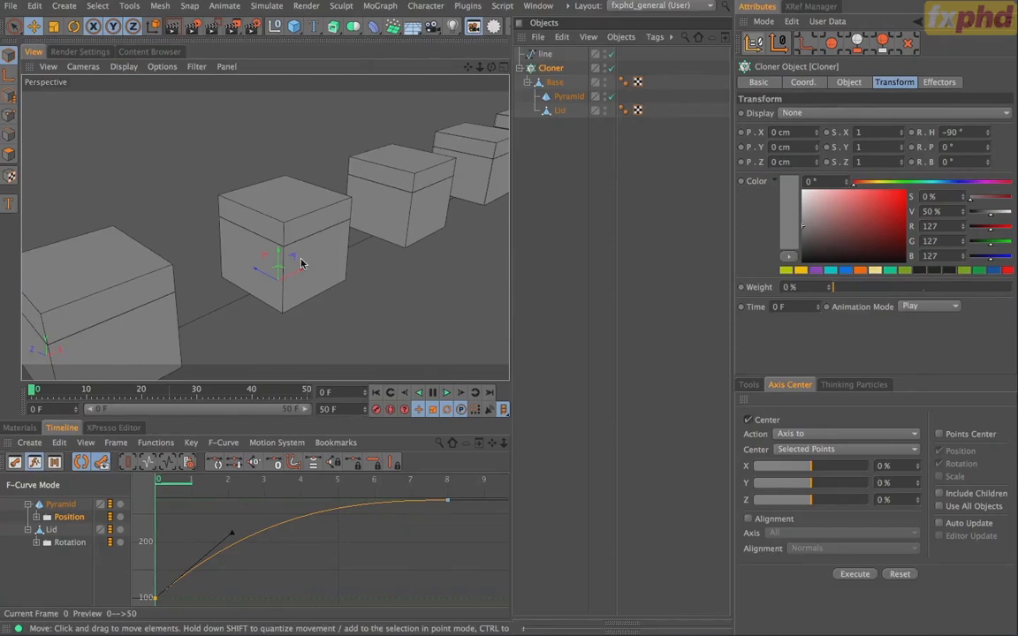
# Keyframe the Cloner's Offset at 0% on frame 0 and at 20% on frame 50.
pyautogui.click(847, 82)
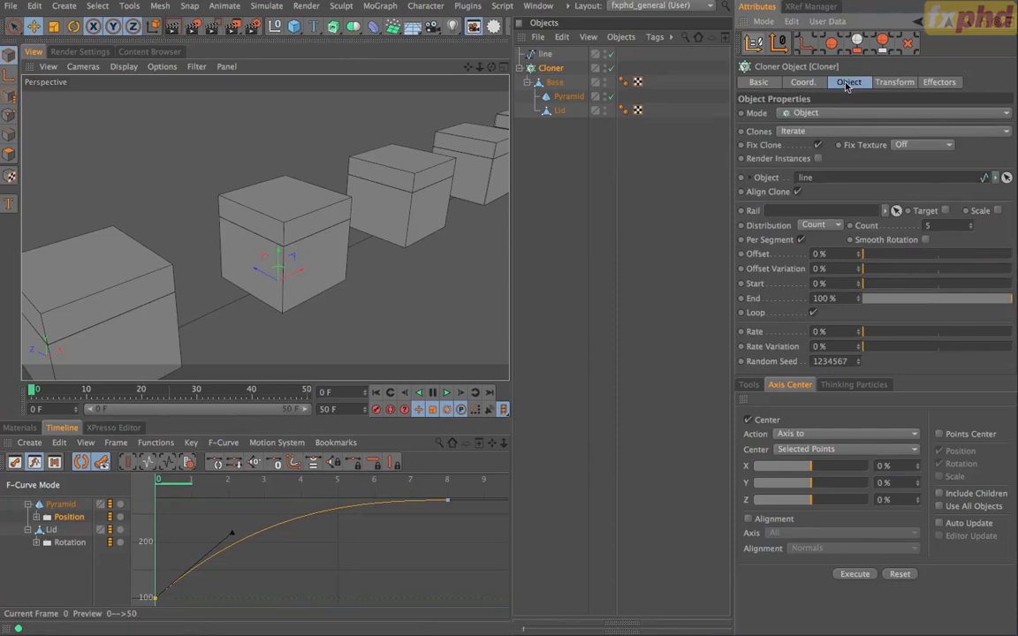
pyautogui.keyDown('ctrl'); pyautogui.click(741, 254); pyautogui.keyUp('ctrl')
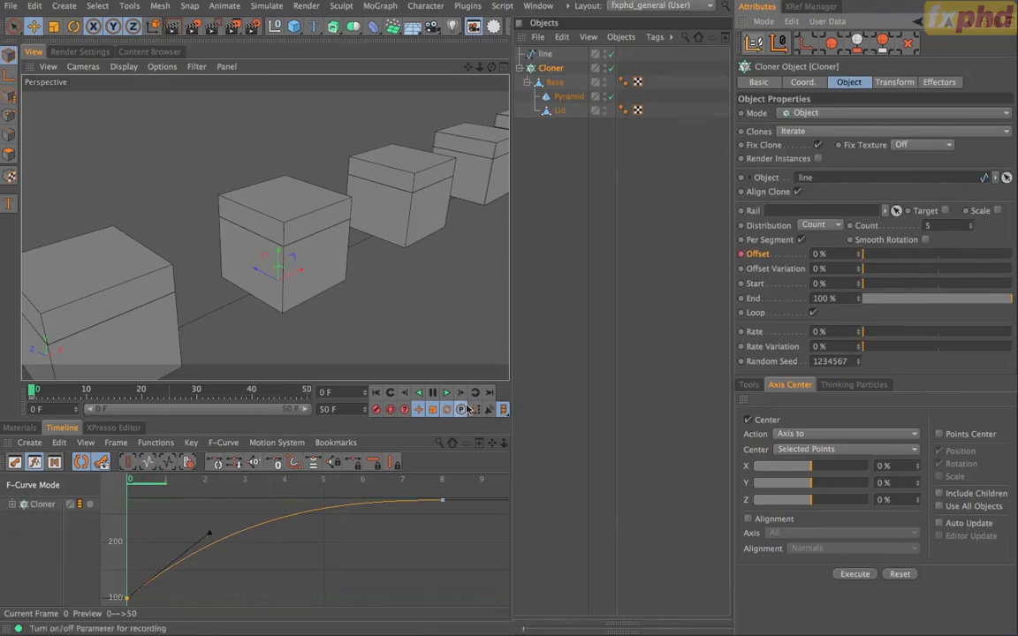
pyautogui.click(492, 393)
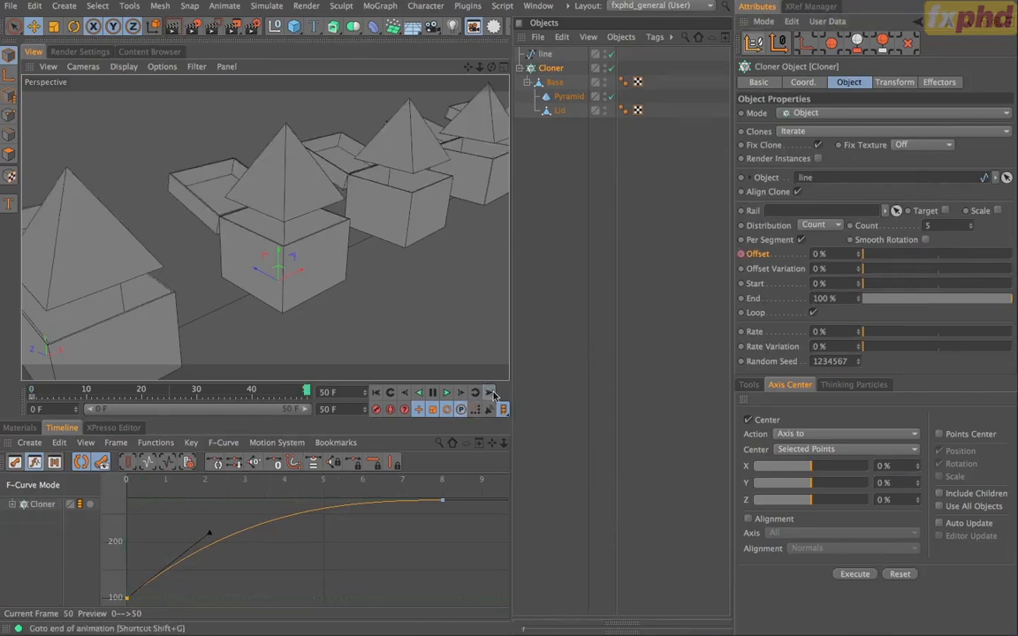
pyautogui.doubleClick(819, 253)
pyautogui.write('2')
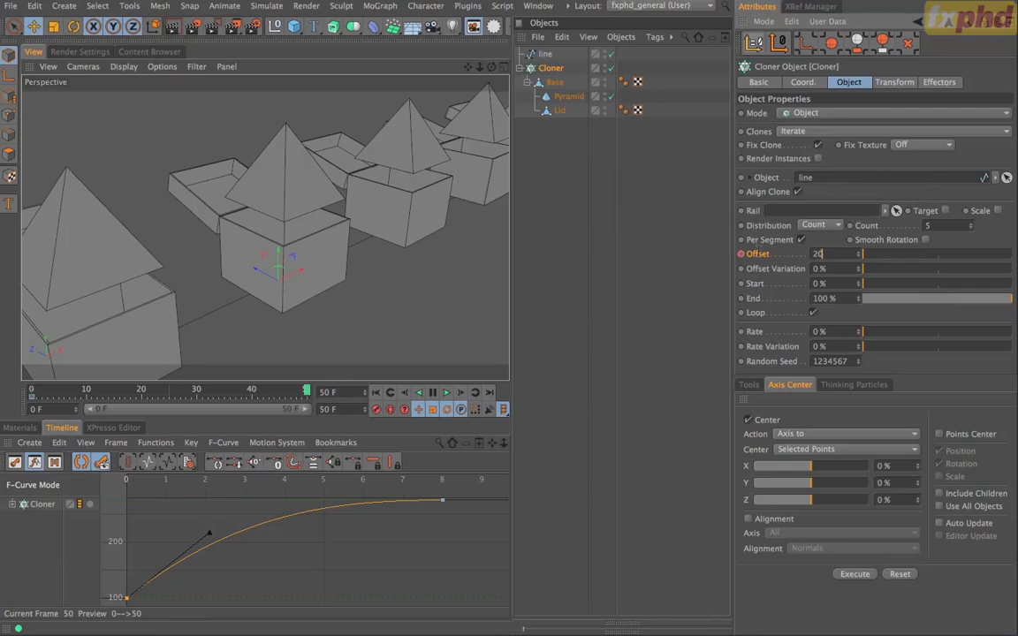
pyautogui.write('0')
pyautogui.press('Return')
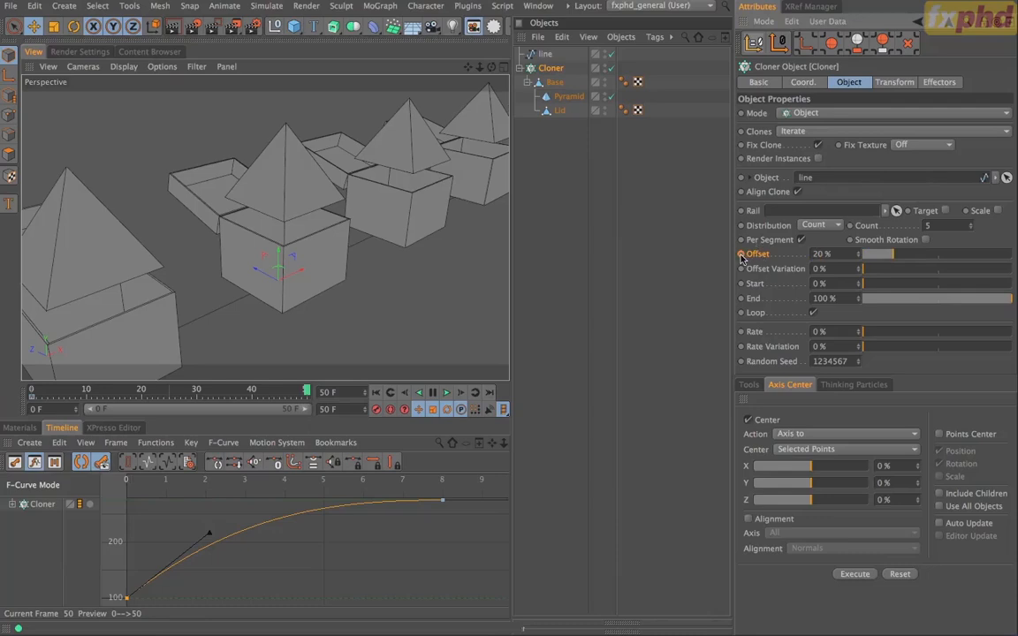
# Ease the Cloner's Offset curve by lengthening the tangents of its frame 0 and frame 50 keys, and play back the movement.
pyautogui.moveTo(35, 394); pyautogui.dragTo(28, 437)
pyautogui.click(41, 505)
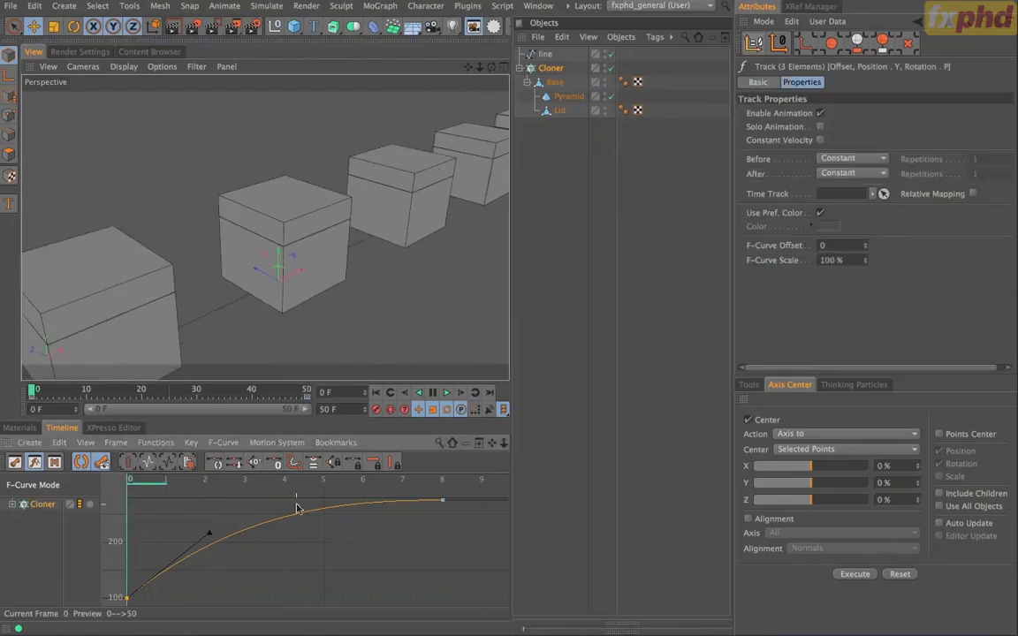
pyautogui.press('h')
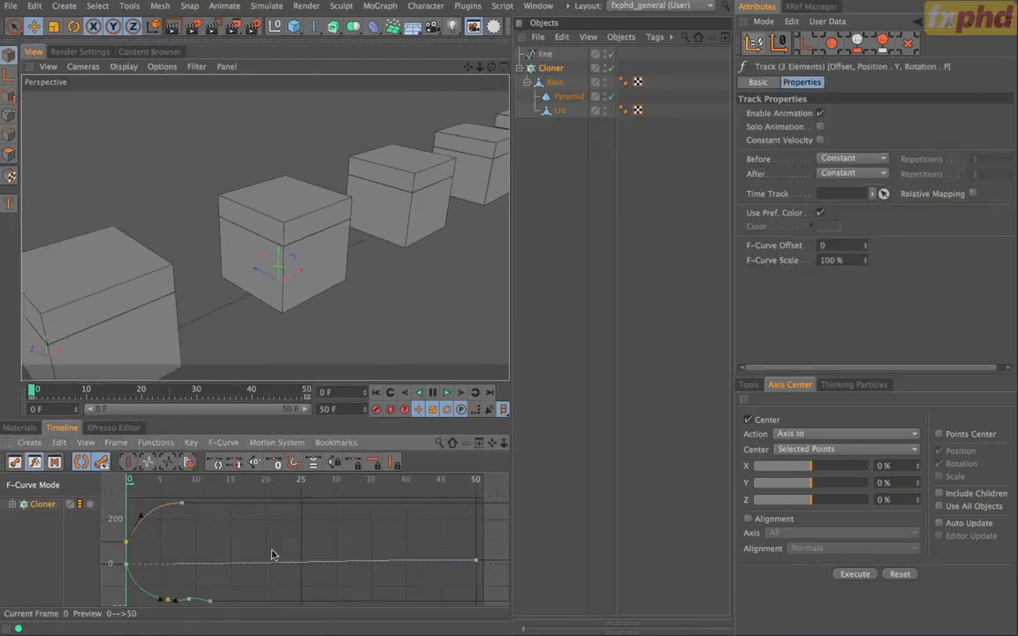
pyautogui.click(12, 504)
pyautogui.click(36, 516)
pyautogui.press('h')
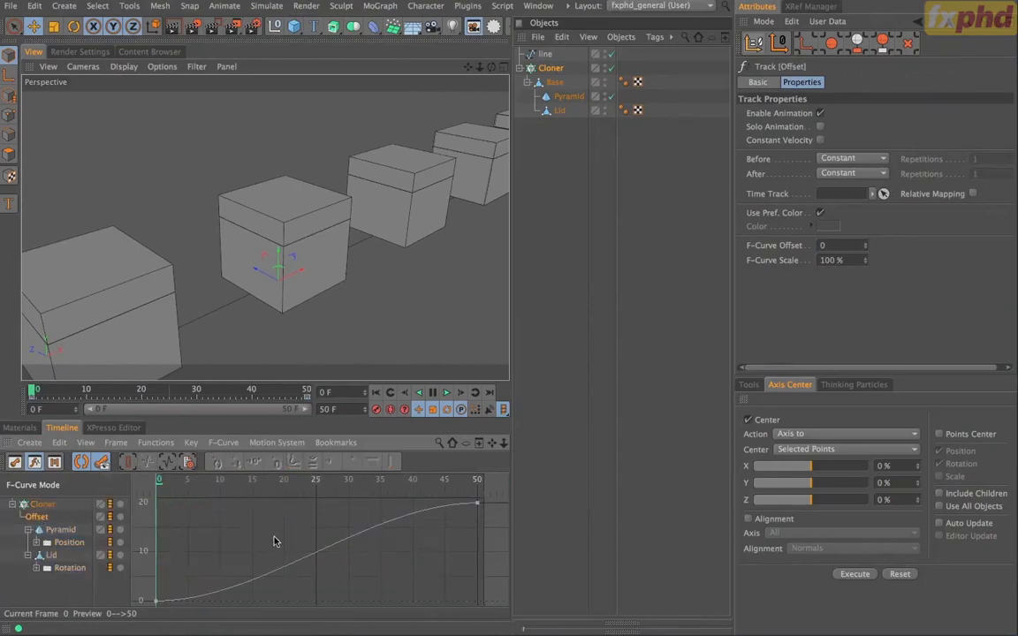
pyautogui.click(155, 601)
pyautogui.moveTo(228, 604); pyautogui.dragTo(327, 592)
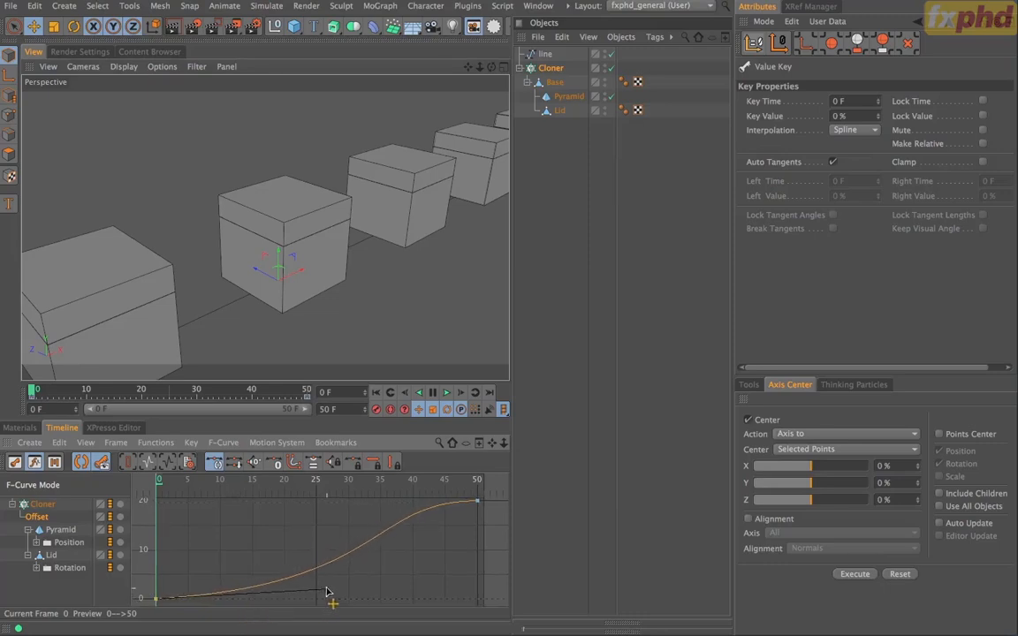
pyautogui.click(477, 501)
pyautogui.moveTo(397, 504); pyautogui.dragTo(286, 527)
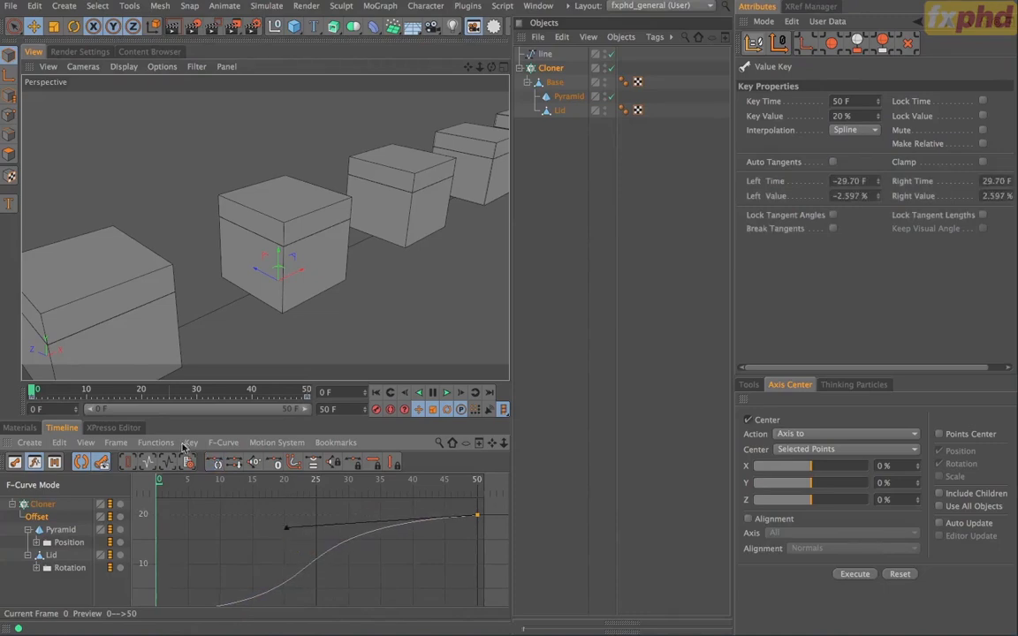
pyautogui.click(446, 394)
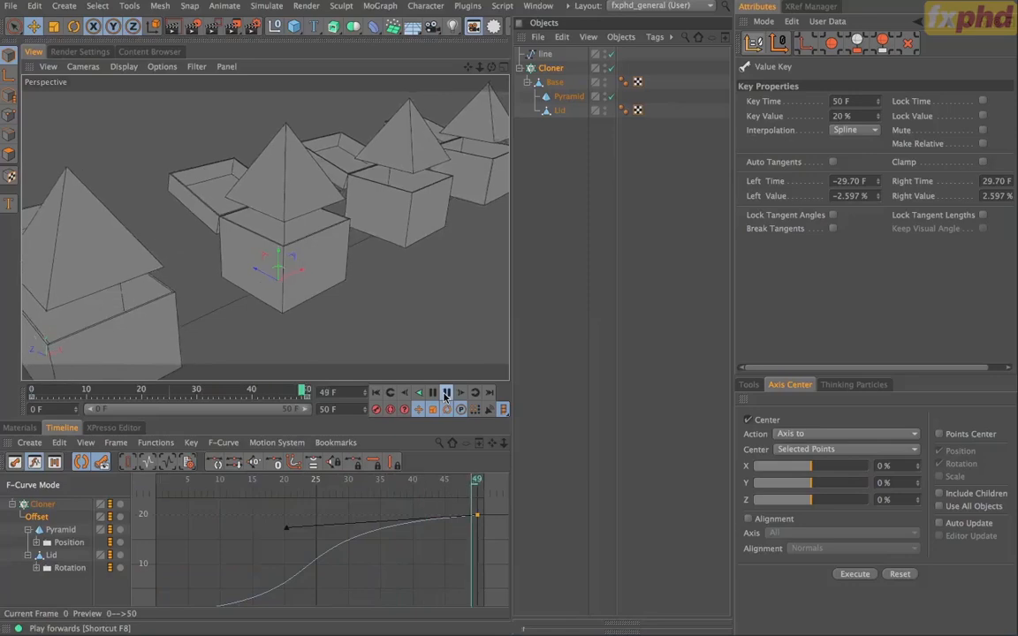
pyautogui.click(378, 394)
# Set the Cloner's Animation Mode to Fixed in its transform settings.
pyautogui.click(559, 69)
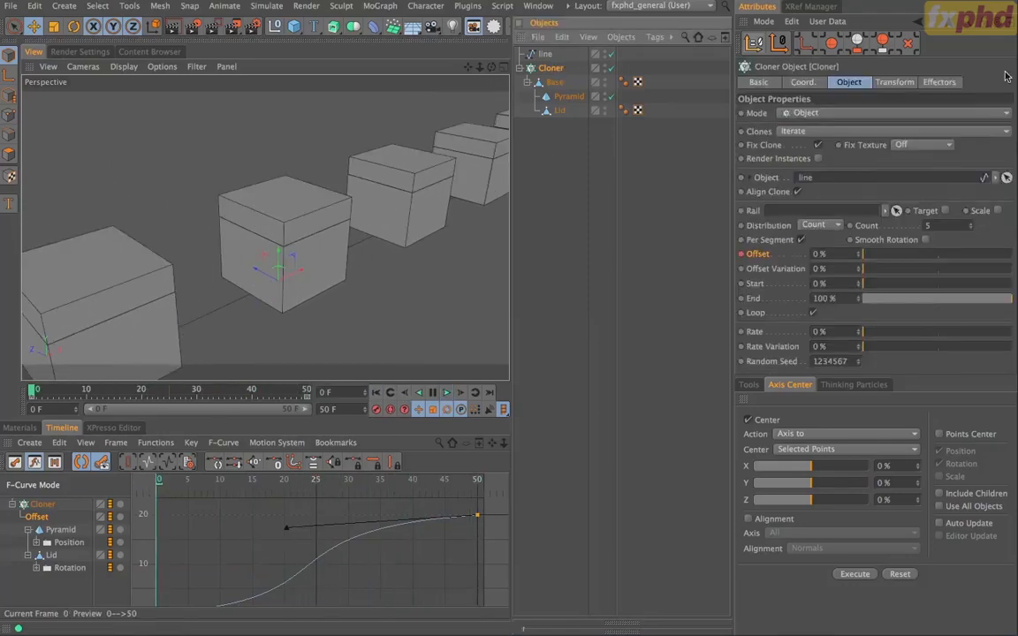
pyautogui.click(895, 82)
pyautogui.click(933, 307)
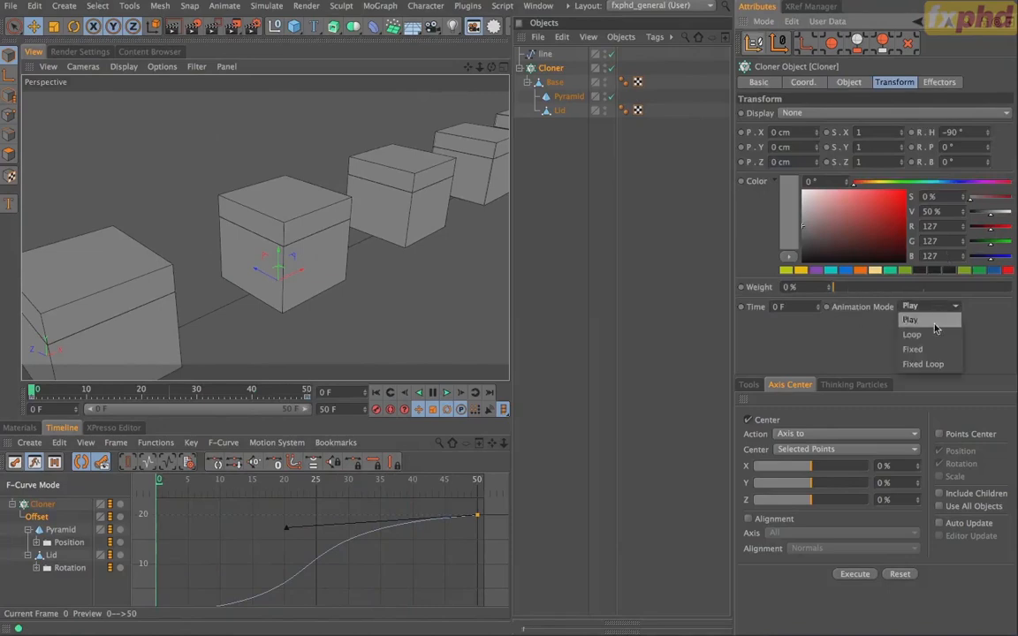
pyautogui.click(935, 349)
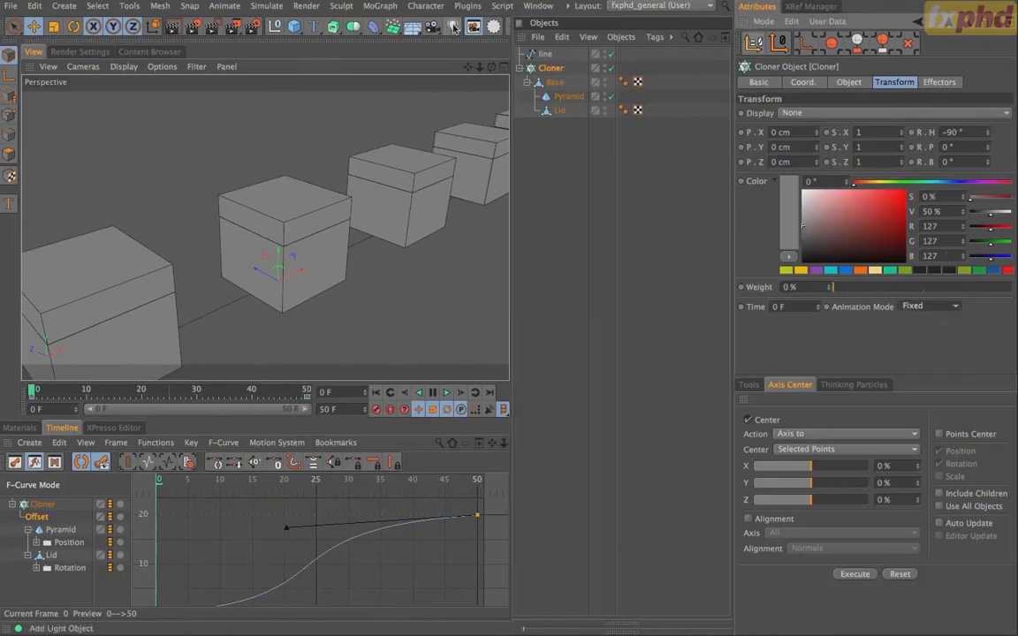
# Add a Plain effector to the Cloner.
pyautogui.click(380, 6)
pyautogui.moveTo(433, 30)
pyautogui.click(491, 41)
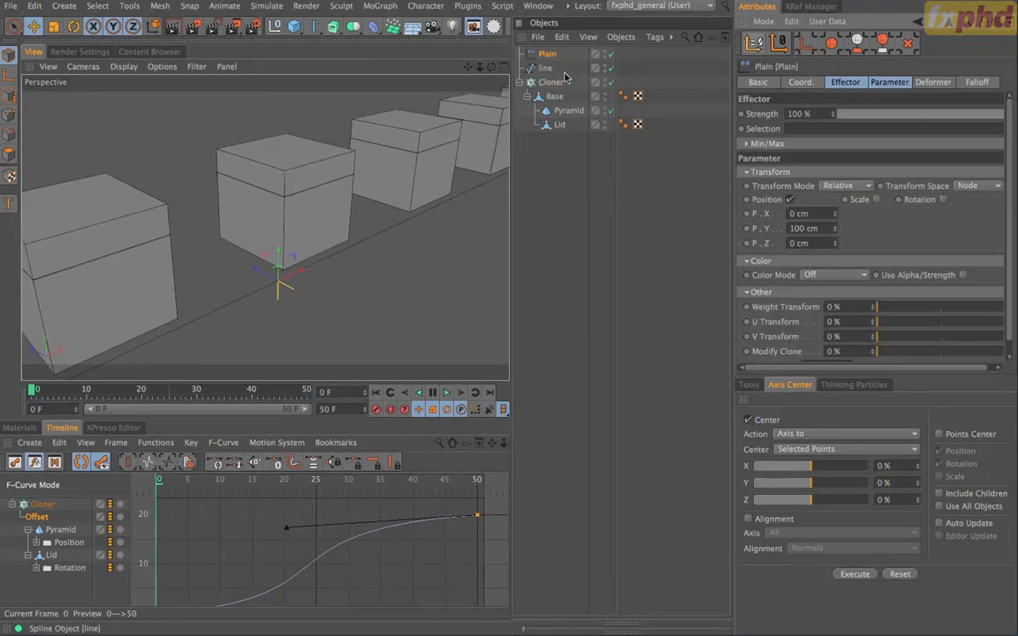
# Turn off the Plain effector's Position transform and set its Time Offset to 12 F to match the lid's last rotation key.
pyautogui.click(790, 200)
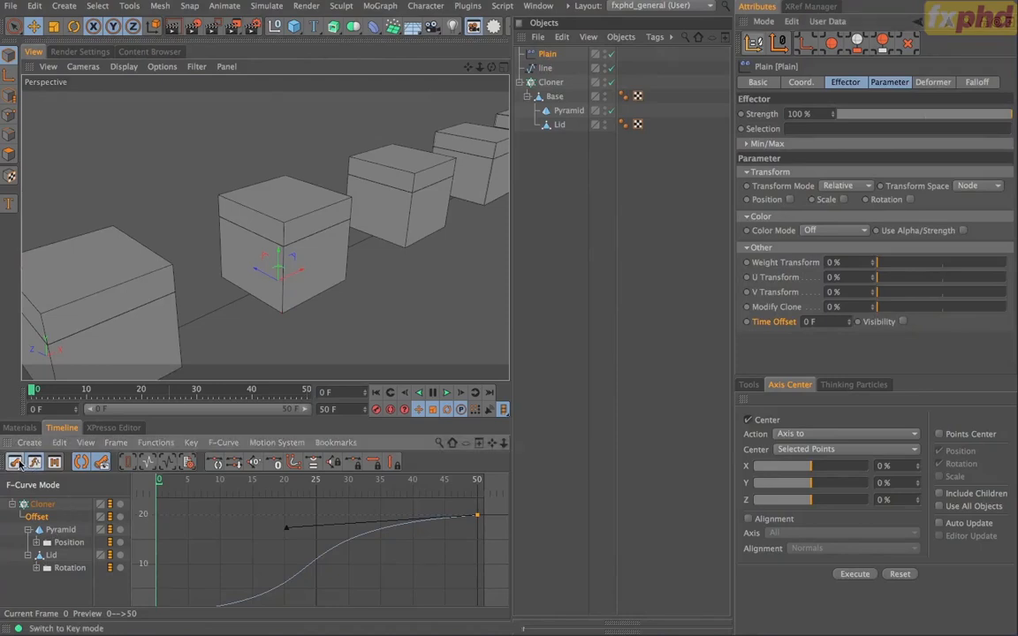
pyautogui.press('Tab')
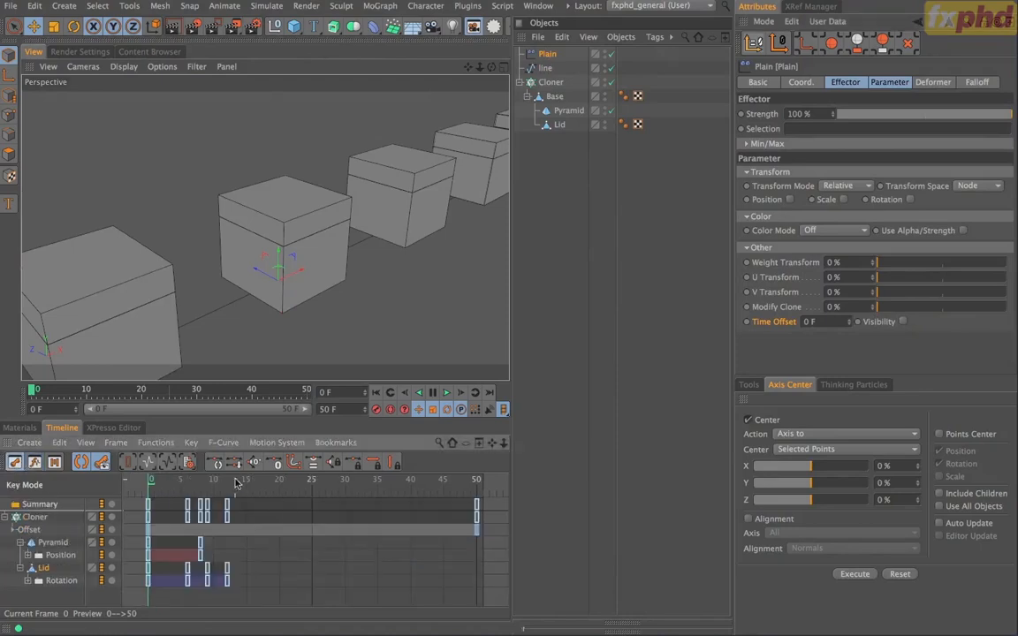
pyautogui.click(227, 507)
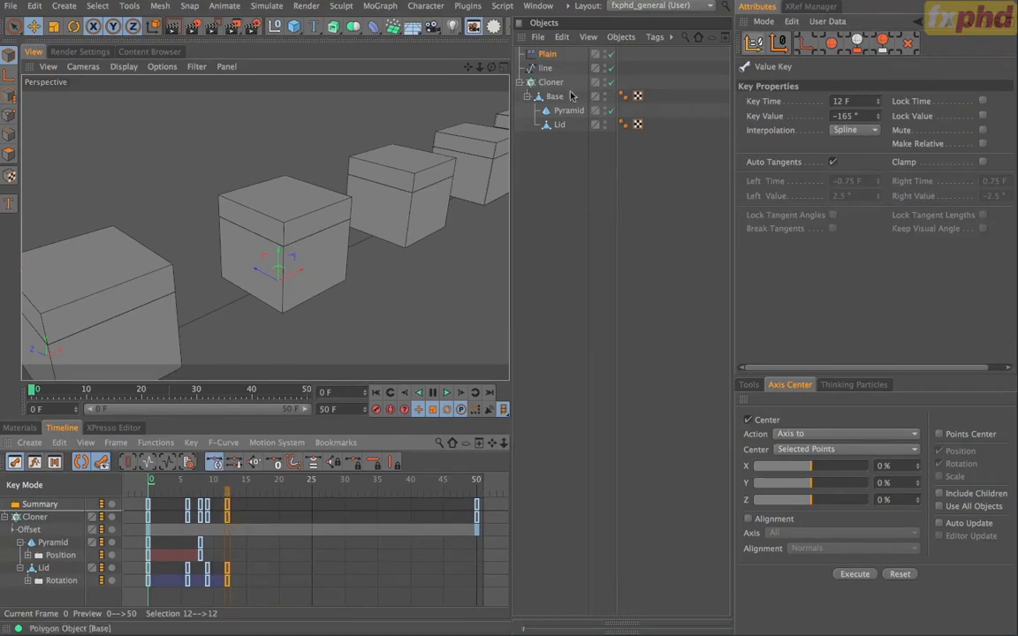
pyautogui.click(546, 53)
pyautogui.click(811, 321)
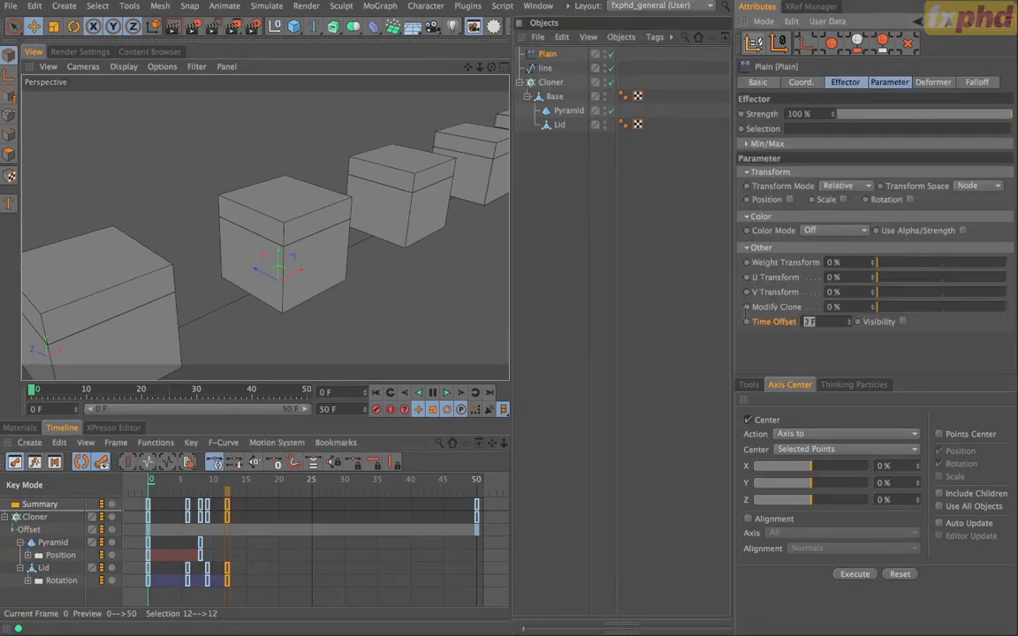
pyautogui.write('12')
pyautogui.press('Return')
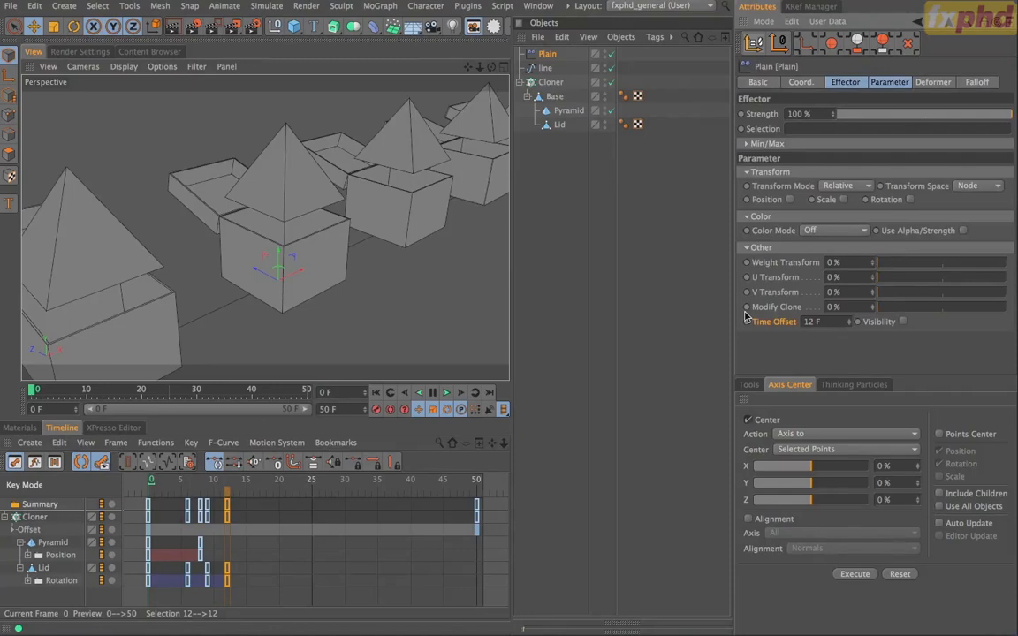
# Give the Plain effector a Box falloff scaled to 221% and raise it to surround the middle clone.
pyautogui.click(975, 82)
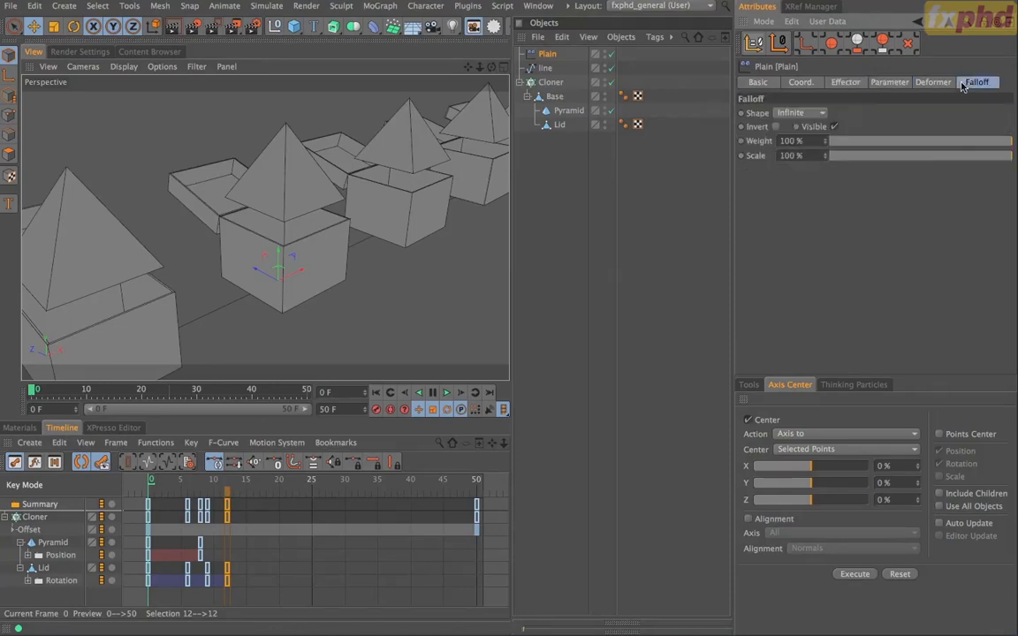
pyautogui.click(800, 113)
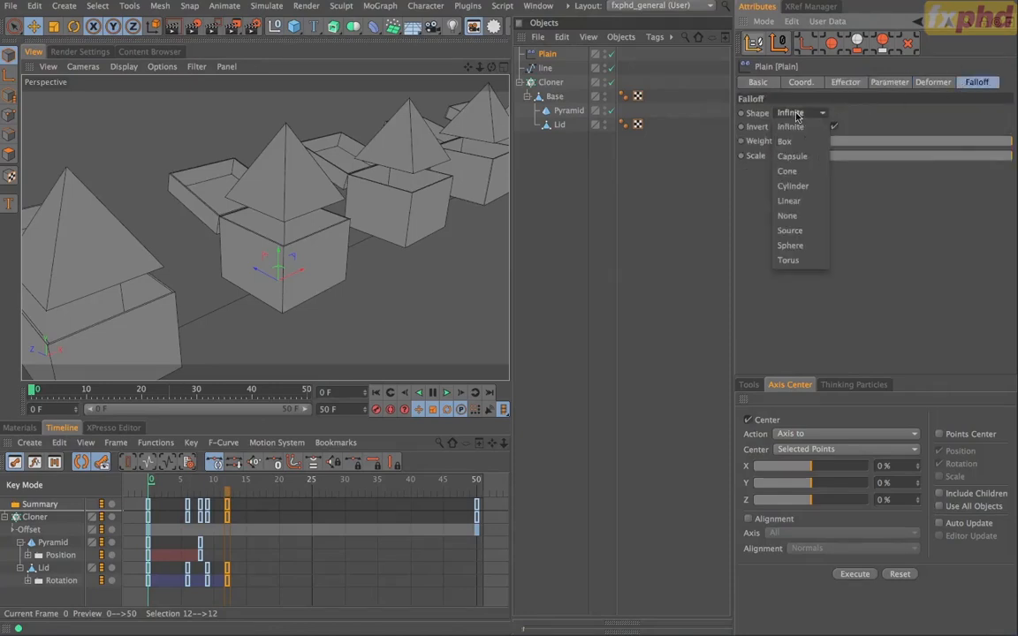
pyautogui.click(786, 141)
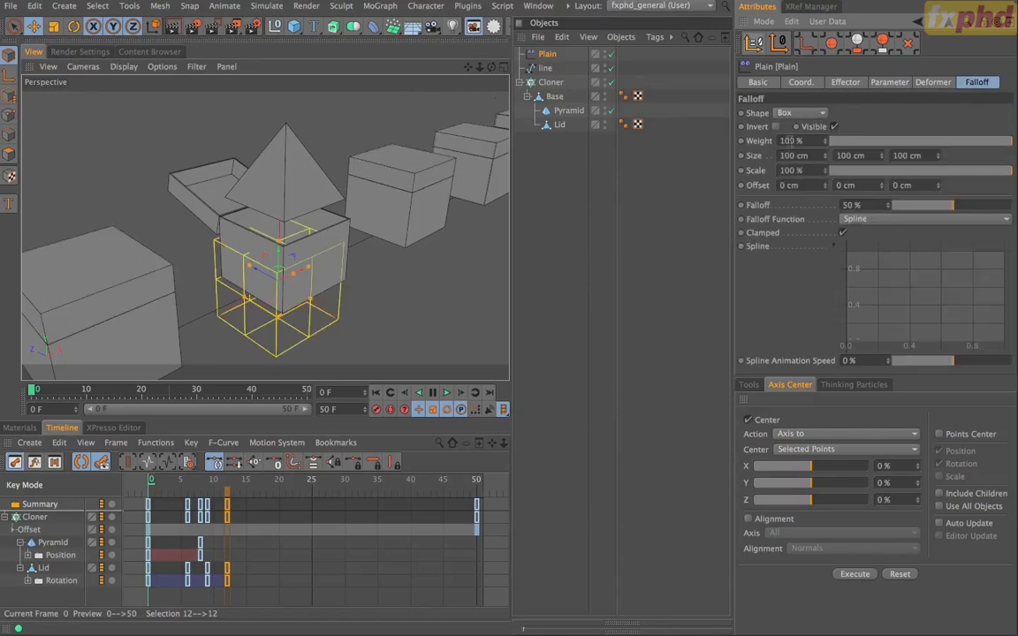
pyautogui.moveTo(279, 241); pyautogui.dragTo(275, 211)
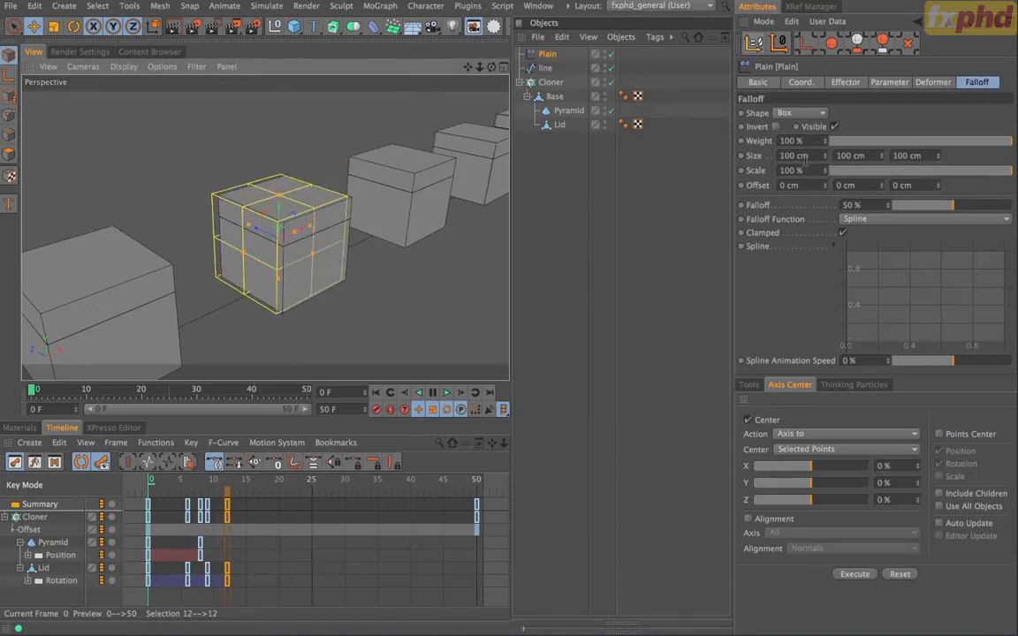
pyautogui.moveTo(825, 170); pyautogui.dragTo(826, 88)
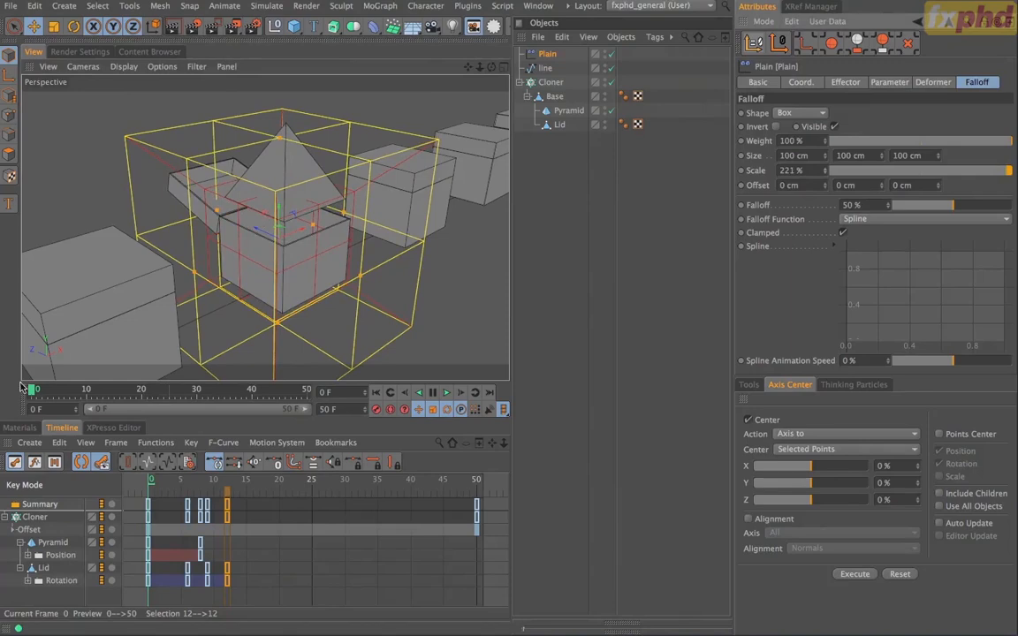
# Hide the Plain effector's falloff shape and play the animation to preview the boxes opening along the spline.
pyautogui.click(55, 390)
pyautogui.moveTo(55, 390); pyautogui.dragTo(332, 399)
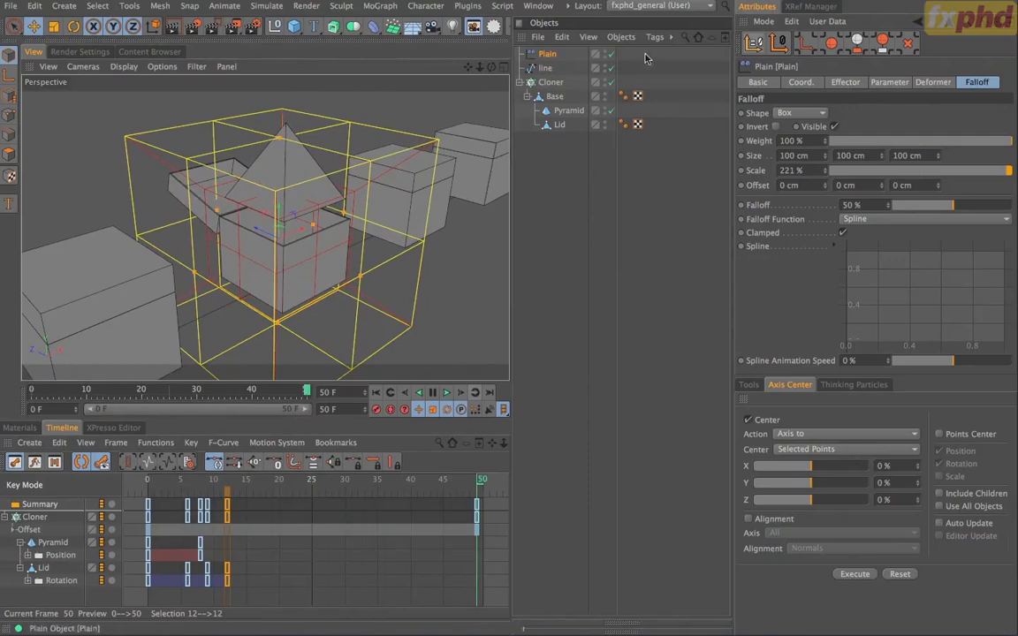
pyautogui.click(835, 126)
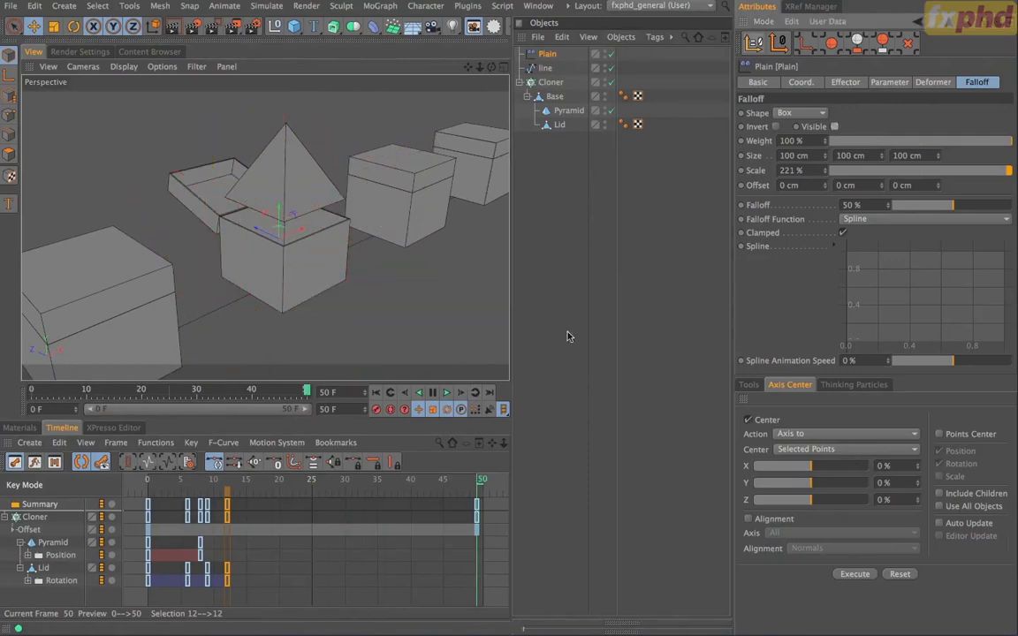
pyautogui.click(447, 391)
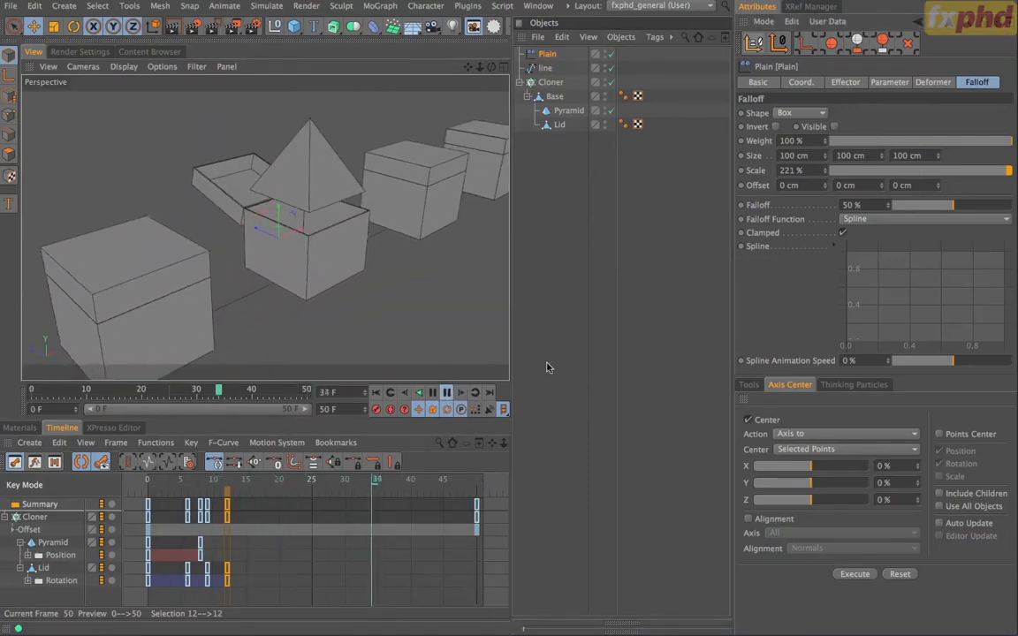
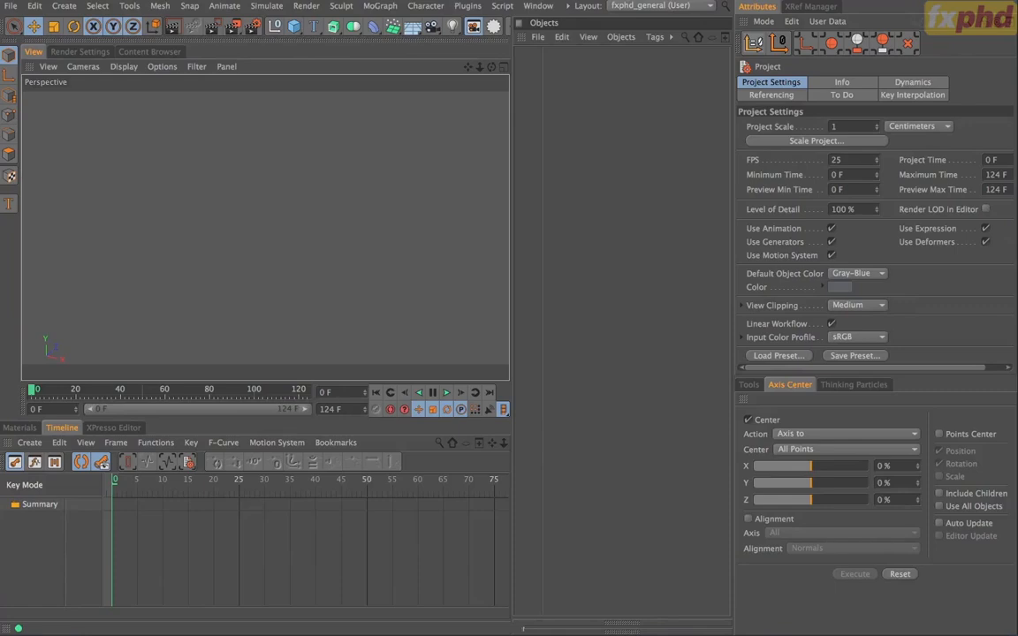
# Create a capsule in the empty scene with +X orientation and a 25 cm radius.
pyautogui.click(294, 25)
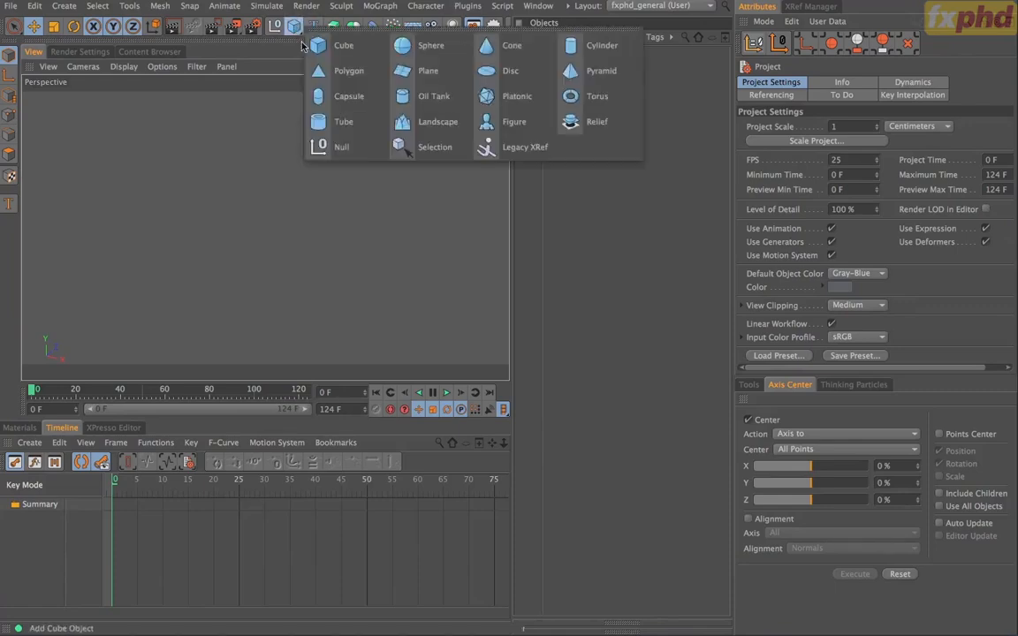
pyautogui.click(349, 97)
pyautogui.click(848, 188)
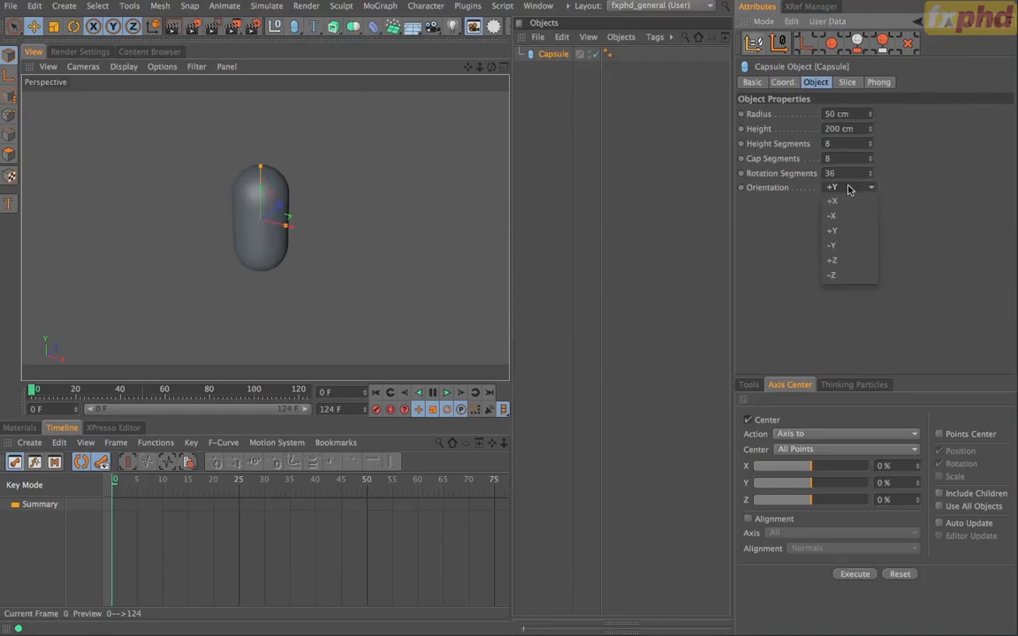
pyautogui.click(835, 202)
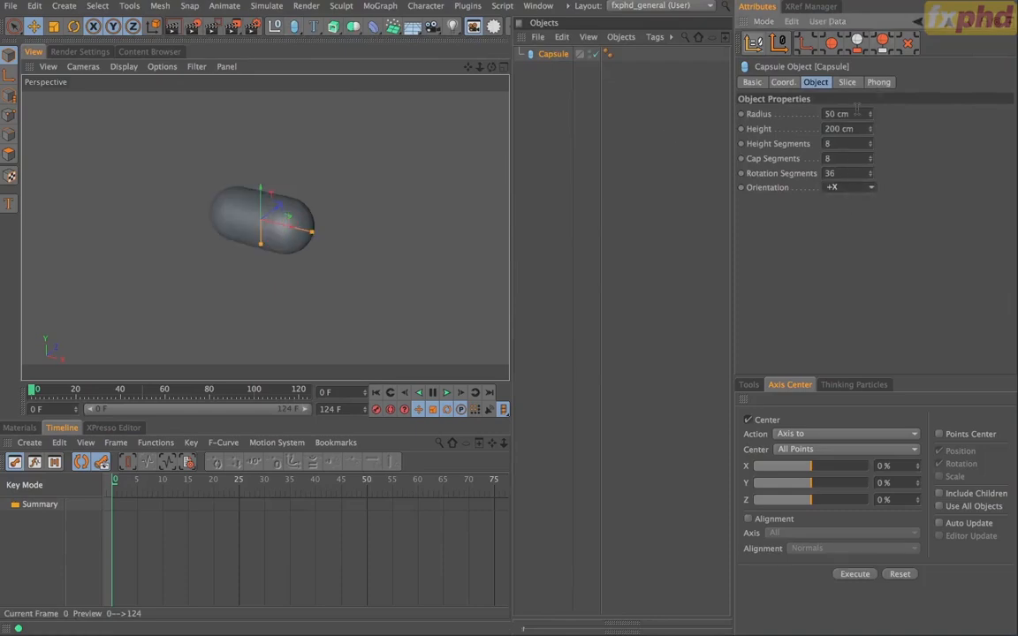
pyautogui.moveTo(850, 114); pyautogui.dragTo(784, 108)
pyautogui.write('25')
pyautogui.press('Return')
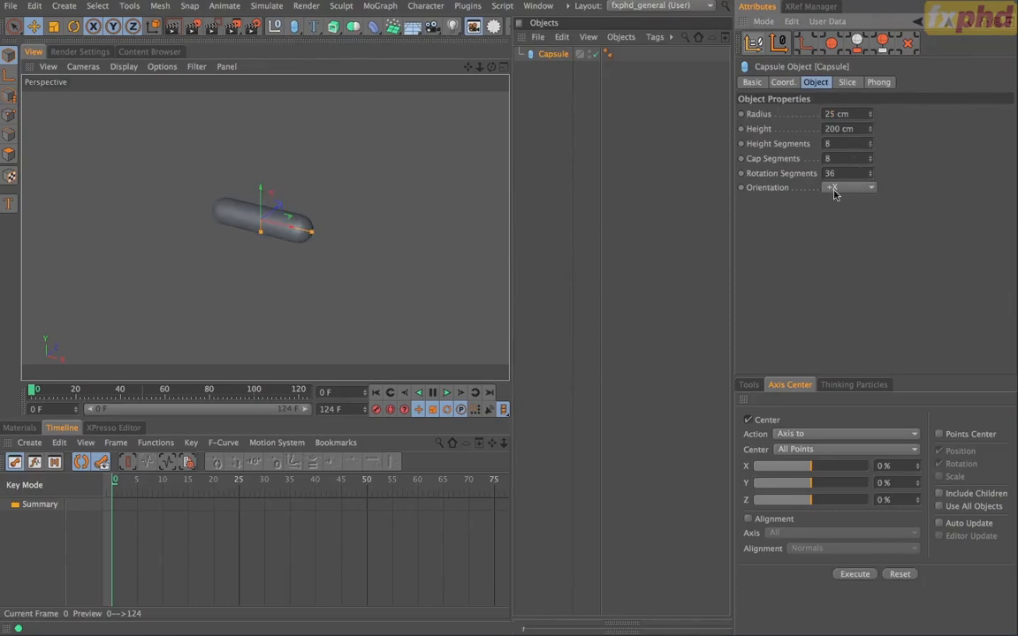
# Add a Bend deformer as a child of the capsule and set its strength to 40°.
pyautogui.click(552, 58)
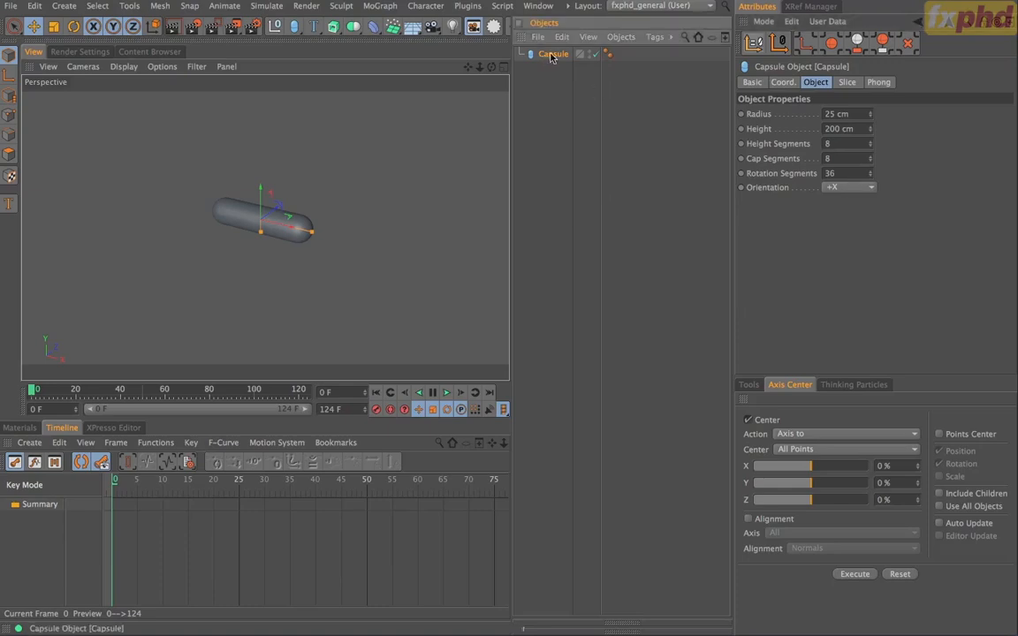
pyautogui.keyDown('shift'); pyautogui.click(373, 30); pyautogui.keyUp('shift')
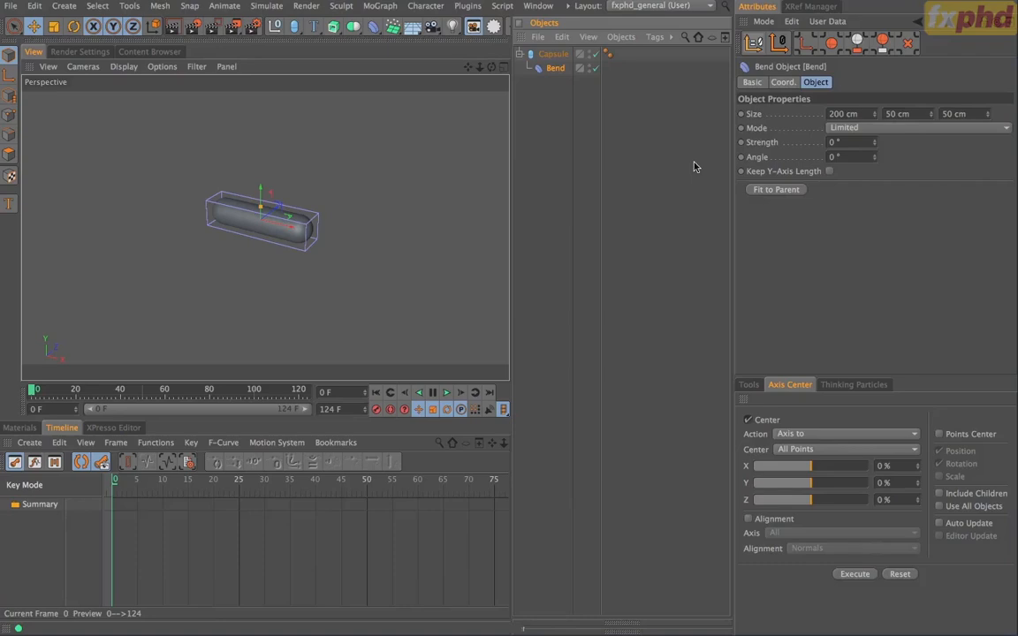
pyautogui.click(827, 142)
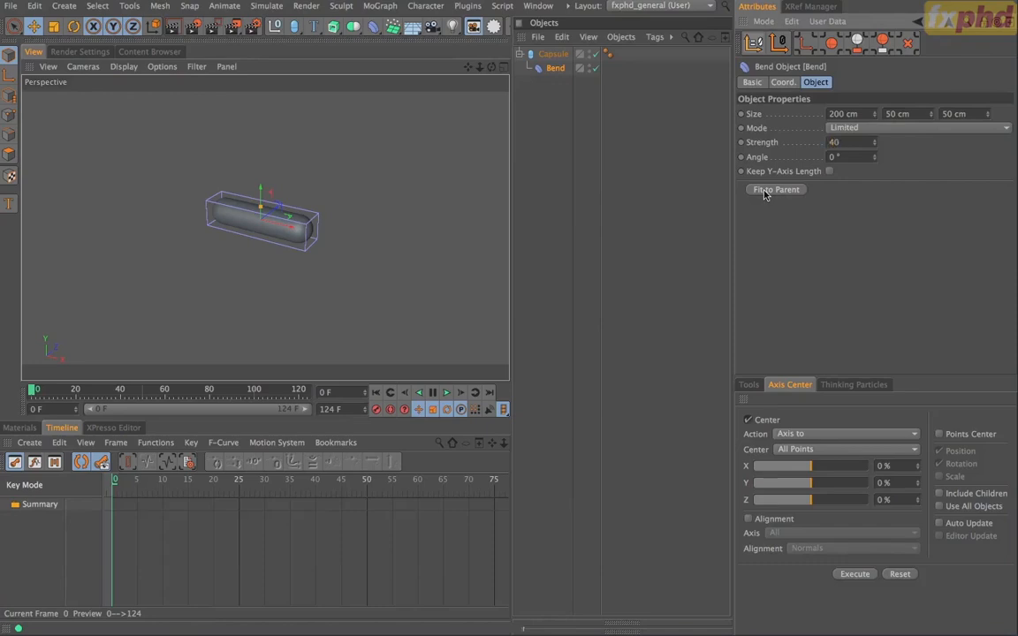
pyautogui.press('Return')
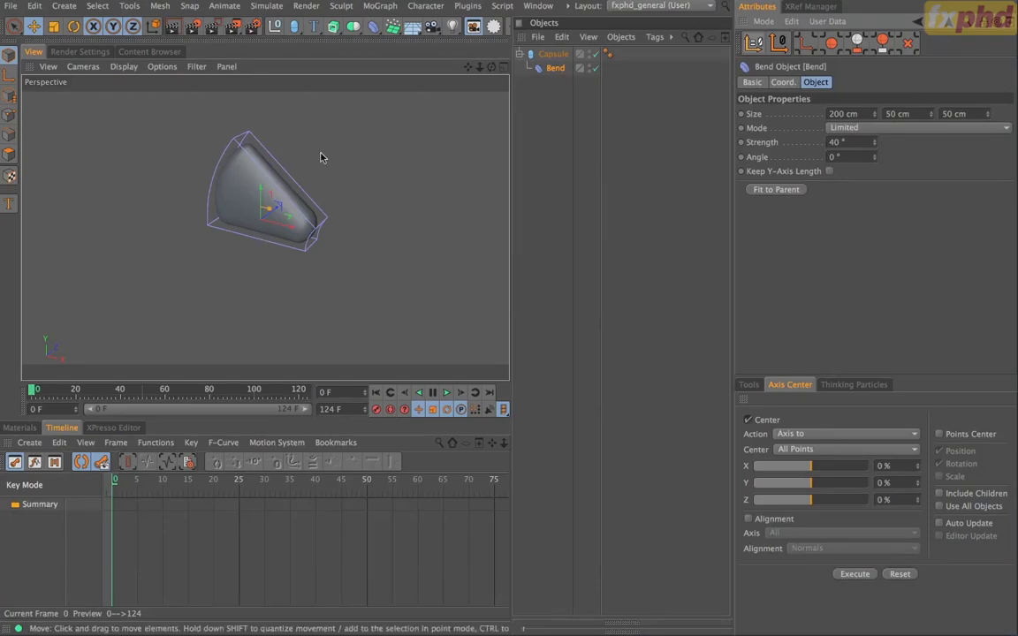
# Rotate the Bend deformer to align with the capsule's length and fit it to its parent.
pyautogui.press('r')
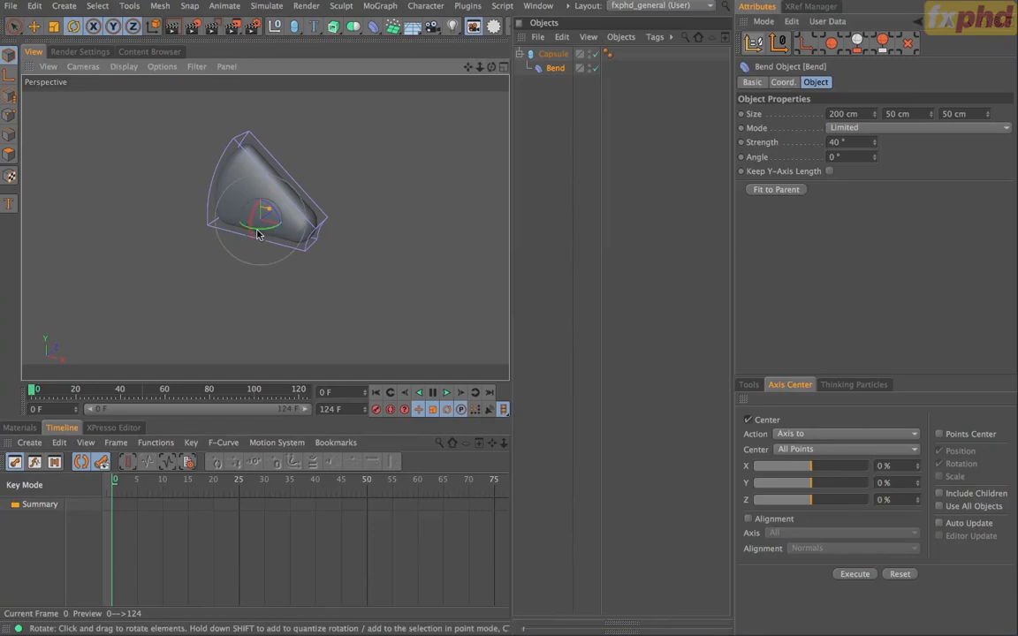
pyautogui.moveTo(258, 235); pyautogui.dragTo(245, 254)
pyautogui.moveTo(243, 212)
pyautogui.mouseDown()
pyautogui.moveTo(237, 232)
pyautogui.moveTo(235, 222)
pyautogui.mouseUp()
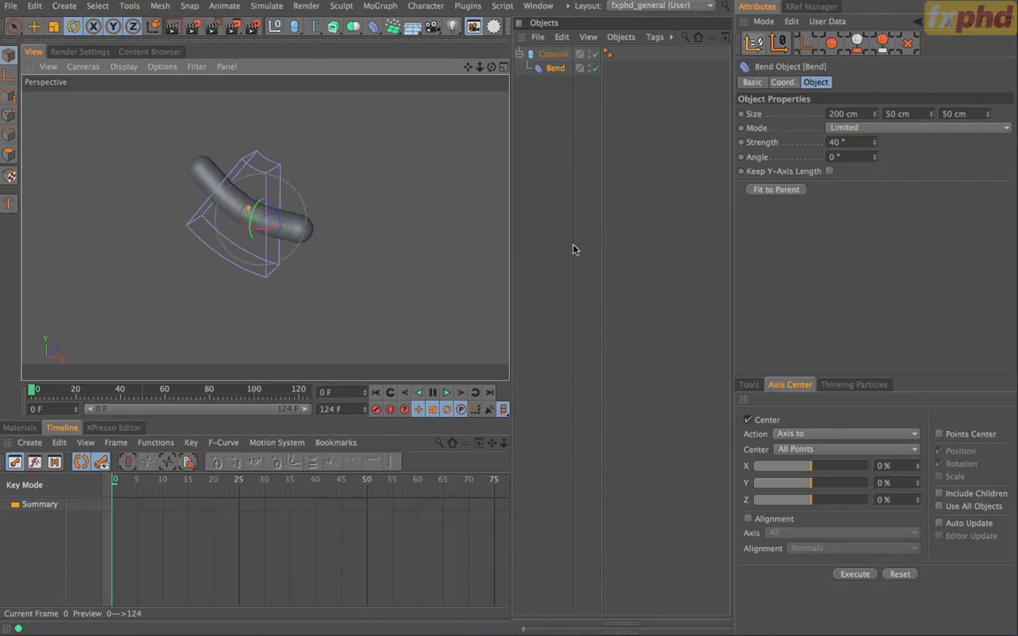
pyautogui.click(765, 191)
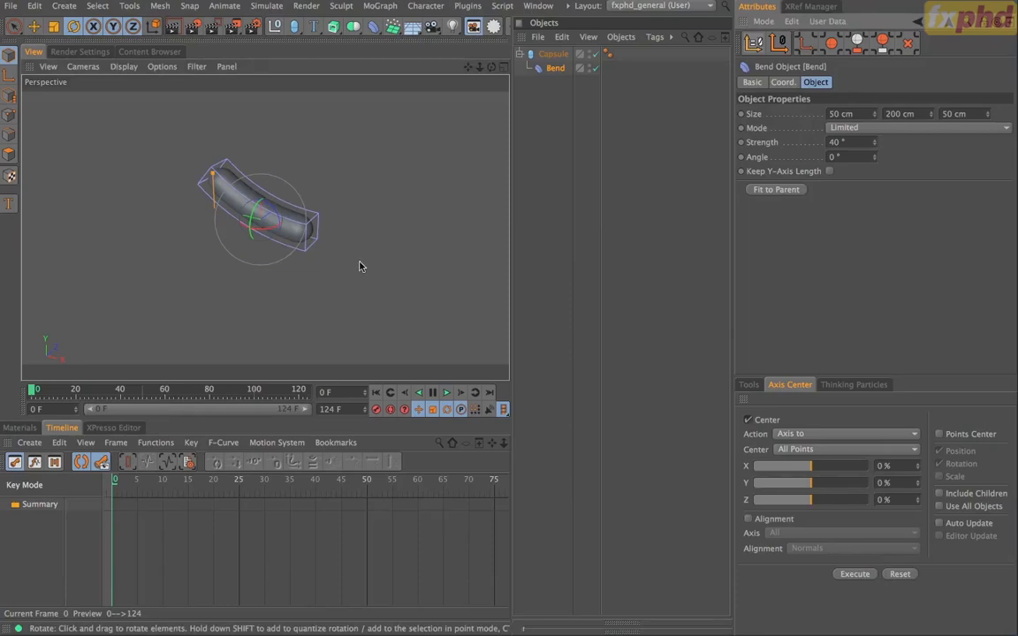
# Group the capsule and its Bend deformer under a null named Sausage.
pyautogui.click(550, 56)
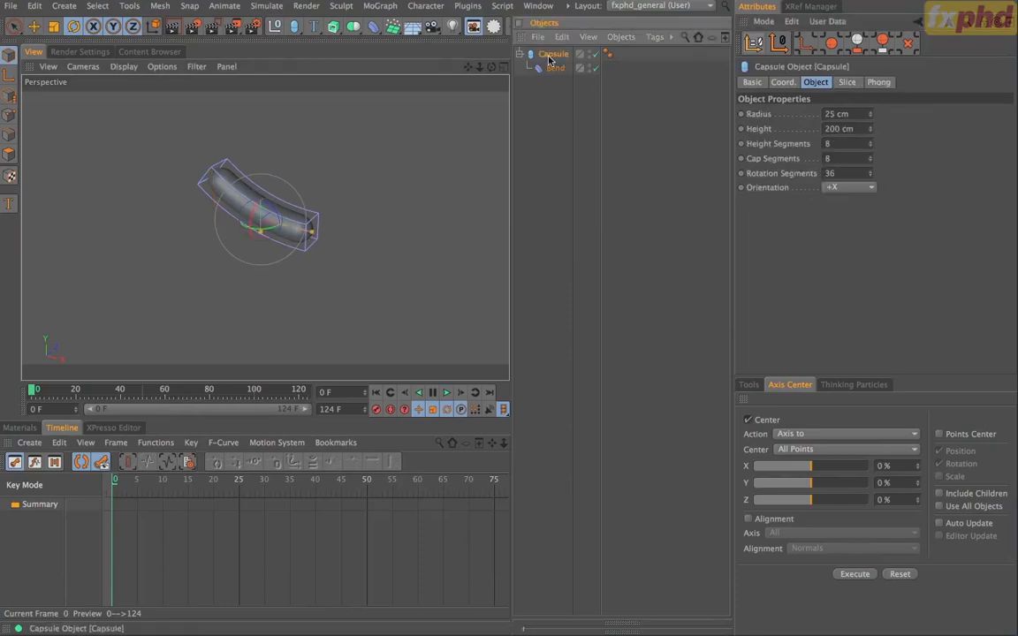
pyautogui.hotkey('alt', 'g')
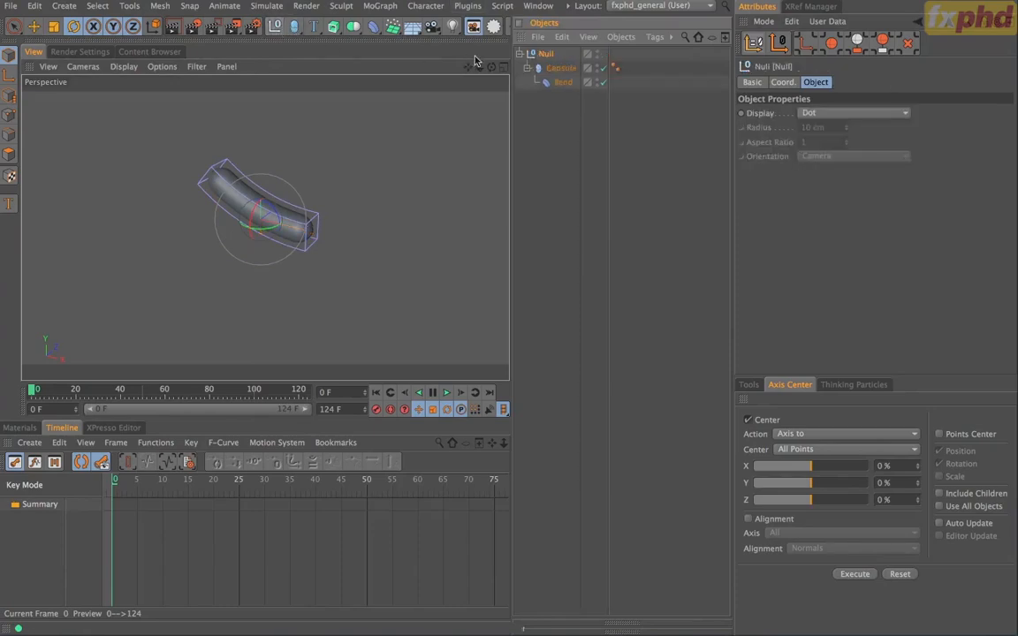
pyautogui.doubleClick(545, 55)
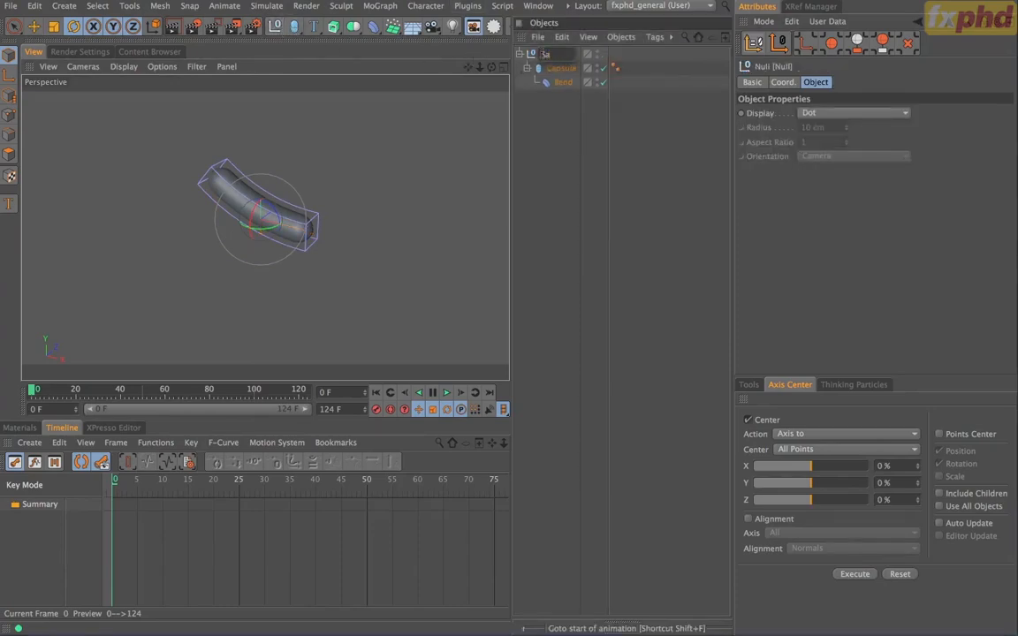
pyautogui.press('Return')
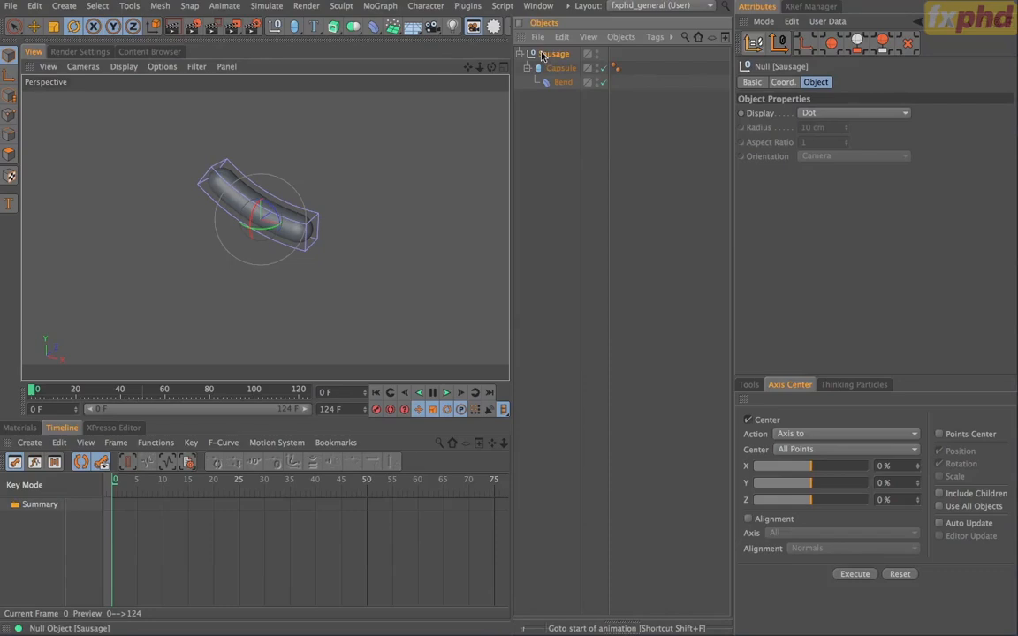
# In the front view, rotate the capsule until both ends of its bent shape are level.
pyautogui.press('F4')
pyautogui.click(555, 68)
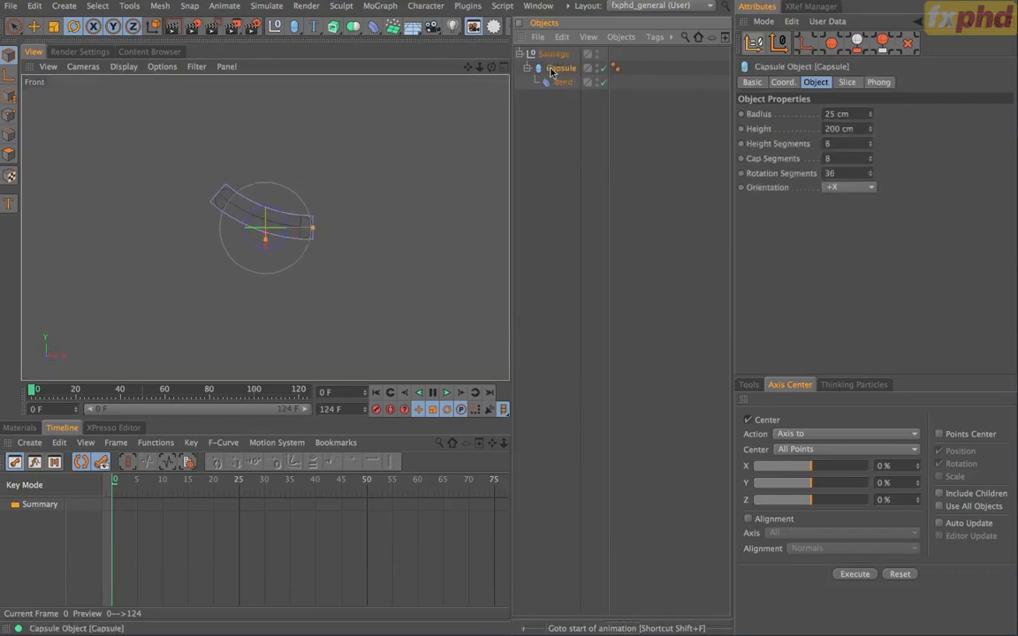
pyautogui.moveTo(372, 223); pyautogui.dragTo(359, 188)
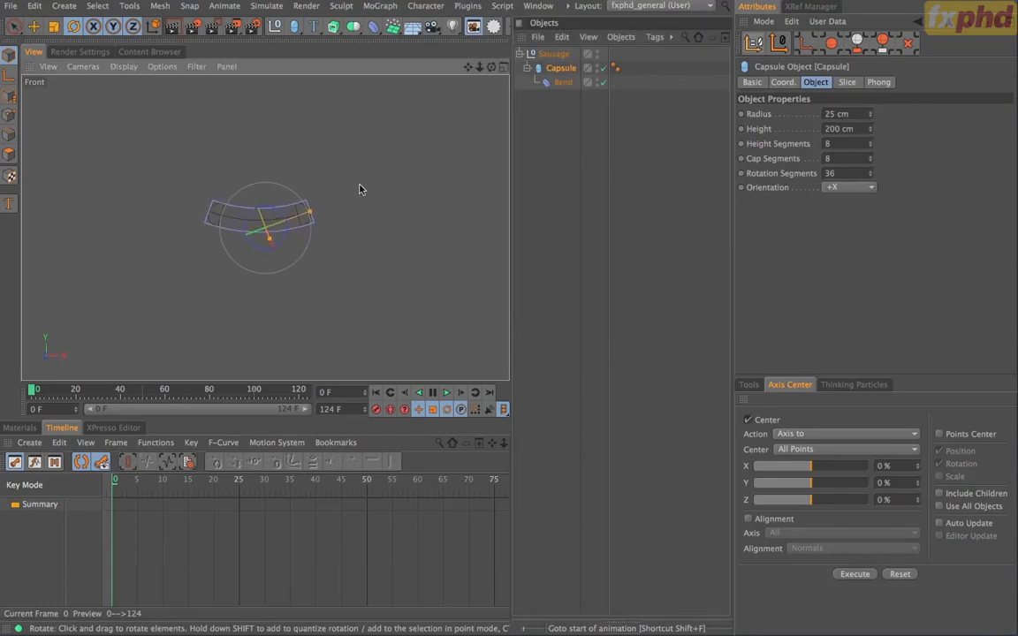
# Move the capsule so the lowest point of its curve sits centered on the Sausage null's axis.
pyautogui.press('o')
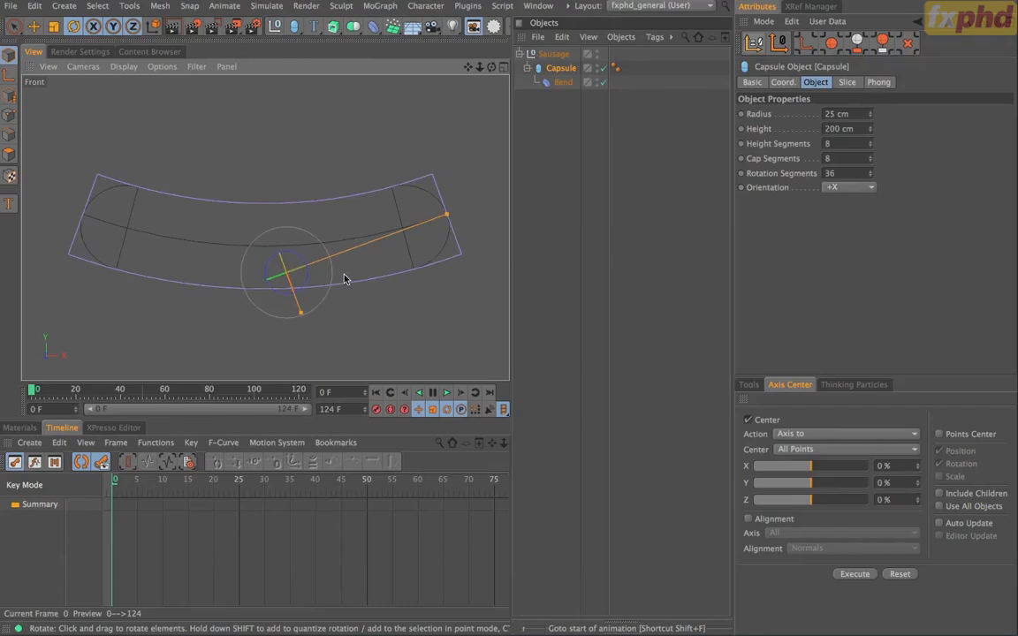
pyautogui.press('e')
pyautogui.moveTo(379, 334)
pyautogui.mouseDown()
pyautogui.moveTo(391, 274)
pyautogui.moveTo(369, 320)
pyautogui.mouseUp()
pyautogui.moveTo(382, 329)
pyautogui.mouseDown()
pyautogui.moveTo(398, 310)
pyautogui.moveTo(396, 319)
pyautogui.mouseUp()
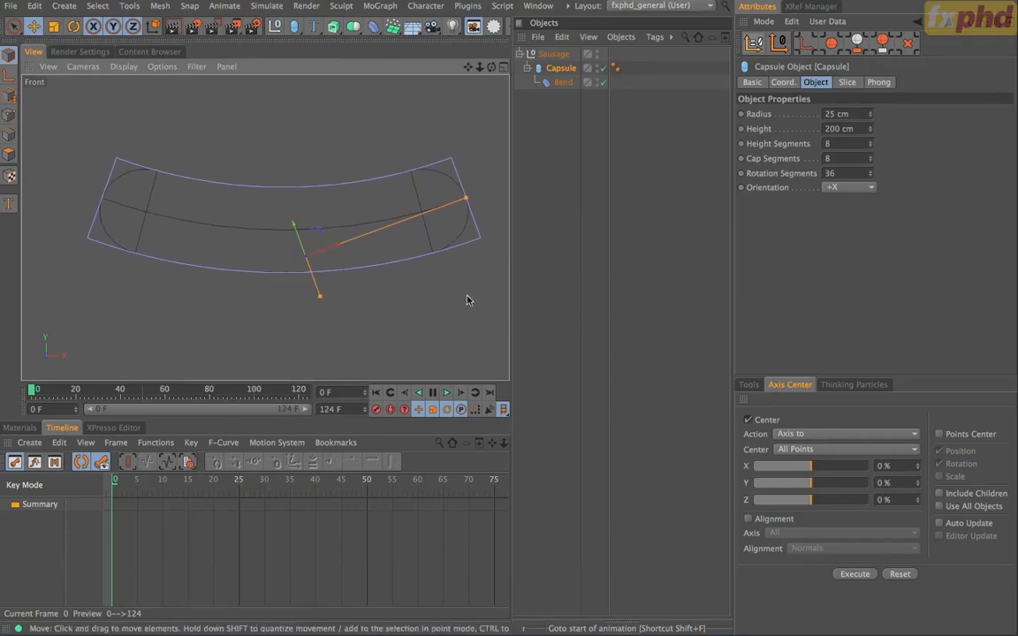
# Collapse the Sausage group and duplicate it below the original in the object hierarchy.
pyautogui.click(554, 54)
pyautogui.click(520, 55)
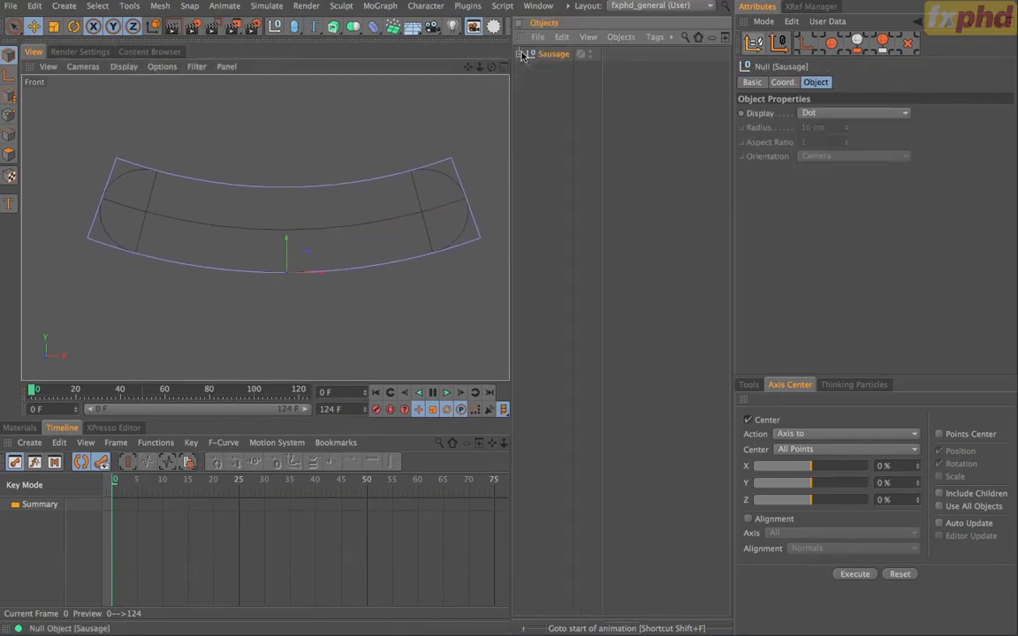
pyautogui.keyDown('ctrl'); pyautogui.moveTo(562, 54); pyautogui.dragTo(557, 86); pyautogui.keyUp('ctrl')
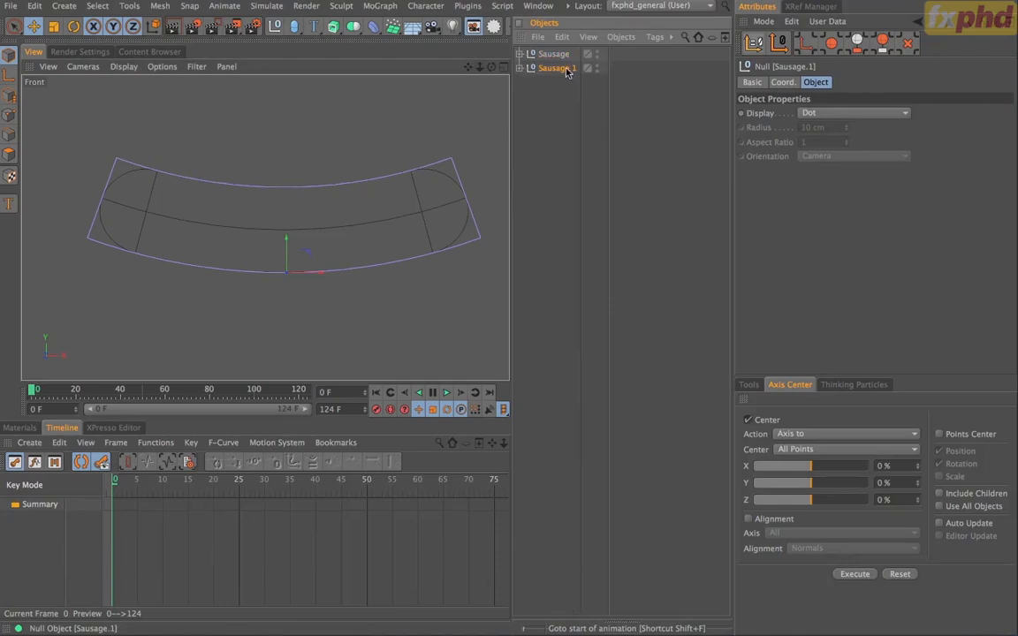
# Rename the duplicated Sausage null as Sausage Split.
pyautogui.doubleClick(557, 68)
pyautogui.write('Split')
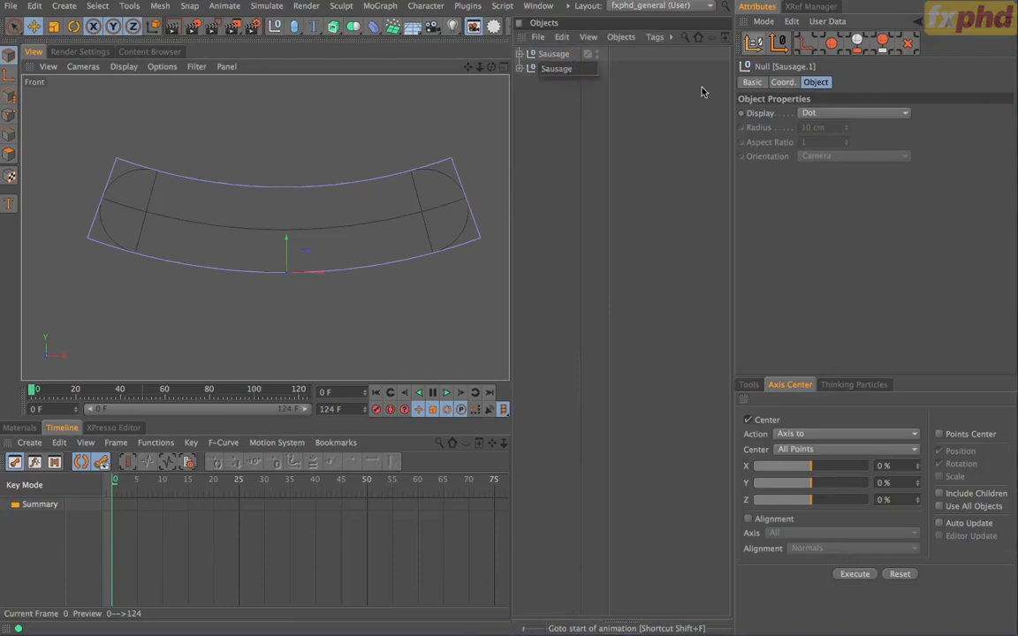
pyautogui.press('Return')
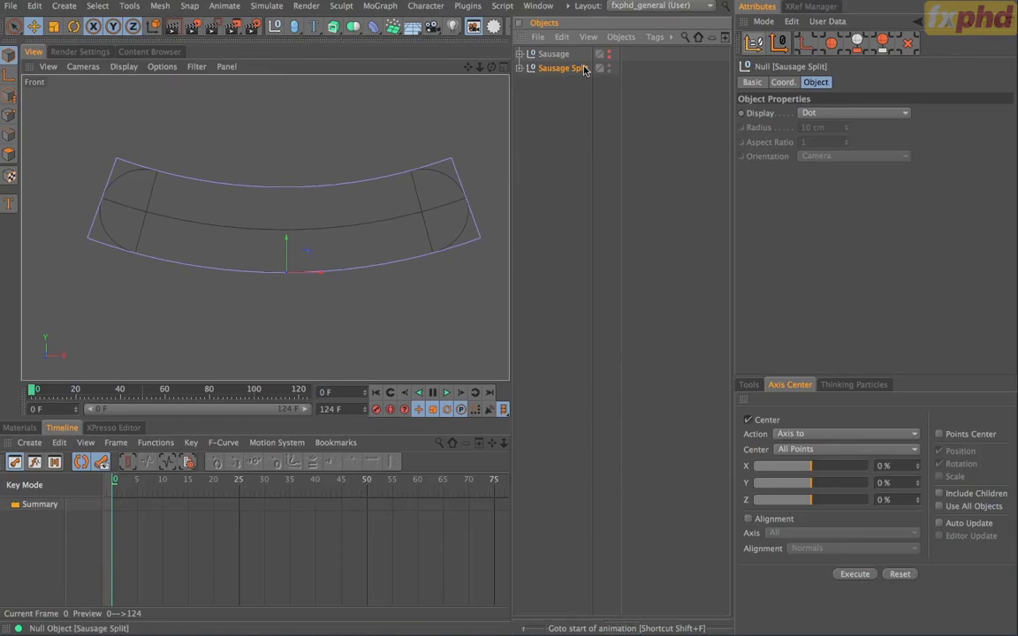
# Add a Boole object as the parent of the capsule inside the Sausage Split group.
pyautogui.click(520, 68)
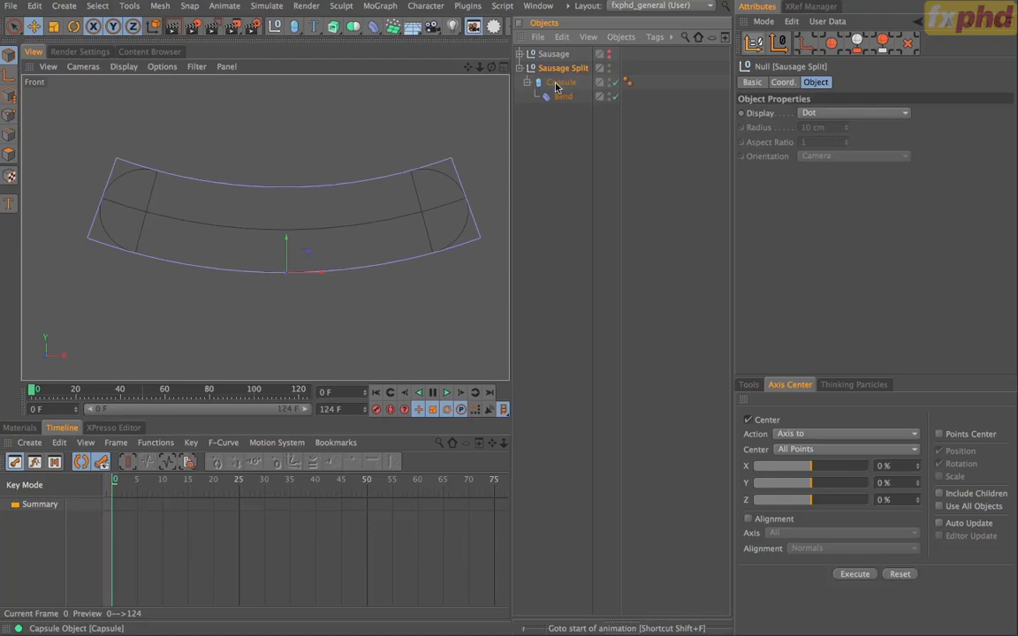
pyautogui.click(559, 82)
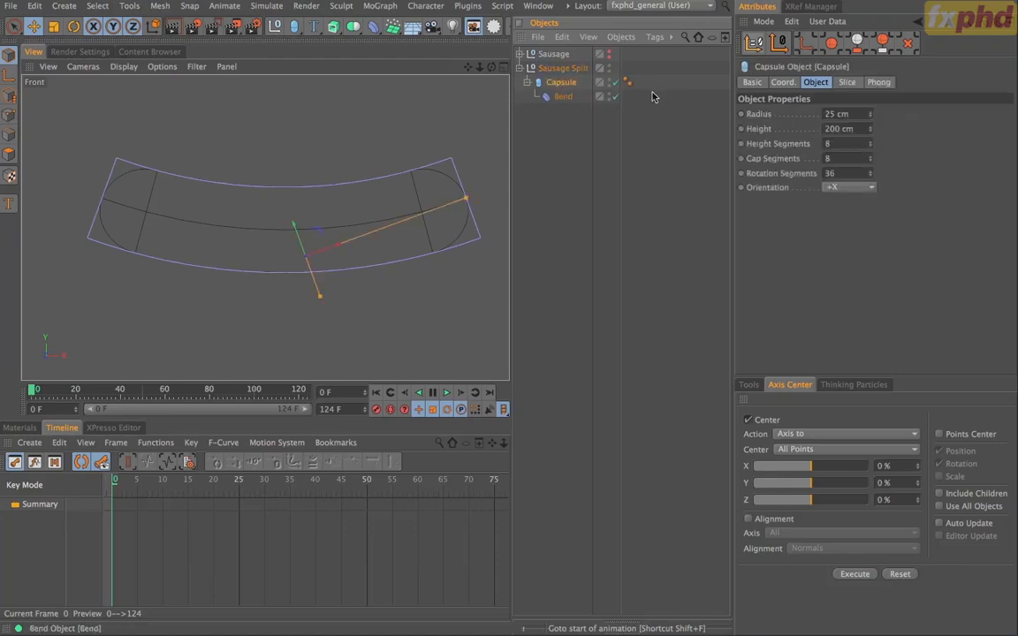
pyautogui.moveTo(352, 29); pyautogui.dragTo(462, 47)
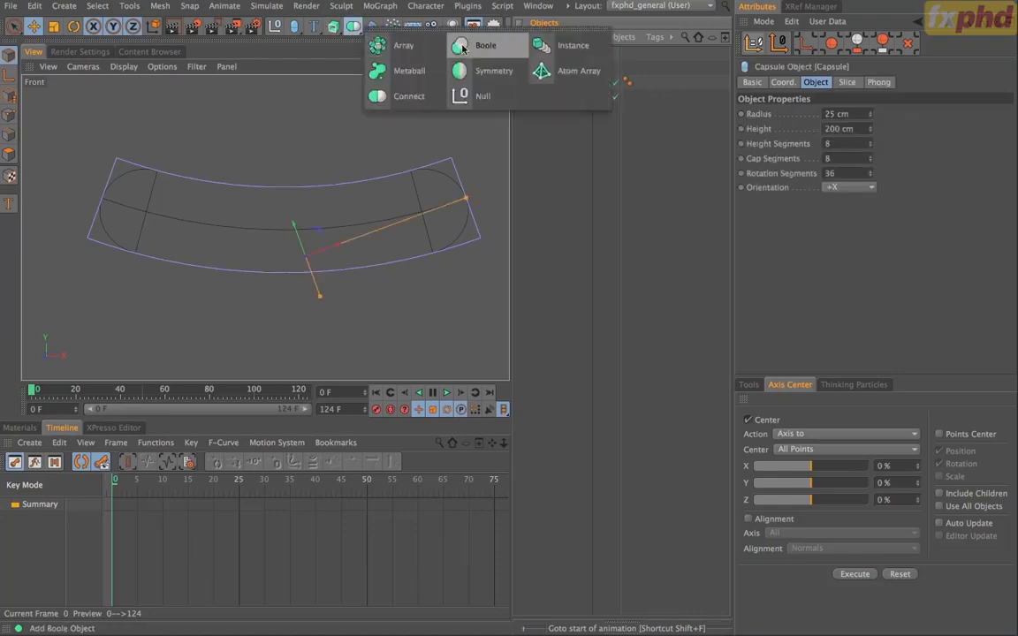
pyautogui.keyDown('alt'); pyautogui.click(463, 48); pyautogui.keyUp('alt')
pyautogui.click(535, 97)
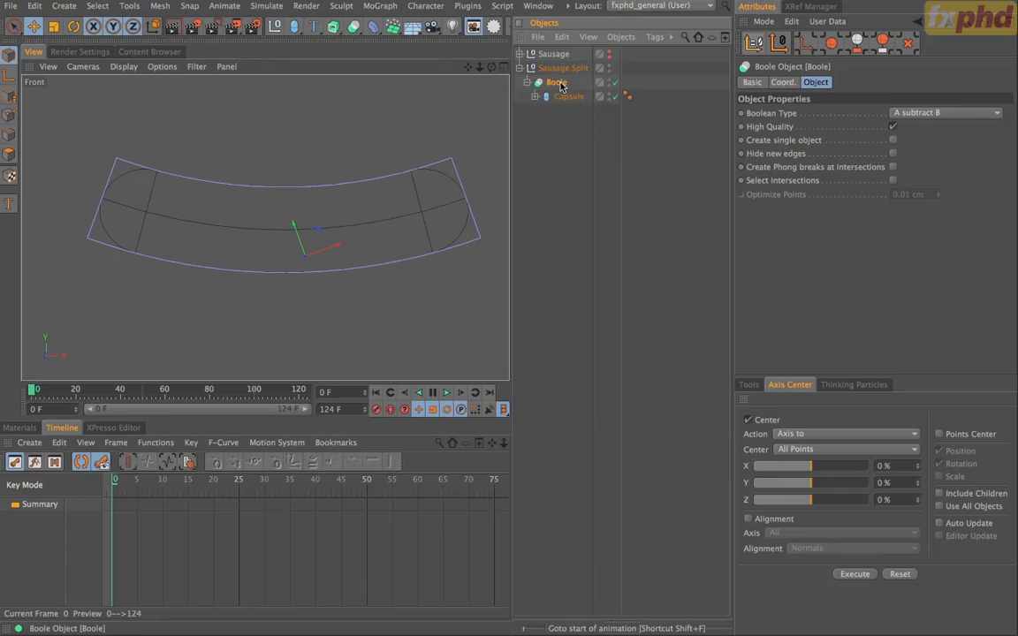
# Add a cube as the Boole's second child below the capsule and move it along X to cut away the sausage's right half.
pyautogui.click(297, 29)
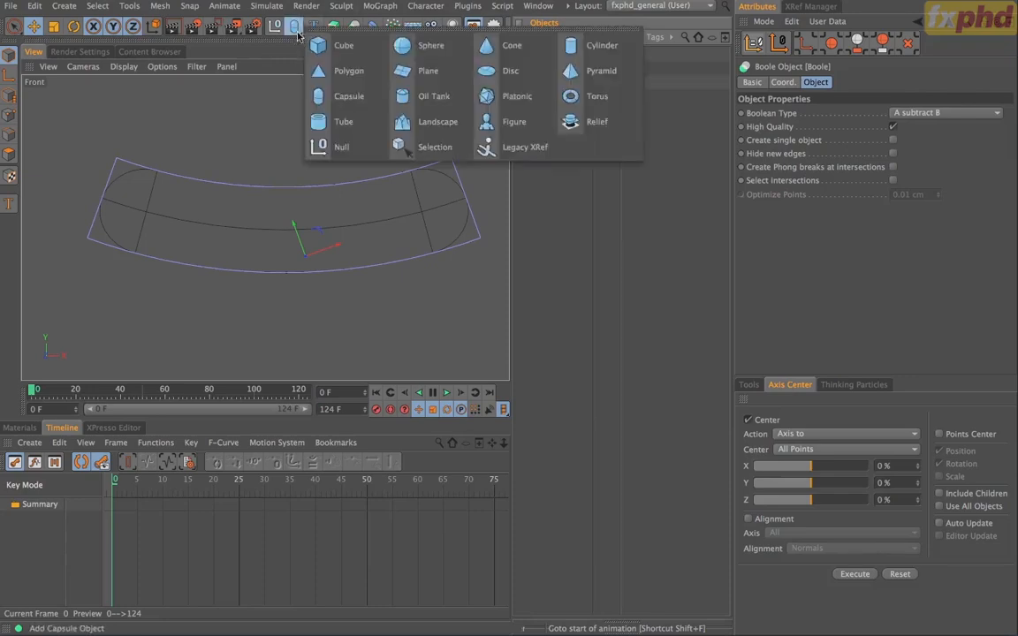
pyautogui.click(349, 48)
pyautogui.moveTo(559, 114); pyautogui.dragTo(566, 96)
pyautogui.click(563, 110)
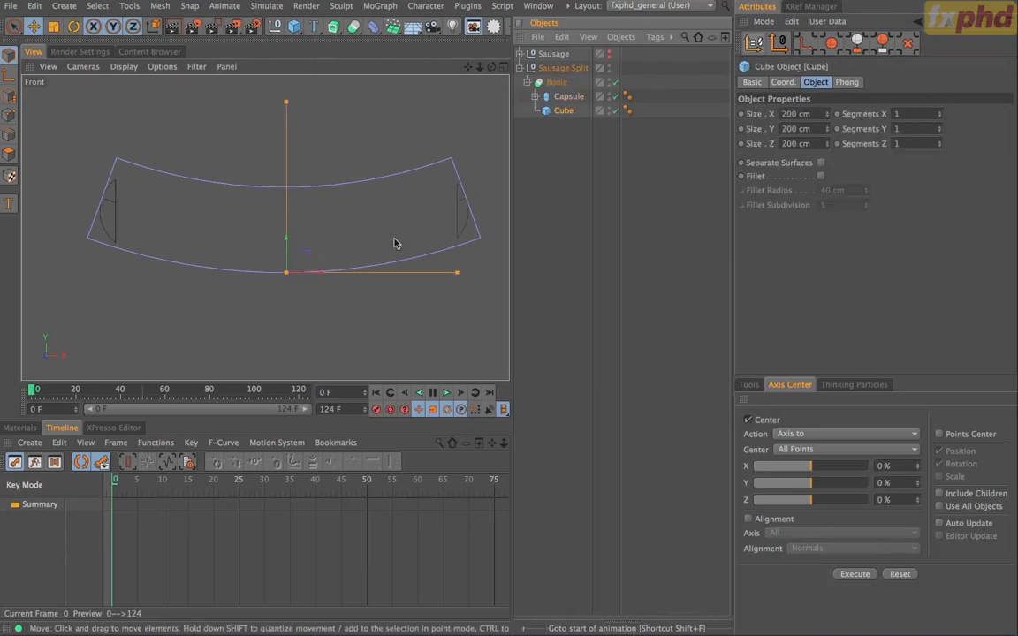
pyautogui.moveTo(322, 277); pyautogui.dragTo(493, 289)
# Rename the Sausage Split null as Sausage Split01 and duplicate the whole group as Sausage Split02.
pyautogui.click(570, 68)
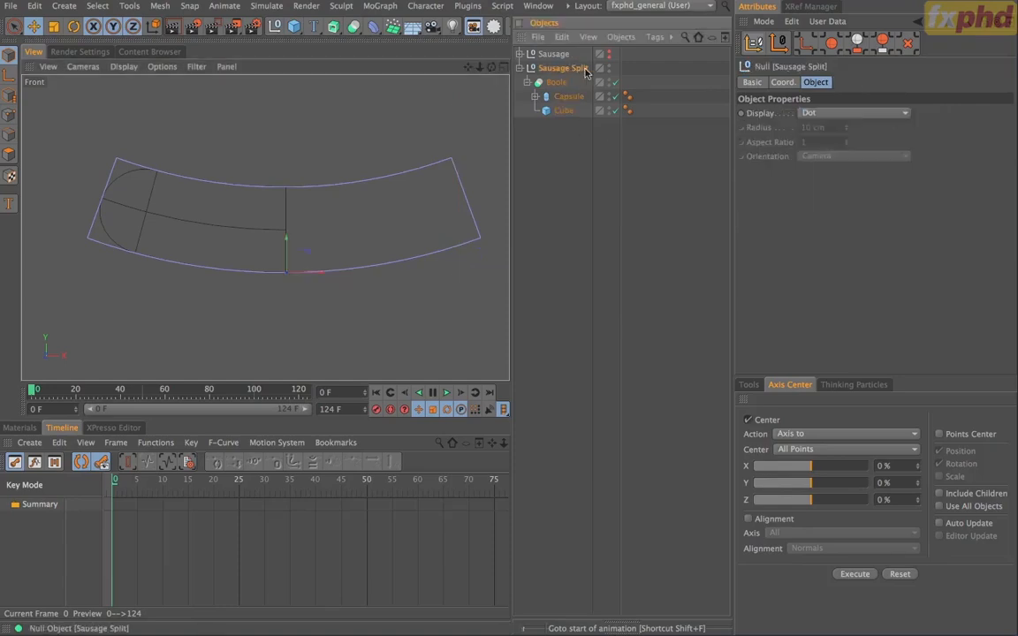
pyautogui.write('01')
pyautogui.press('Return')
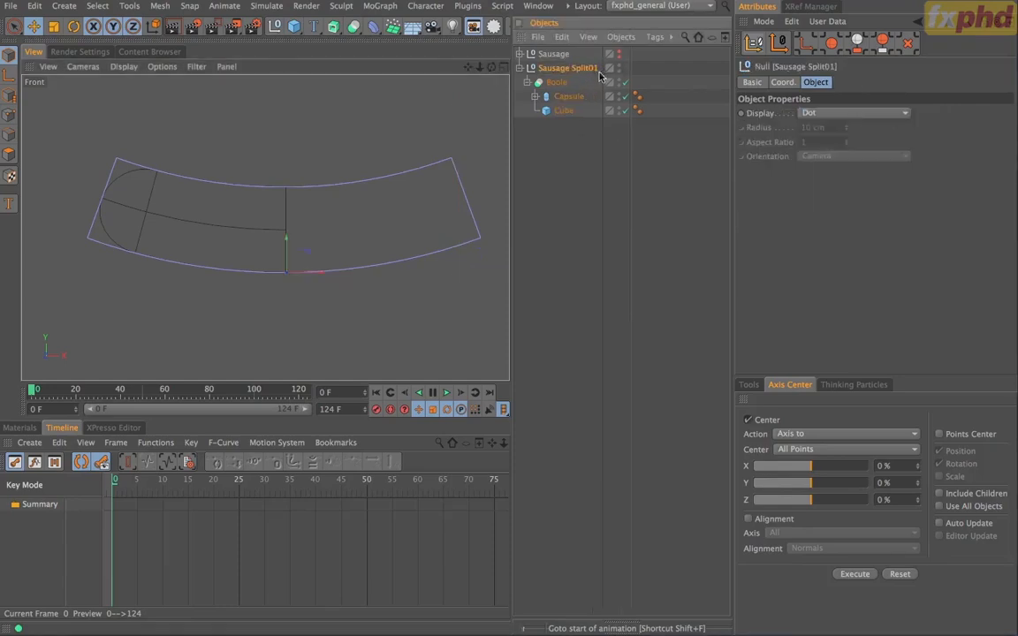
pyautogui.keyDown('ctrl'); pyautogui.moveTo(566, 70); pyautogui.dragTo(583, 183); pyautogui.keyUp('ctrl')
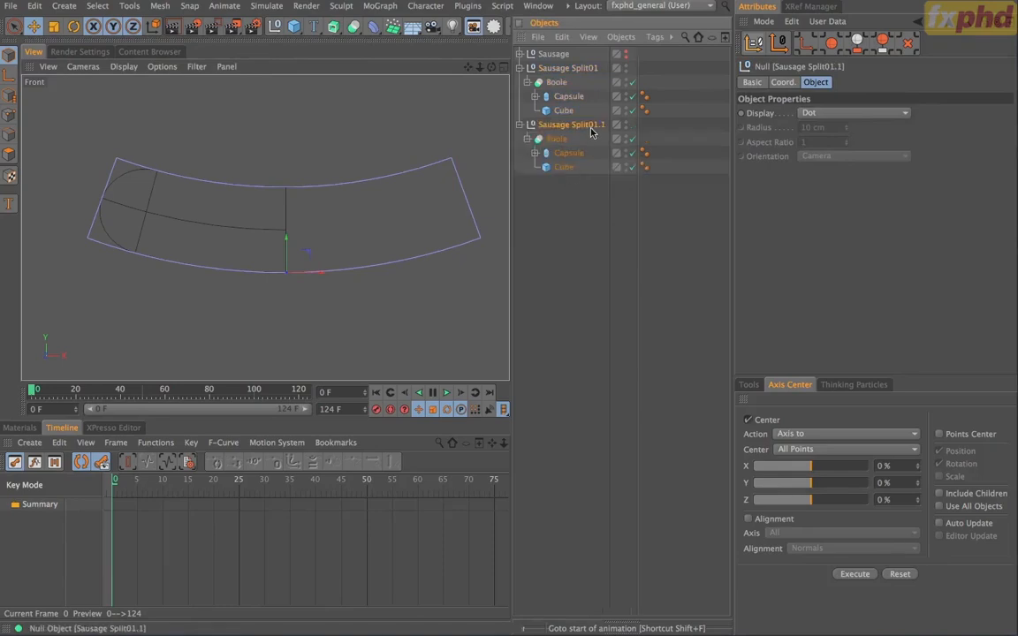
pyautogui.doubleClick(591, 126)
pyautogui.moveTo(596, 125); pyautogui.dragTo(721, 130)
pyautogui.write('2')
pyautogui.press('Return')
# Move the Sausage Split02 cube along X to cut away the left half instead, and collapse both split groups.
pyautogui.click(562, 167)
pyautogui.moveTo(480, 272); pyautogui.dragTo(140, 255)
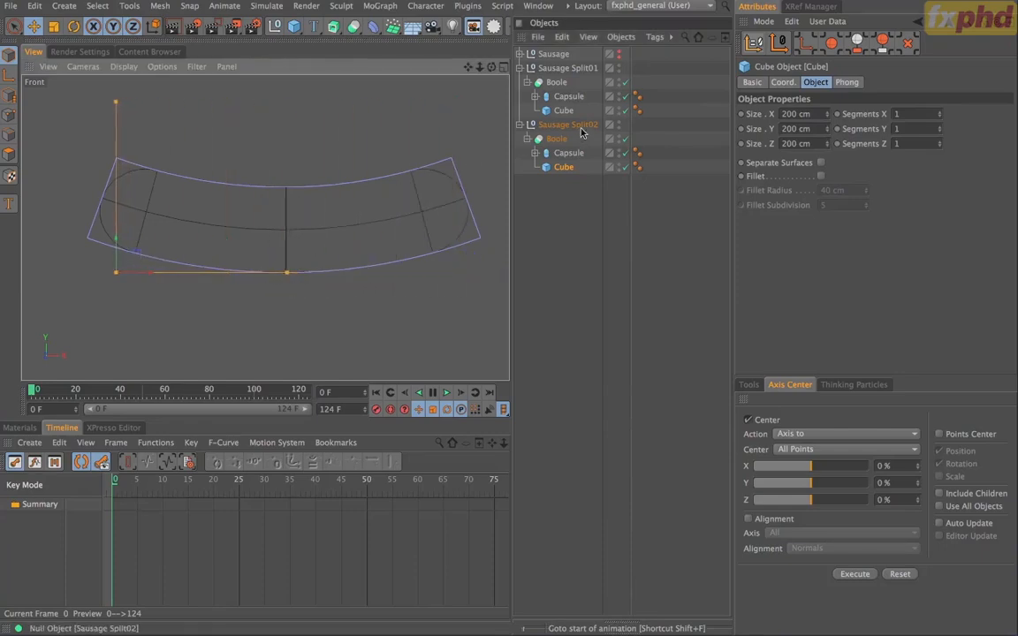
pyautogui.click(522, 124)
pyautogui.click(521, 124)
pyautogui.click(521, 68)
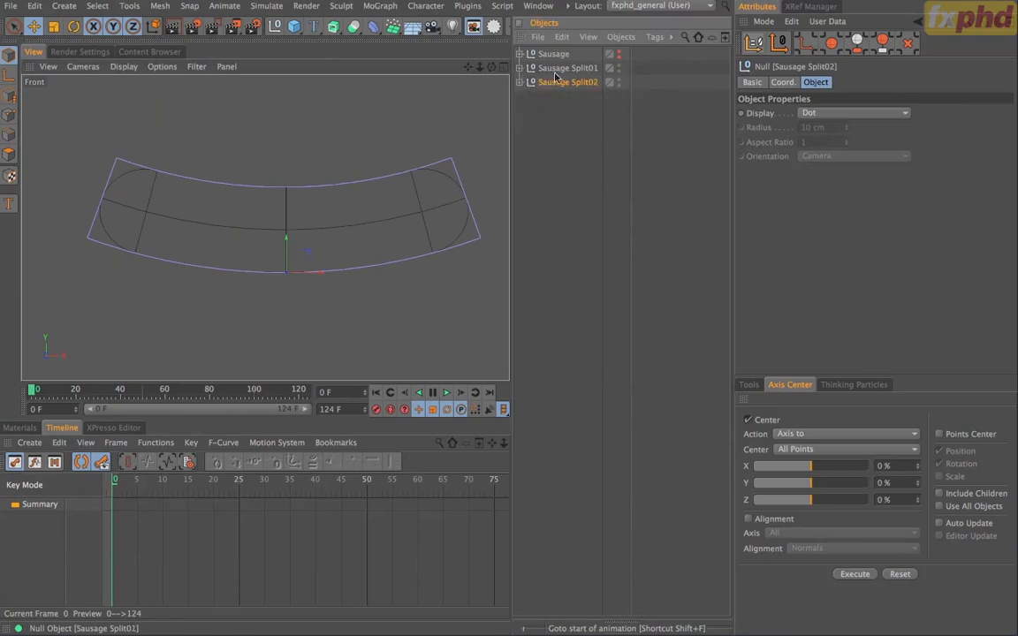
# Create a null named Sausage Split and place Sausage Split01 and Sausage Split02 inside it.
pyautogui.click(275, 27)
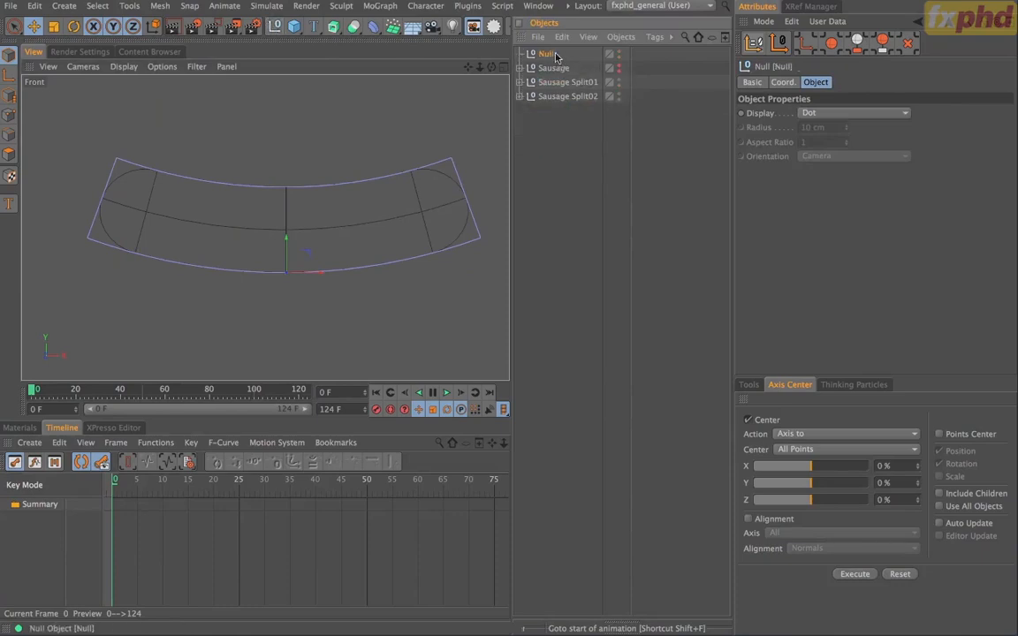
pyautogui.doubleClick(558, 54)
pyautogui.write('s')
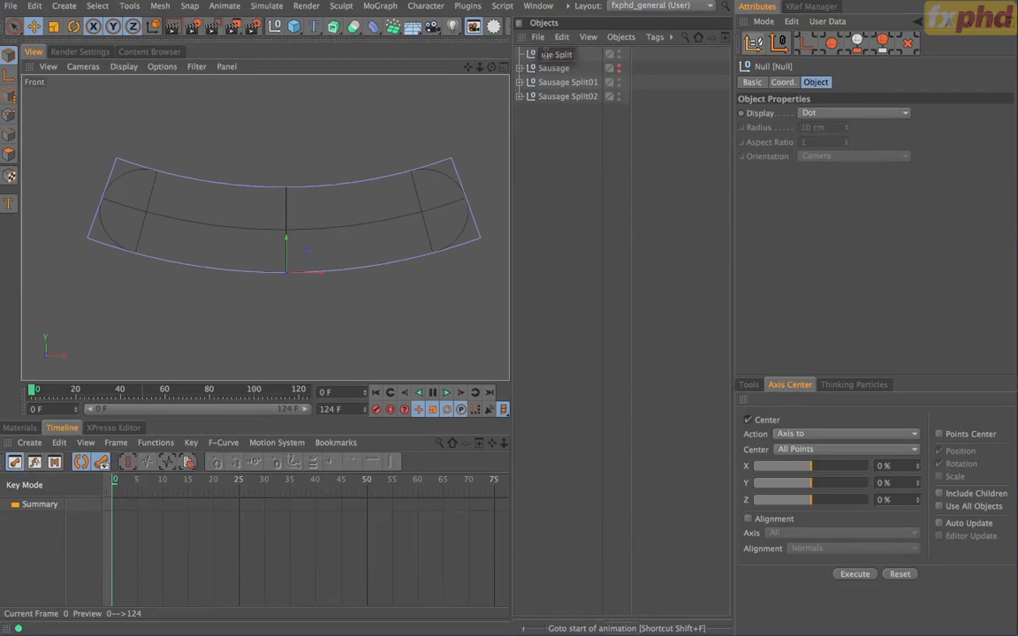
pyautogui.press('Return')
pyautogui.click(558, 83)
pyautogui.keyDown('shift'); pyautogui.click(558, 96); pyautogui.keyUp('shift')
pyautogui.moveTo(558, 84); pyautogui.dragTo(561, 120)
# Rotate the Sausage Split01 half slightly clockwise about its null's axis in the front view.
pyautogui.click(570, 82)
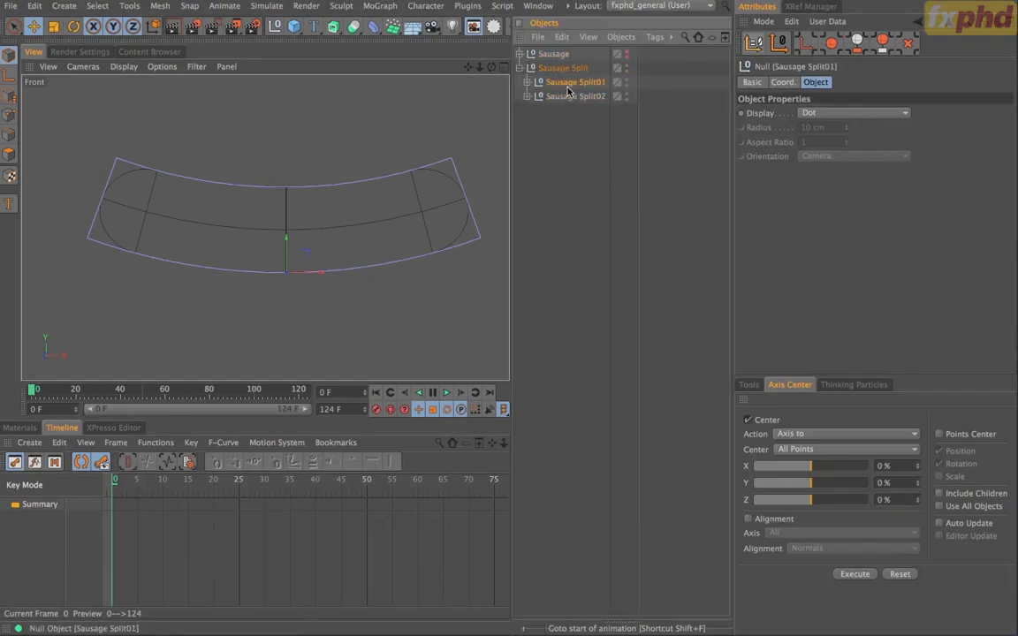
pyautogui.press('r')
pyautogui.moveTo(368, 209); pyautogui.dragTo(380, 216)
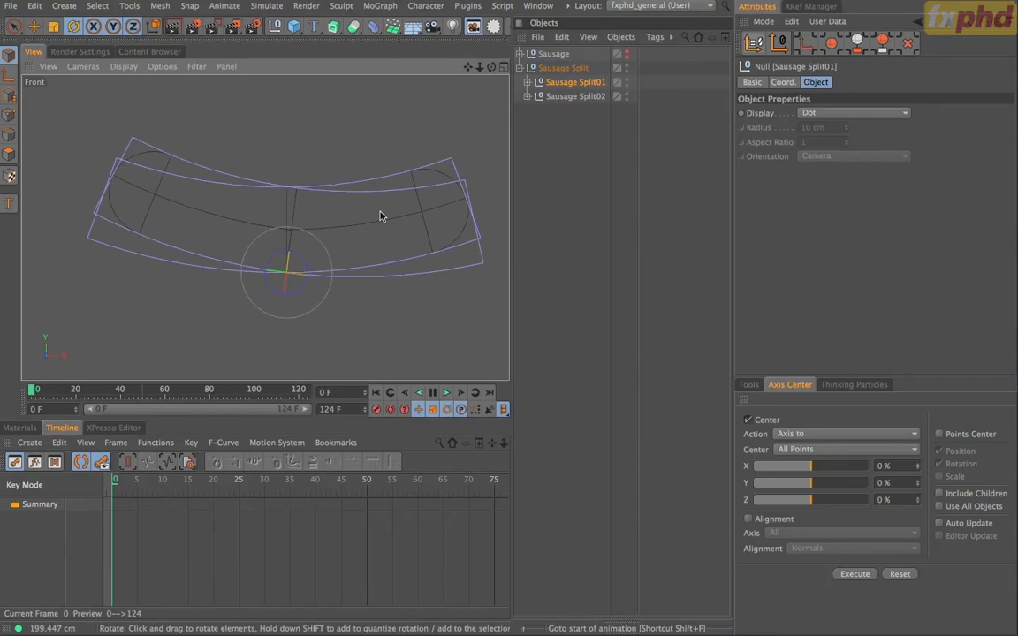
# Expand the sausage hierarchies and hide the Bend deformers of all three capsules.
pyautogui.click(528, 82)
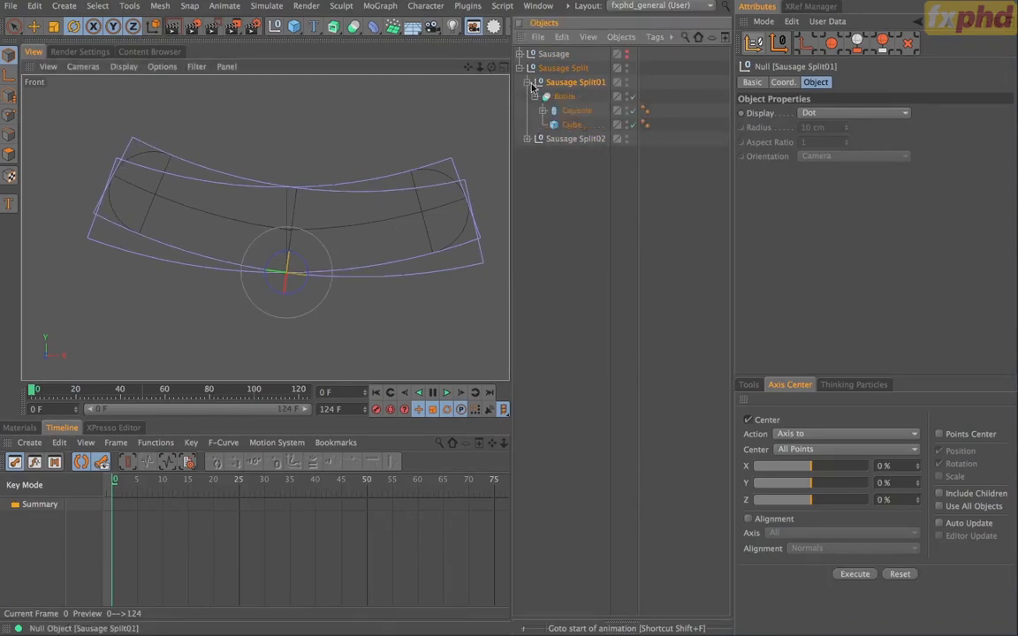
pyautogui.click(542, 111)
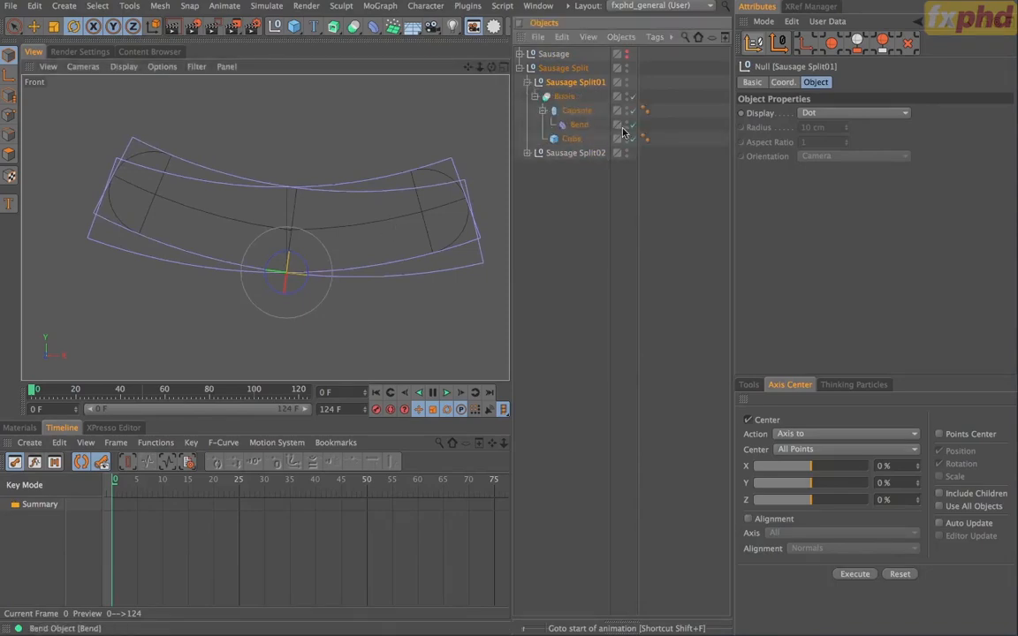
pyautogui.click(528, 153)
pyautogui.click(543, 181)
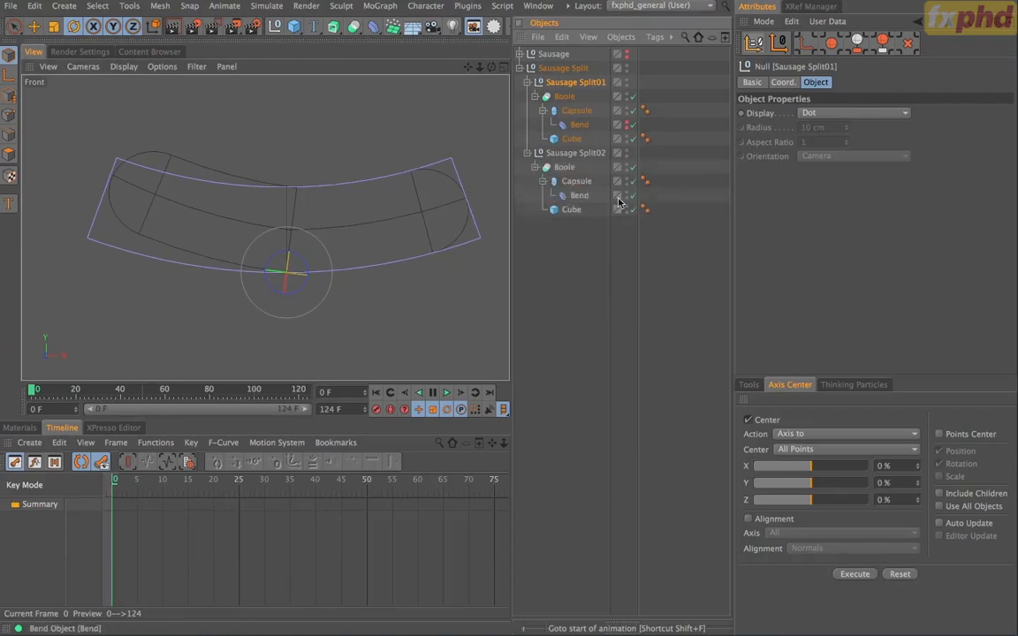
pyautogui.click(520, 54)
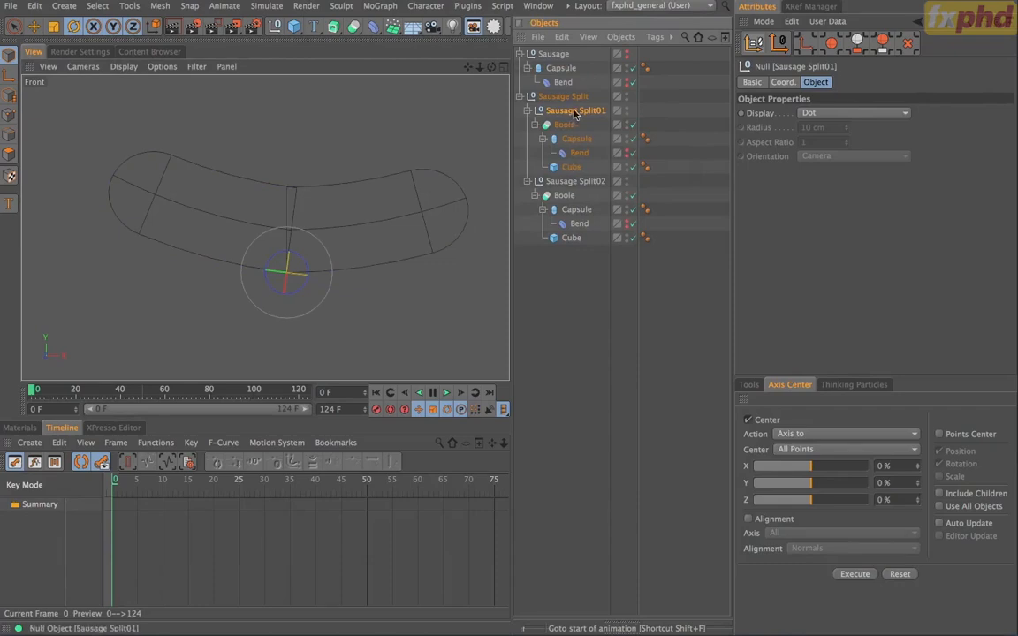
# Rotate the two sausage halves so their outer ends drop, and move them slightly apart to leave a gap.
pyautogui.press('r')
pyautogui.moveTo(400, 228); pyautogui.dragTo(360, 253)
pyautogui.click(573, 180)
pyautogui.press('e')
pyautogui.click(574, 111)
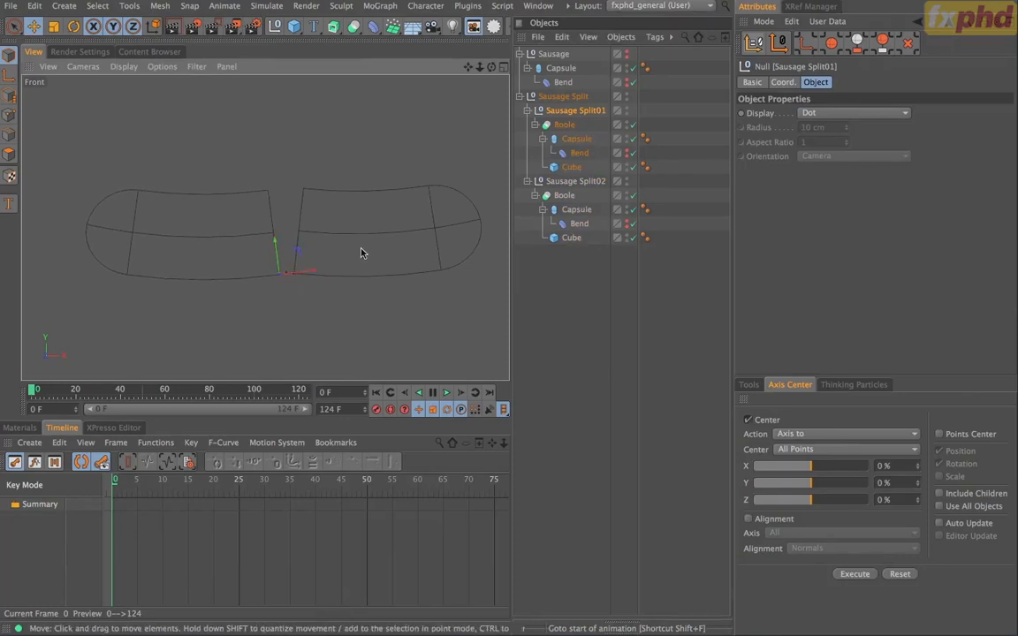
# In the perspective view, collapse the Sausage Split group and hide both it and the original Sausage.
pyautogui.press('F1')
pyautogui.moveTo(362, 252)
pyautogui.keyDown('alt'); pyautogui.mouseDown()
pyautogui.moveTo(332, 239)
pyautogui.moveTo(391, 222)
pyautogui.moveTo(380, 221)
pyautogui.mouseUp(); pyautogui.keyUp('alt')
pyautogui.click(520, 96)
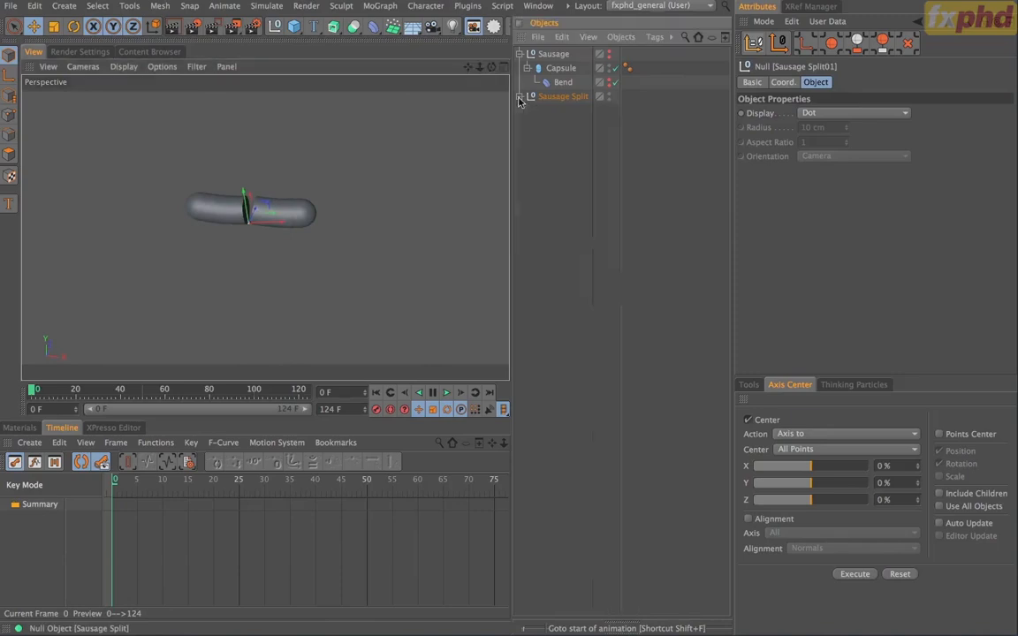
pyautogui.click(608, 93)
pyautogui.click(608, 54)
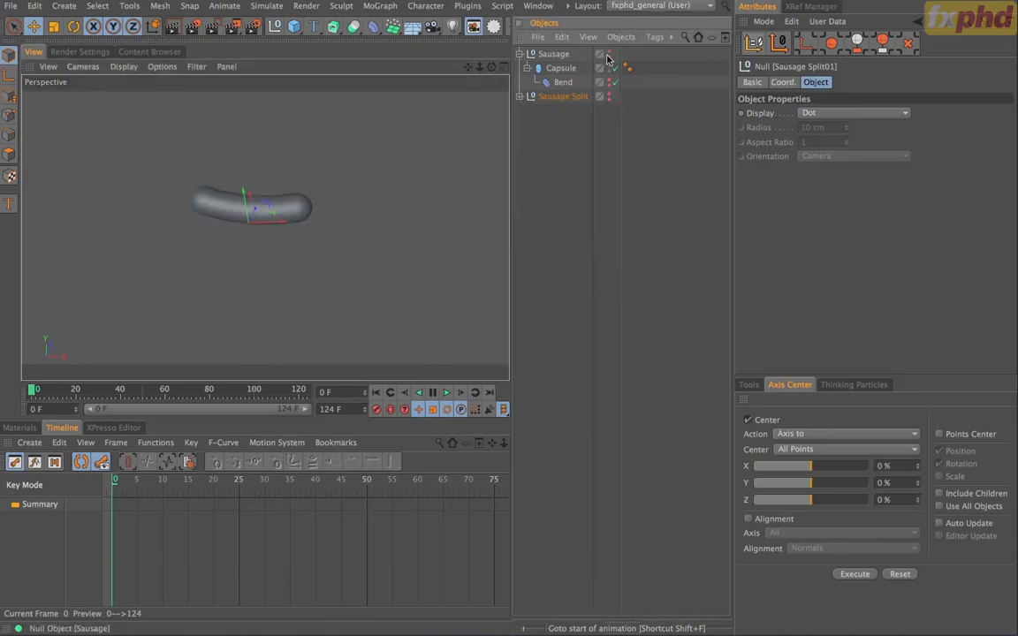
pyautogui.click(608, 54)
# Collapse the Sausage group, clear the selection and save the scene as a new incremental version.
pyautogui.click(520, 54)
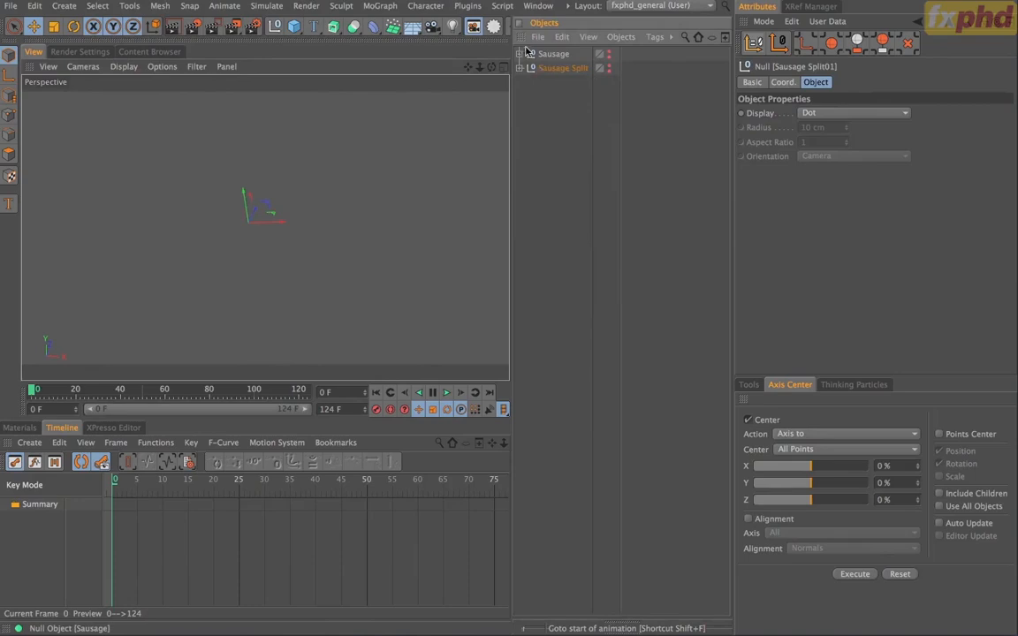
pyautogui.click(584, 81)
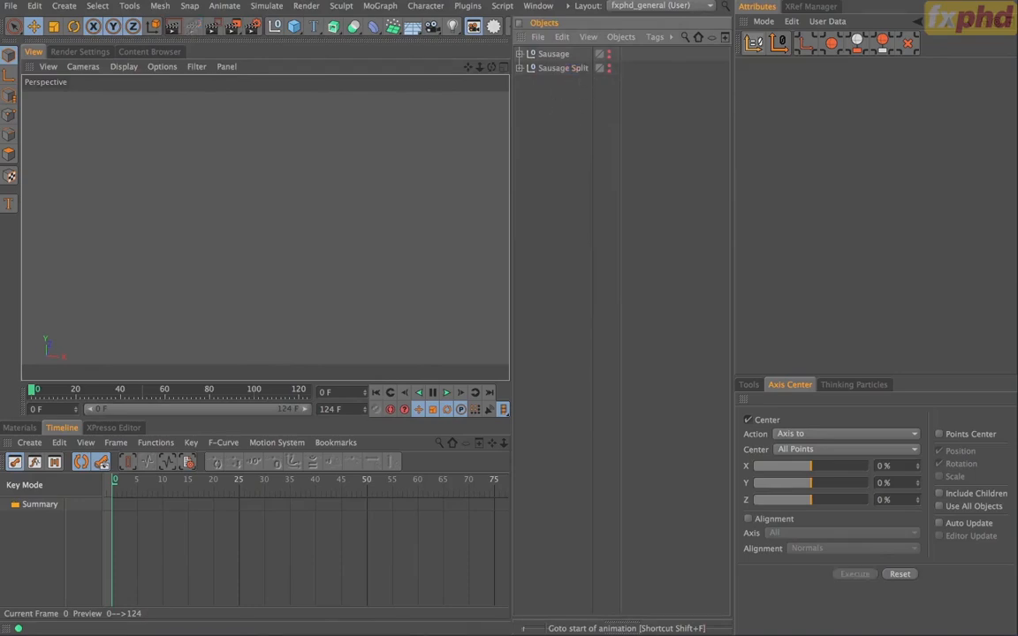
pyautogui.click(10, 5)
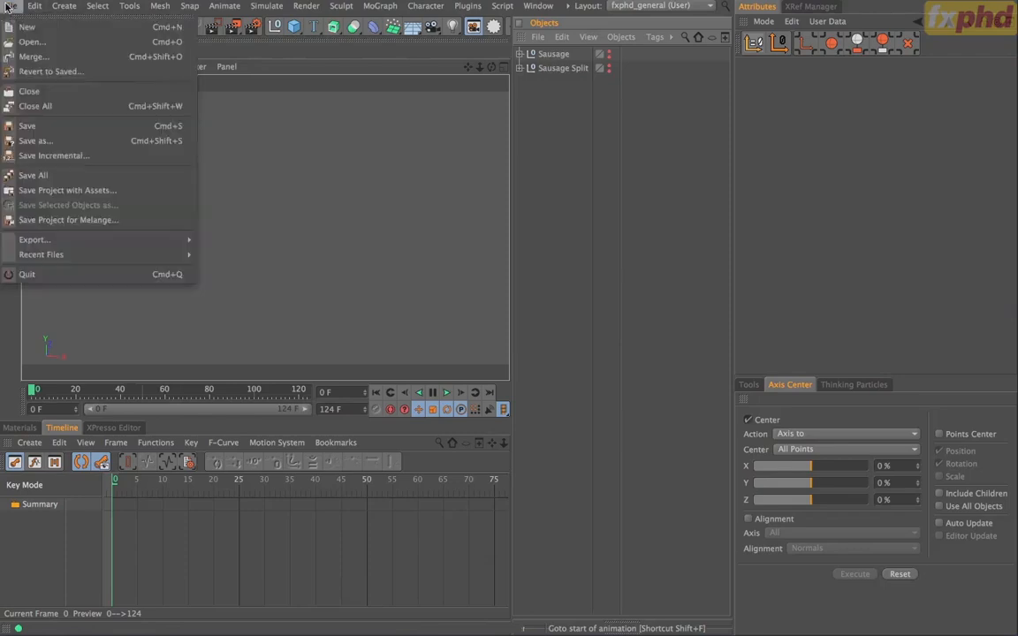
pyautogui.click(52, 156)
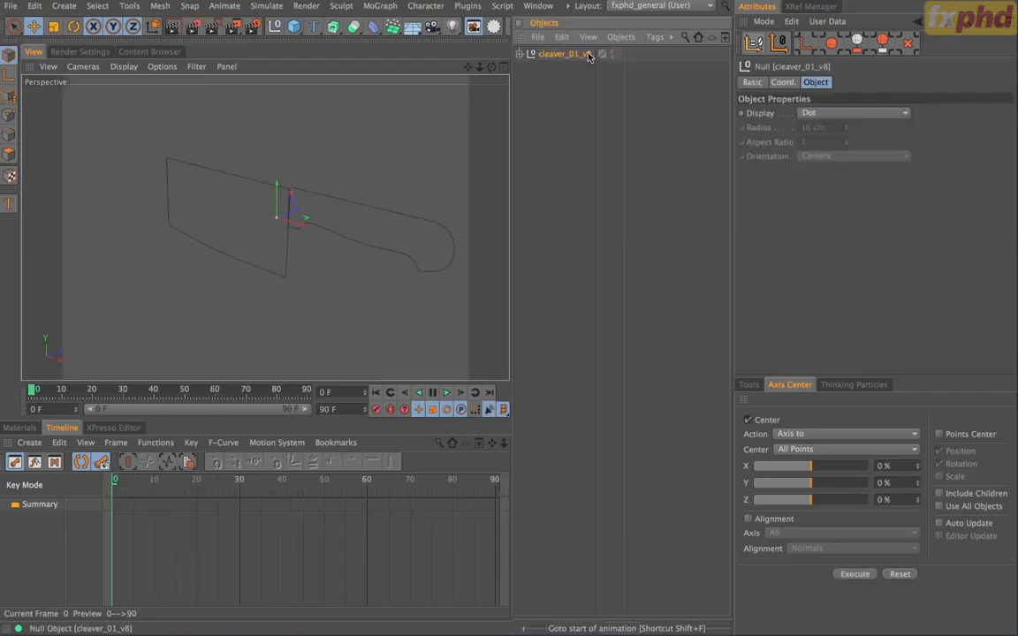
# Reset the transformation of the cleaver_01_v8 null and expand its hierarchy.
pyautogui.keyDown('alt'); pyautogui.moveTo(270, 223); pyautogui.dragTo(381, 218); pyautogui.keyUp('alt')
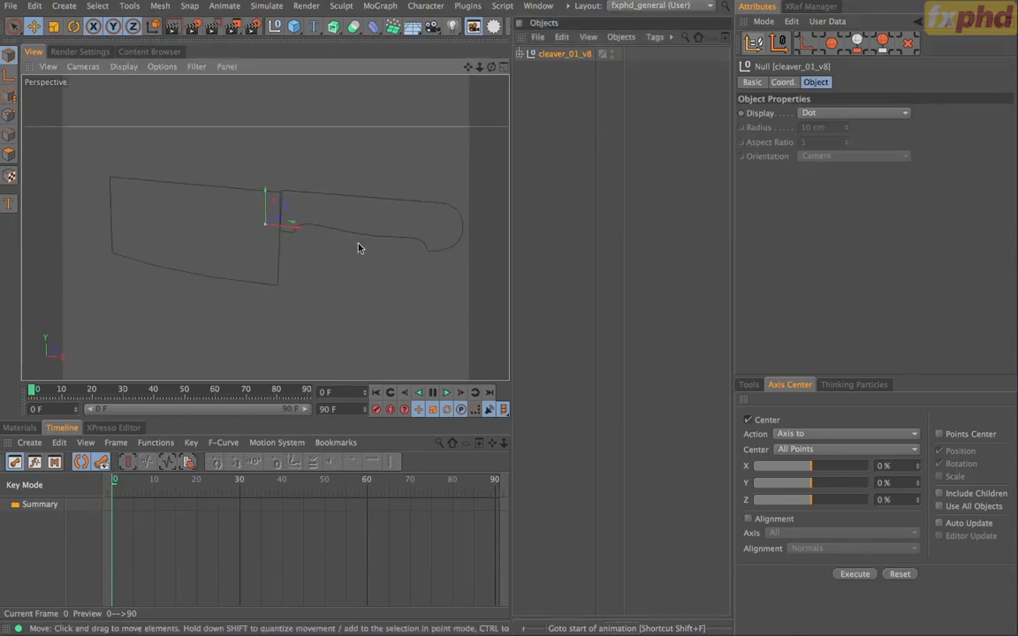
pyautogui.keyDown('alt'); pyautogui.moveTo(361, 243); pyautogui.dragTo(330, 220); pyautogui.keyUp('alt')
pyautogui.click(779, 43)
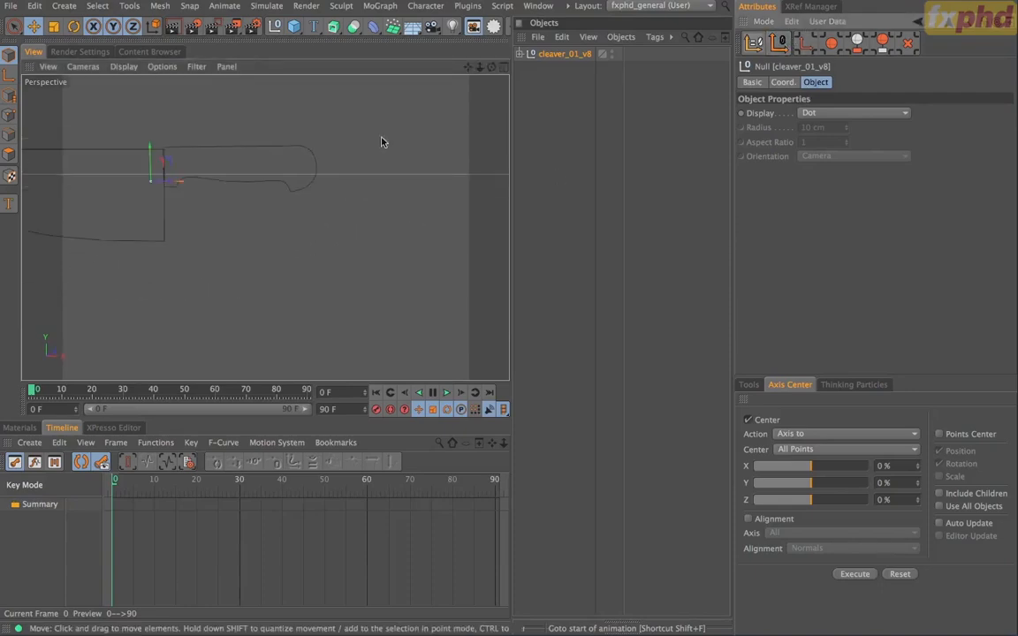
pyautogui.click(521, 54)
# Rename Path 1, the cleaver's blade outline, as blade.
pyautogui.click(555, 82)
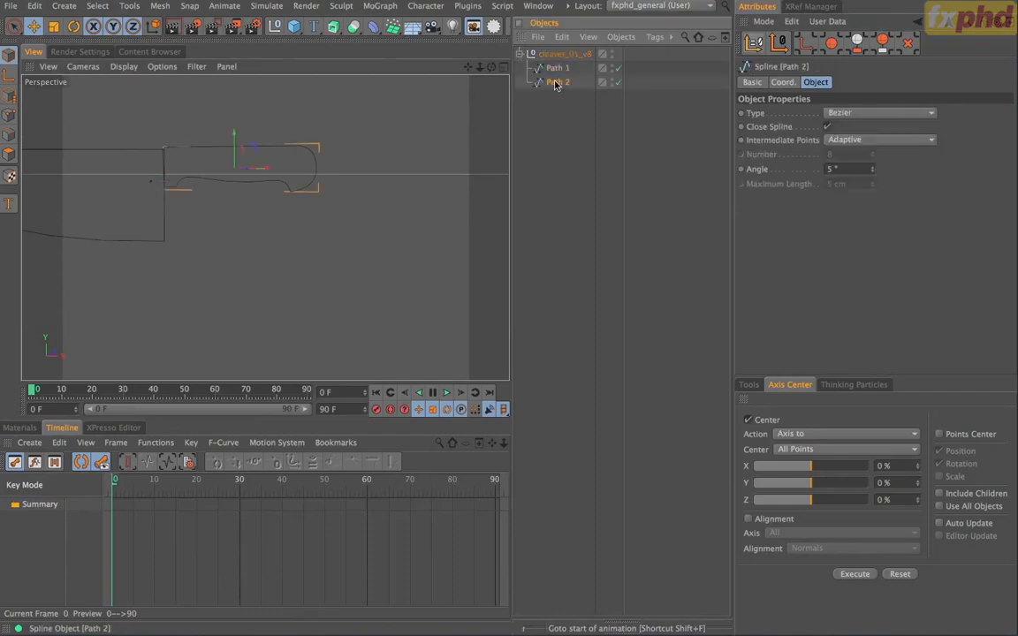
pyautogui.click(557, 68)
pyautogui.doubleClick(557, 68)
pyautogui.write('blade')
pyautogui.press('Return')
# Place the blade spline inside a new Loft object and set the spline's intermediate point angle to 2°.
pyautogui.keyDown('alt'); pyautogui.moveTo(334, 27); pyautogui.dragTo(485, 74); pyautogui.keyUp('alt')
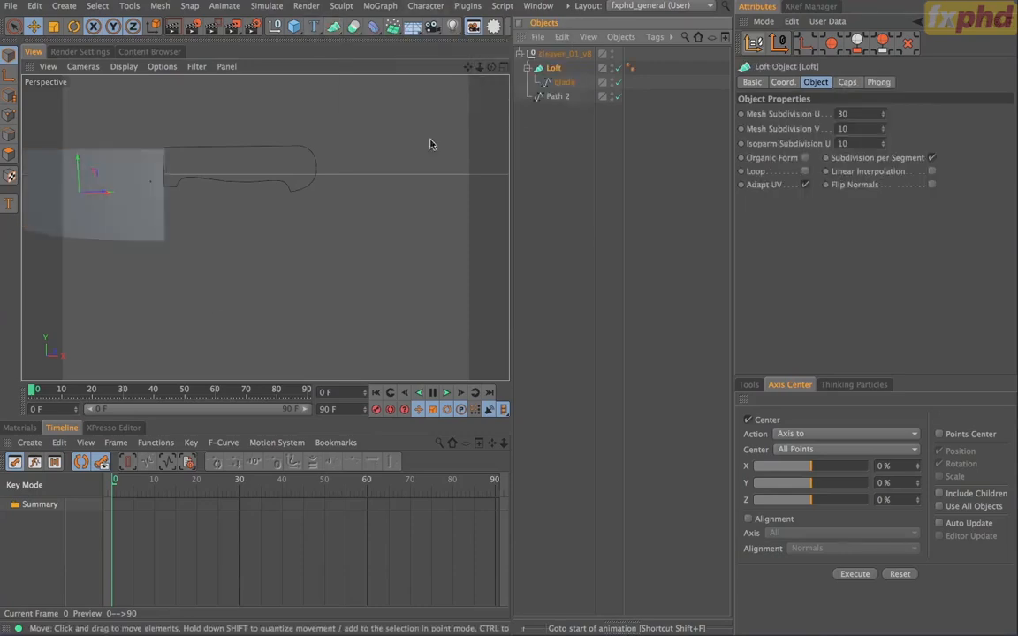
pyautogui.keyDown('alt'); pyautogui.moveTo(153, 229); pyautogui.dragTo(298, 210); pyautogui.keyUp('alt')
pyautogui.click(564, 82)
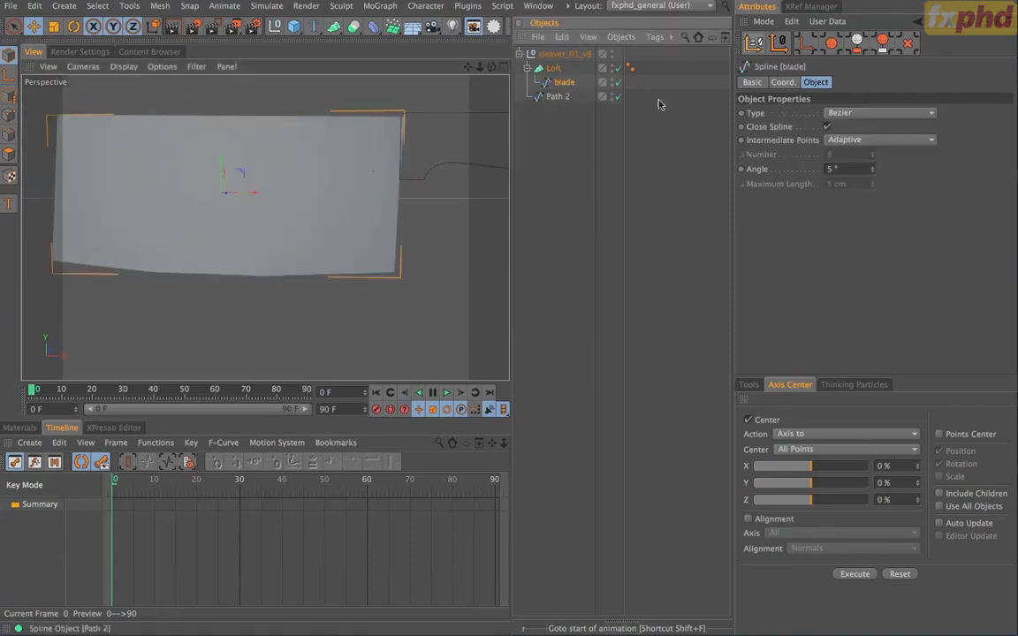
pyautogui.moveTo(837, 168); pyautogui.dragTo(762, 165)
pyautogui.write('2')
pyautogui.press('Return')
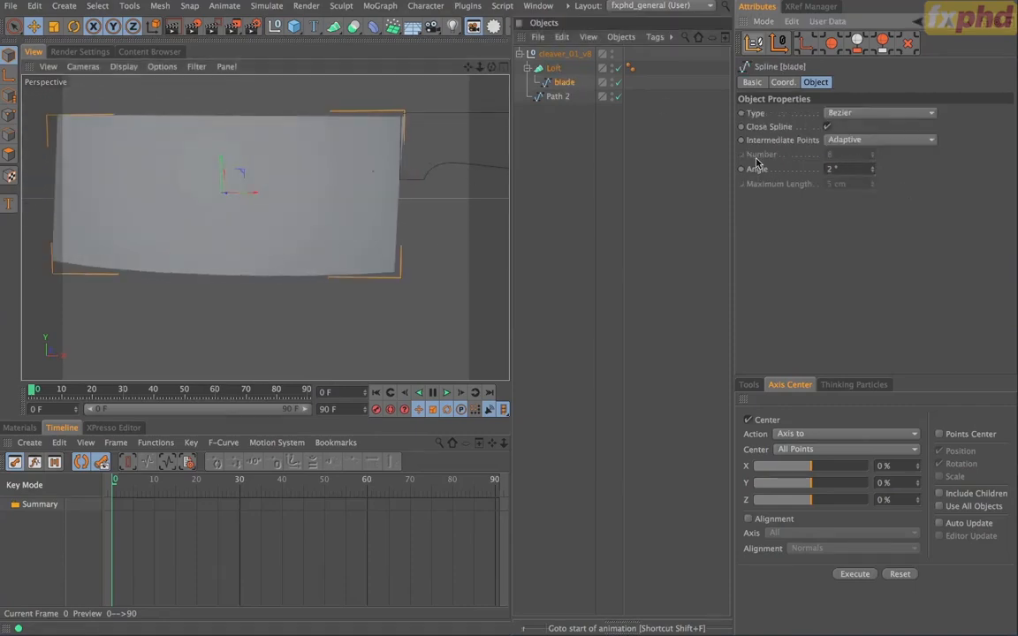
# Duplicate the Path 2 handle outline and use Create Outline on the copy, keeping only the inset contour.
pyautogui.click(558, 97)
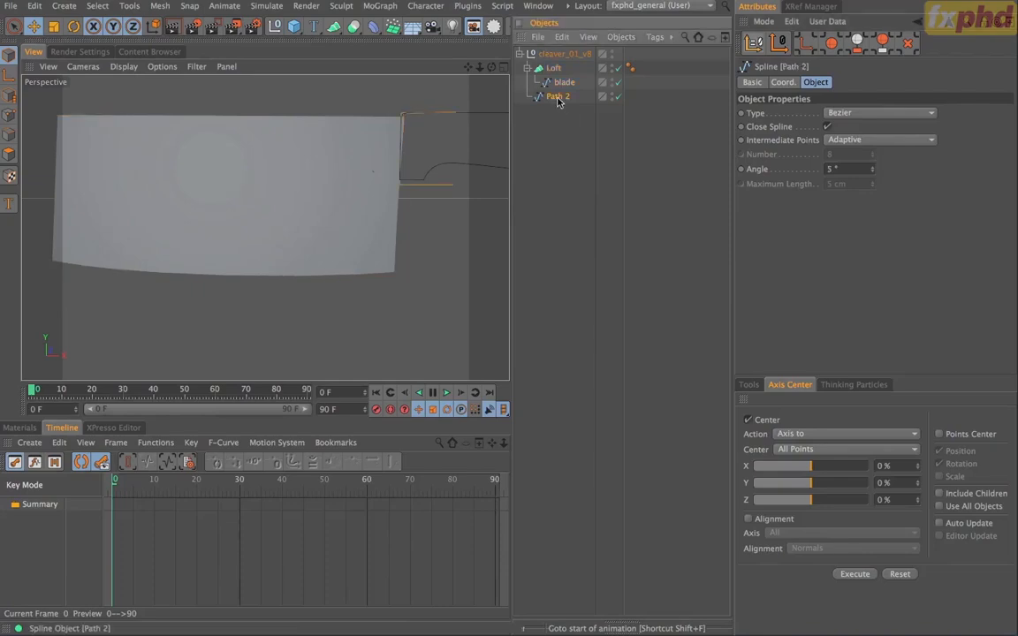
pyautogui.moveTo(558, 99); pyautogui.dragTo(550, 129)
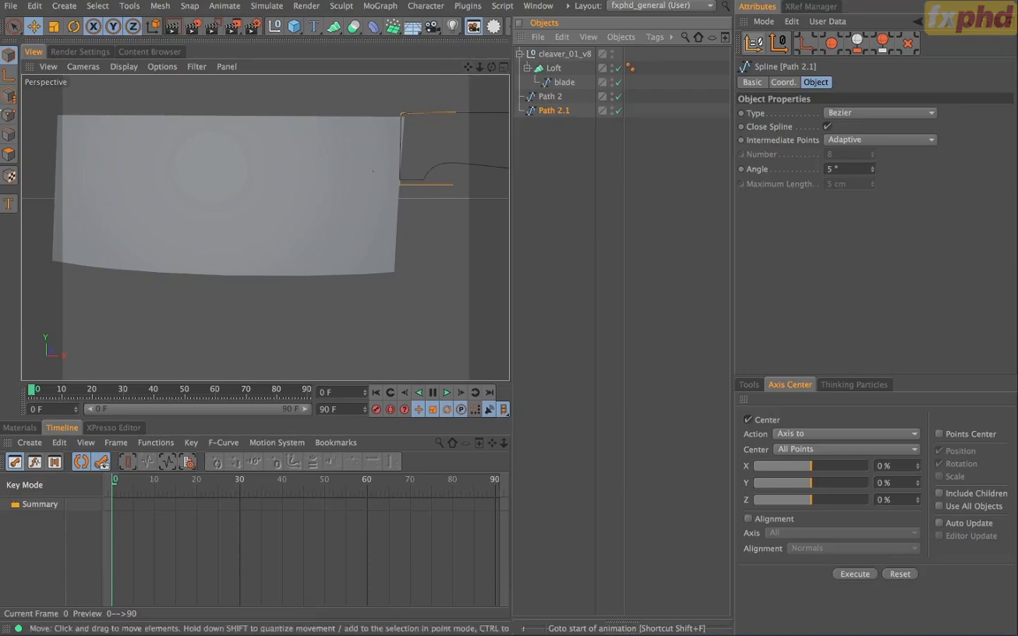
pyautogui.click(9, 116)
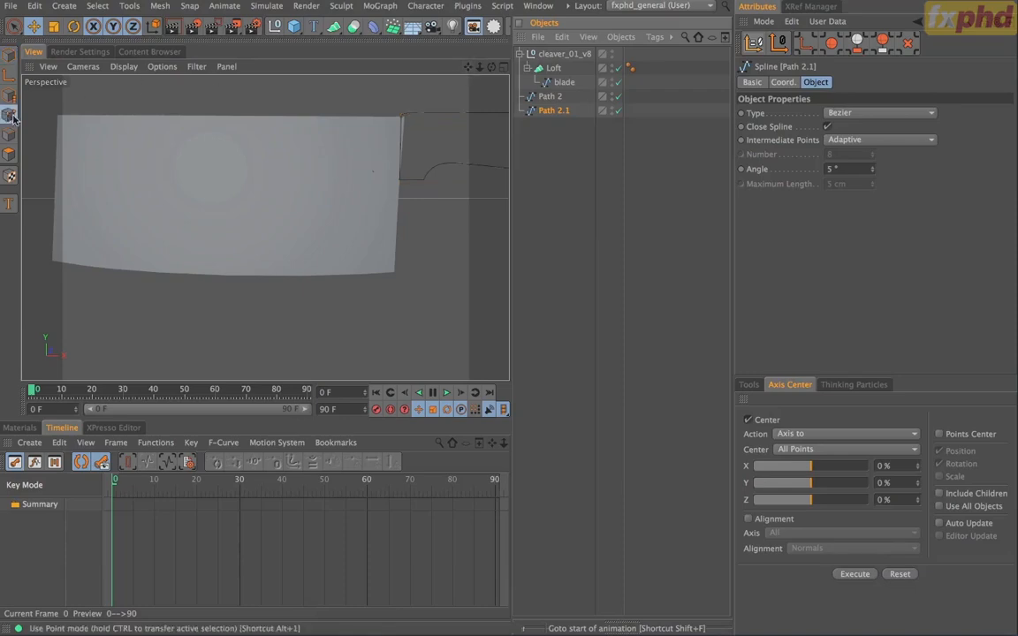
pyautogui.press('o')
pyautogui.hotkey('ctrl', 'a')
pyautogui.rightClick(249, 158)
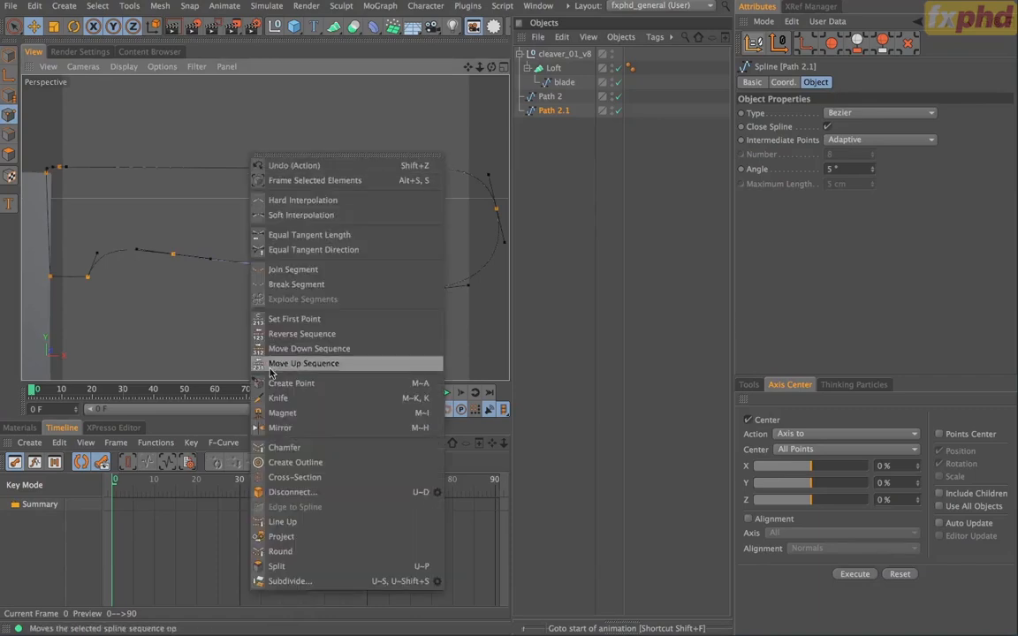
pyautogui.click(286, 466)
pyautogui.moveTo(440, 115)
pyautogui.mouseDown()
pyautogui.moveTo(404, 115)
pyautogui.moveTo(433, 119)
pyautogui.mouseUp()
pyautogui.press('Delete')
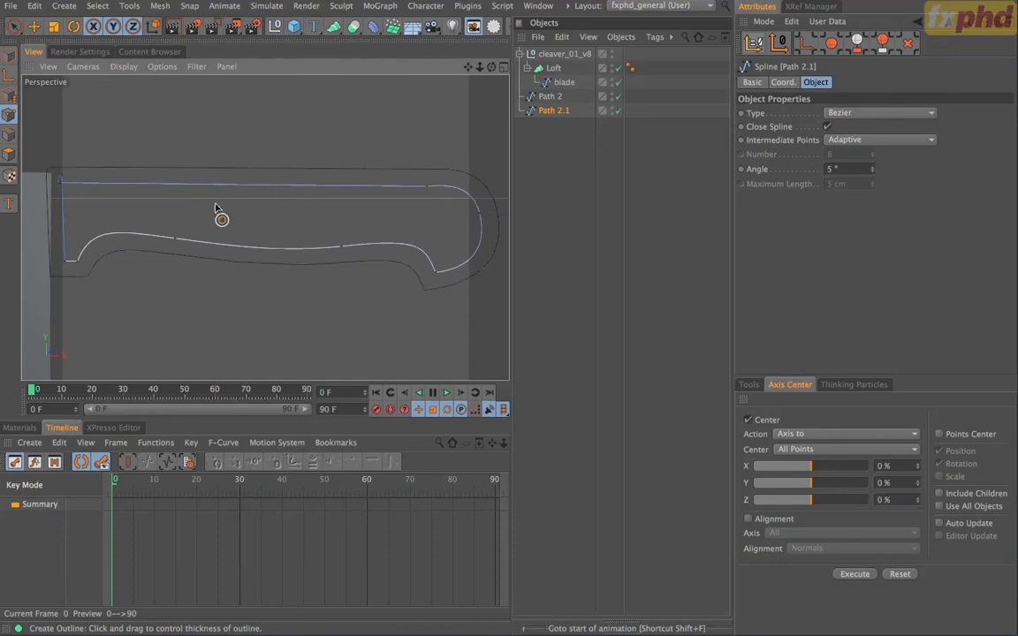
# Untangle the inset handle spline's upper corner near the blade by moving its overlapping points apart in the front view.
pyautogui.press('F4')
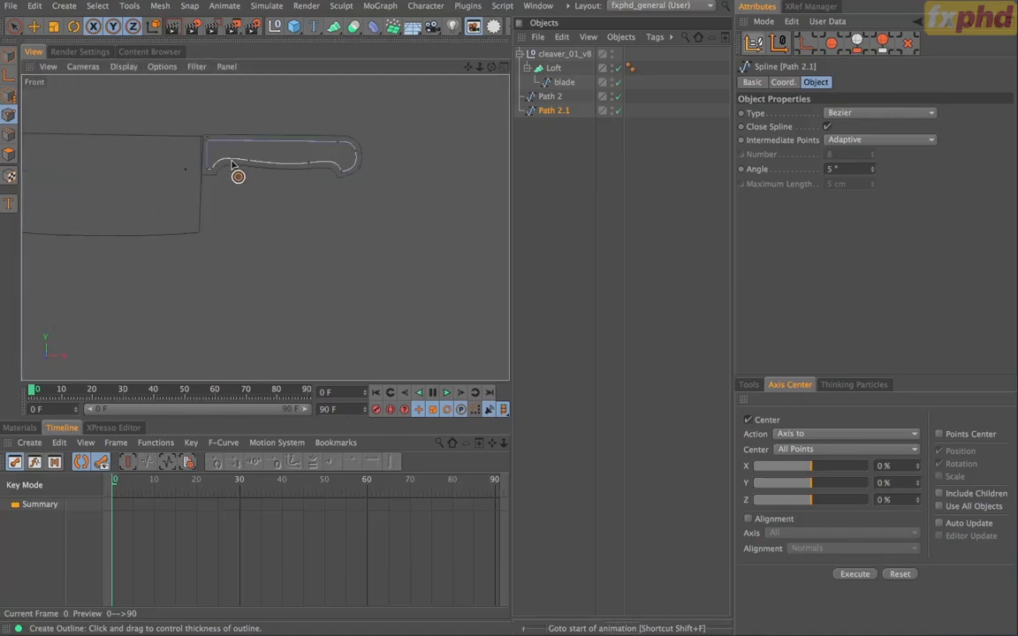
pyautogui.press('o')
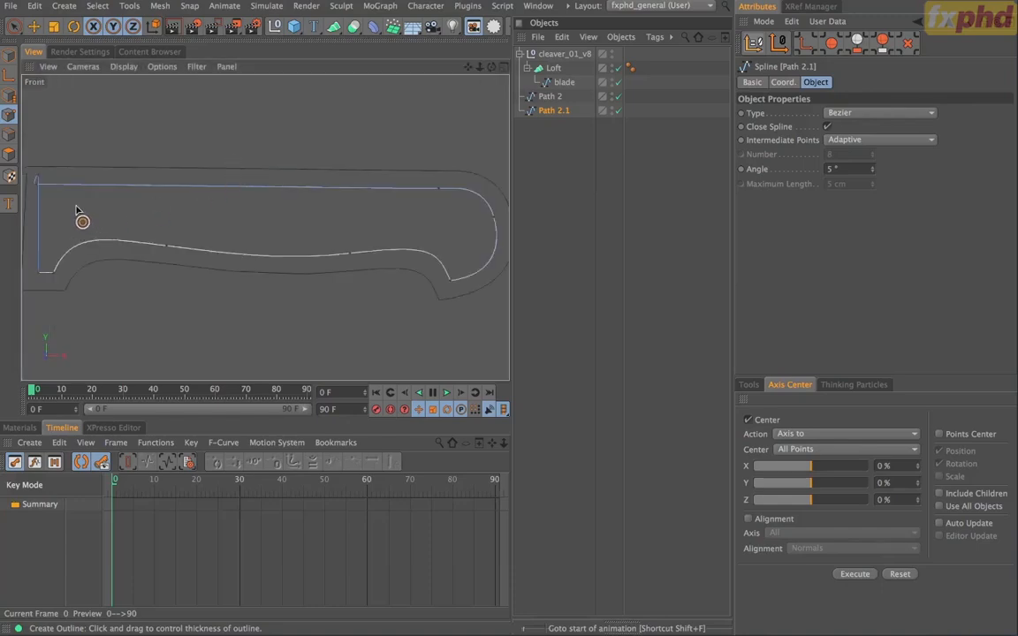
pyautogui.scroll(5, 81, 200)
pyautogui.keyDown('alt'); pyautogui.moveTo(98, 187); pyautogui.dragTo(216, 201, button='middle'); pyautogui.keyUp('alt')
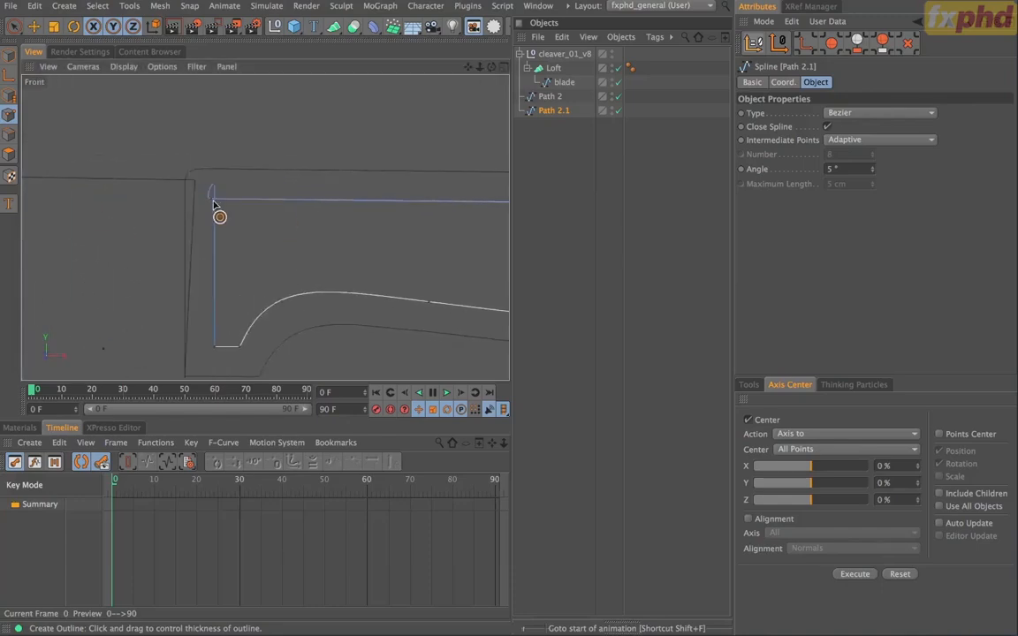
pyautogui.press('e')
pyautogui.click(213, 200)
pyautogui.moveTo(239, 202); pyautogui.dragTo(257, 203)
pyautogui.moveTo(216, 159); pyautogui.dragTo(216, 189)
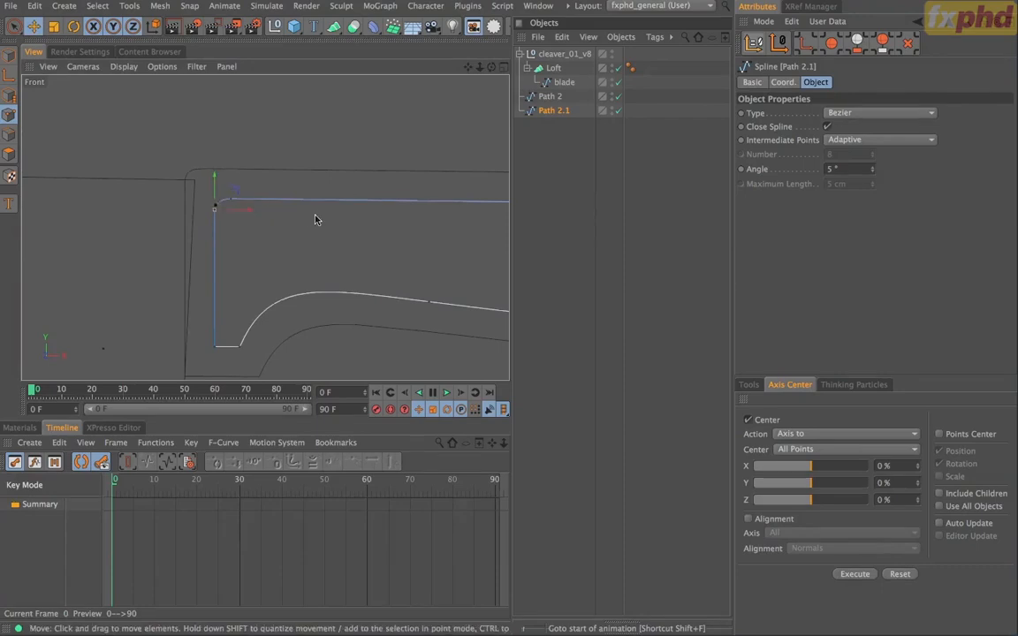
# Rename the Path 2 spline as handle01 and its inset copy Path 2.1 as handle02.
pyautogui.keyDown('alt'); pyautogui.moveTo(343, 225); pyautogui.dragTo(265, 227, button='middle'); pyautogui.keyUp('alt')
pyautogui.keyDown('alt'); pyautogui.moveTo(265, 227); pyautogui.dragTo(203, 227, button='right'); pyautogui.keyUp('alt')
pyautogui.keyDown('alt'); pyautogui.moveTo(382, 223); pyautogui.dragTo(326, 222, button='middle'); pyautogui.keyUp('alt')
pyautogui.keyDown('alt'); pyautogui.moveTo(326, 222); pyautogui.dragTo(287, 227, button='right'); pyautogui.keyUp('alt')
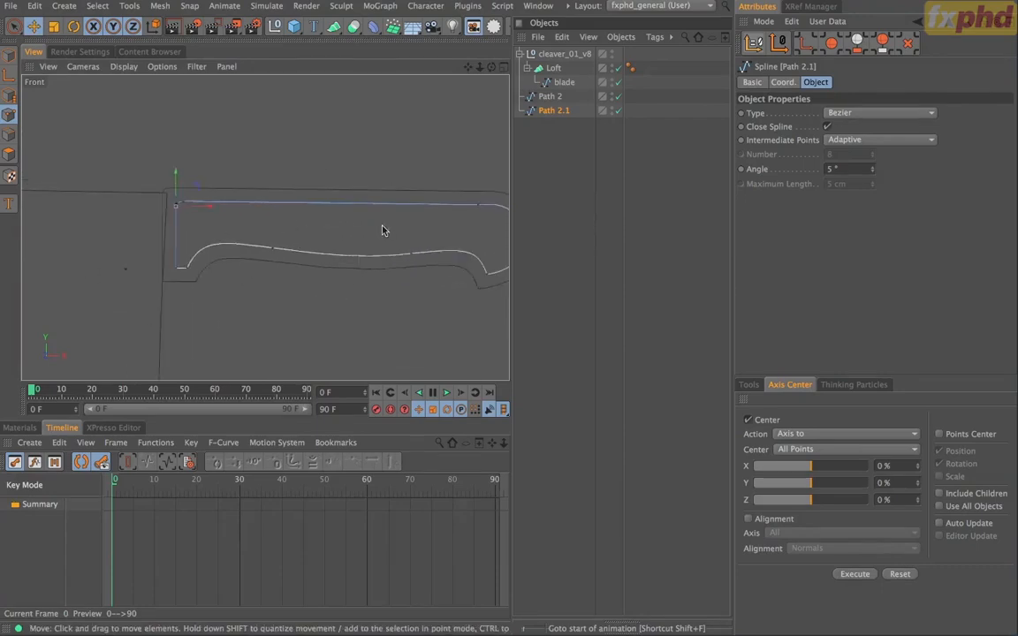
pyautogui.click(545, 99)
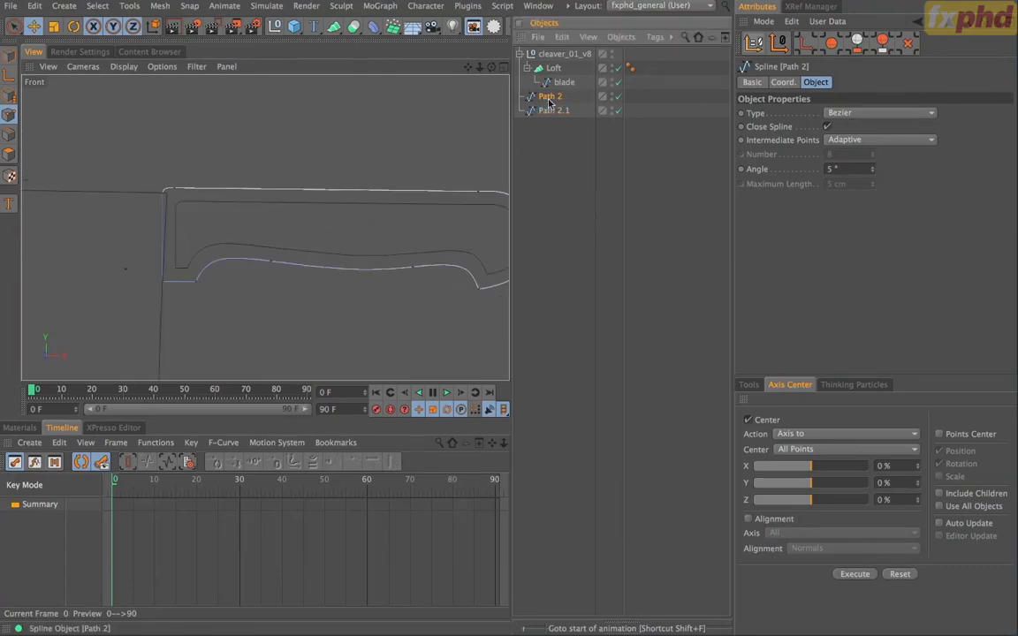
pyautogui.doubleClick(562, 99)
pyautogui.write('Handle01')
pyautogui.press('Return')
pyautogui.doubleClick(553, 110)
pyautogui.write('handle02')
pyautogui.press('Return')
# Place the handle01 and handle02 splines inside a new Loft object.
pyautogui.click(552, 101)
pyautogui.keyDown('alt'); pyautogui.click(338, 30); pyautogui.keyUp('alt')
pyautogui.moveTo(556, 129); pyautogui.dragTo(559, 123)
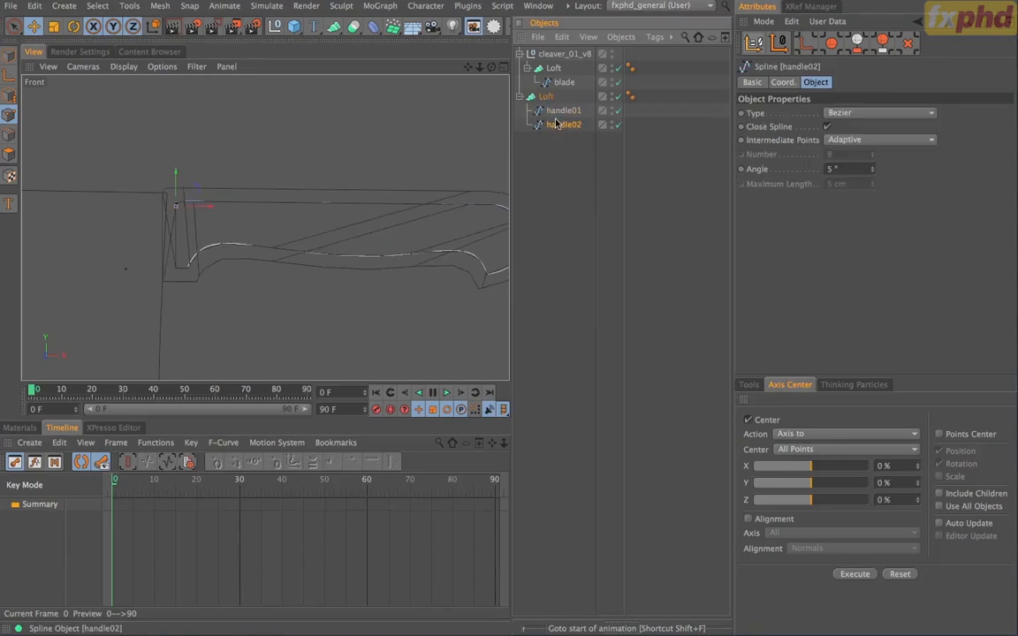
# Move the handle02 spline along Z away from handle01 to give the lofted handle thickness.
pyautogui.press('F1')
pyautogui.keyDown('alt'); pyautogui.moveTo(304, 223); pyautogui.dragTo(250, 240); pyautogui.keyUp('alt')
pyautogui.keyDown('alt'); pyautogui.moveTo(321, 229); pyautogui.dragTo(299, 227, button='right'); pyautogui.keyUp('alt')
pyautogui.keyDown('alt'); pyautogui.moveTo(299, 229); pyautogui.dragTo(268, 266); pyautogui.keyUp('alt')
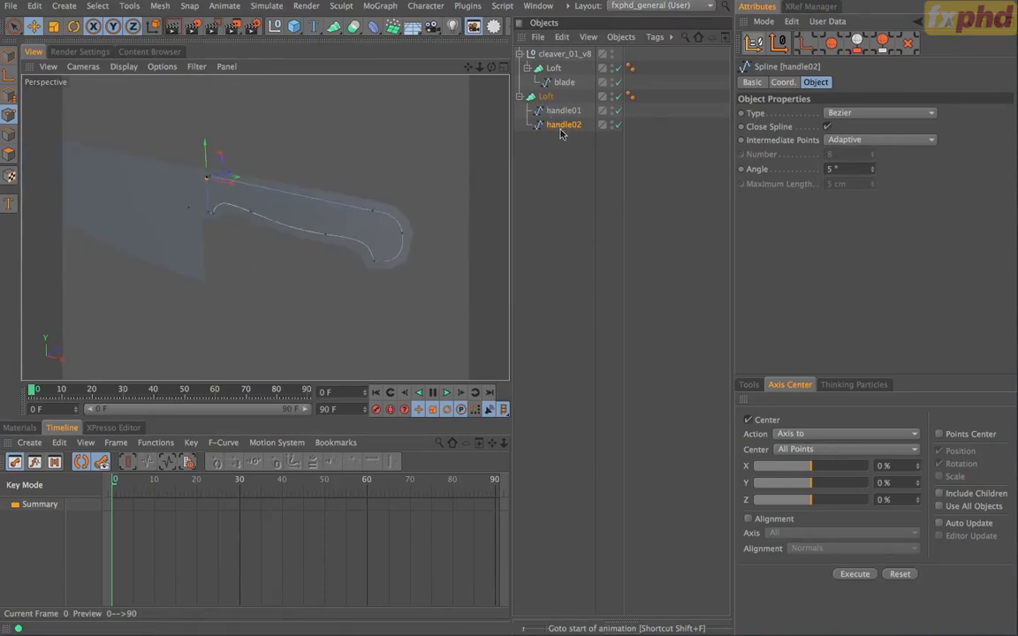
pyautogui.click(8, 55)
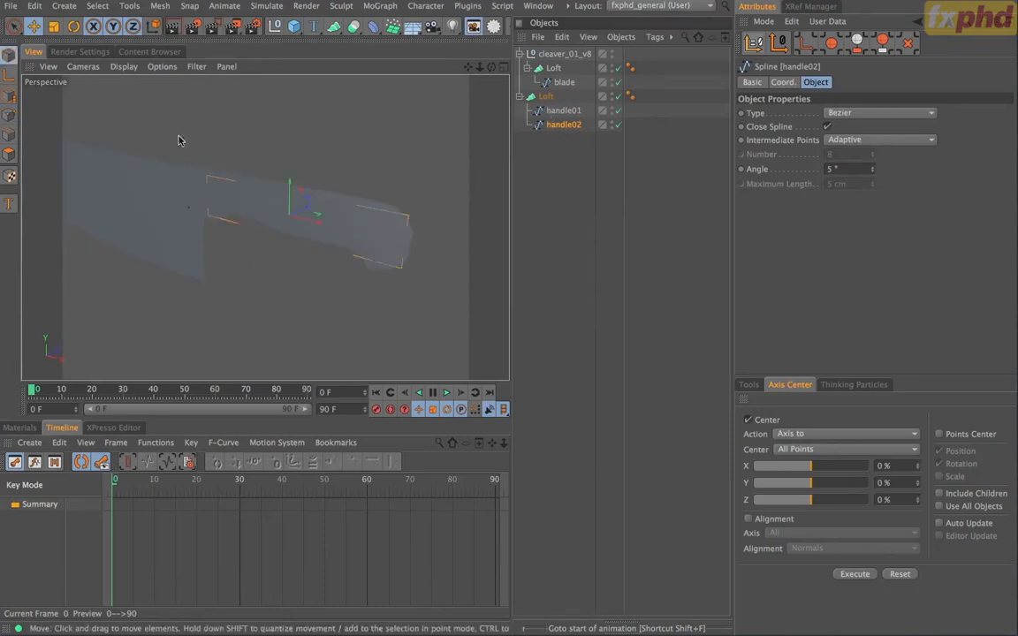
pyautogui.moveTo(325, 215); pyautogui.dragTo(163, 231)
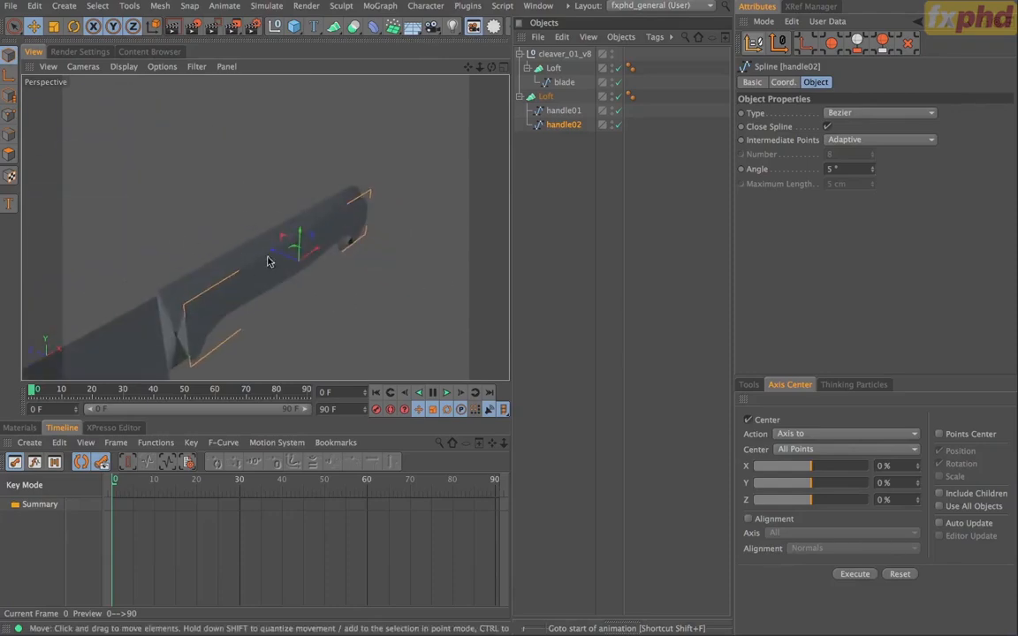
pyautogui.moveTo(274, 252); pyautogui.dragTo(276, 254)
pyautogui.keyDown('alt'); pyautogui.moveTo(210, 329); pyautogui.dragTo(107, 289); pyautogui.keyUp('alt')
pyautogui.keyDown('alt'); pyautogui.moveTo(221, 290); pyautogui.dragTo(354, 225); pyautogui.keyUp('alt')
# Reverse the point sequence of the handle02 spline and clear the object selection.
pyautogui.click(574, 113)
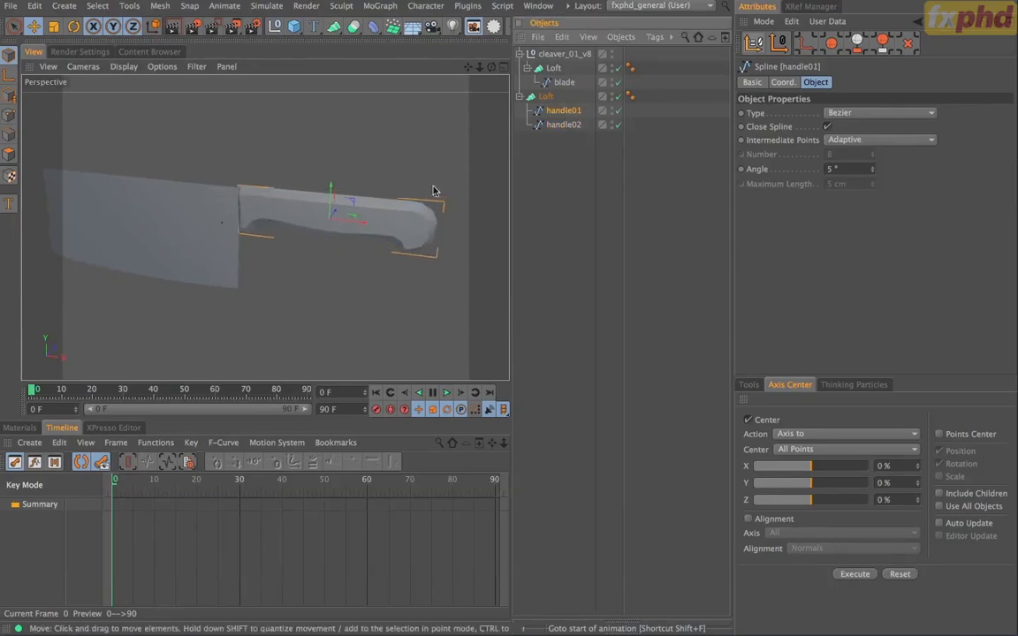
pyautogui.click(561, 126)
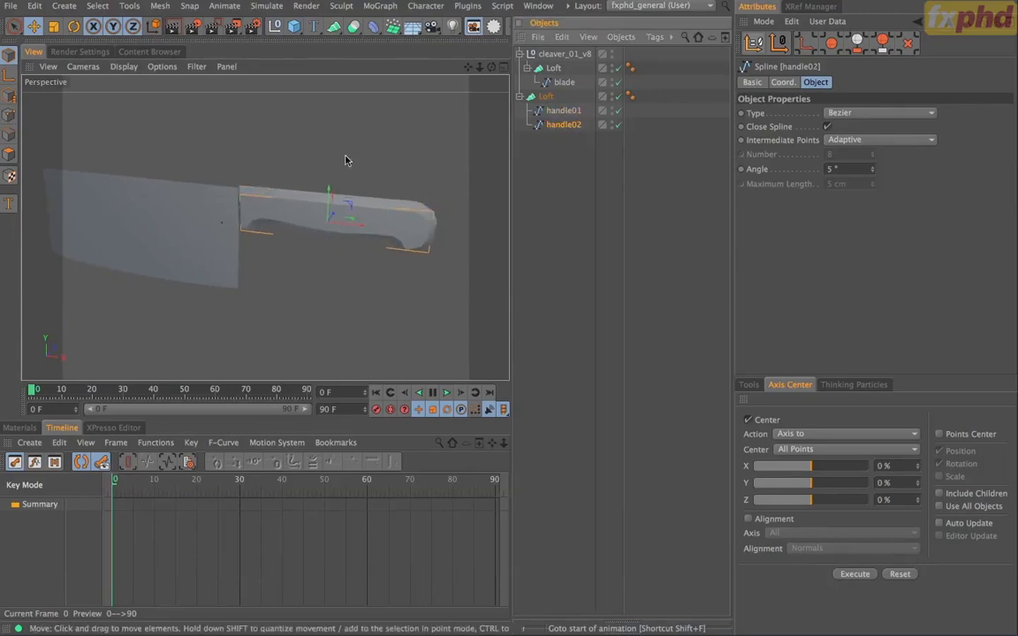
pyautogui.click(9, 115)
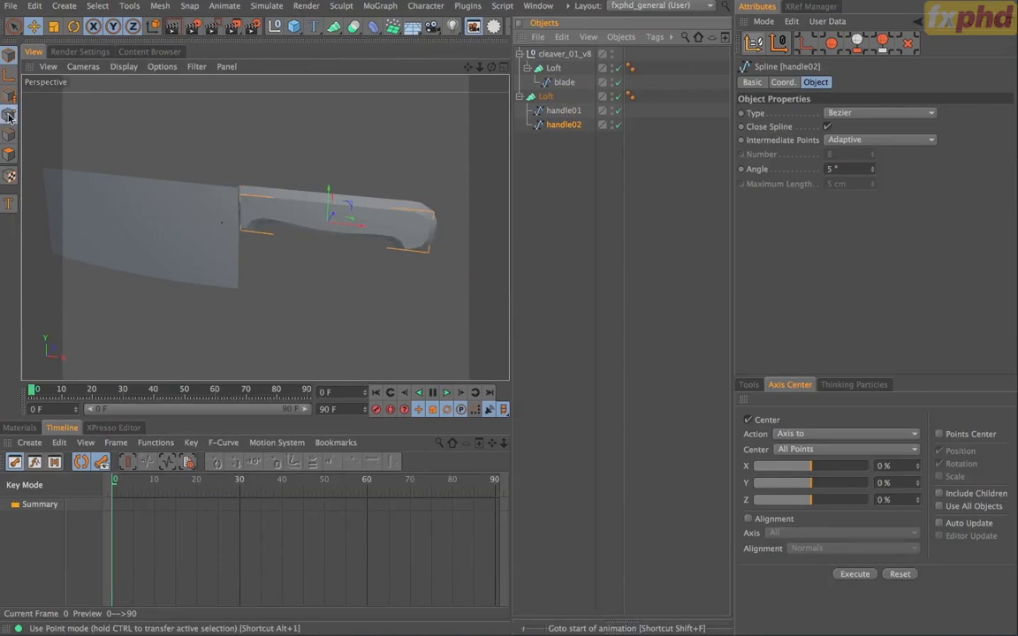
pyautogui.rightClick(254, 132)
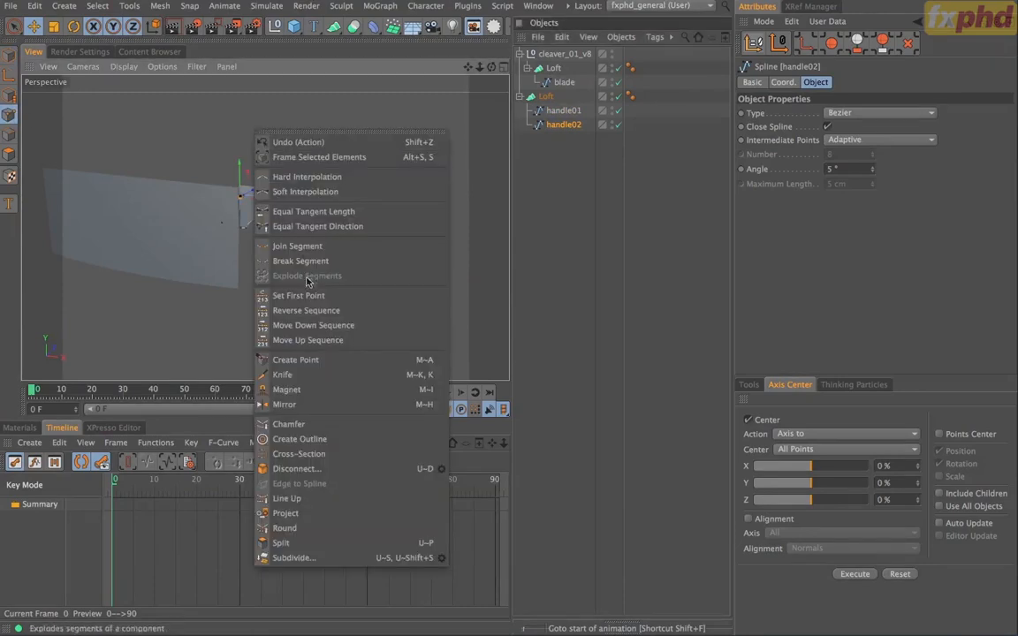
pyautogui.click(319, 314)
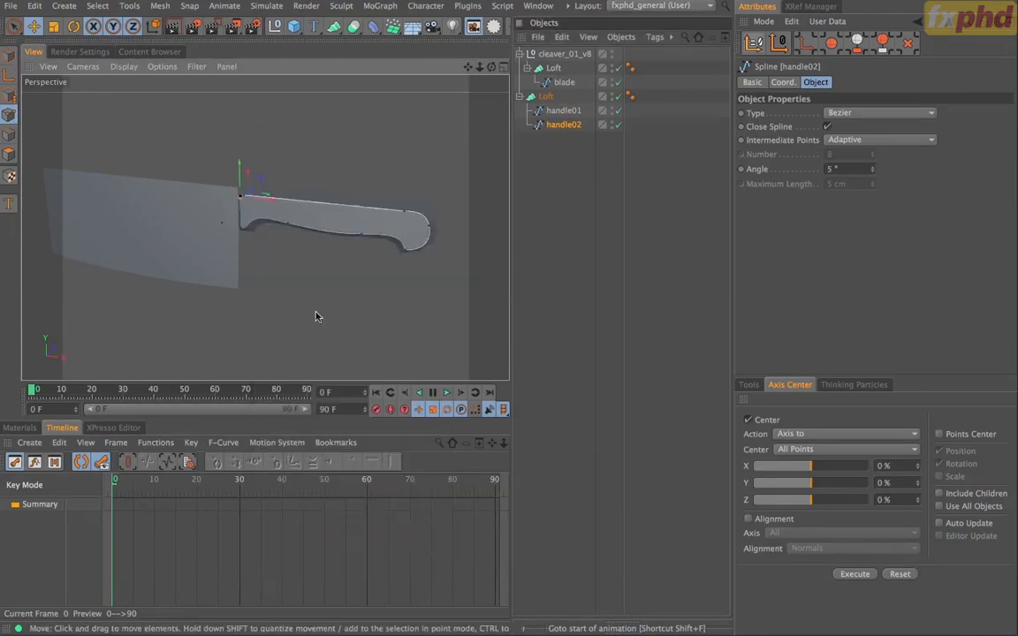
pyautogui.click(541, 155)
pyautogui.keyDown('alt'); pyautogui.moveTo(362, 210); pyautogui.dragTo(373, 157); pyautogui.keyUp('alt')
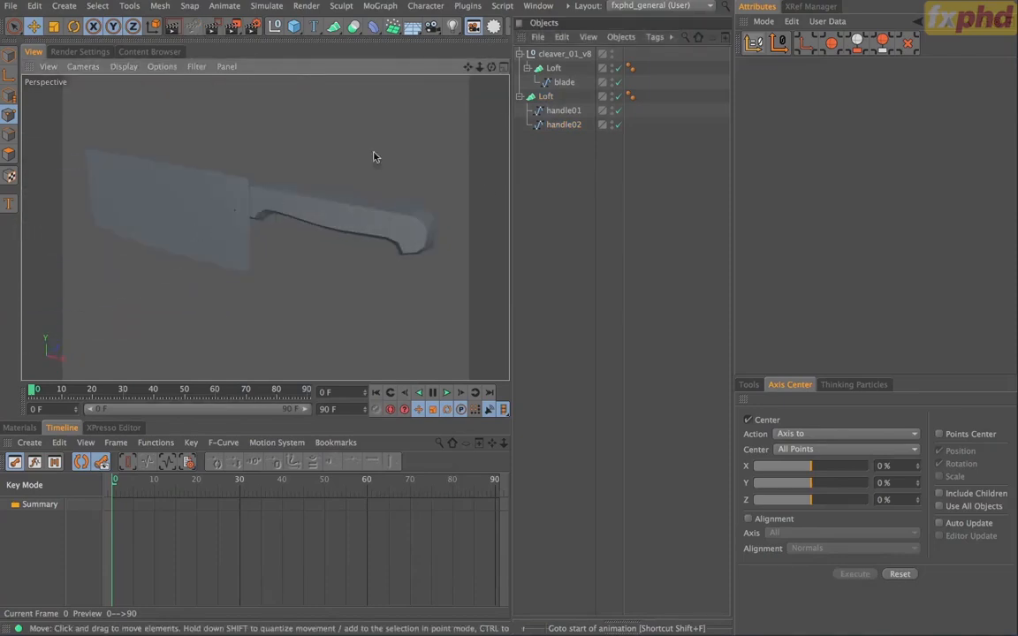
# Place the handle Loft inside a Symmetry object and set its mirror plane to XY.
pyautogui.click(544, 97)
pyautogui.moveTo(354, 26); pyautogui.dragTo(490, 71)
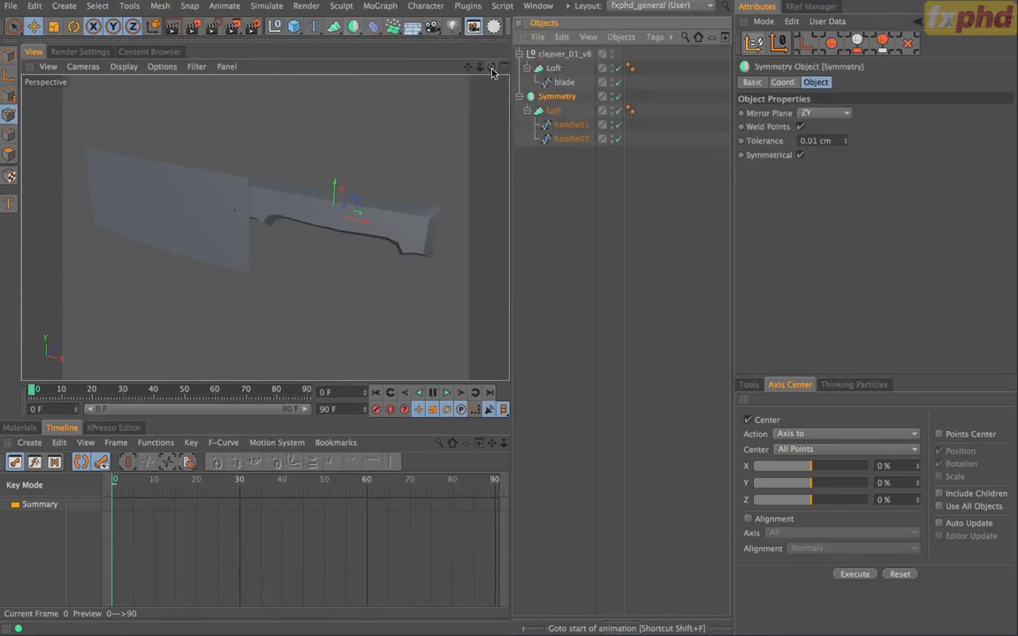
pyautogui.click(825, 113)
pyautogui.click(809, 125)
pyautogui.keyDown('alt'); pyautogui.moveTo(443, 174); pyautogui.dragTo(336, 177); pyautogui.keyUp('alt')
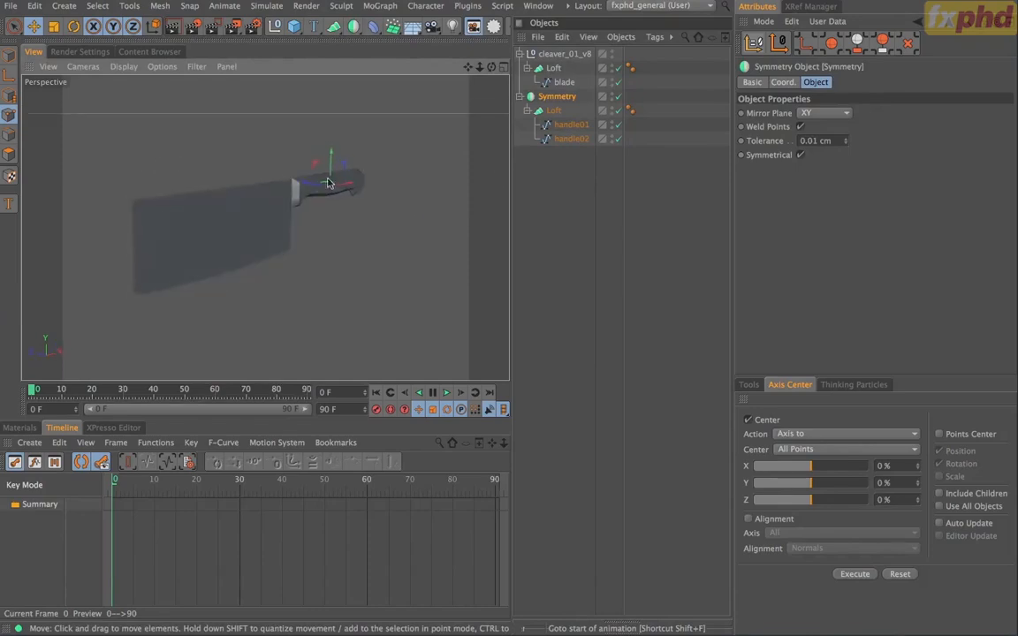
# Turn on Use Color for the blade's Loft and set its display color to grey, RGB 180, 180, 180.
pyautogui.click(552, 69)
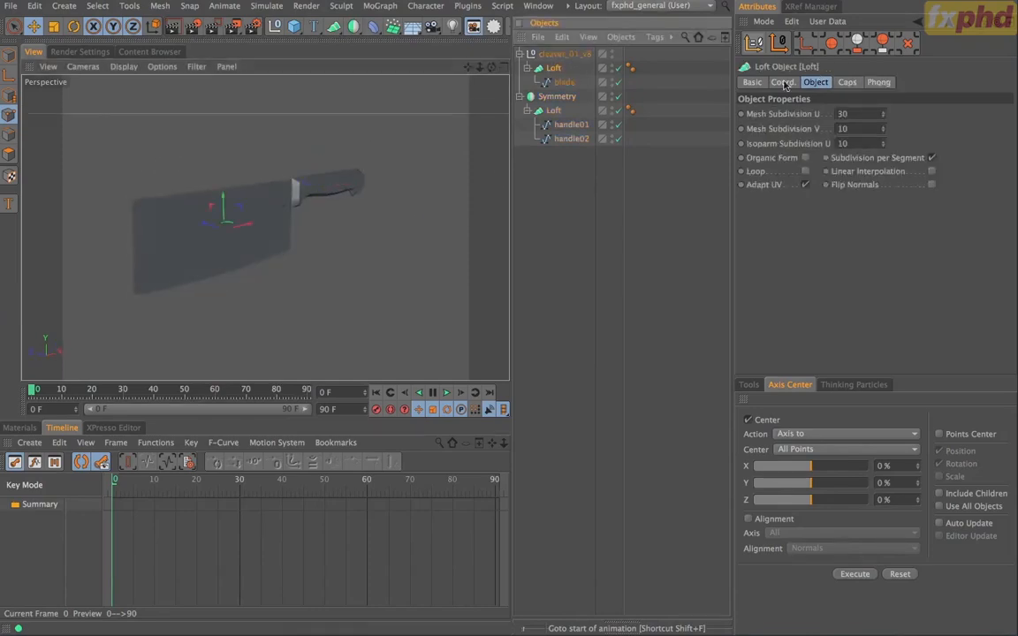
pyautogui.click(752, 82)
pyautogui.click(835, 168)
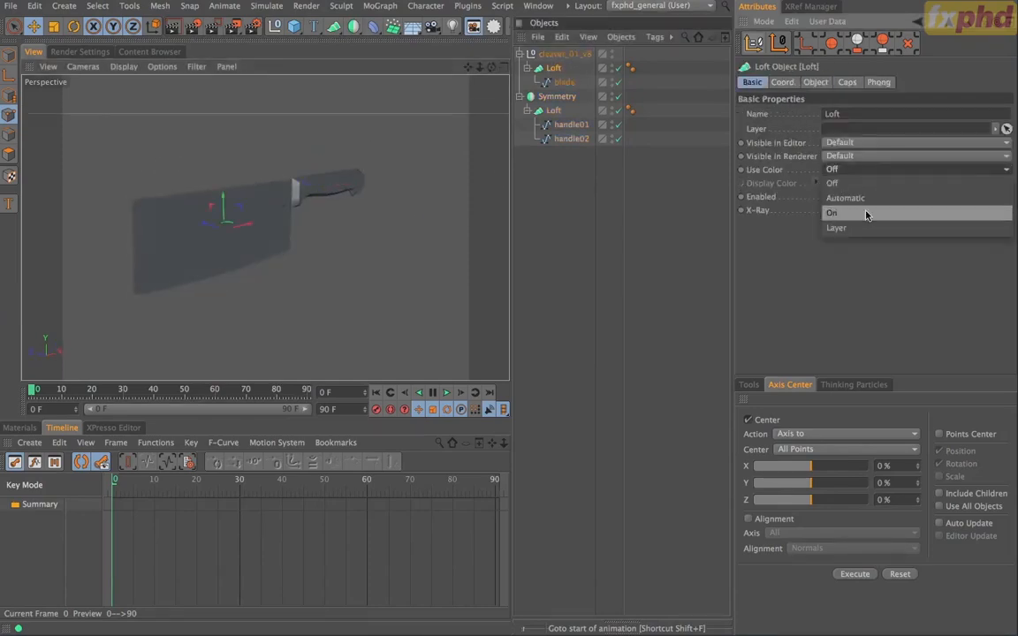
pyautogui.click(831, 214)
pyautogui.click(831, 185)
pyautogui.moveTo(833, 196); pyautogui.dragTo(835, 217)
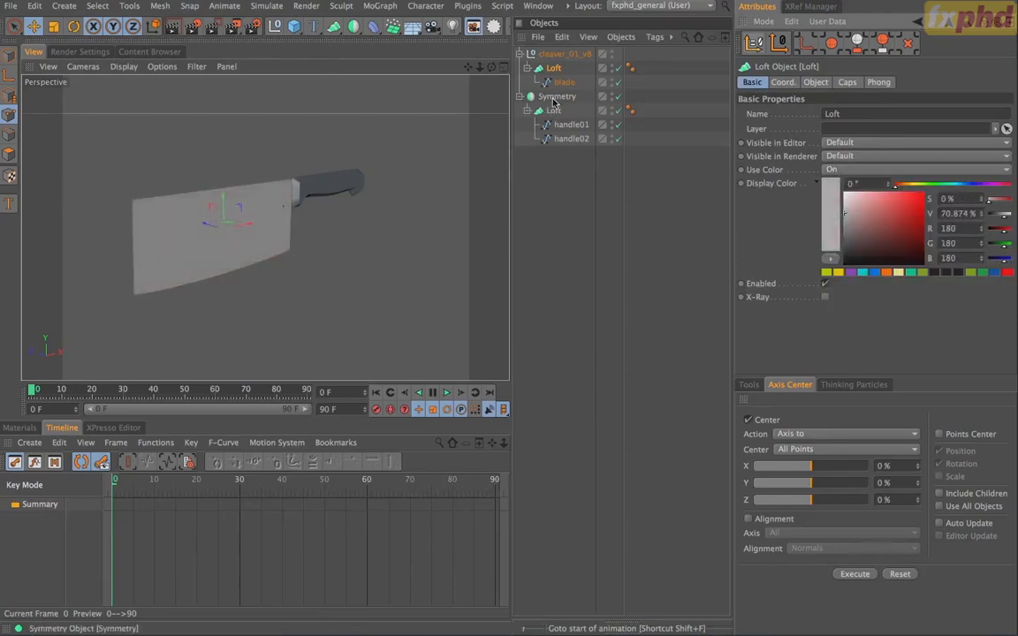
# Turn on Use Color for the handle's Symmetry object and set its display color to brown, RGB 116, 98, 72.
pyautogui.click(555, 97)
pyautogui.click(855, 170)
pyautogui.click(831, 213)
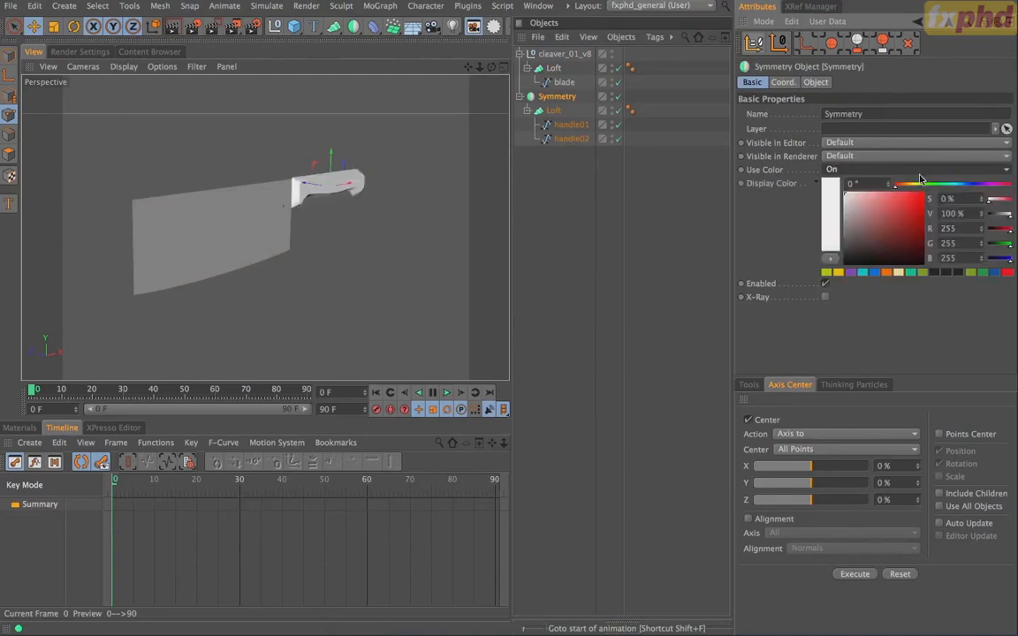
pyautogui.click(903, 187)
pyautogui.click(865, 242)
pyautogui.moveTo(865, 241)
pyautogui.mouseDown()
pyautogui.moveTo(876, 220)
pyautogui.moveTo(874, 231)
pyautogui.mouseUp()
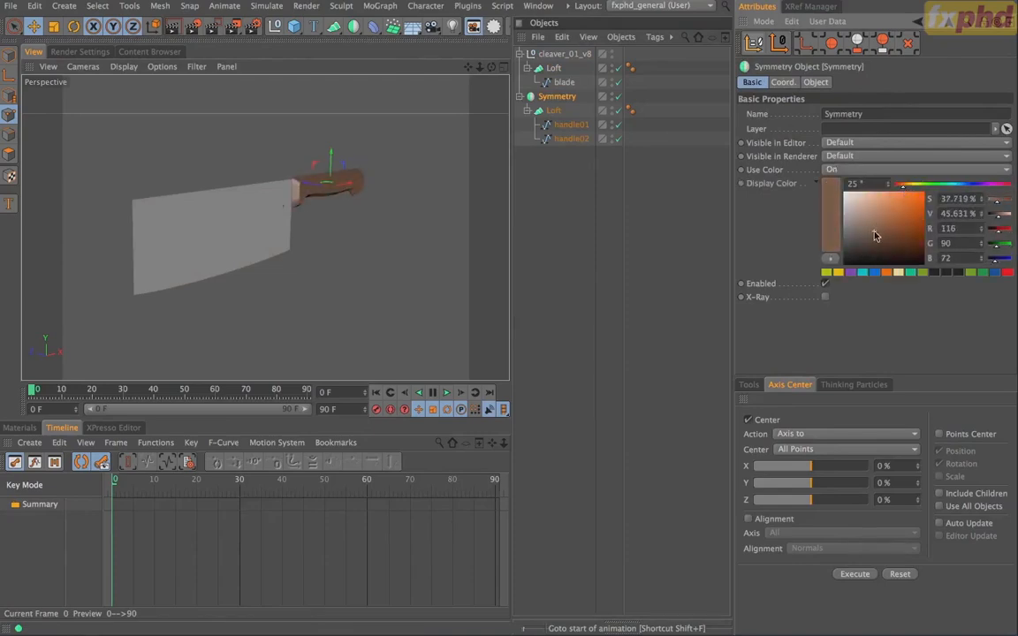
pyautogui.click(907, 187)
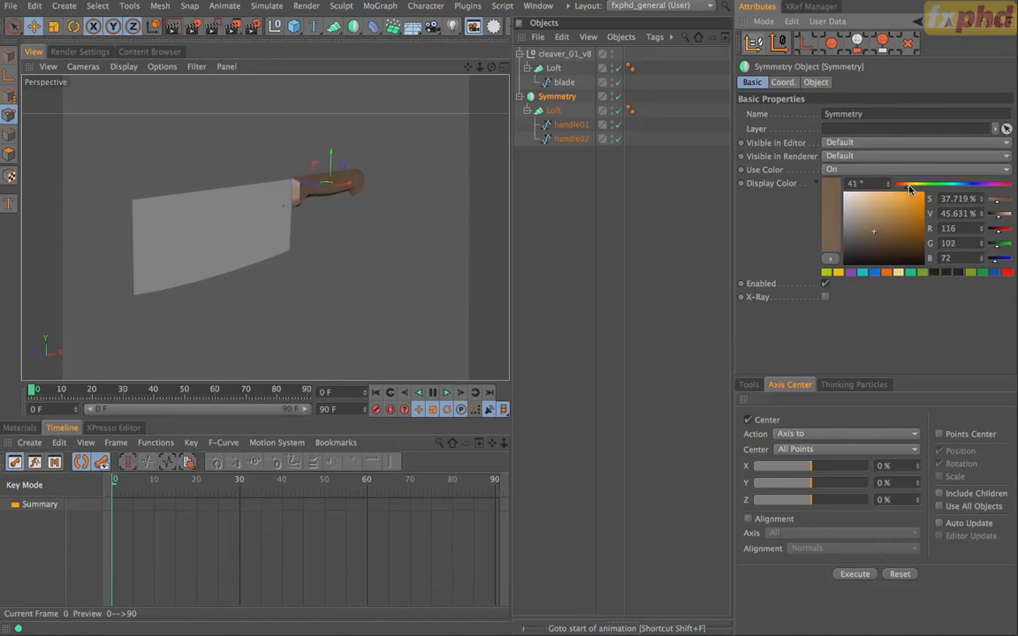
# Collapse the Symmetry and blade Loft hierarchies and rename the cleaver_01_v8 null as Cleaver.
pyautogui.click(521, 97)
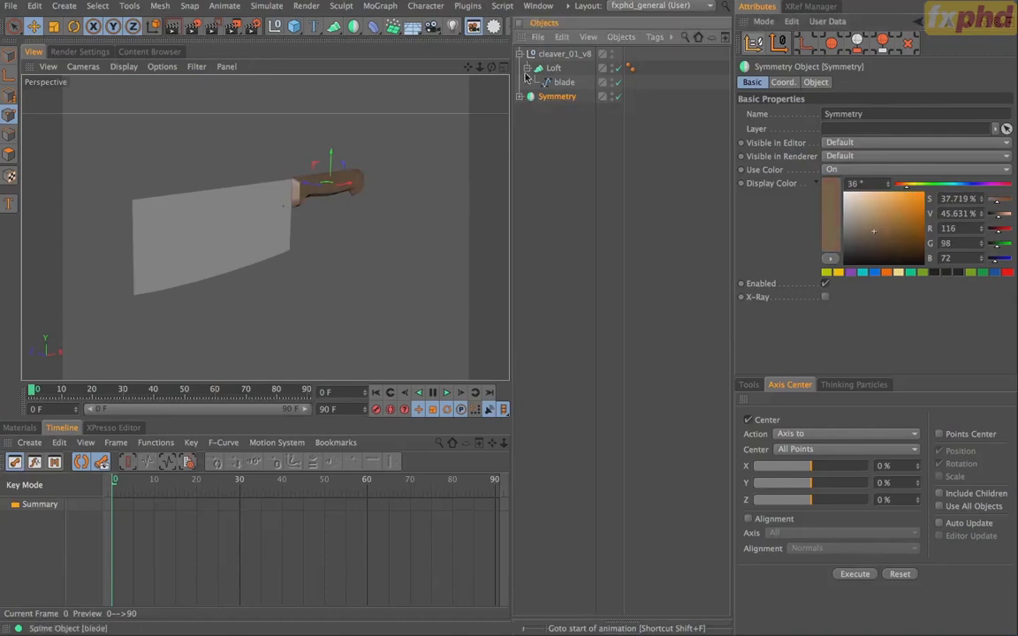
pyautogui.click(526, 68)
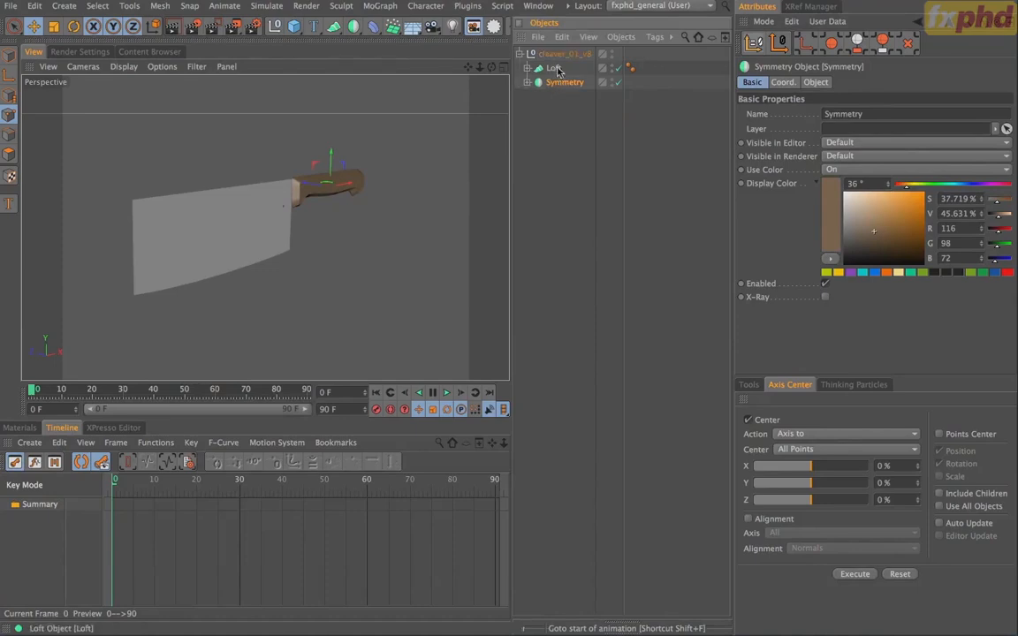
pyautogui.doubleClick(559, 55)
pyautogui.write('c')
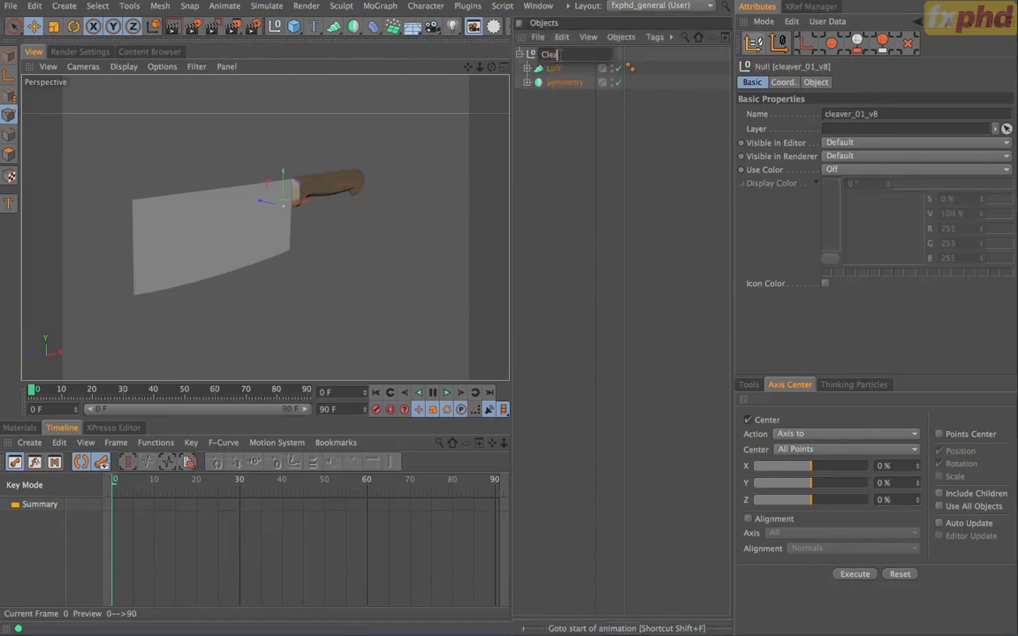
pyautogui.press('Return')
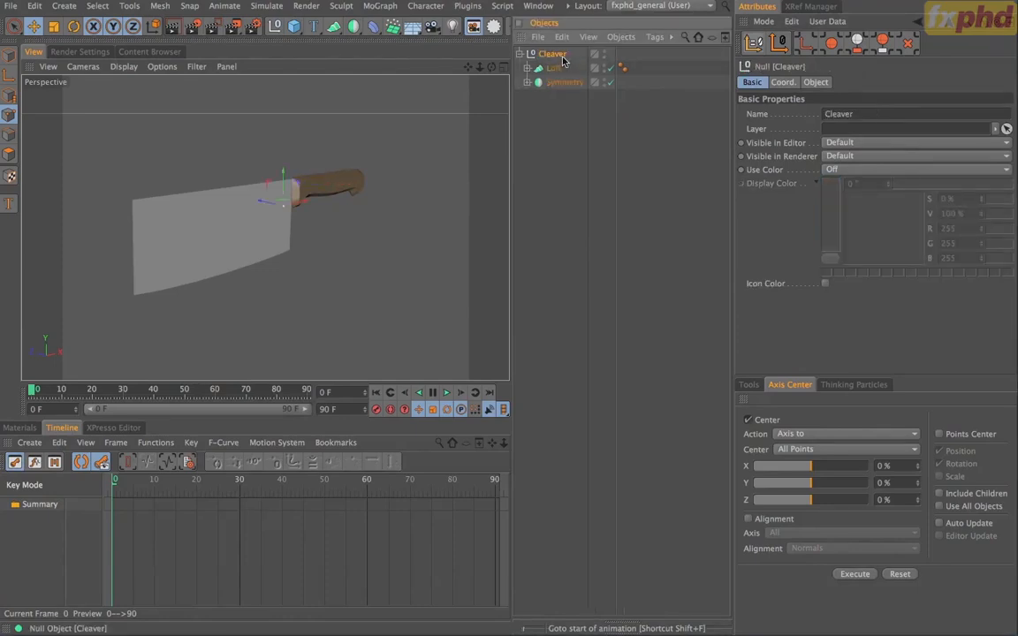
# Move the Cleaver null's axis to the far end of the handle, leaving its geometry in place.
pyautogui.press('F4')
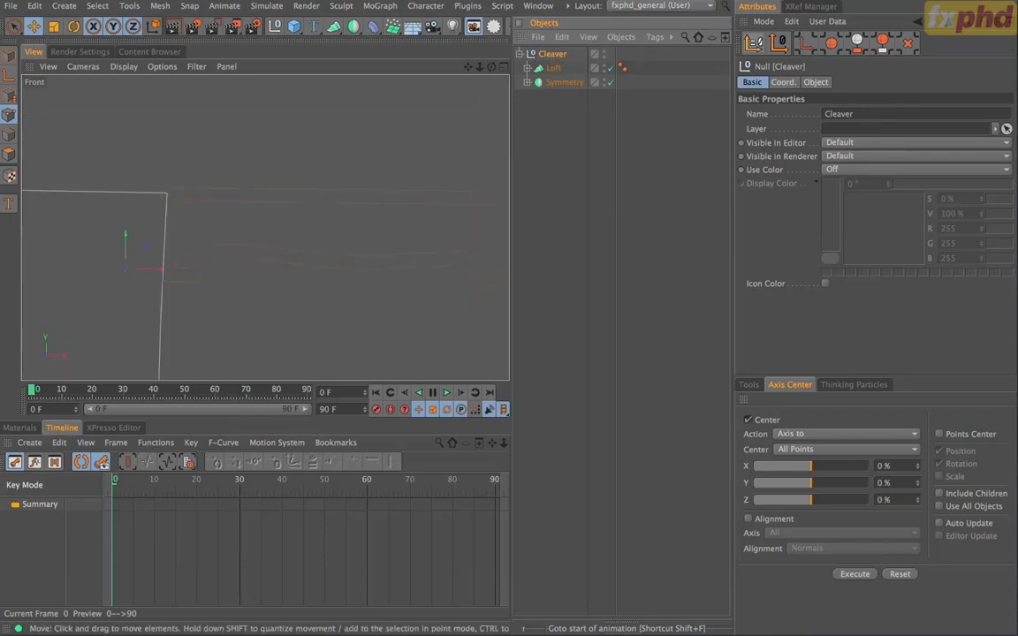
pyautogui.click(9, 76)
pyautogui.click(8, 56)
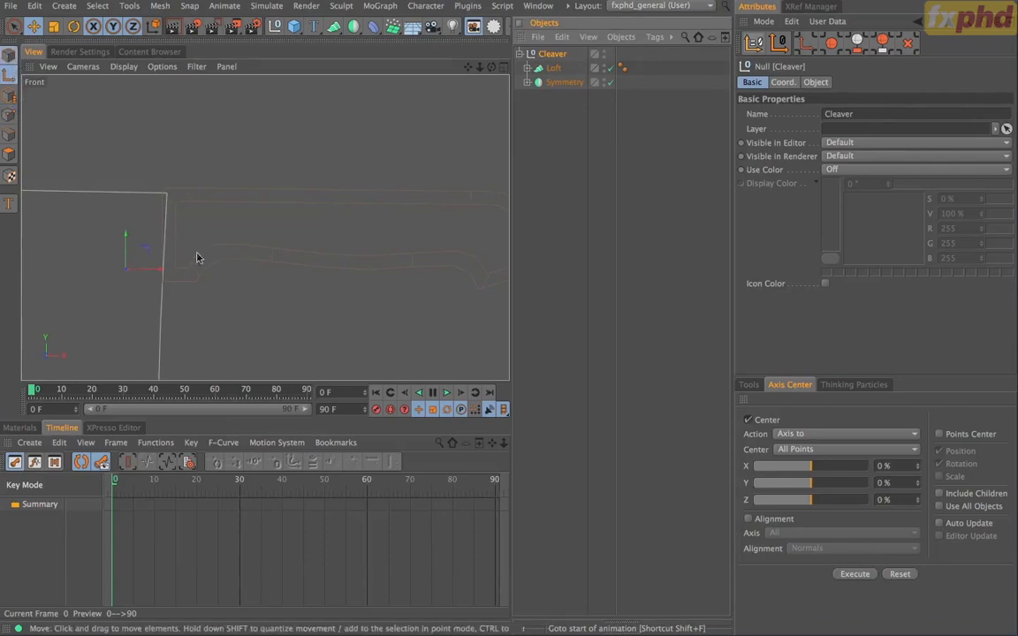
pyautogui.moveTo(147, 255); pyautogui.dragTo(496, 235)
pyautogui.keyDown('alt'); pyautogui.moveTo(253, 227); pyautogui.dragTo(189, 223, button='right'); pyautogui.keyUp('alt')
pyautogui.keyDown('alt'); pyautogui.moveTo(210, 224); pyautogui.dragTo(247, 199, button='middle'); pyautogui.keyUp('alt')
pyautogui.moveTo(455, 186); pyautogui.dragTo(413, 138)
pyautogui.press('l')
pyautogui.press('r')
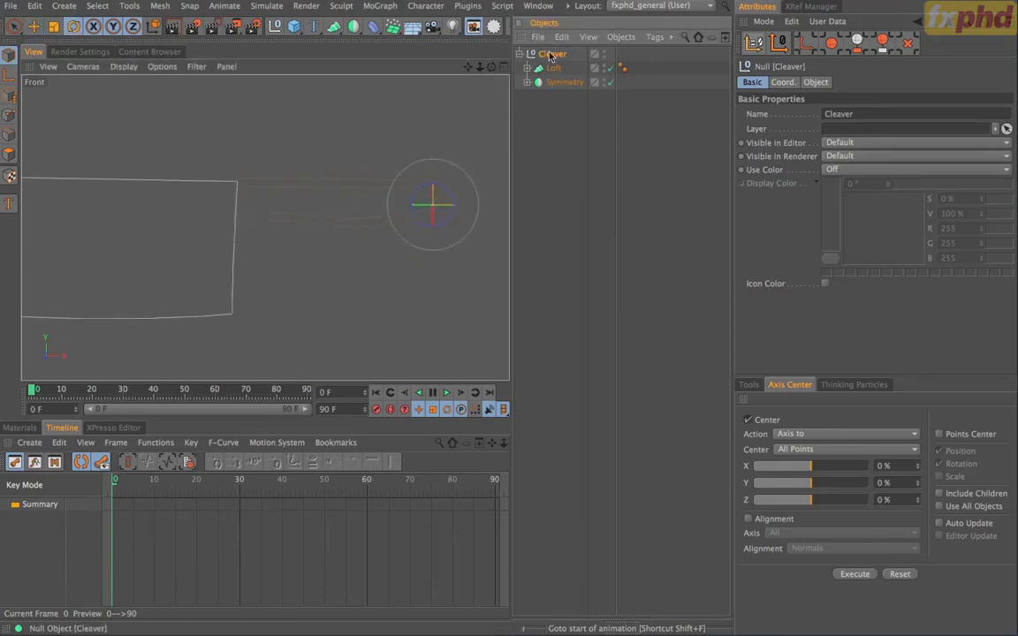
# Cut the Cleaver hierarchy, close the cleaver_01_v8.ai project without saving, and paste it into the sausage project.
pyautogui.press('Delete')
pyautogui.press('super+w')
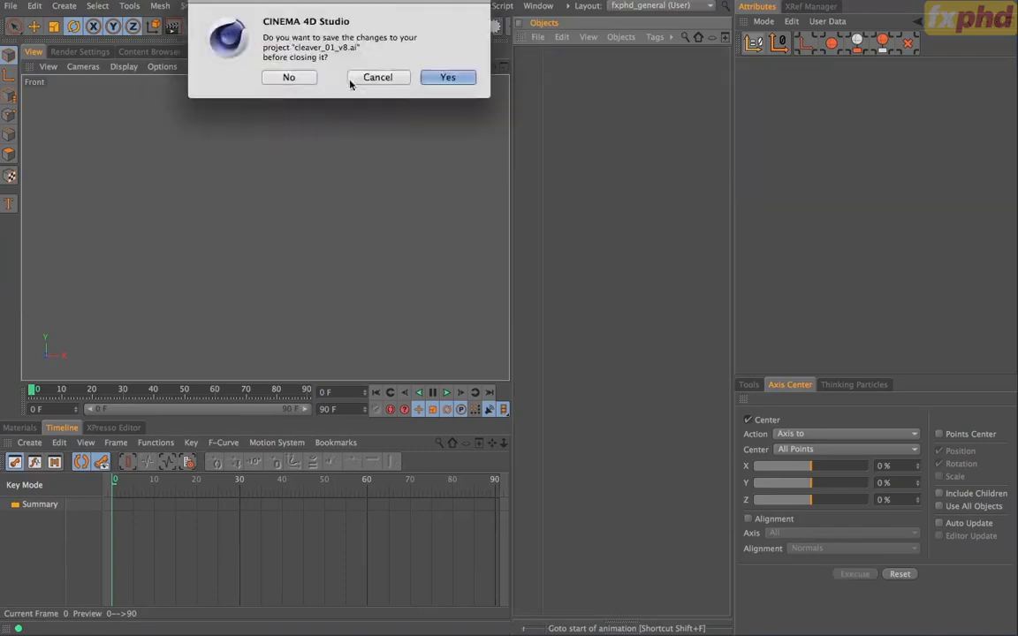
pyautogui.click(299, 79)
pyautogui.press('super+v')
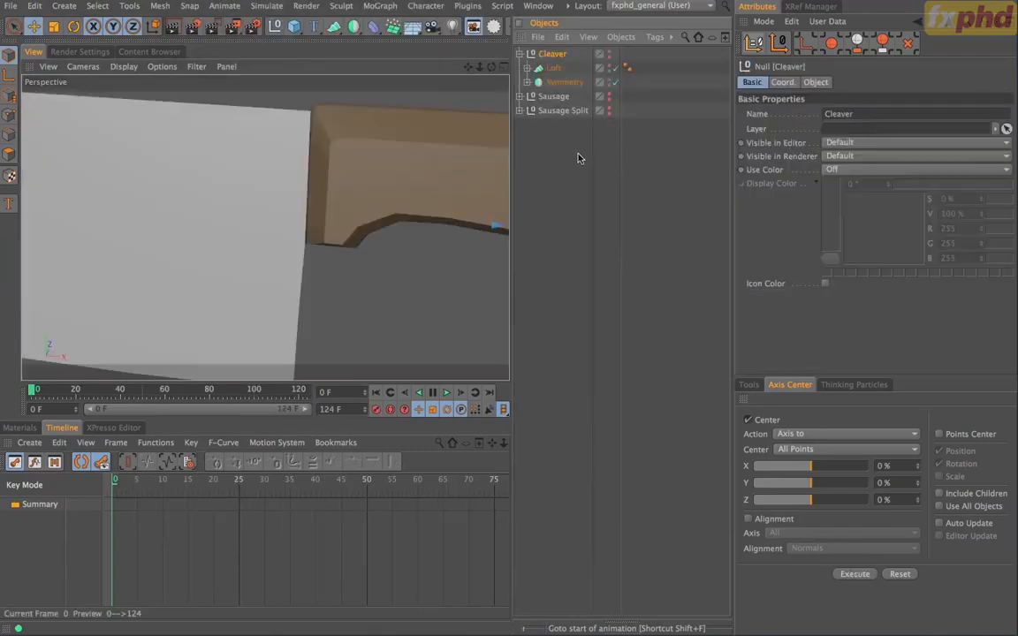
# Rotate the Cleaver to a 90° heading and move it so its blade crosses the middle of the sausage.
pyautogui.press('h')
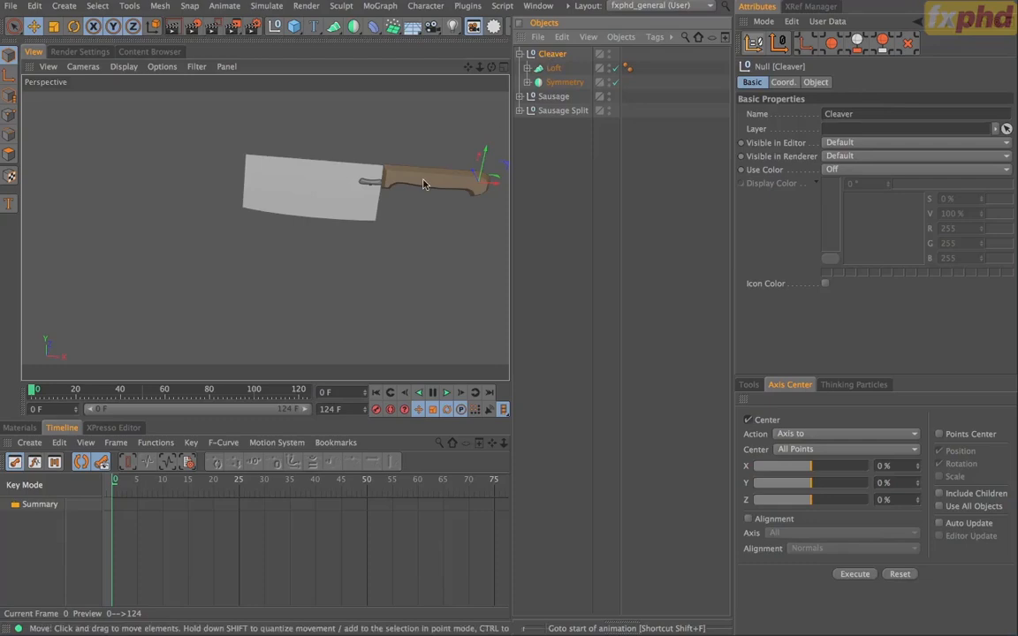
pyautogui.press('F2')
pyautogui.keyDown('alt'); pyautogui.moveTo(395, 225); pyautogui.dragTo(279, 234, button='right'); pyautogui.keyUp('alt')
pyautogui.keyDown('alt'); pyautogui.moveTo(279, 234); pyautogui.dragTo(232, 194, button='middle'); pyautogui.keyUp('alt')
pyautogui.press('r')
pyautogui.moveTo(294, 263); pyautogui.dragTo(508, 281)
pyautogui.press('t')
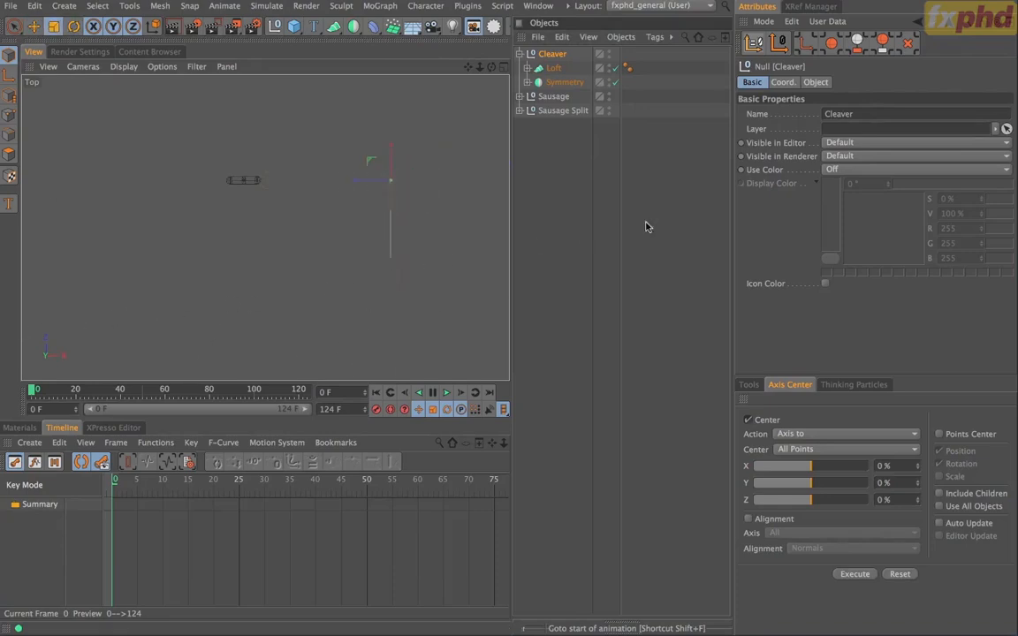
pyautogui.press('e')
pyautogui.moveTo(474, 255); pyautogui.dragTo(325, 203)
pyautogui.press('F1')
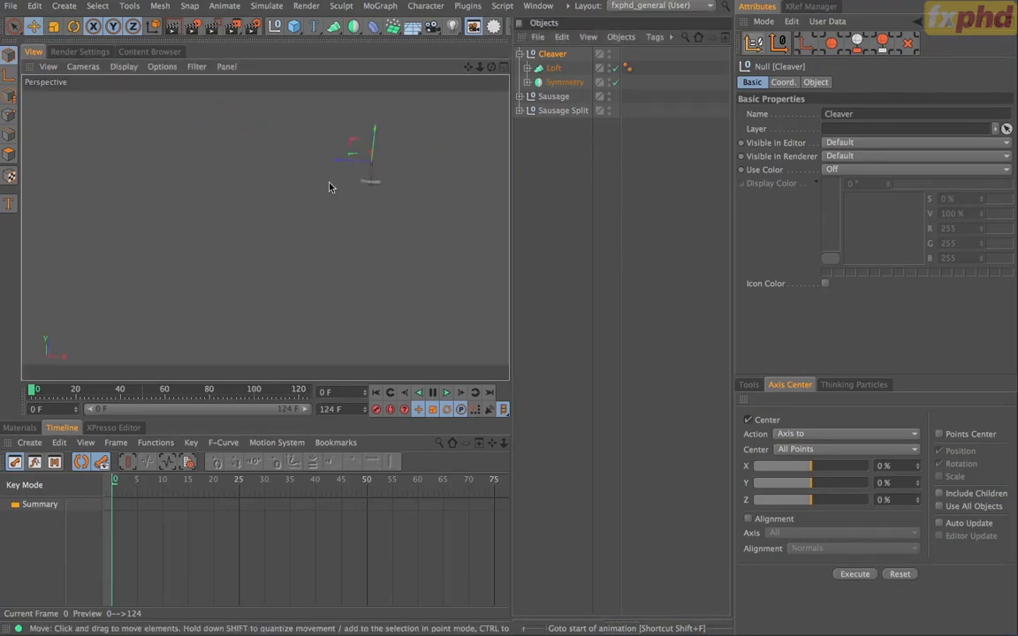
# Raise the Cleaver's blade above the sausage by setting its bank rotation to 20°.
pyautogui.press('h')
pyautogui.keyDown('alt'); pyautogui.moveTo(256, 284); pyautogui.dragTo(112, 244); pyautogui.keyUp('alt')
pyautogui.keyDown('alt'); pyautogui.moveTo(328, 268); pyautogui.dragTo(470, 115); pyautogui.keyUp('alt')
pyautogui.keyDown('alt'); pyautogui.moveTo(278, 222); pyautogui.dragTo(327, 218); pyautogui.keyUp('alt')
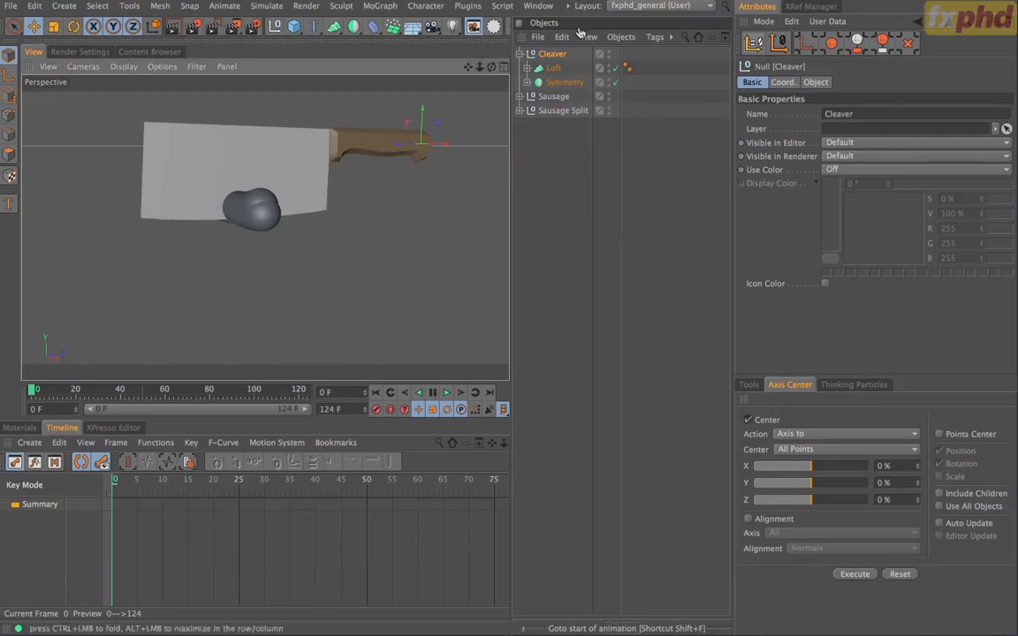
pyautogui.click(782, 82)
pyautogui.moveTo(992, 129)
pyautogui.mouseDown()
pyautogui.moveTo(992, 167)
pyautogui.moveTo(991, 107)
pyautogui.moveTo(991, 140)
pyautogui.moveTo(977, 144)
pyautogui.moveTo(992, 135)
pyautogui.mouseUp()
pyautogui.click(953, 143)
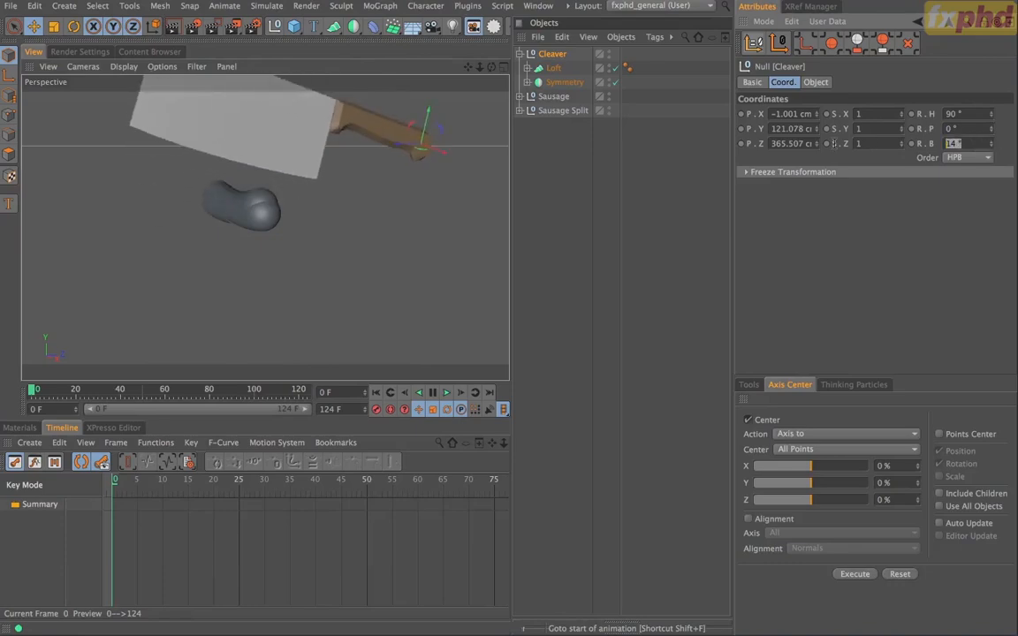
pyautogui.write('20')
pyautogui.press('Return')
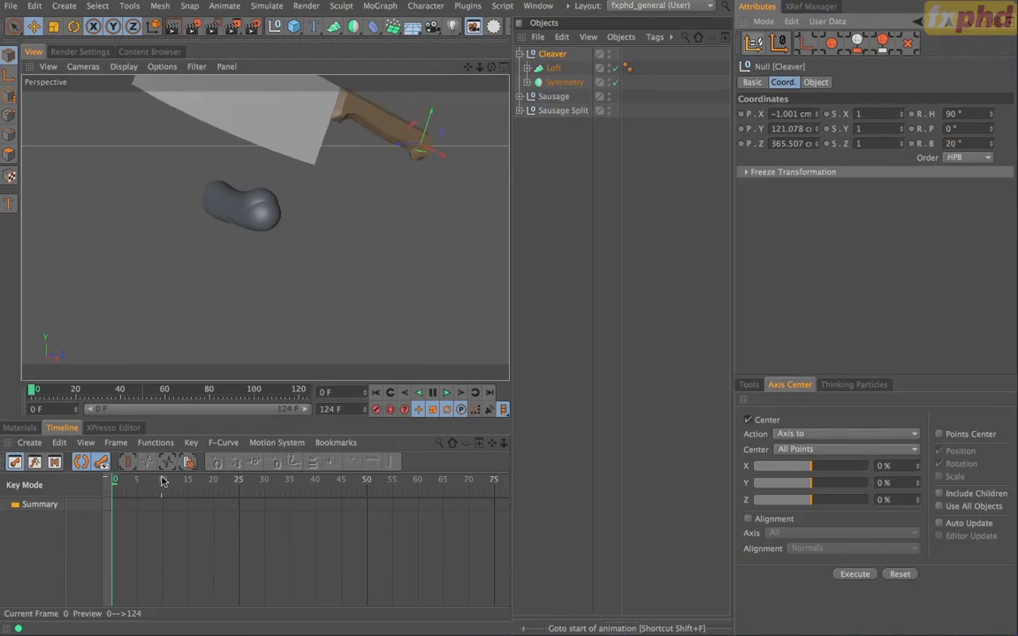
# Set a keyframe for the Cleaver's bank rotation at frame 40.
pyautogui.moveTo(147, 481); pyautogui.dragTo(239, 483)
pyautogui.click(369, 481)
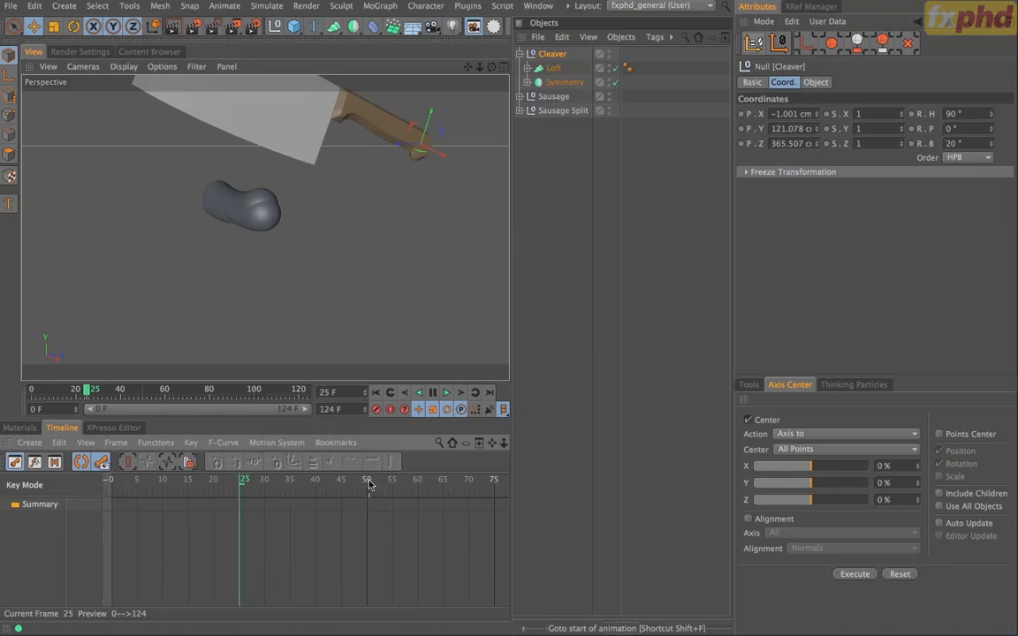
pyautogui.moveTo(372, 483); pyautogui.dragTo(317, 486)
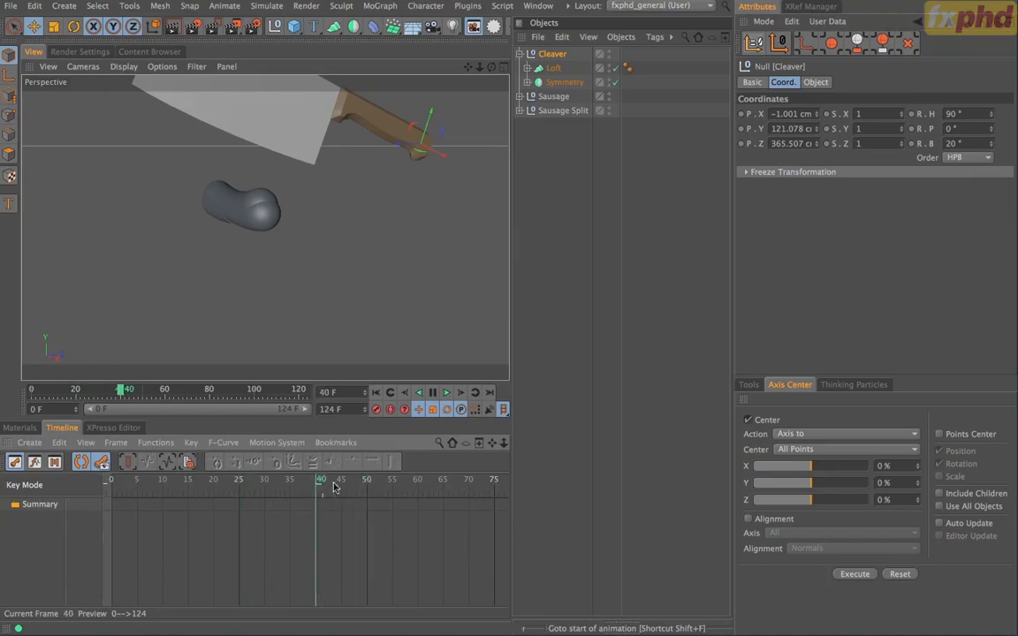
pyautogui.keyDown('ctrl'); pyautogui.click(911, 144); pyautogui.keyUp('ctrl')
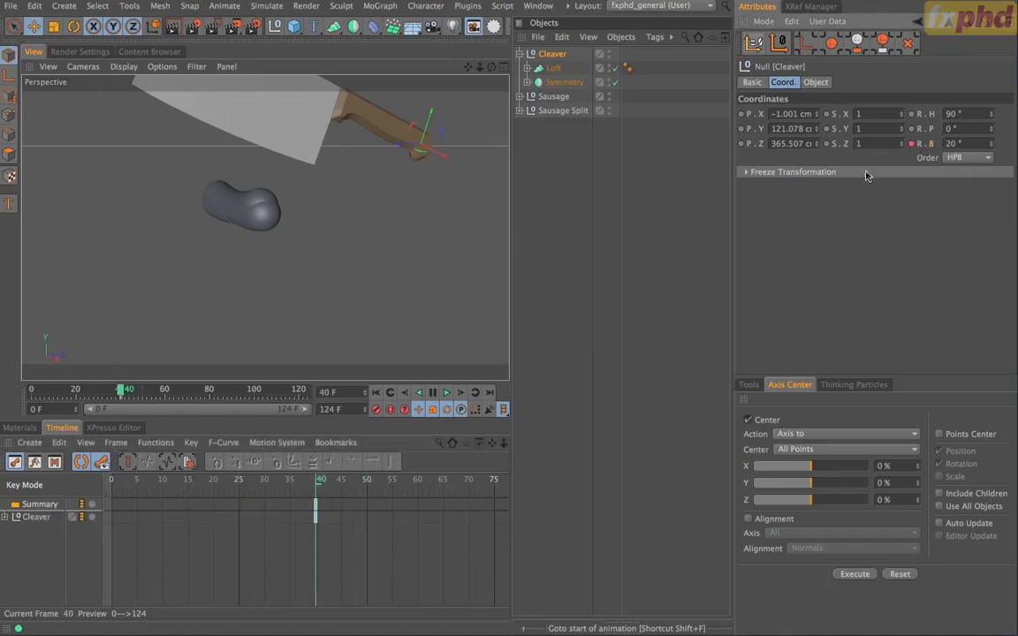
# At frame 50, set the Cleaver's bank rotation to 0° and record a keyframe for it.
pyautogui.click(371, 482)
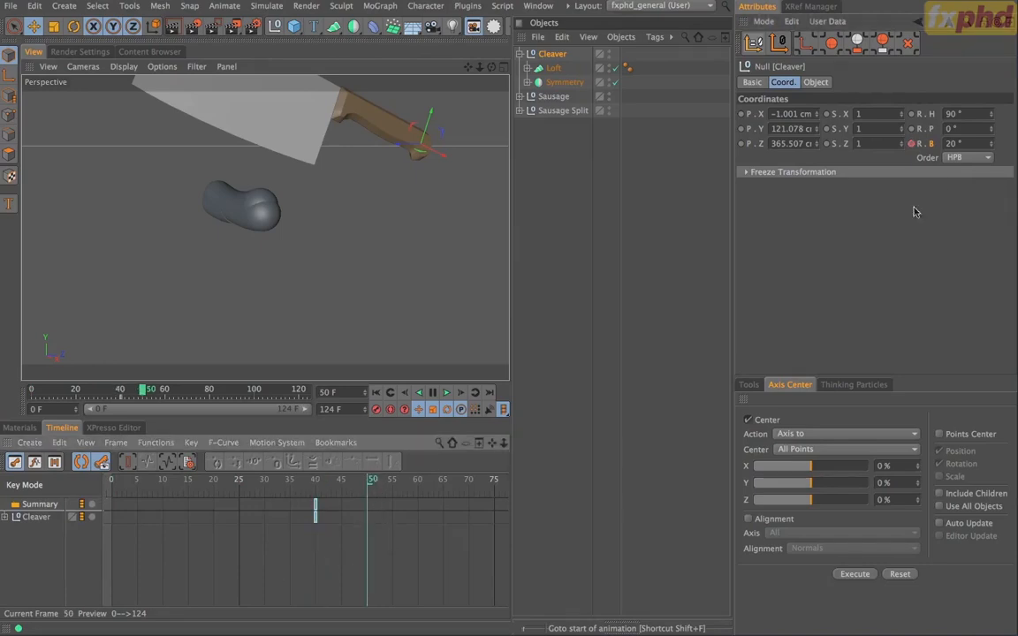
pyautogui.doubleClick(979, 143)
pyautogui.write('5')
pyautogui.press('Return')
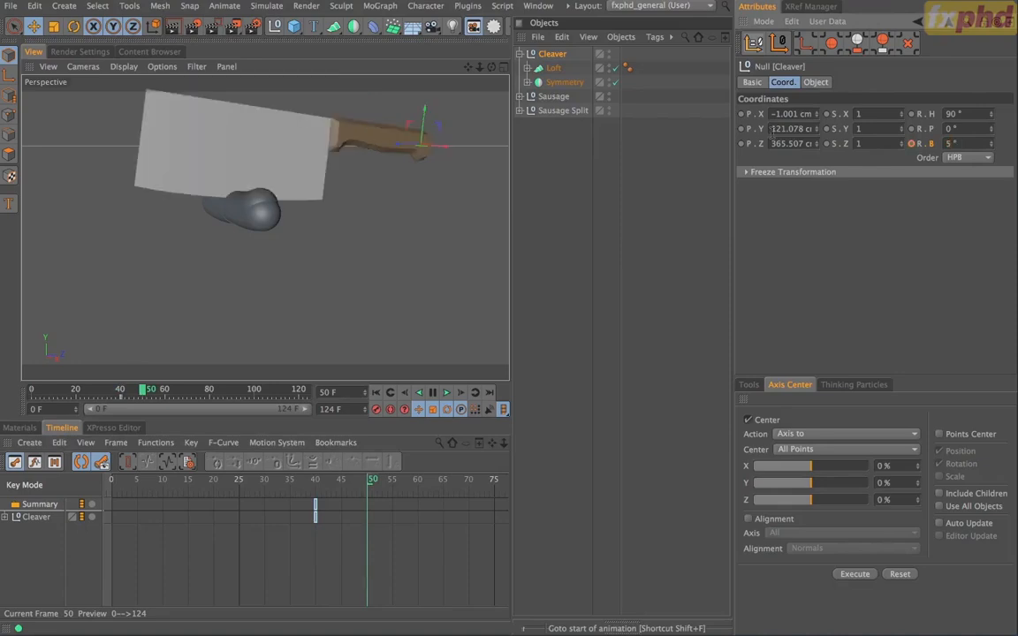
pyautogui.click(991, 147)
pyautogui.click(991, 147)
pyautogui.click(991, 147)
pyautogui.click(990, 147)
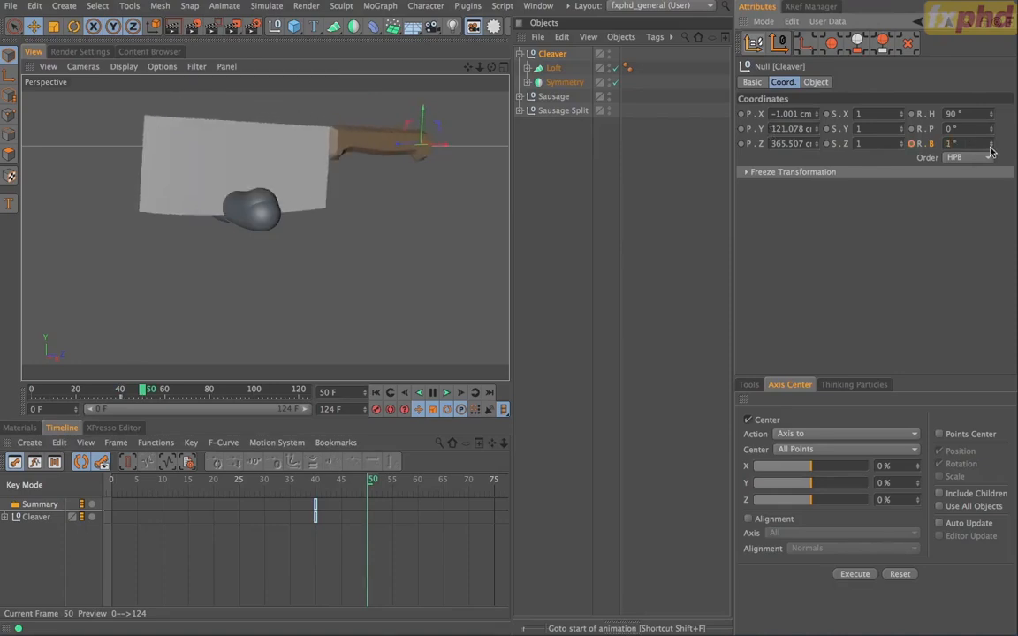
pyautogui.click(990, 147)
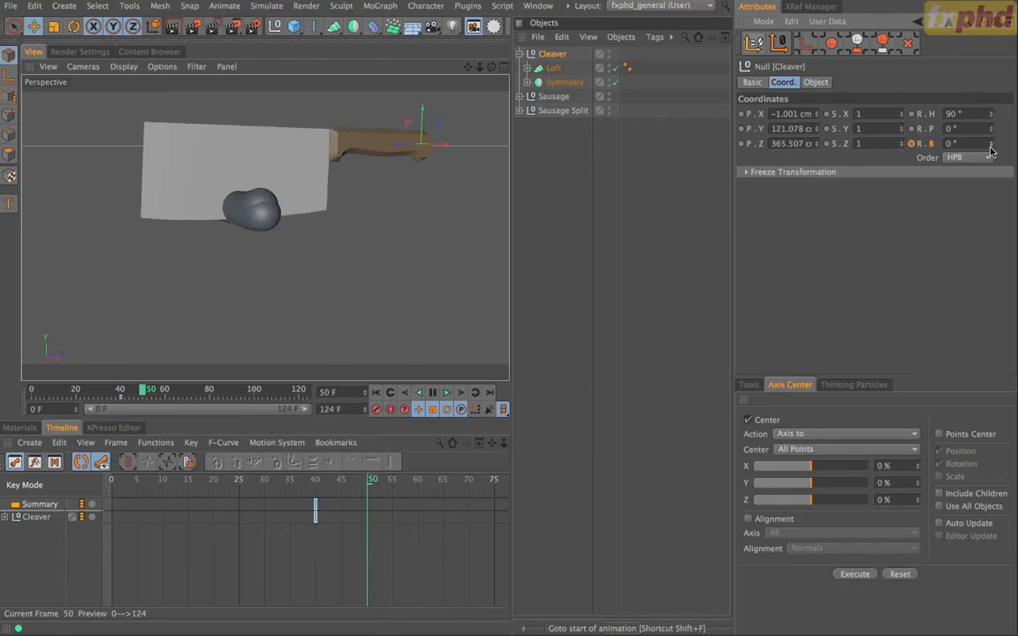
pyautogui.click(913, 144)
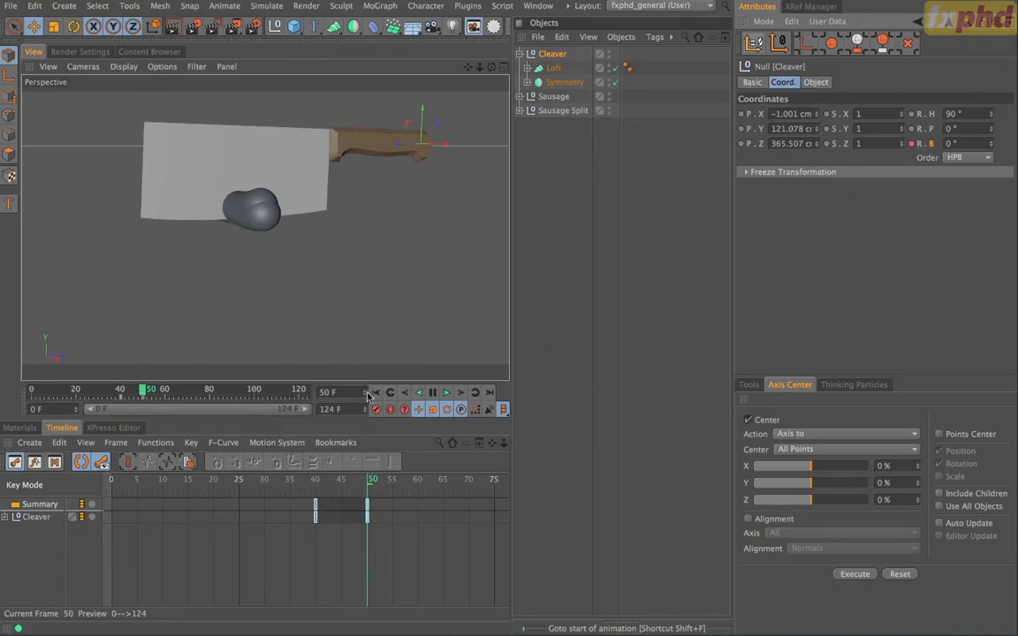
# Play the chopping animation from the start and examine how the blade meets the sausage.
pyautogui.hotkey('shift', 'f')
pyautogui.click(448, 392)
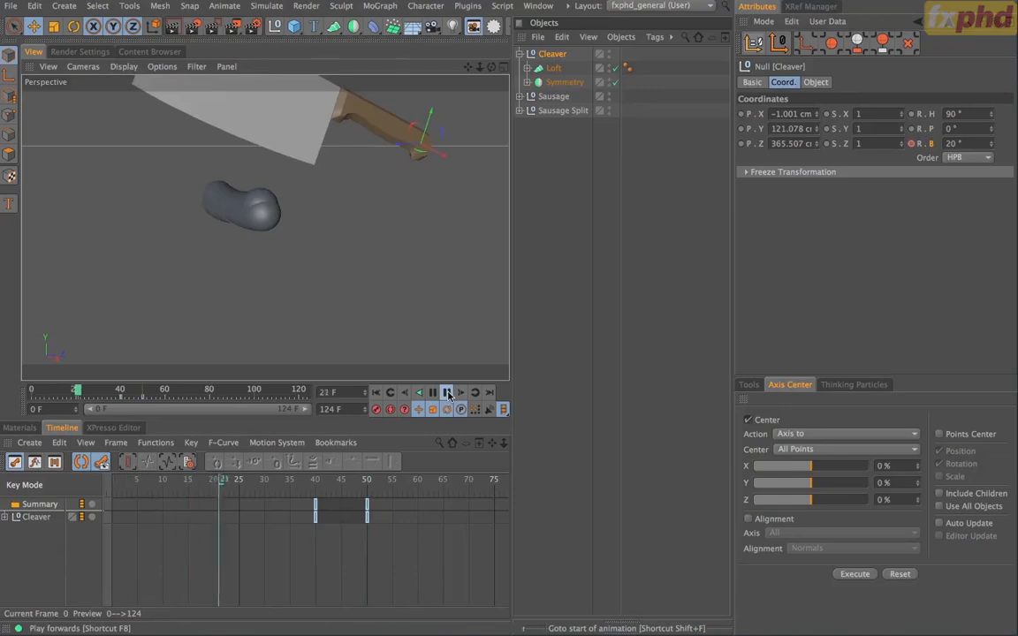
pyautogui.click(448, 393)
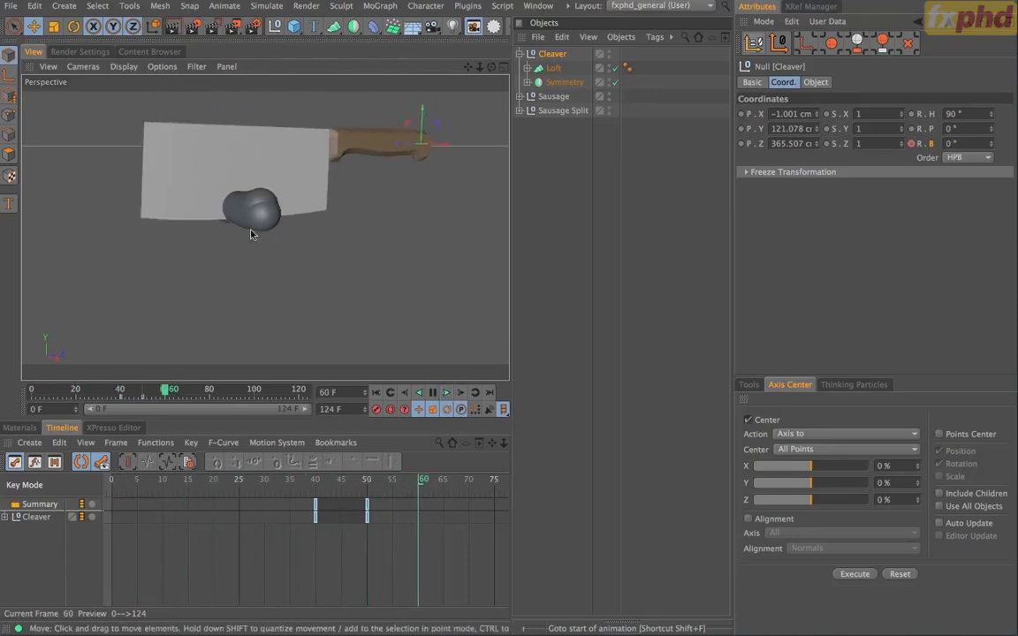
pyautogui.keyDown('alt'); pyautogui.moveTo(216, 198); pyautogui.dragTo(225, 272, button='middle'); pyautogui.keyUp('alt')
pyautogui.keyDown('alt'); pyautogui.moveTo(239, 257); pyautogui.dragTo(189, 260, button='right'); pyautogui.keyUp('alt')
pyautogui.keyDown('alt'); pyautogui.moveTo(222, 260); pyautogui.dragTo(205, 226, button='middle'); pyautogui.keyUp('alt')
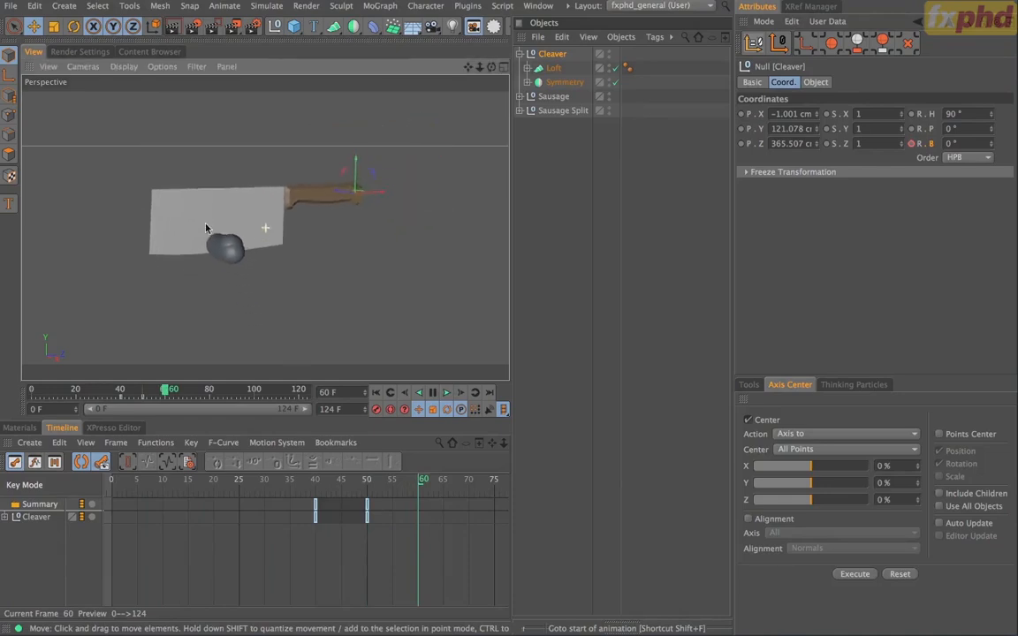
pyautogui.keyDown('alt'); pyautogui.moveTo(205, 227); pyautogui.dragTo(300, 232); pyautogui.keyUp('alt')
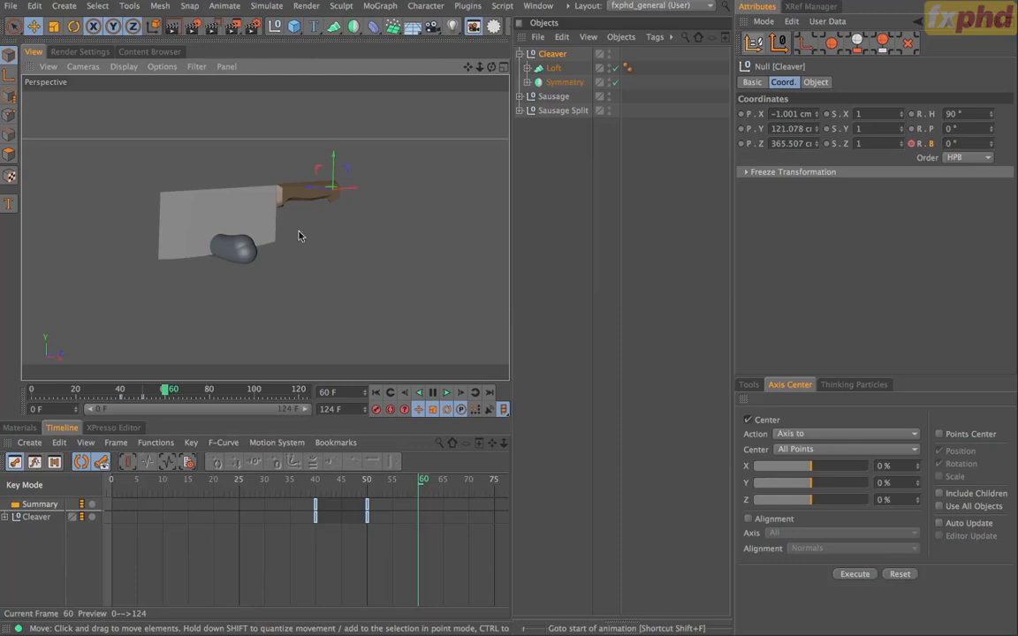
# In the Cleaver's rotation F-curve, raise the frame 50 key's left tangent to about 11.5° so the chop accelerates, and replay.
pyautogui.click(38, 520)
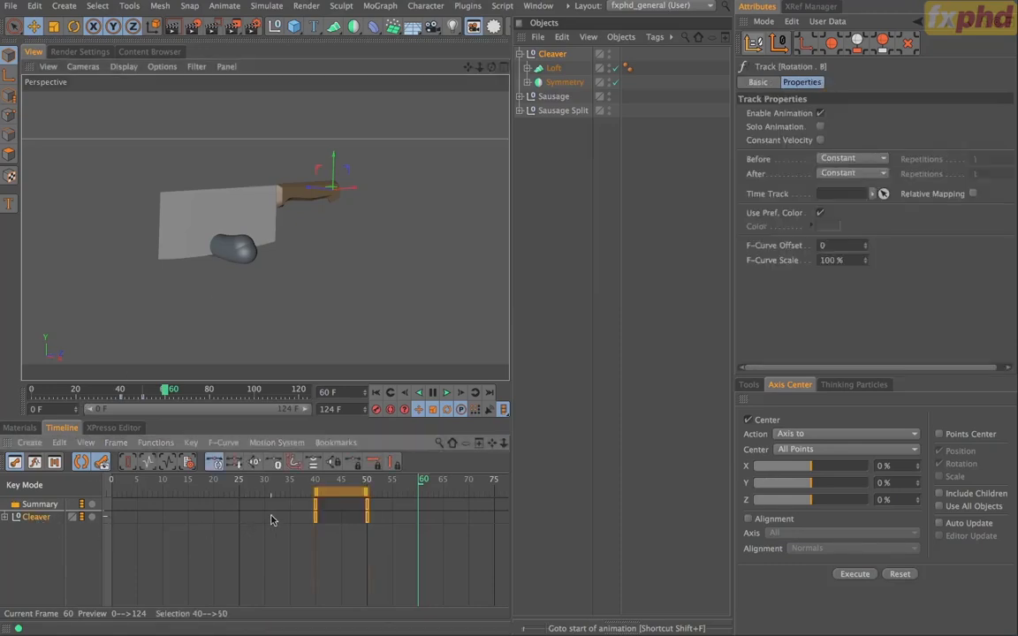
pyautogui.press('Tab')
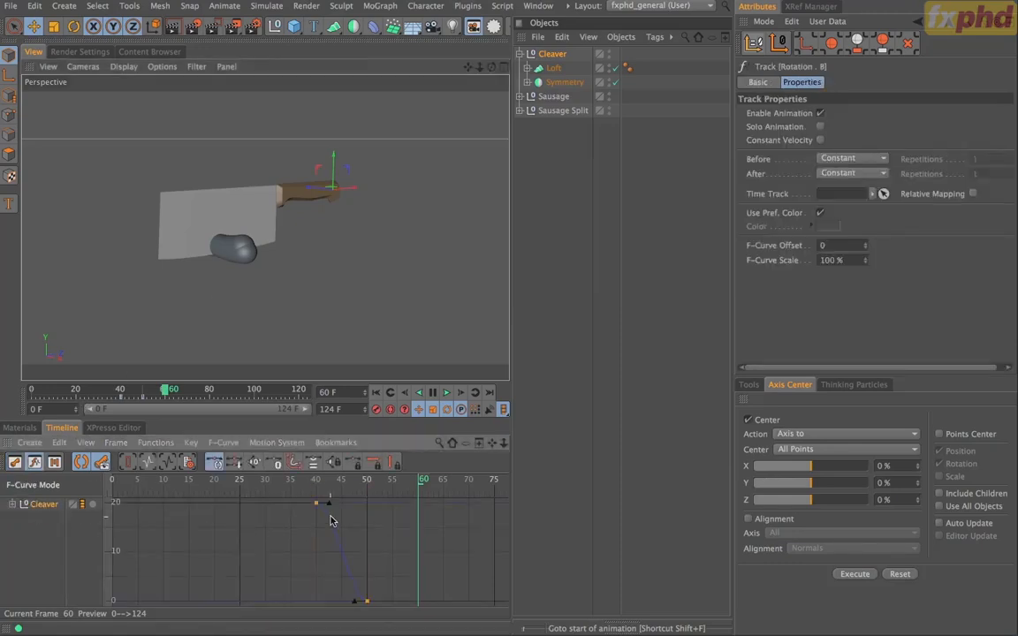
pyautogui.press('h')
pyautogui.moveTo(175, 549); pyautogui.dragTo(102, 456)
pyautogui.moveTo(458, 619); pyautogui.dragTo(463, 620)
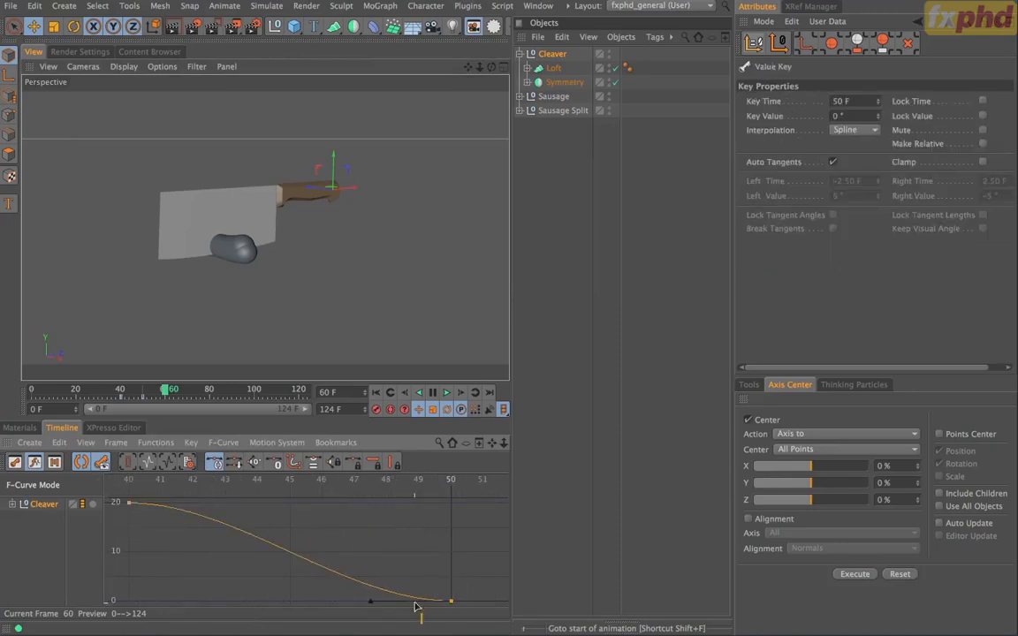
pyautogui.moveTo(372, 602); pyautogui.dragTo(378, 542)
pyautogui.click(376, 397)
pyautogui.click(446, 393)
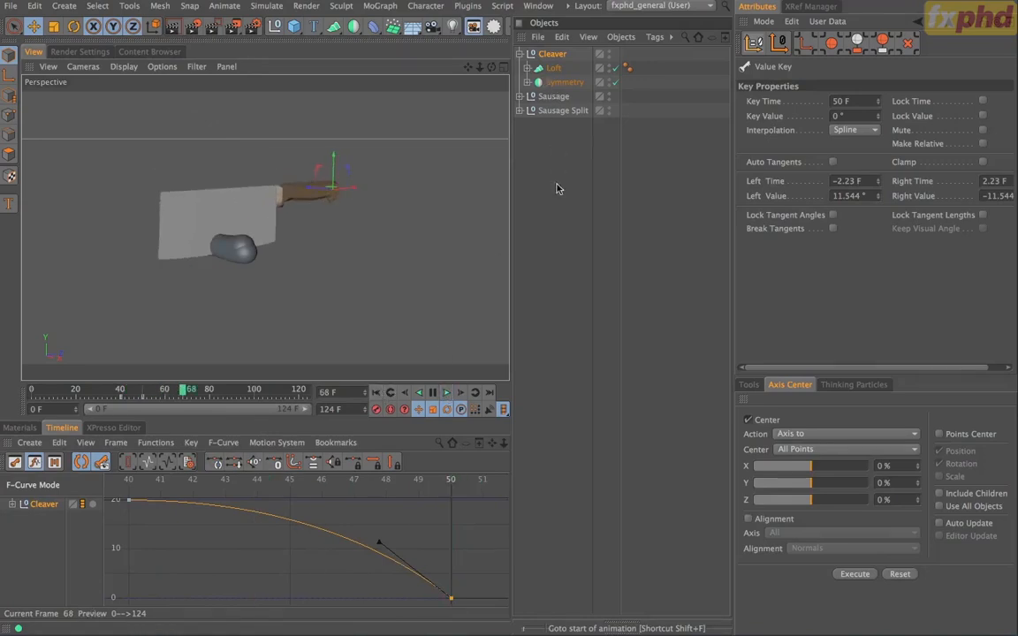
# Add a MoGraph Cloner with nothing selected and rename it Cloner Sausages.
pyautogui.click(501, 161)
pyautogui.click(388, 7)
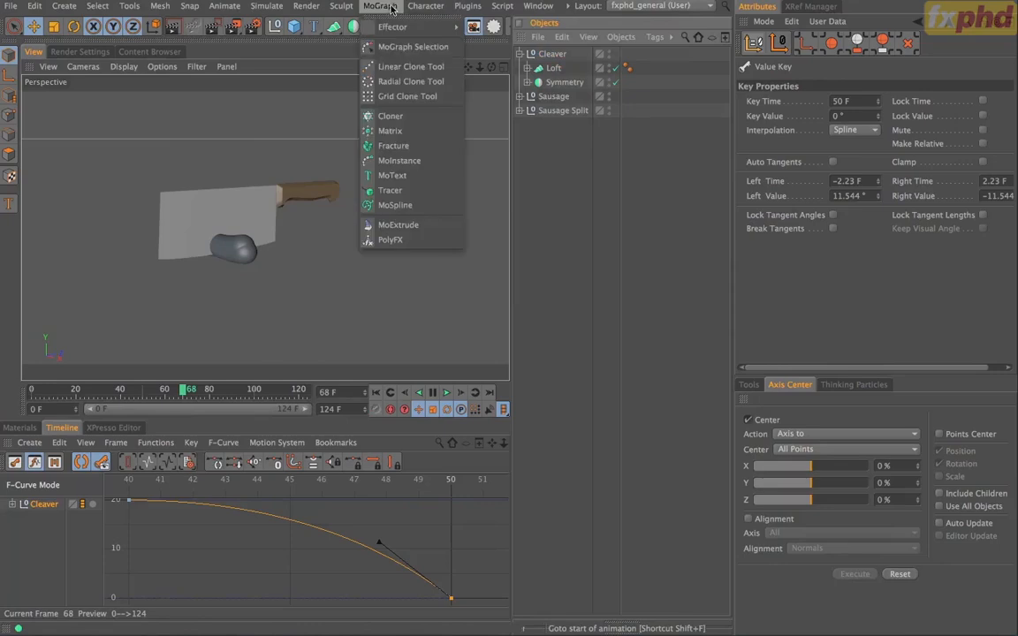
pyautogui.click(395, 116)
pyautogui.doubleClick(573, 55)
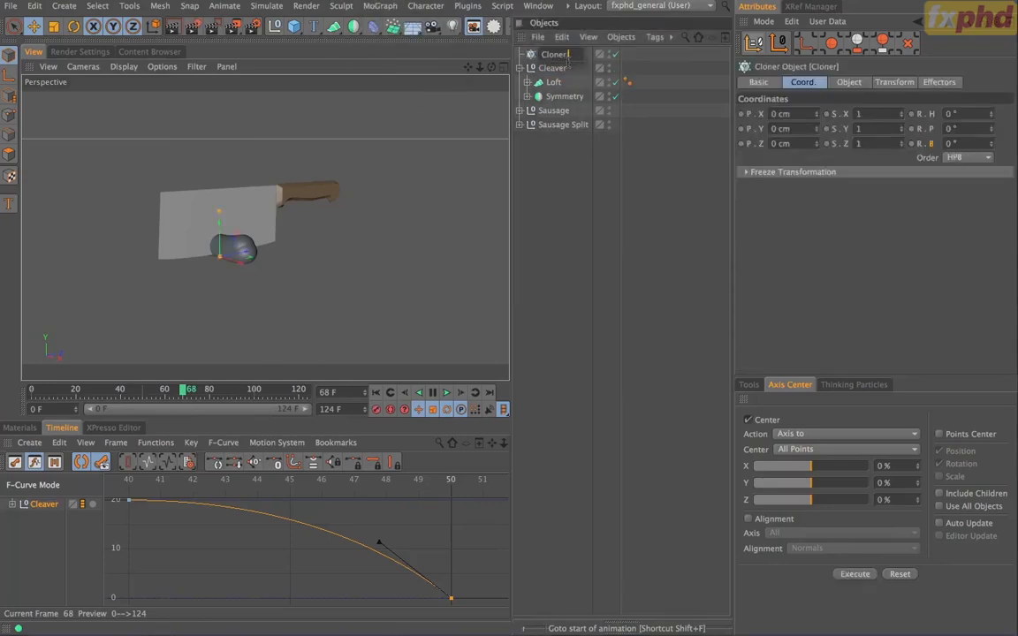
pyautogui.write('Sausages')
pyautogui.press('Return')
# Collapse the Cleaver hierarchy, move Cloner Sausages below it, and make Sausage and Sausage Split the cloner's children.
pyautogui.click(523, 69)
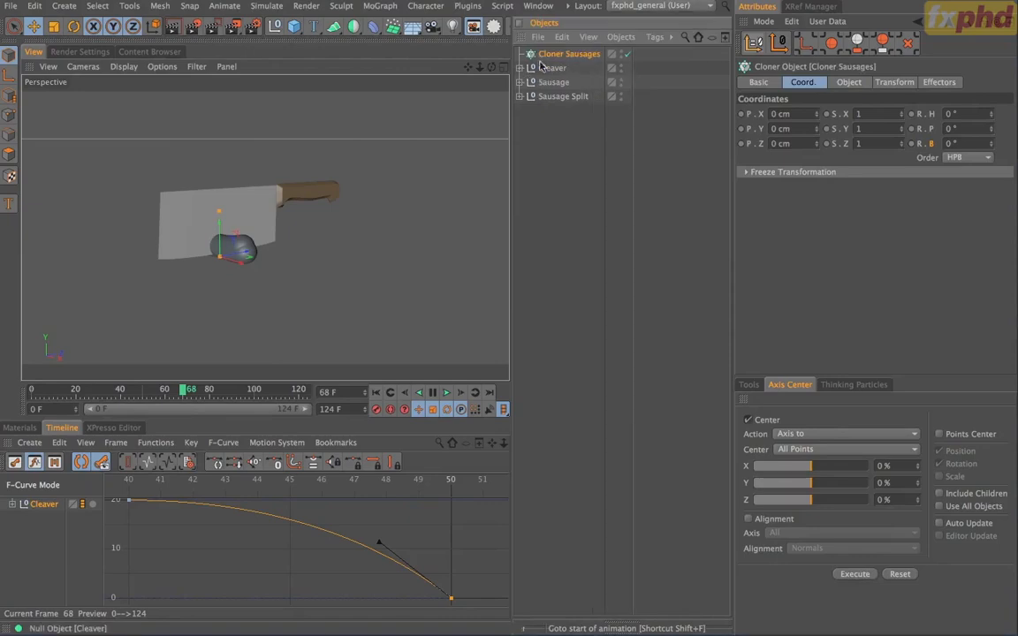
pyautogui.moveTo(548, 55)
pyautogui.mouseDown()
pyautogui.moveTo(556, 83)
pyautogui.moveTo(575, 70)
pyautogui.mouseUp()
pyautogui.click(555, 83)
pyautogui.keyDown('shift'); pyautogui.click(560, 96); pyautogui.keyUp('shift')
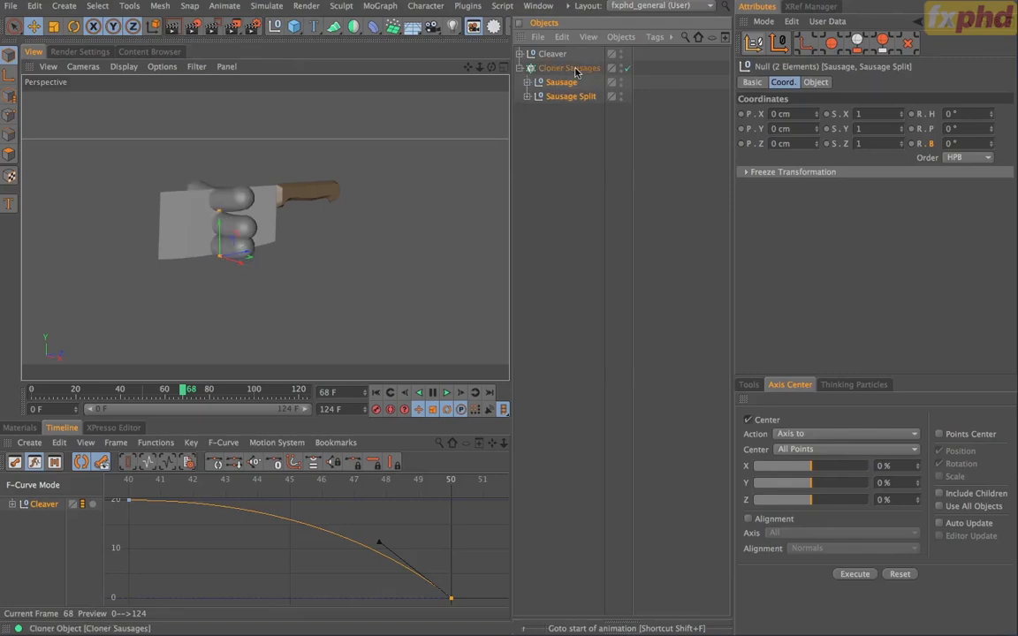
# Set Cloner Sausages to a count of 1 with a Y position step of 0 cm.
pyautogui.click(574, 69)
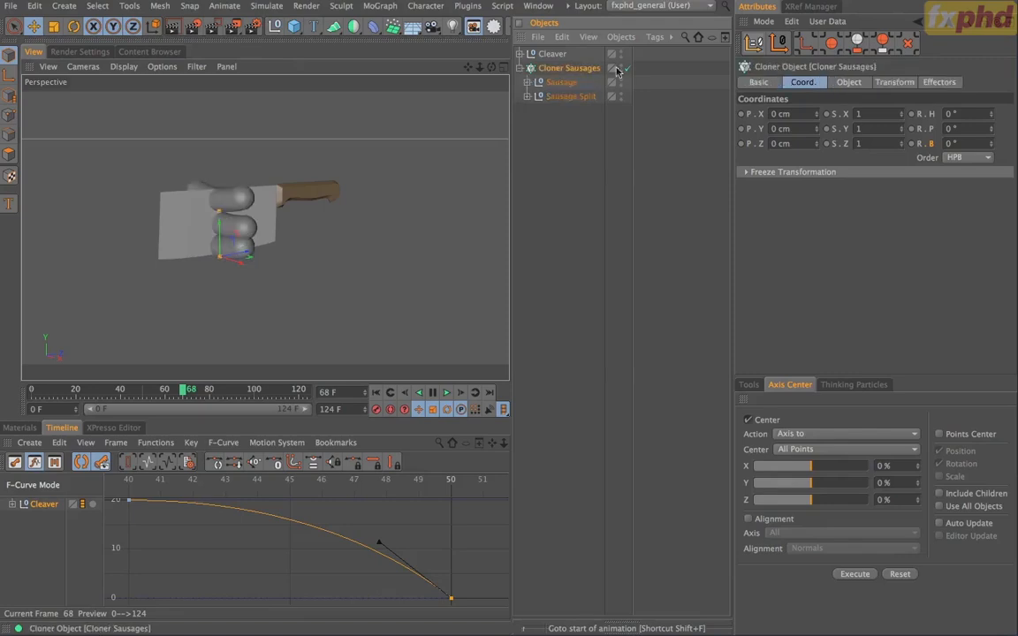
pyautogui.click(861, 85)
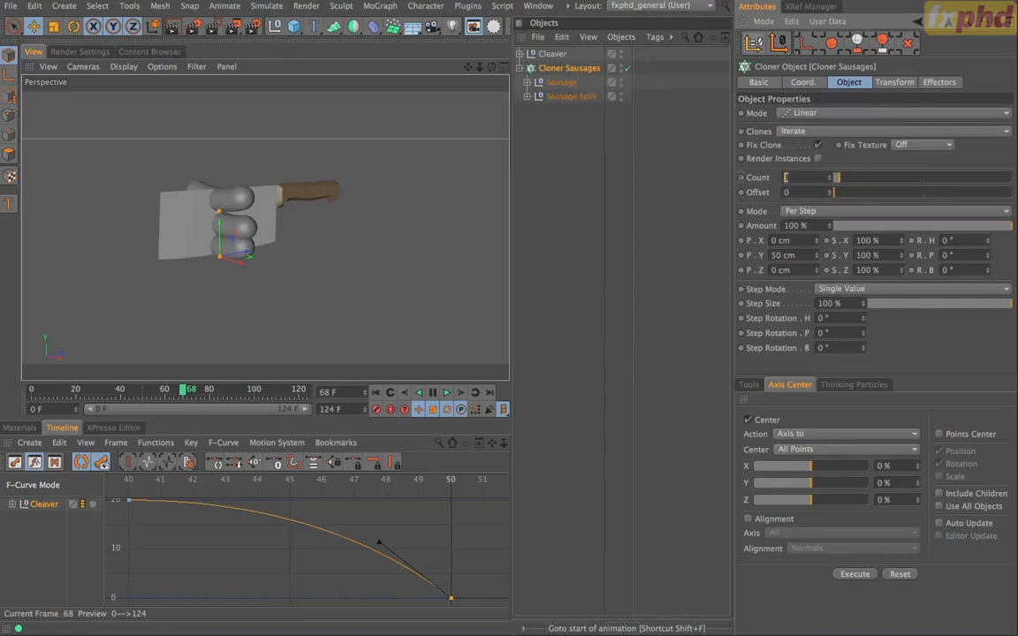
pyautogui.moveTo(794, 255); pyautogui.dragTo(723, 257)
pyautogui.write('0')
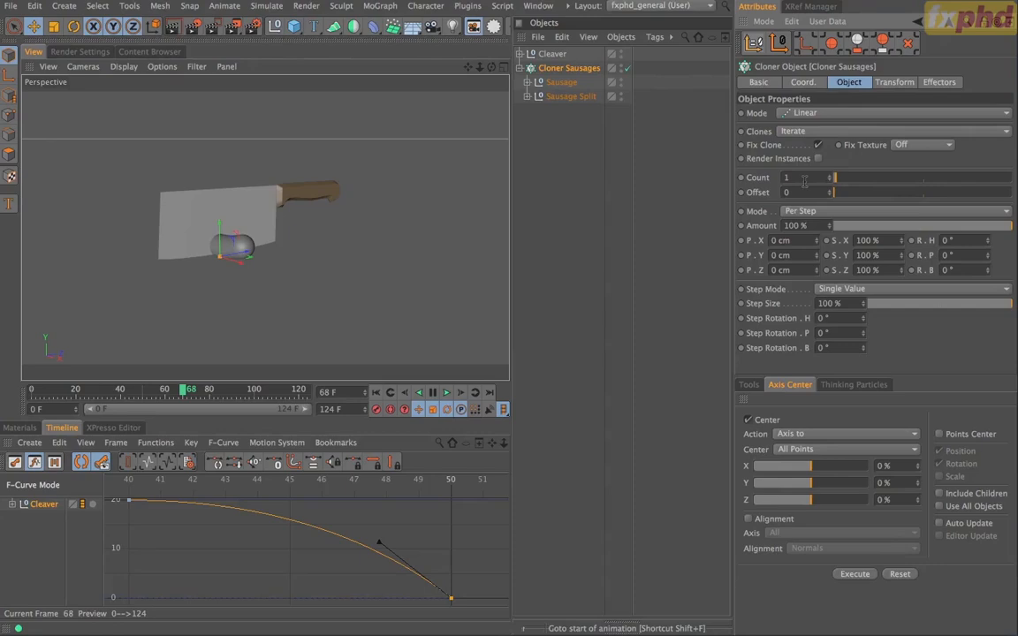
# Set Cloner Sausages' Clones option to Sort and move Sausage Split above Sausage in the hierarchy.
pyautogui.click(796, 132)
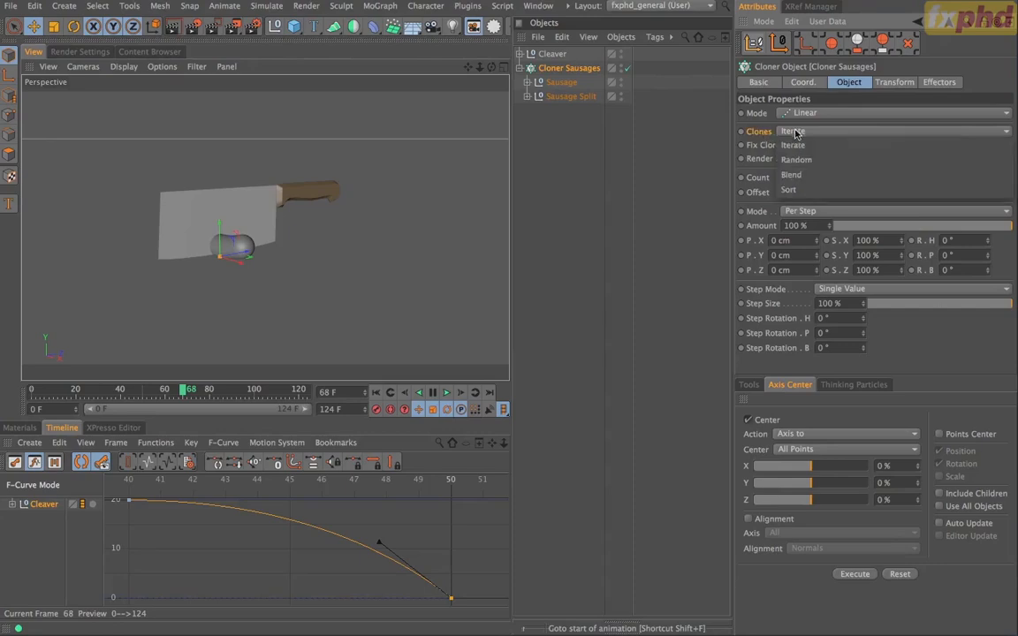
pyautogui.click(793, 190)
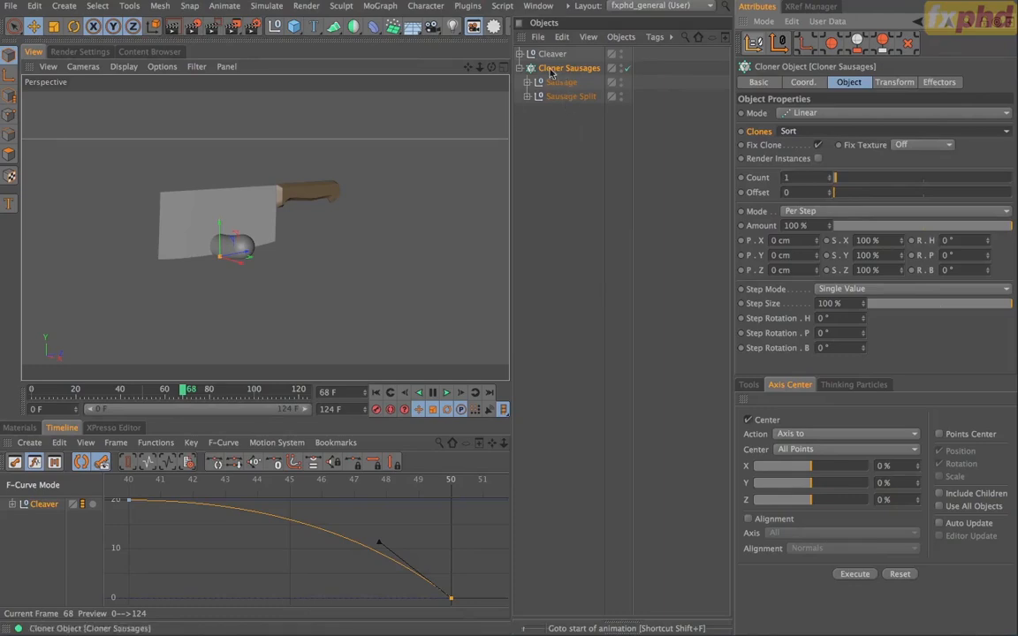
pyautogui.moveTo(568, 98)
pyautogui.mouseDown()
pyautogui.moveTo(579, 86)
pyautogui.moveTo(567, 80)
pyautogui.mouseUp()
pyautogui.keyDown('alt'); pyautogui.moveTo(251, 259); pyautogui.dragTo(433, 303); pyautogui.keyUp('alt')
pyautogui.keyDown('alt'); pyautogui.moveTo(245, 261); pyautogui.dragTo(185, 266); pyautogui.keyUp('alt')
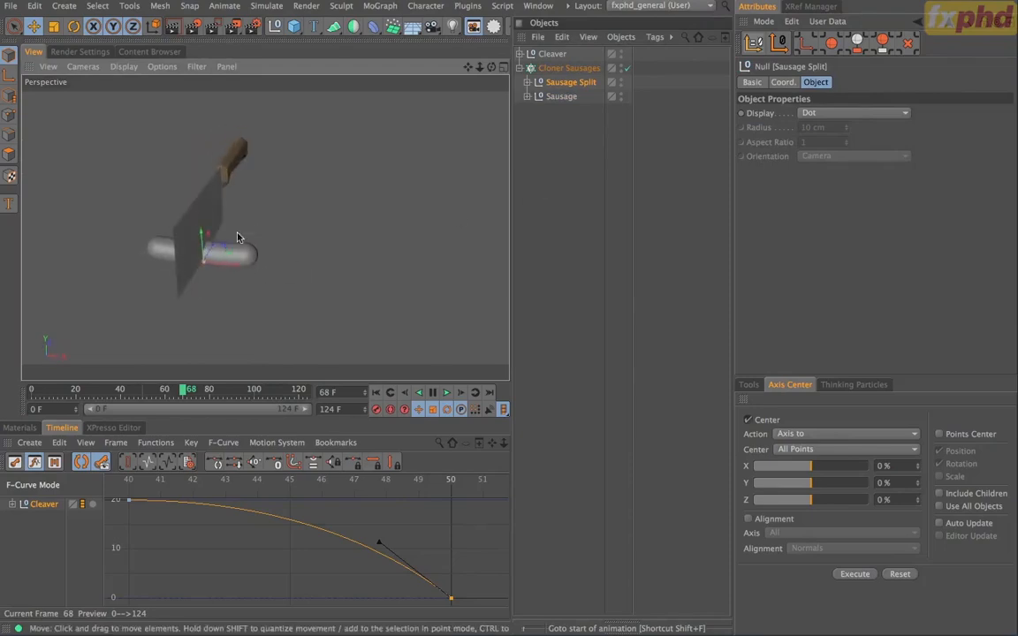
# Hide the Cleaver to inspect the clone up close, and move Sausage back above Sausage Split.
pyautogui.click(620, 56)
pyautogui.keyDown('alt'); pyautogui.moveTo(195, 242); pyautogui.dragTo(159, 233); pyautogui.keyUp('alt')
pyautogui.keyDown('alt'); pyautogui.moveTo(168, 253); pyautogui.dragTo(234, 229, button='middle'); pyautogui.keyUp('alt')
pyautogui.keyDown('alt'); pyautogui.moveTo(248, 232); pyautogui.dragTo(334, 228, button='right'); pyautogui.keyUp('alt')
pyautogui.keyDown('alt'); pyautogui.moveTo(285, 248); pyautogui.dragTo(258, 237, button='middle'); pyautogui.keyUp('alt')
pyautogui.moveTo(258, 237)
pyautogui.keyDown('alt'); pyautogui.mouseDown(button='right')
pyautogui.moveTo(274, 243)
pyautogui.moveTo(267, 234)
pyautogui.mouseUp(button='right'); pyautogui.keyUp('alt')
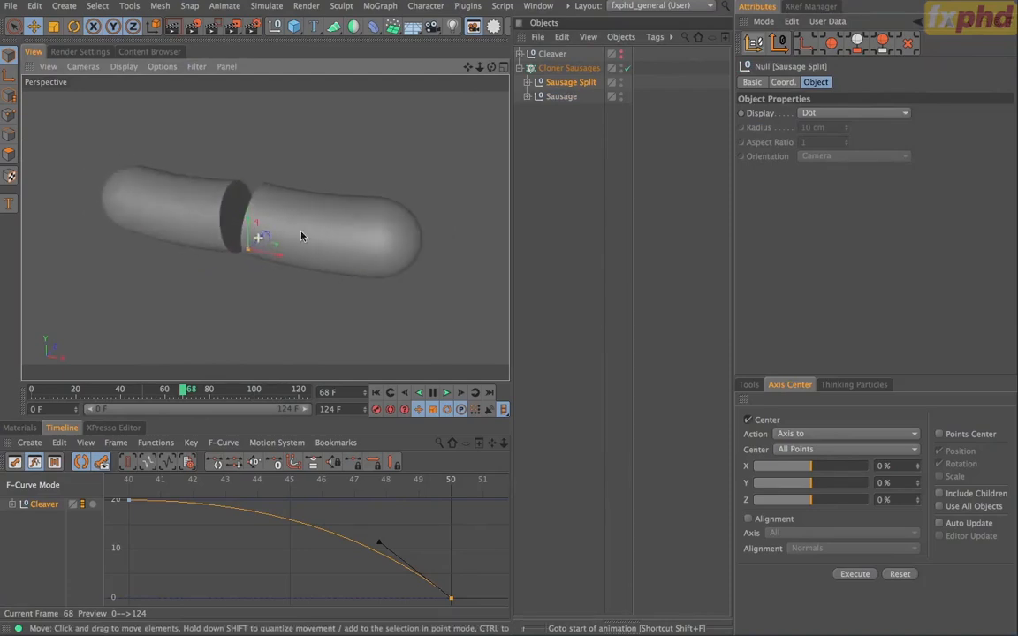
pyautogui.moveTo(556, 97); pyautogui.dragTo(579, 80)
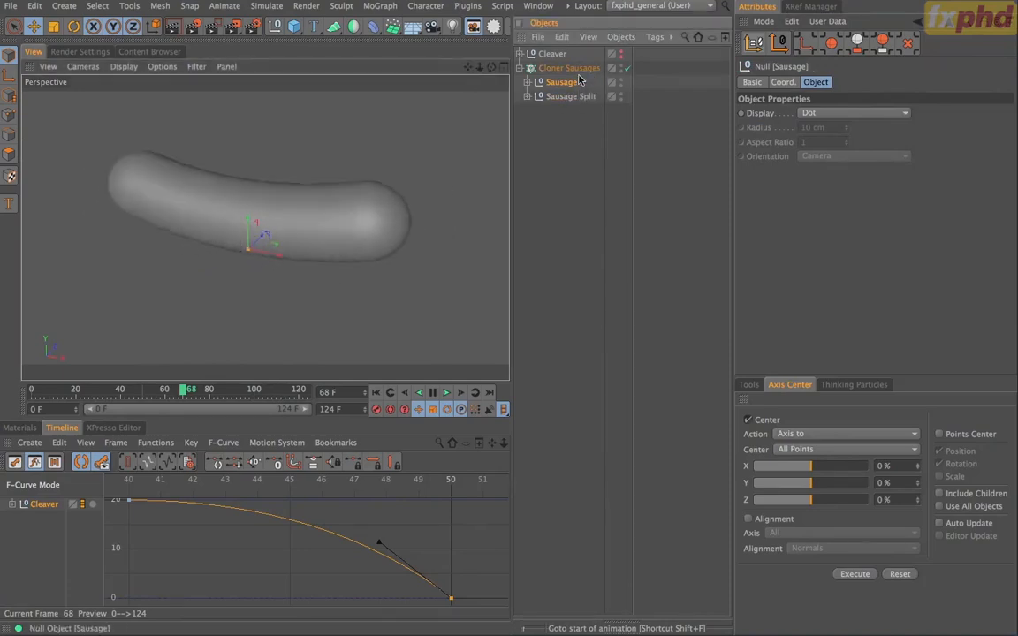
# Add a Plain effector to Cloner Sausages, disable its Position parameter and collapse the Transform settings.
pyautogui.click(567, 68)
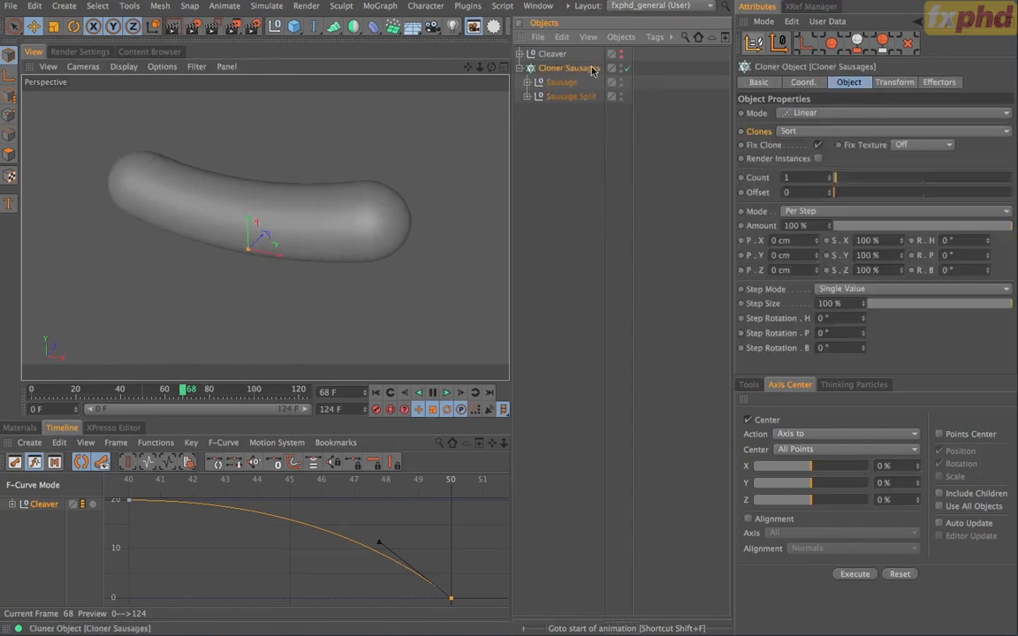
pyautogui.click(382, 7)
pyautogui.moveTo(415, 31)
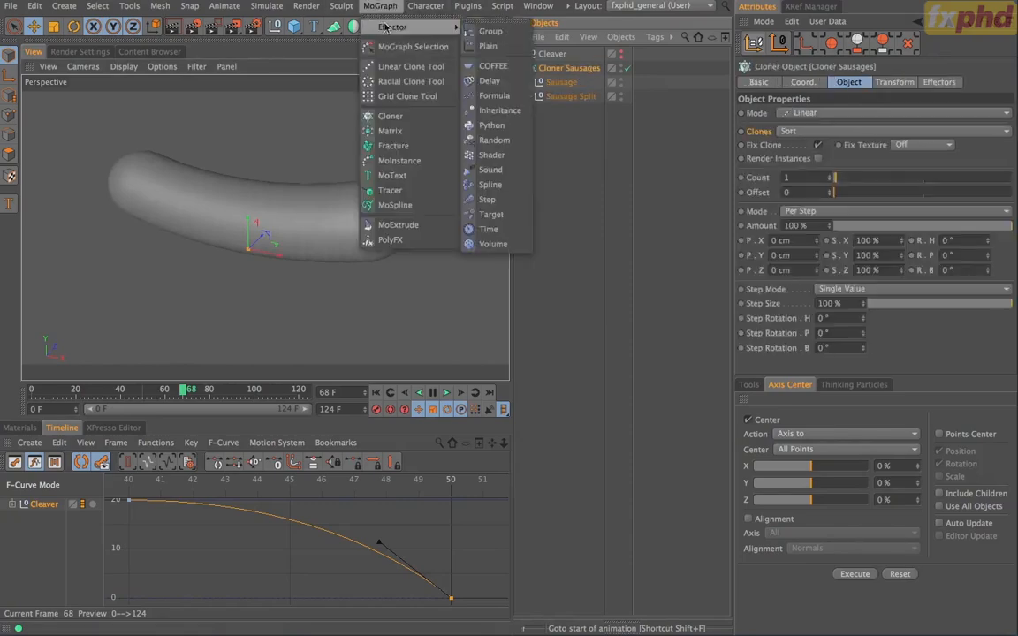
pyautogui.click(477, 50)
pyautogui.click(891, 82)
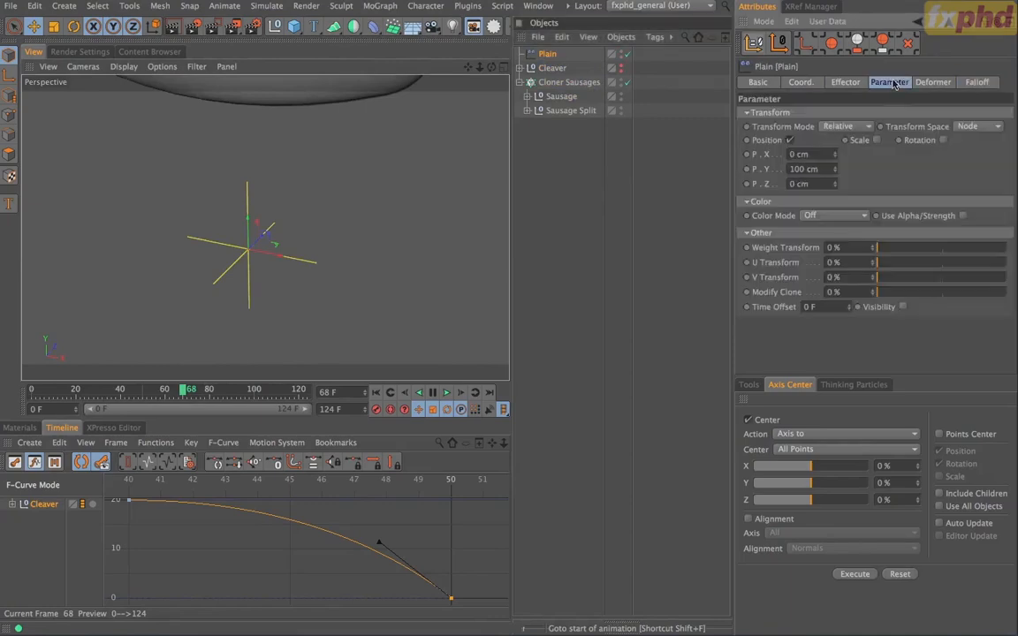
pyautogui.click(790, 141)
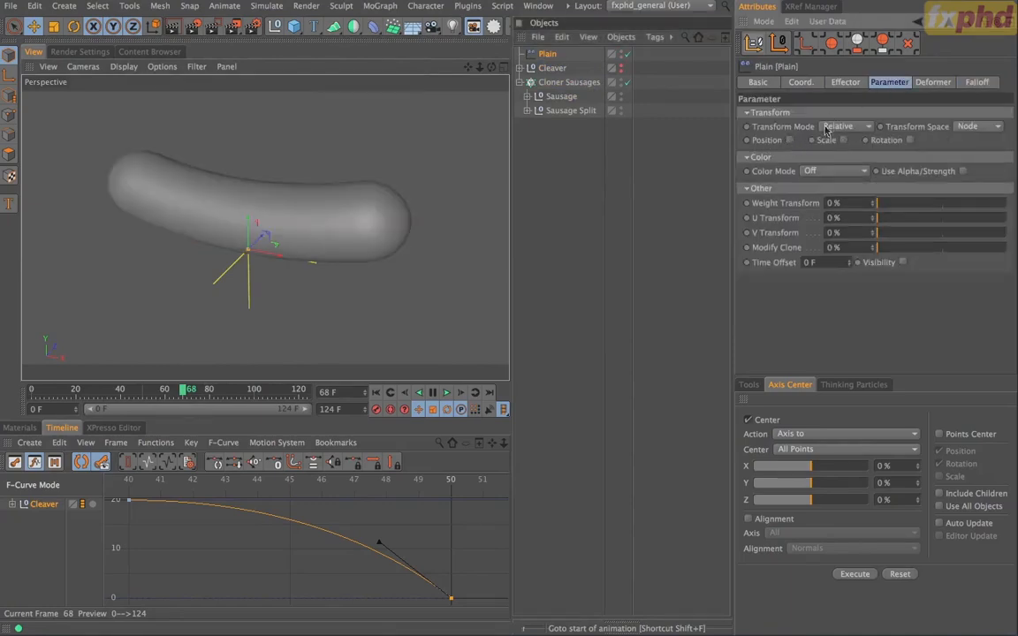
pyautogui.click(784, 113)
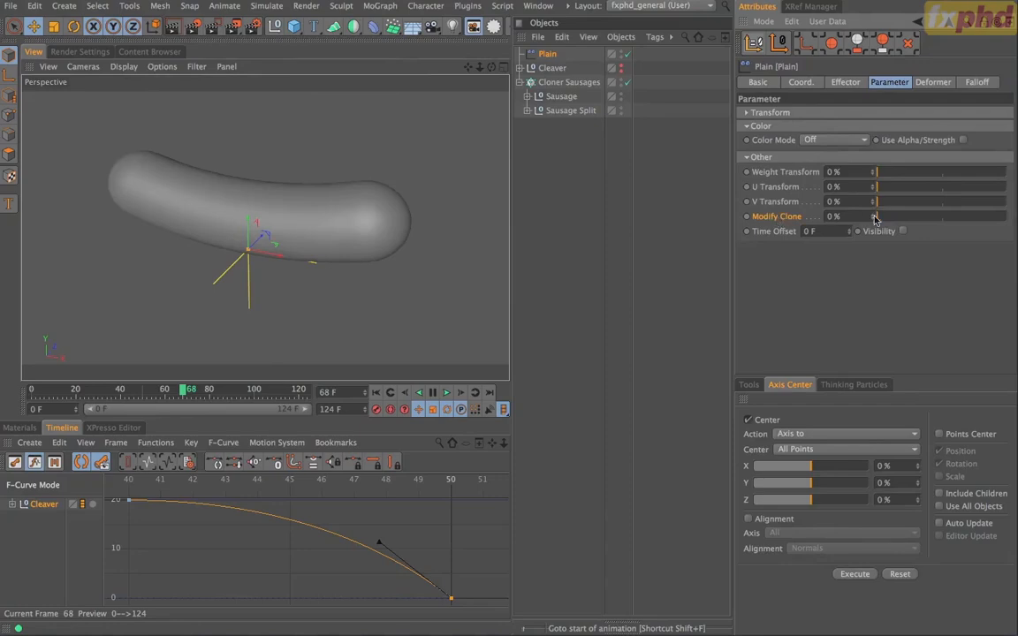
# Raise the Plain effector's Modify Clone to 100% and make the Cleaver visible again.
pyautogui.moveTo(879, 219); pyautogui.dragTo(953, 225)
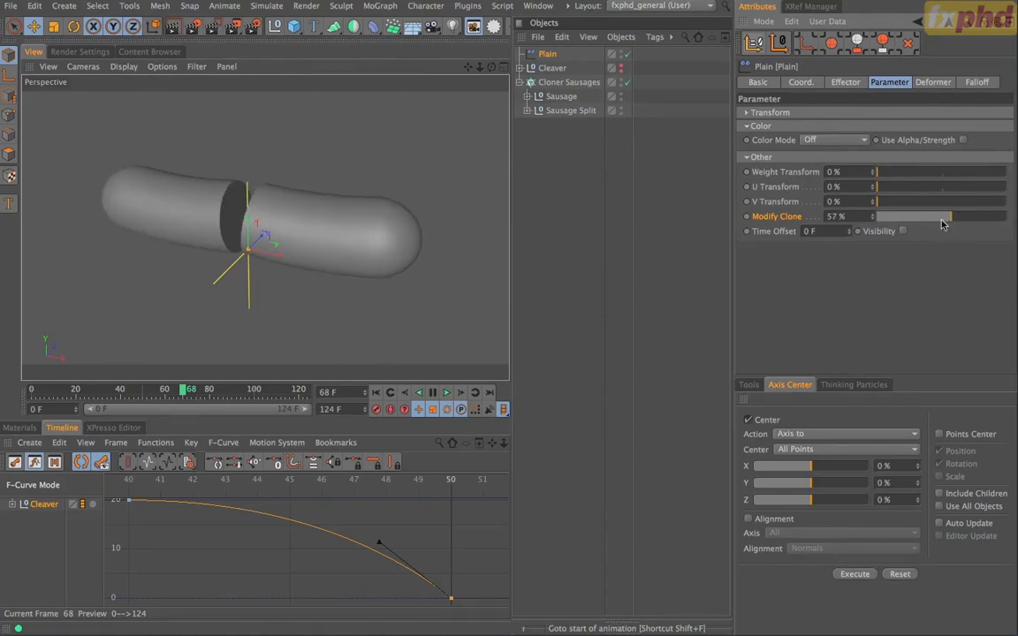
pyautogui.moveTo(948, 222)
pyautogui.mouseDown()
pyautogui.moveTo(876, 226)
pyautogui.moveTo(977, 221)
pyautogui.moveTo(836, 227)
pyautogui.moveTo(1006, 223)
pyautogui.mouseUp()
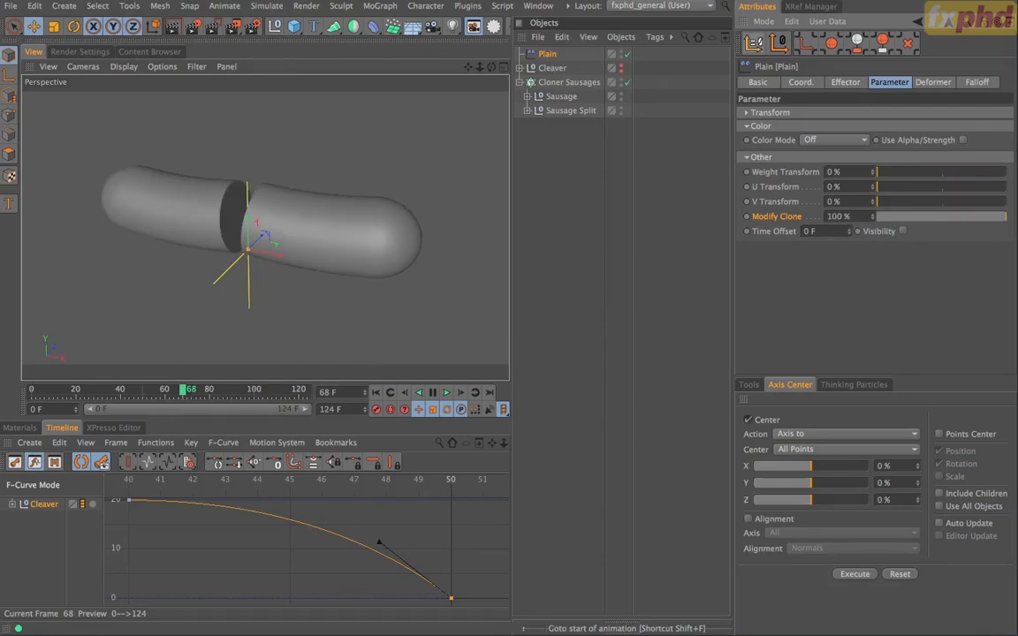
pyautogui.click(621, 71)
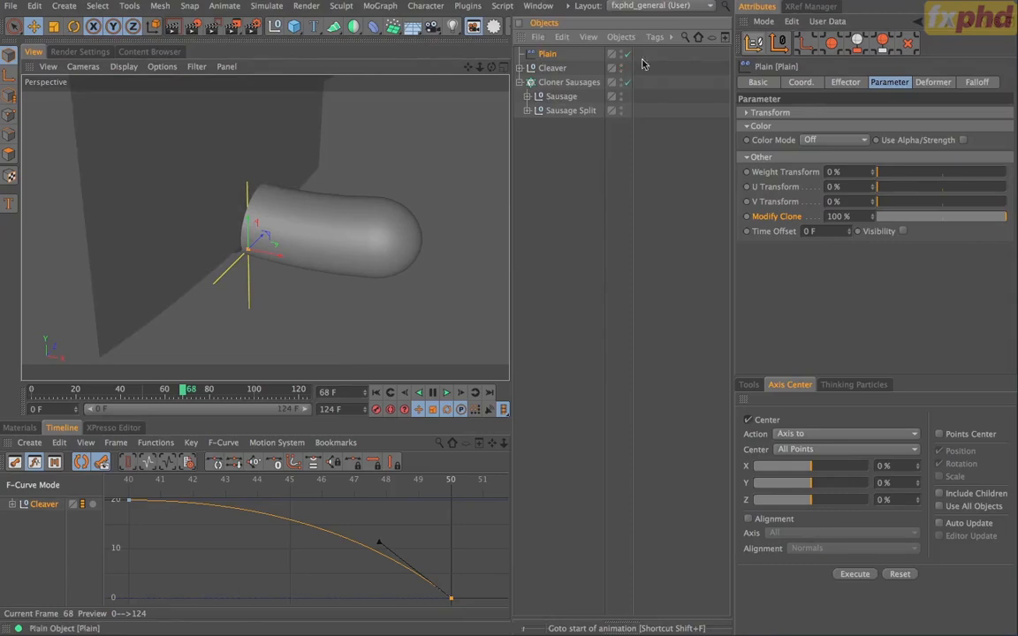
# Give the Plain effector a Linear falloff shape with its orientation set to -Y.
pyautogui.click(976, 83)
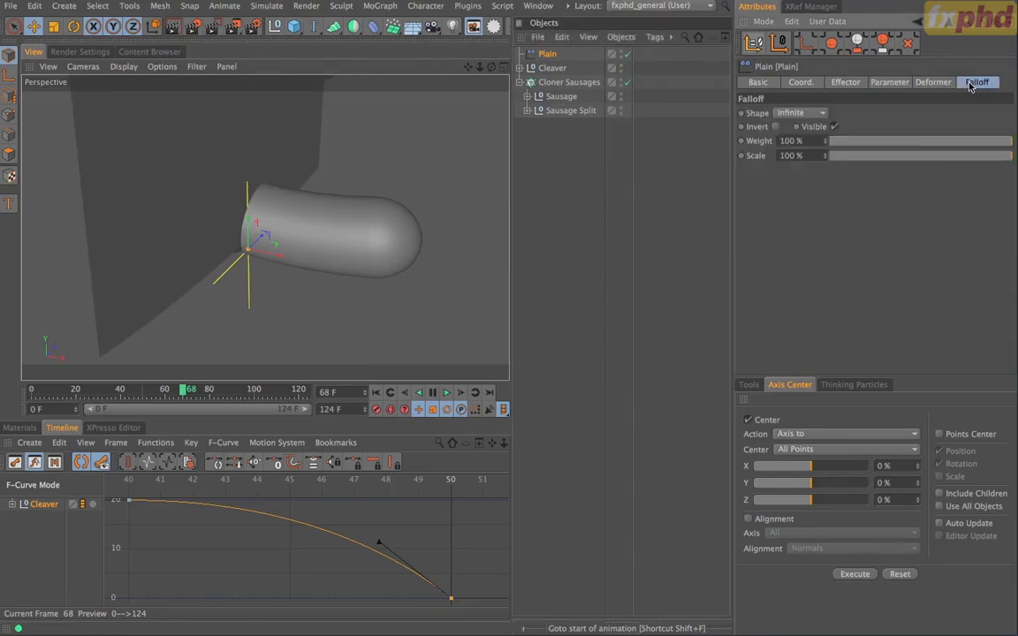
pyautogui.click(800, 113)
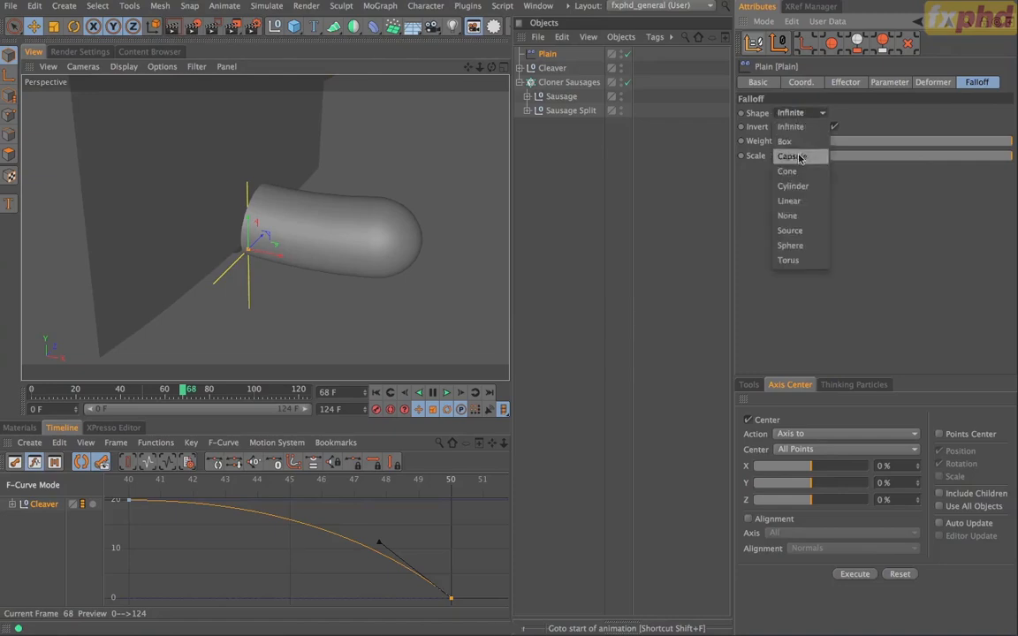
pyautogui.click(809, 199)
pyautogui.click(814, 200)
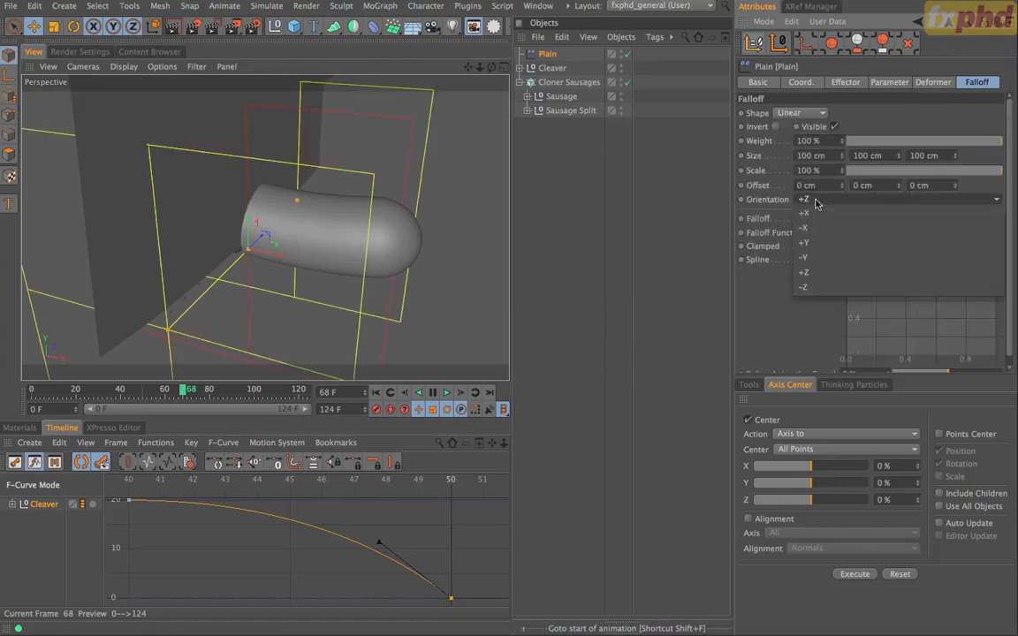
pyautogui.click(804, 257)
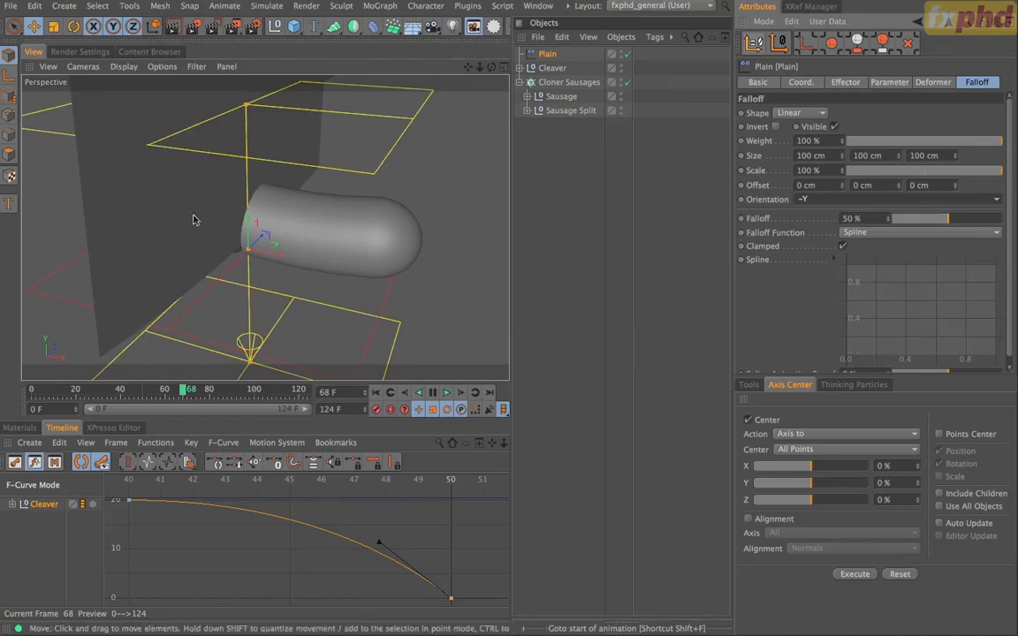
pyautogui.moveTo(247, 221); pyautogui.dragTo(228, 212)
pyautogui.moveTo(272, 246)
pyautogui.keyDown('alt'); pyautogui.mouseDown()
pyautogui.moveTo(96, 192)
pyautogui.moveTo(306, 243)
pyautogui.moveTo(275, 231)
pyautogui.mouseUp(); pyautogui.keyUp('alt')
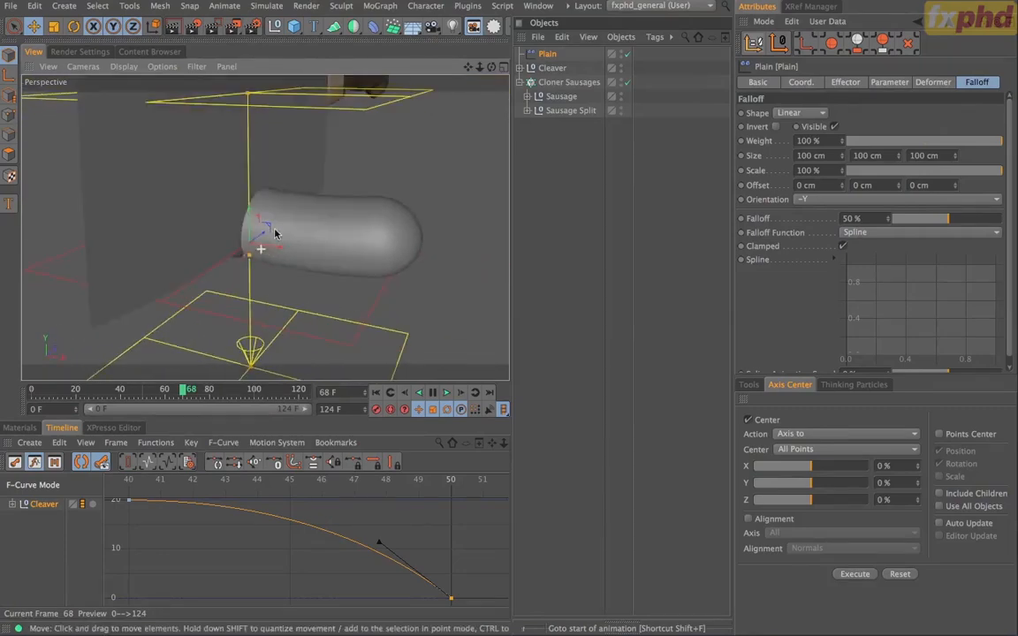
# Make the Plain effector a child of Cleaver and, at frame 0, turn off its falloff's Visible option.
pyautogui.click(520, 68)
pyautogui.moveTo(551, 57); pyautogui.dragTo(546, 69)
pyautogui.moveTo(183, 391); pyautogui.dragTo(32, 391)
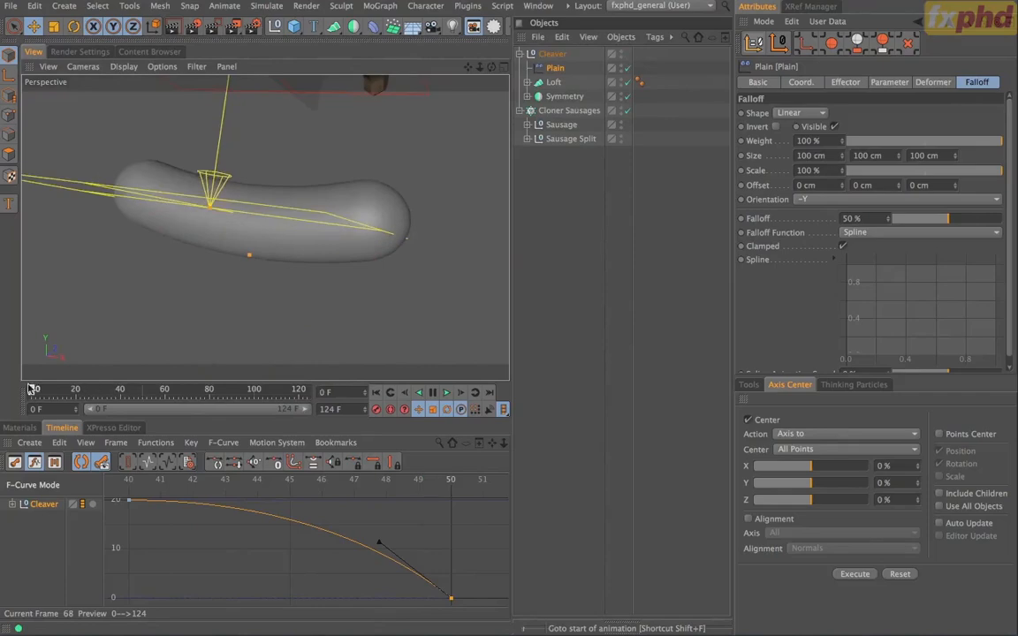
pyautogui.click(834, 127)
# Replay the chop from the first frame and check from several angles when the sausage switches to its split version.
pyautogui.keyDown('alt'); pyautogui.moveTo(359, 149); pyautogui.dragTo(251, 153, button='right'); pyautogui.keyUp('alt')
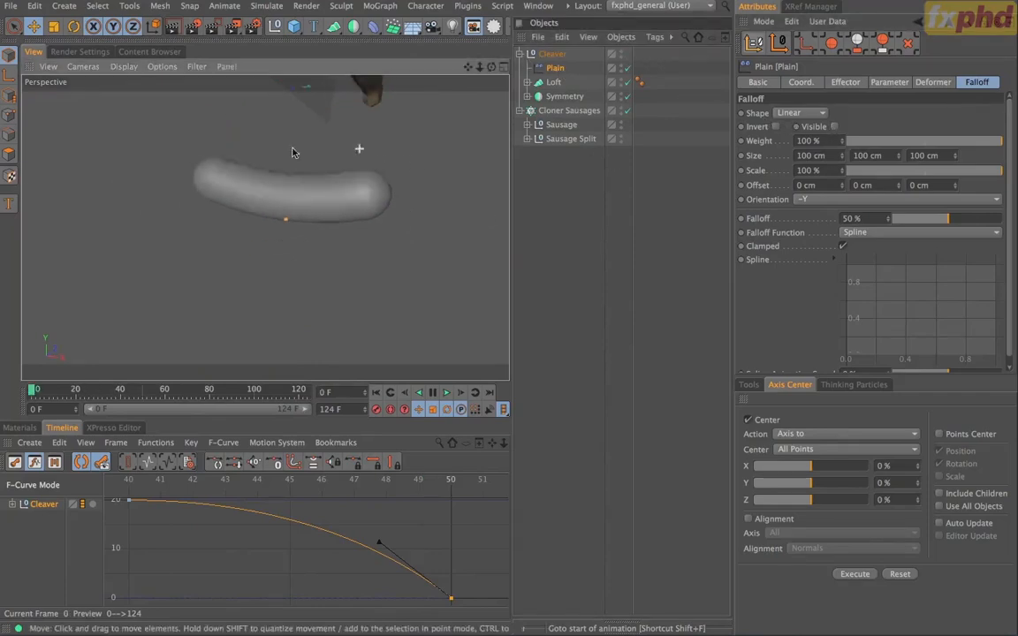
pyautogui.keyDown('alt'); pyautogui.moveTo(340, 146); pyautogui.dragTo(325, 235, button='middle'); pyautogui.keyUp('alt')
pyautogui.keyDown('alt'); pyautogui.moveTo(336, 198); pyautogui.dragTo(297, 209, button='right'); pyautogui.keyUp('alt')
pyautogui.keyDown('alt'); pyautogui.moveTo(308, 212); pyautogui.dragTo(285, 228, button='middle'); pyautogui.keyUp('alt')
pyautogui.keyDown('alt'); pyautogui.moveTo(286, 228); pyautogui.dragTo(203, 222); pyautogui.keyUp('alt')
pyautogui.click(580, 348)
pyautogui.click(446, 392)
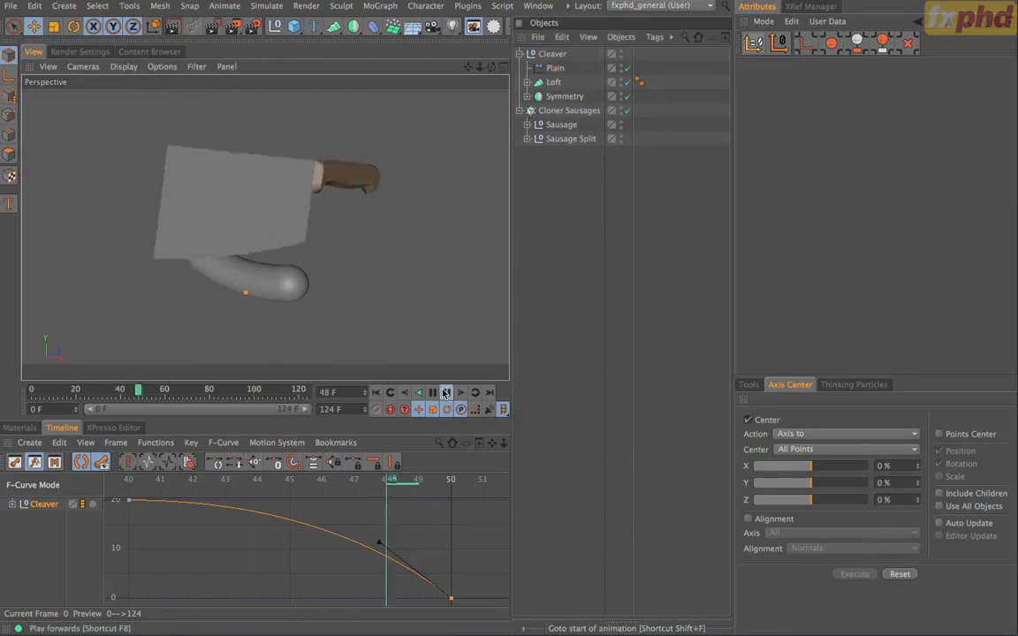
pyautogui.keyDown('alt'); pyautogui.moveTo(223, 199); pyautogui.dragTo(411, 212); pyautogui.keyUp('alt')
pyautogui.click(375, 392)
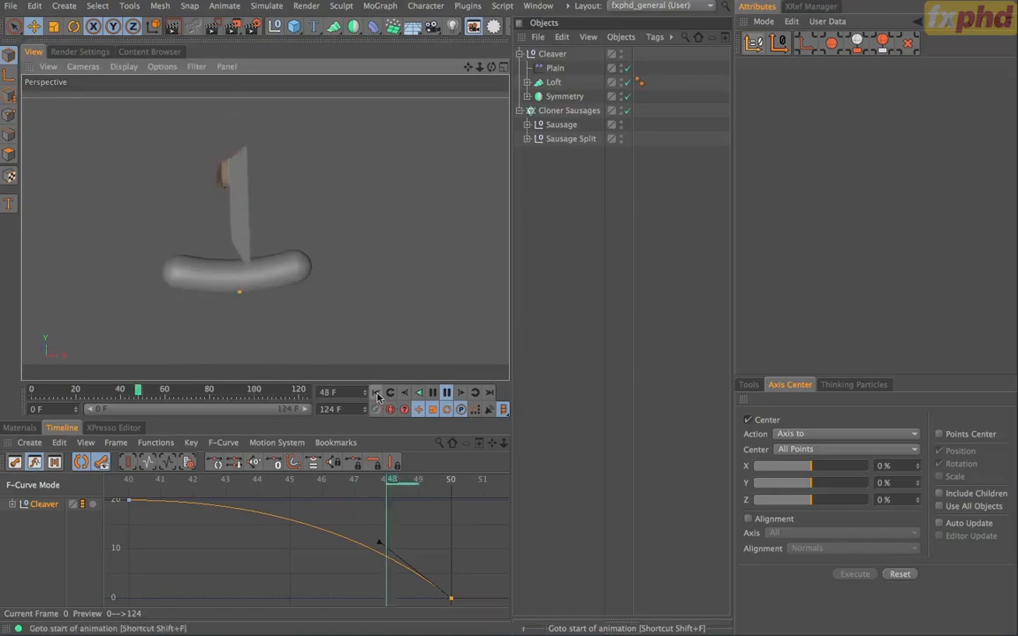
pyautogui.click(376, 392)
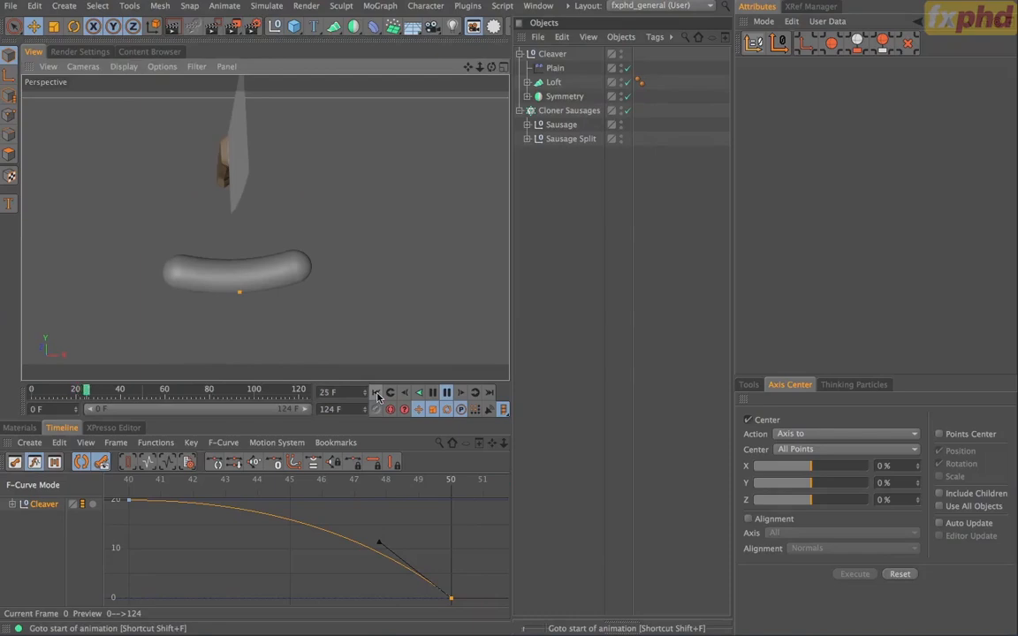
pyautogui.click(376, 392)
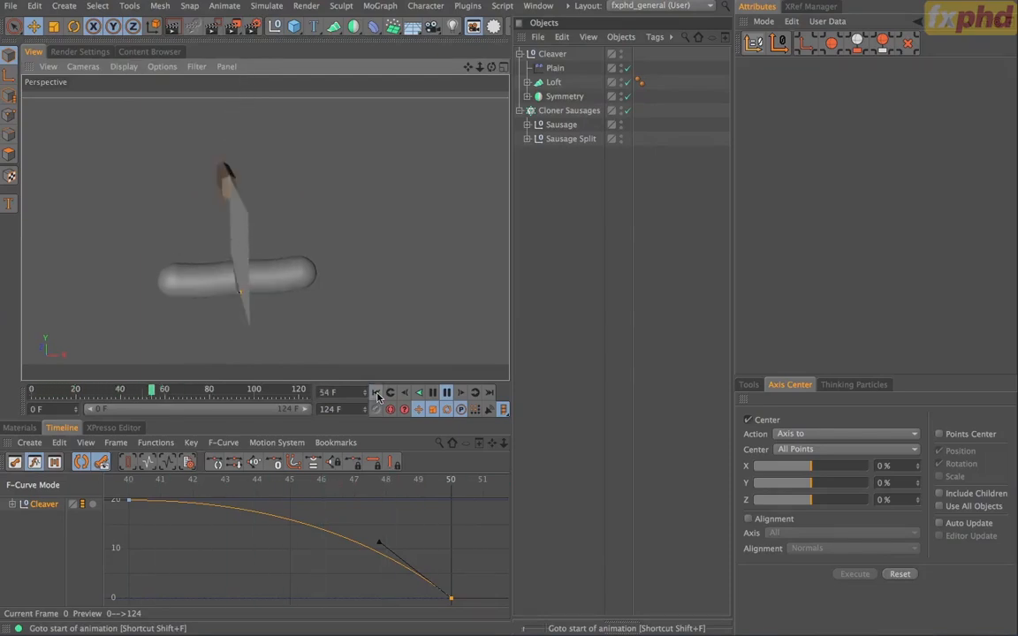
pyautogui.click(377, 392)
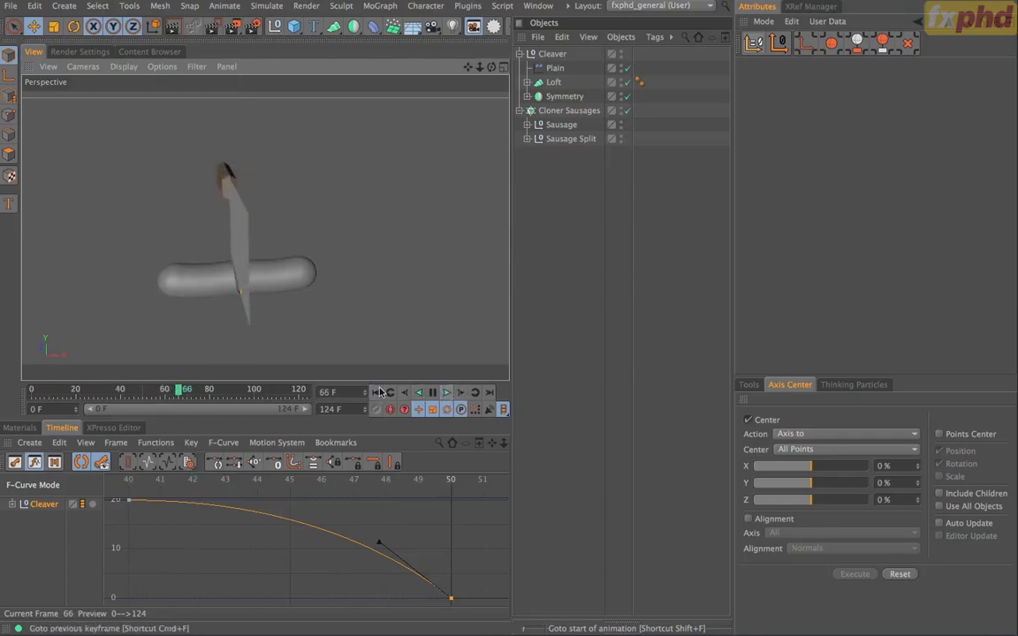
pyautogui.click(378, 393)
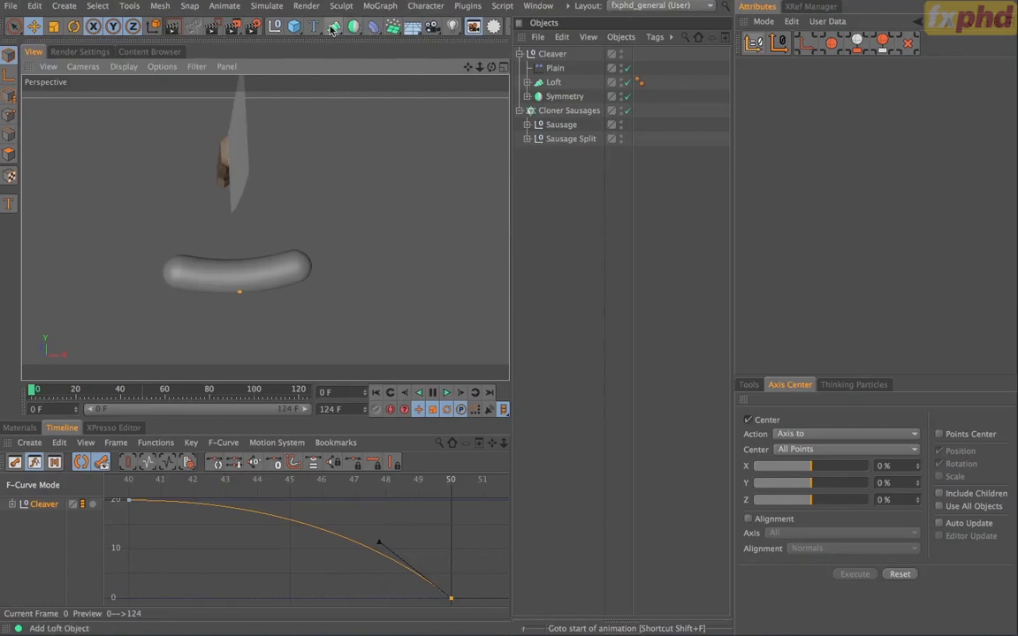
# Add a Plane as a floor under the sausage and nudge Plane and Cloner Sausages slightly apart along Y.
pyautogui.moveTo(299, 28); pyautogui.dragTo(429, 71)
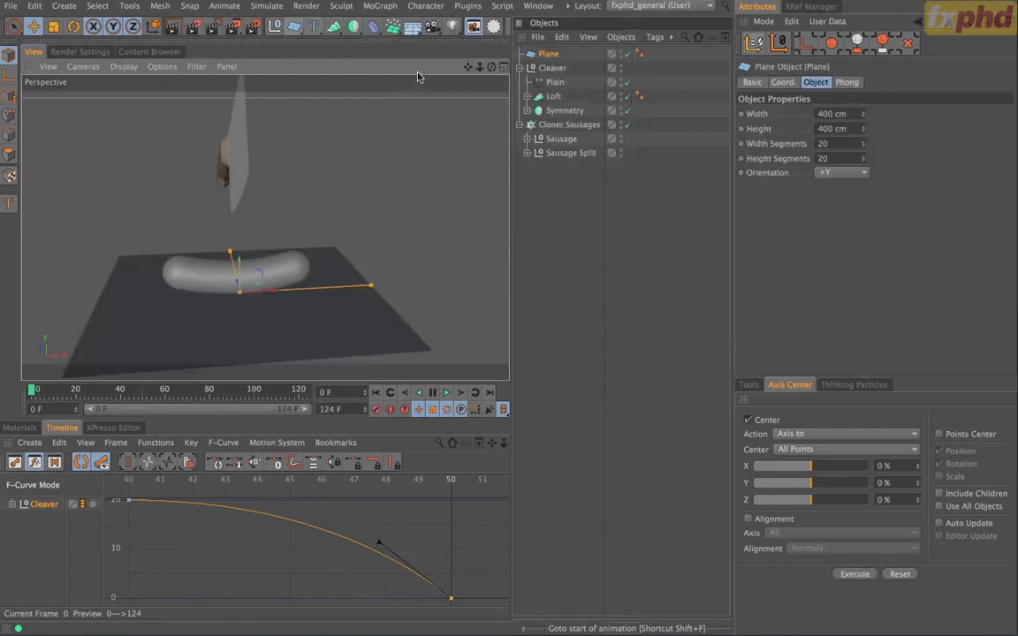
pyautogui.press('F3')
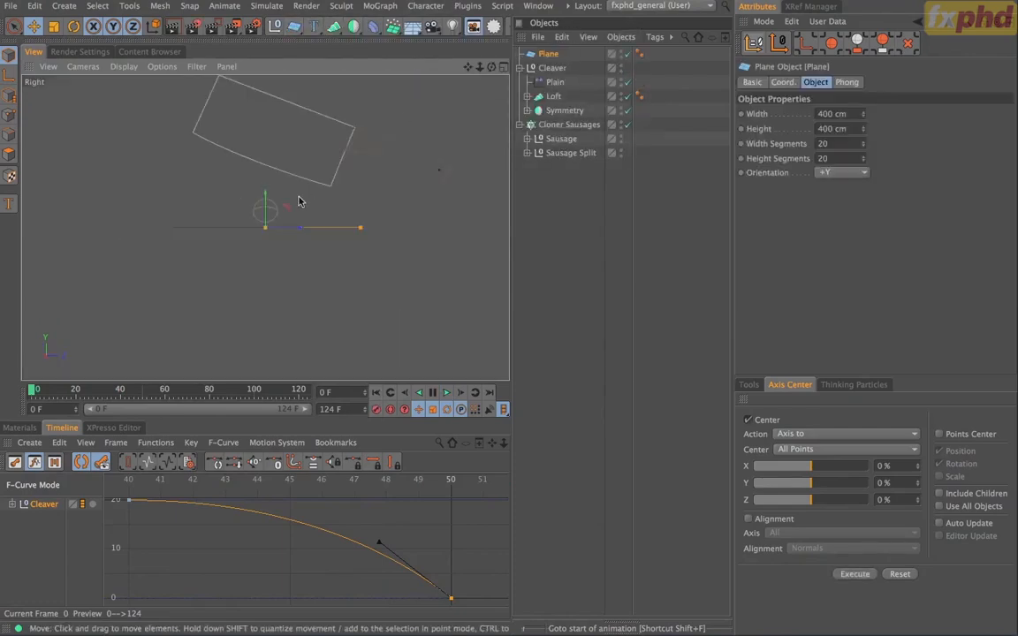
pyautogui.keyDown('alt'); pyautogui.moveTo(278, 223); pyautogui.dragTo(409, 219, button='right'); pyautogui.keyUp('alt')
pyautogui.press('F4')
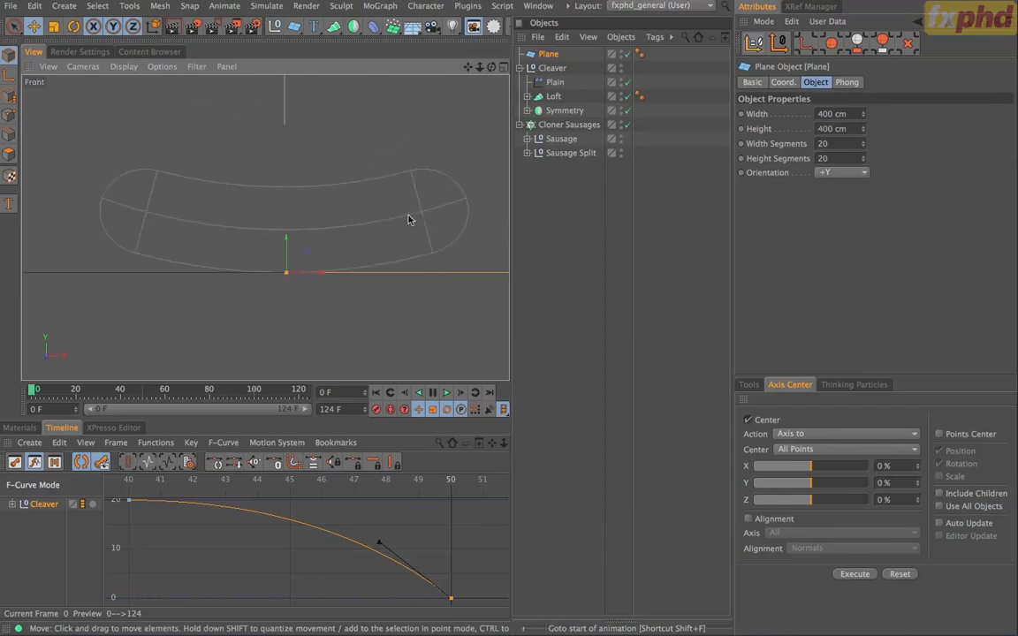
pyautogui.moveTo(286, 244); pyautogui.dragTo(287, 248)
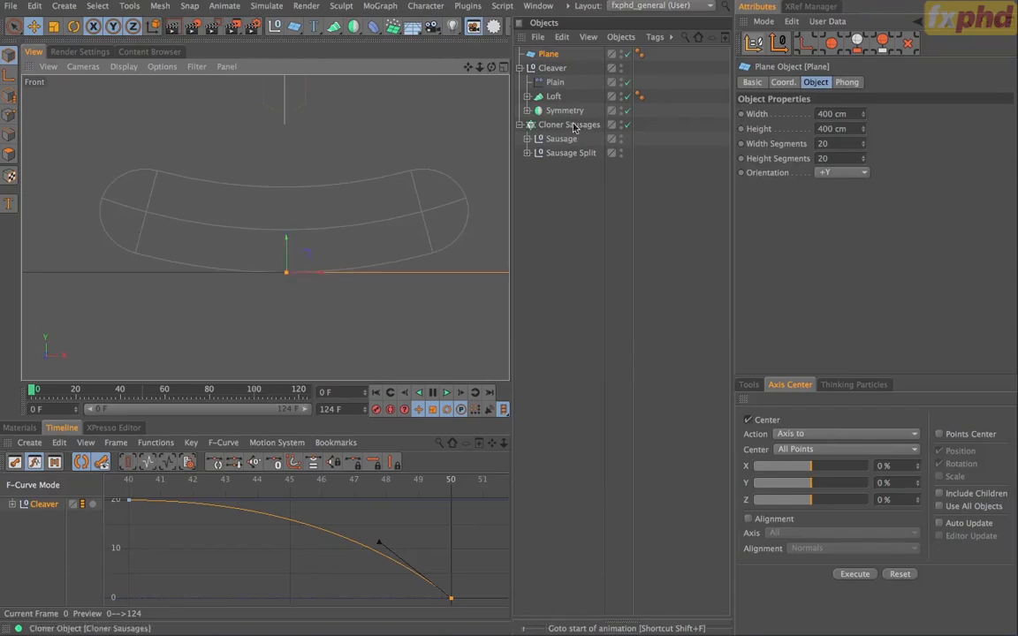
pyautogui.click(543, 124)
pyautogui.moveTo(285, 244); pyautogui.dragTo(287, 238)
pyautogui.press('F1')
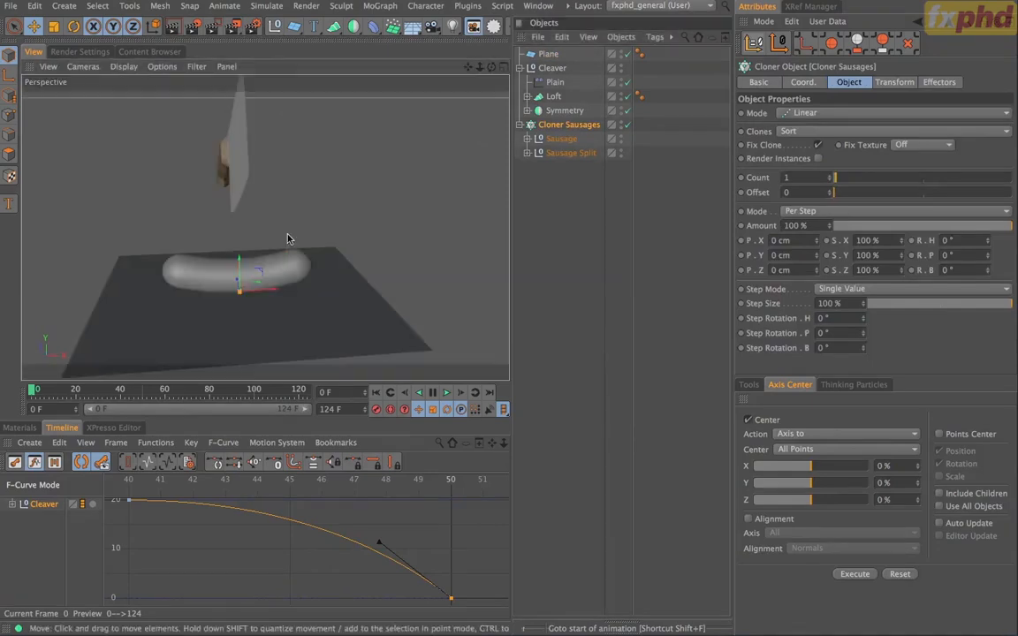
# Add a Rigid Body simulation tag to Cloner Sausages and play the simulation.
pyautogui.rightClick(587, 129)
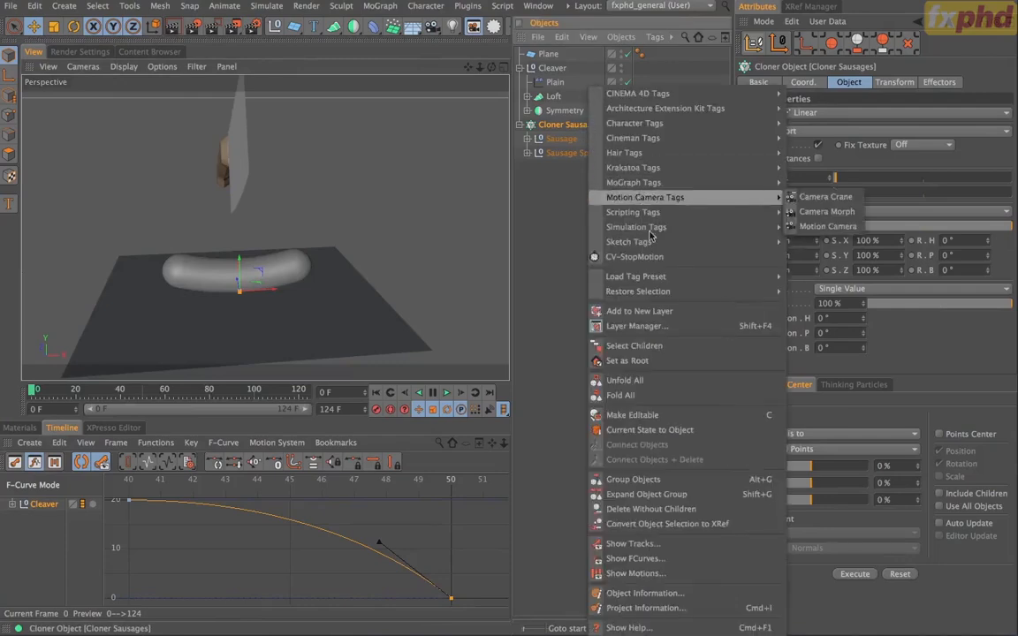
pyautogui.moveTo(654, 227)
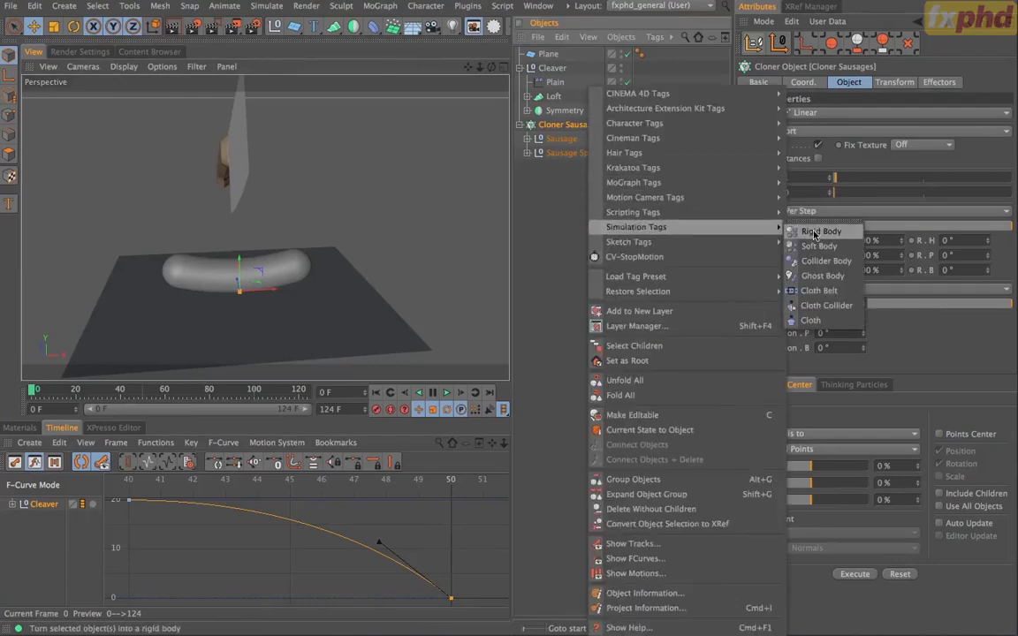
pyautogui.click(815, 232)
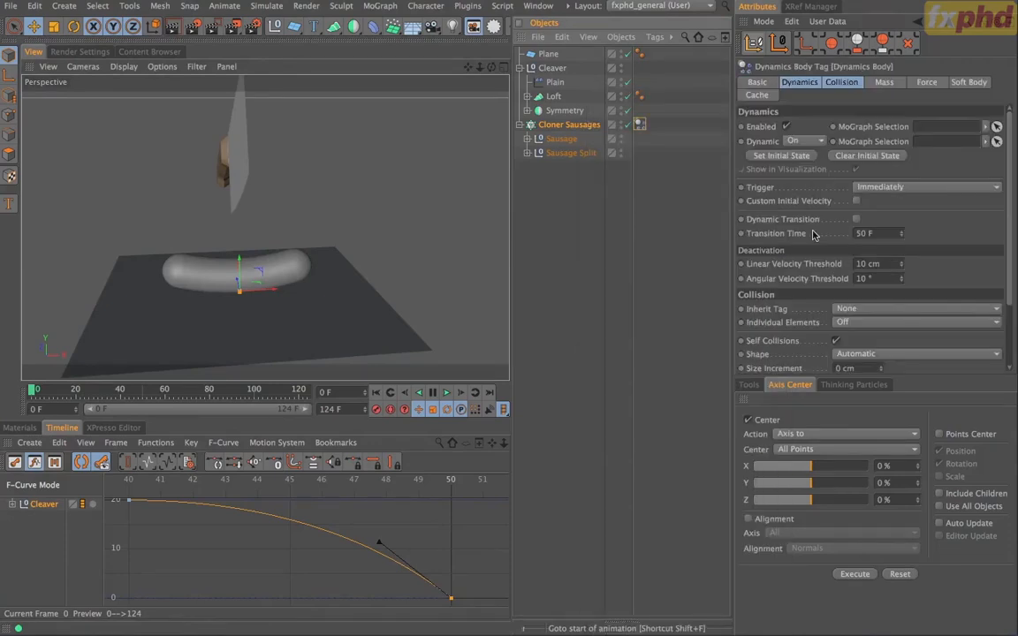
pyautogui.click(446, 392)
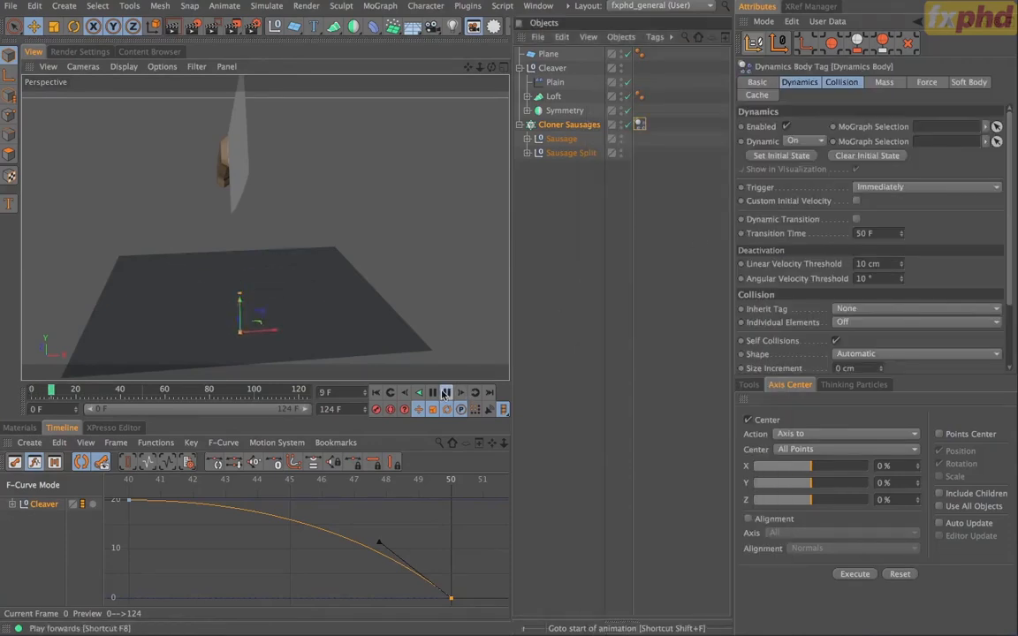
# Stop the playback, return to the first frame and add a Collider Body simulation tag to Plane.
pyautogui.click(445, 394)
pyautogui.click(376, 393)
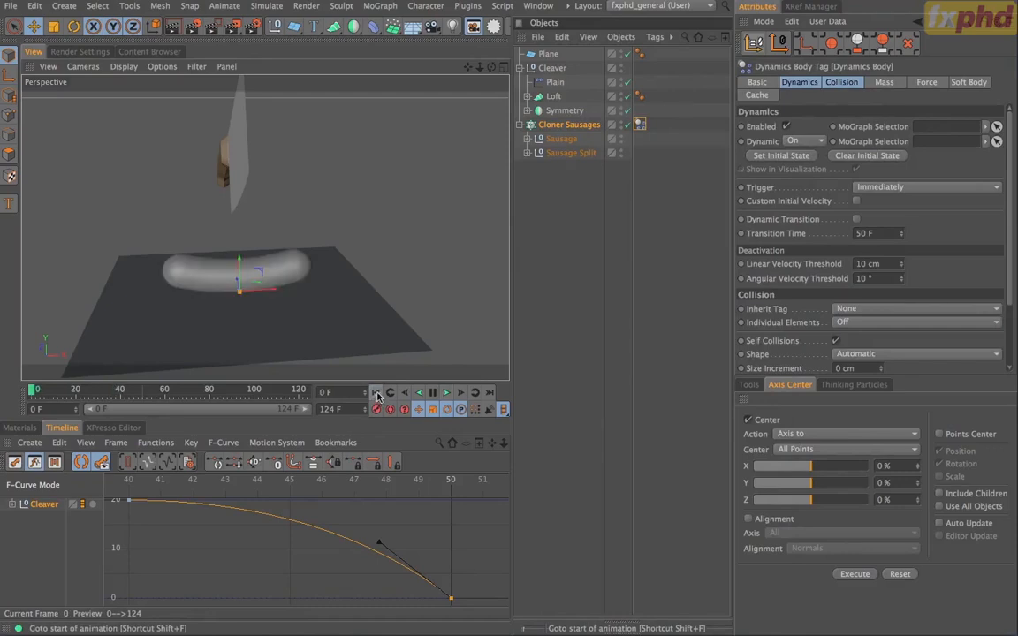
pyautogui.click(548, 54)
pyautogui.rightClick(550, 55)
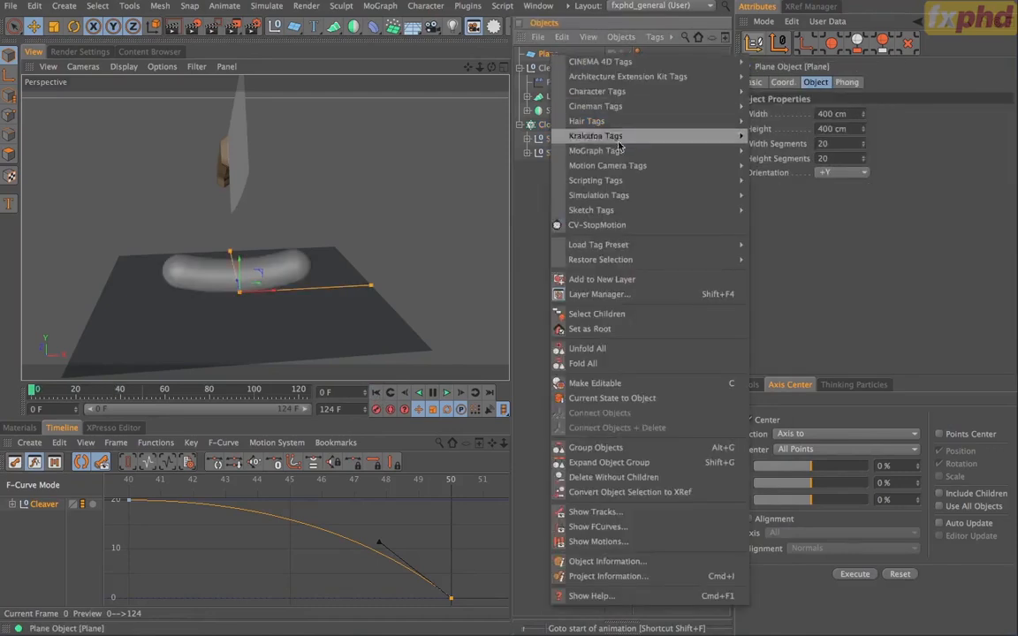
pyautogui.moveTo(616, 203)
pyautogui.click(777, 229)
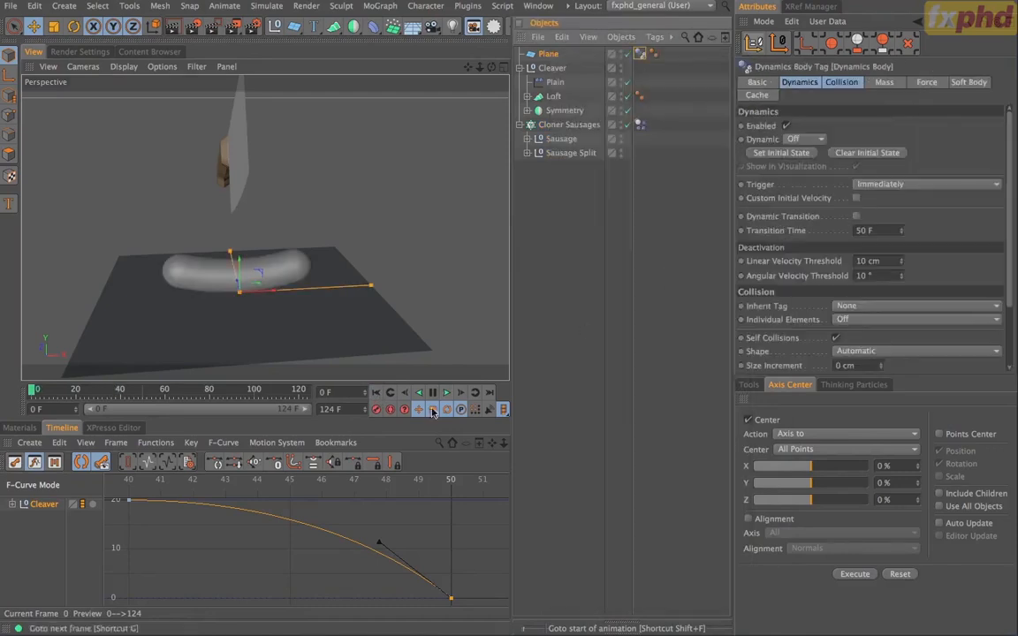
# Play the simulation from several angles, hiding Cleaver to check how the sausage behaves on the floor when it splits.
pyautogui.click(445, 394)
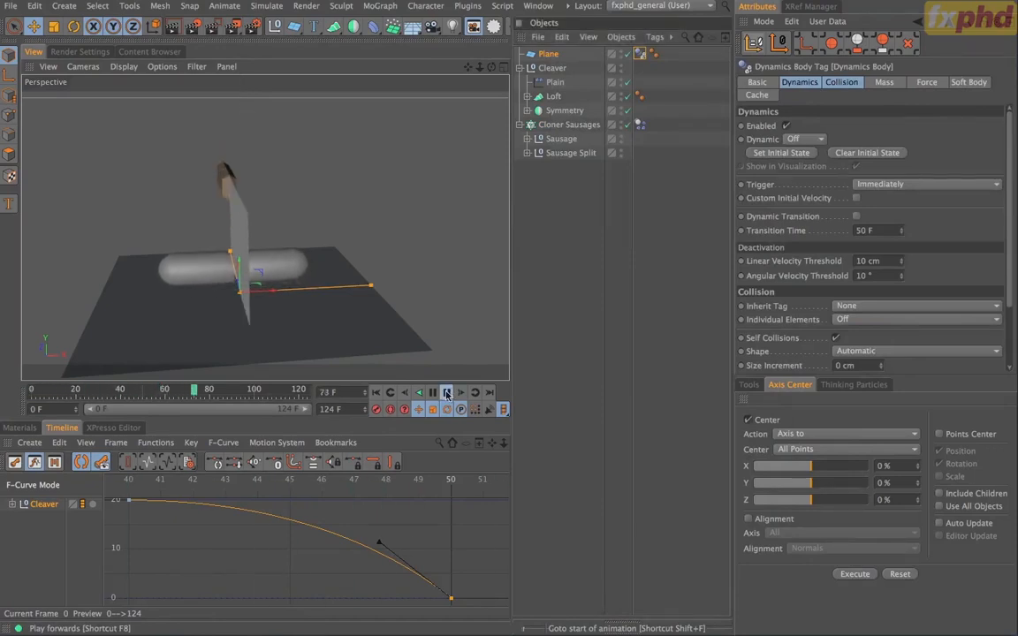
pyautogui.click(374, 393)
pyautogui.keyDown('alt'); pyautogui.moveTo(327, 315); pyautogui.dragTo(211, 334); pyautogui.keyUp('alt')
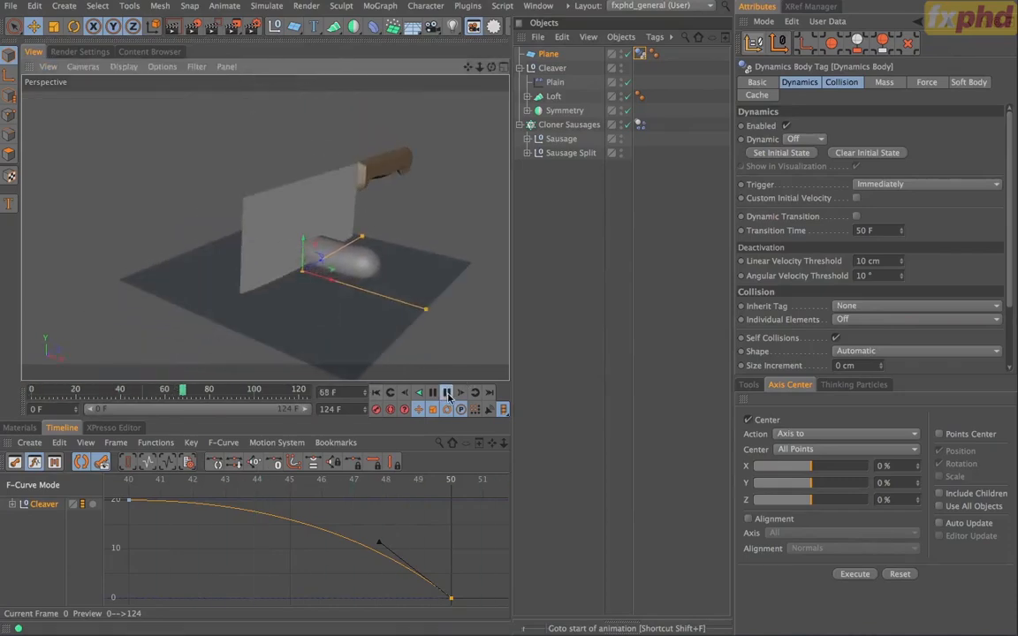
pyautogui.click(377, 394)
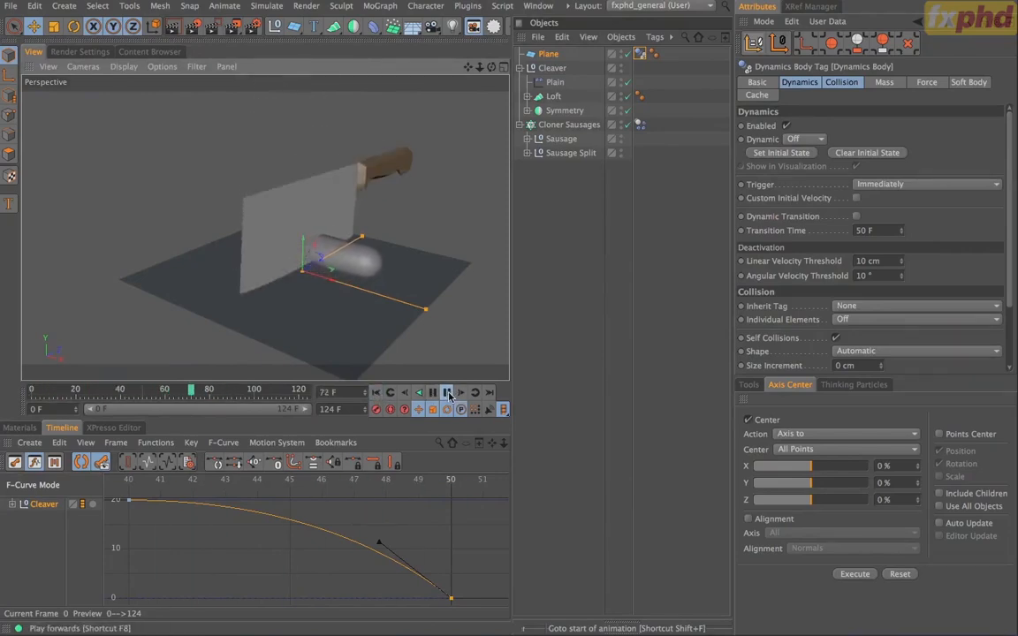
pyautogui.click(378, 393)
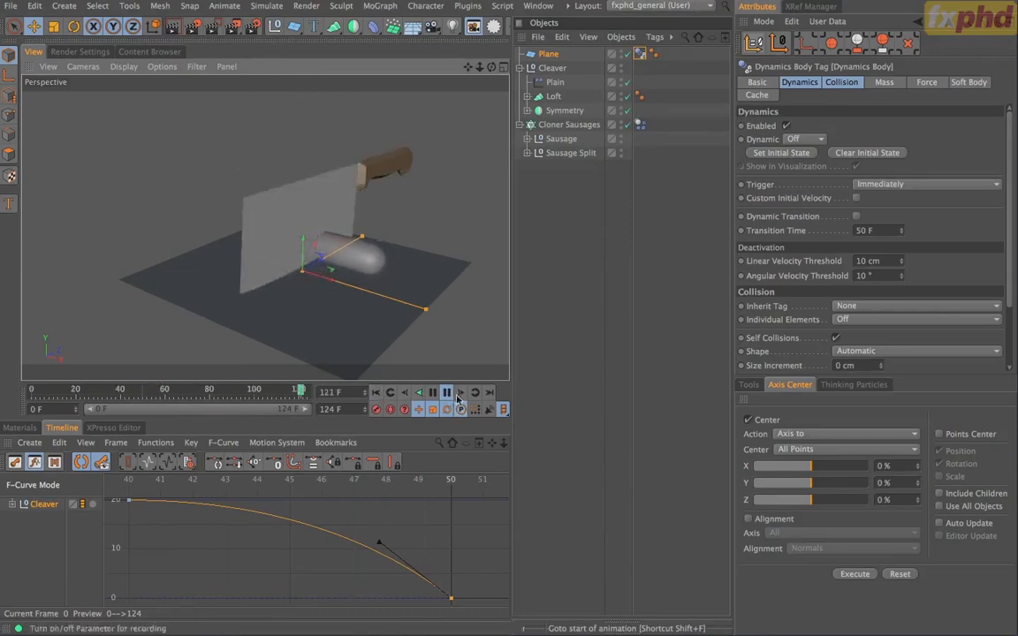
pyautogui.keyDown('alt'); pyautogui.moveTo(355, 358); pyautogui.dragTo(222, 349); pyautogui.keyUp('alt')
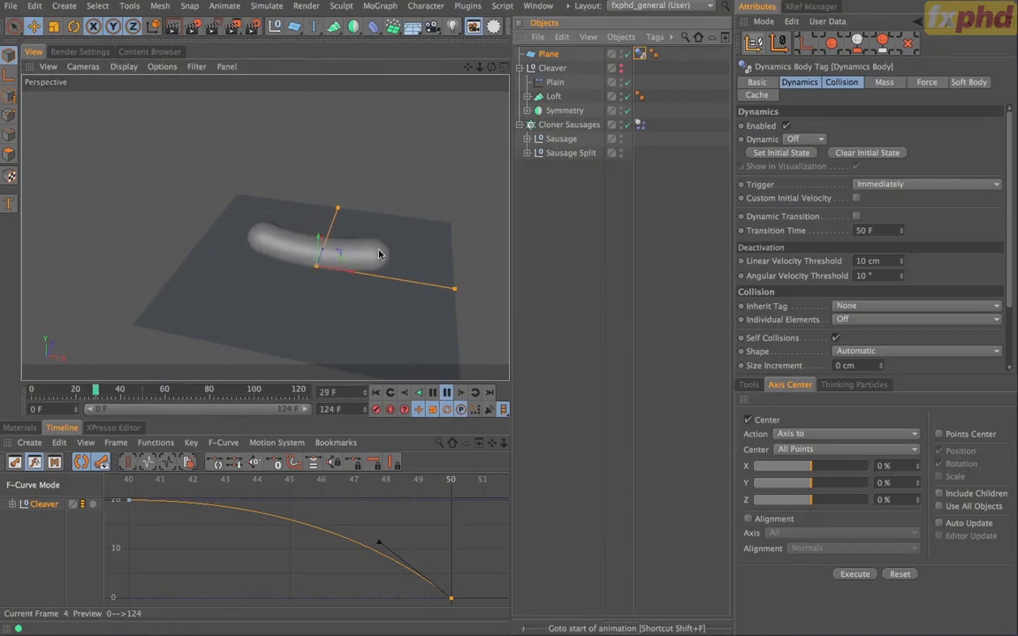
pyautogui.click(449, 392)
# Set Individual Elements to Second Level in the collision settings of the Cloner Sausages dynamics tag.
pyautogui.click(583, 124)
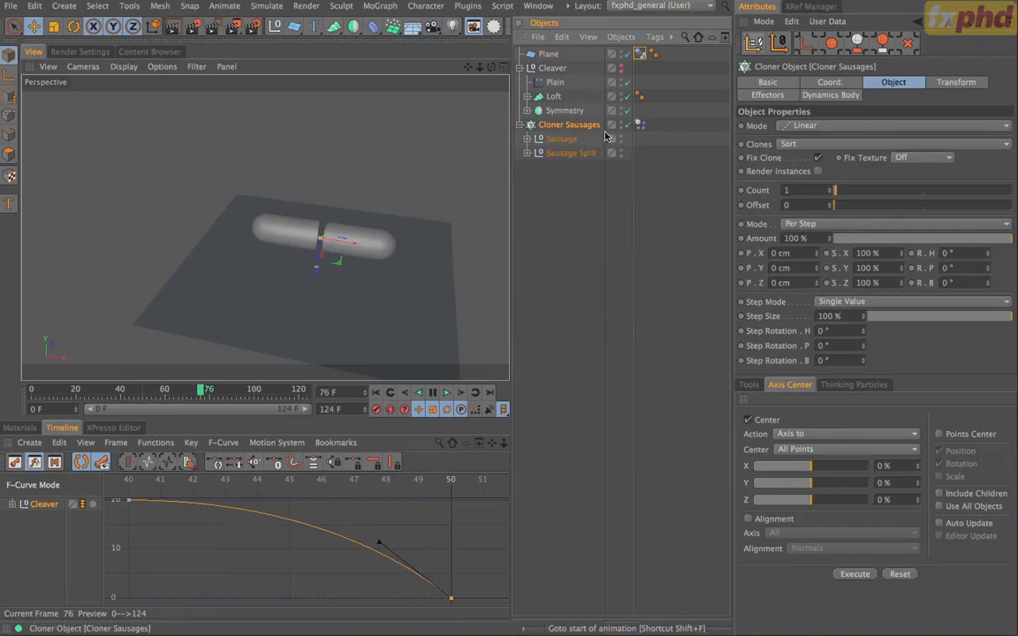
pyautogui.click(639, 125)
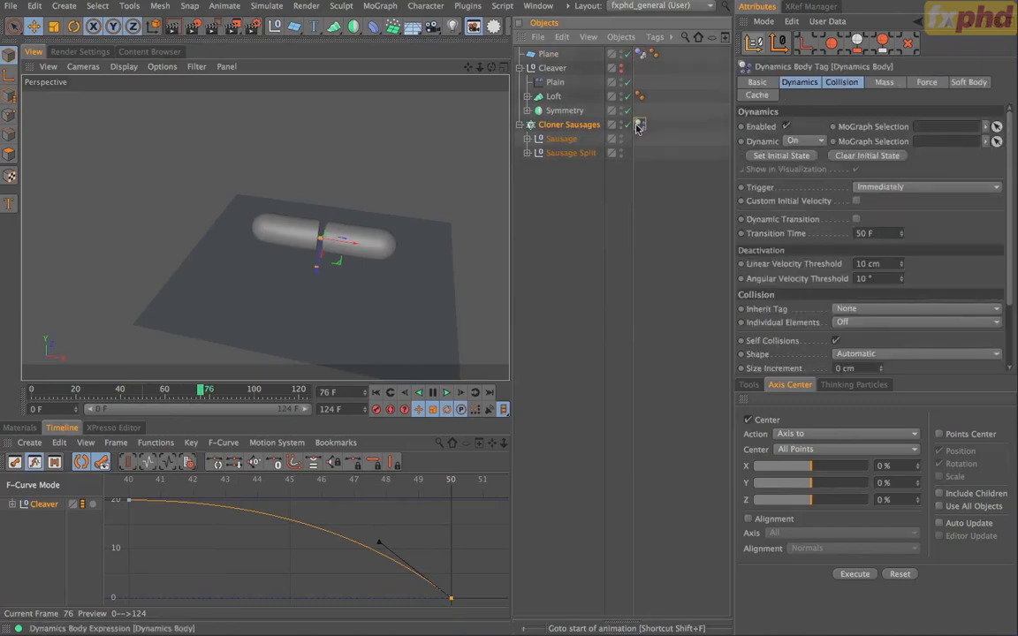
pyautogui.click(840, 82)
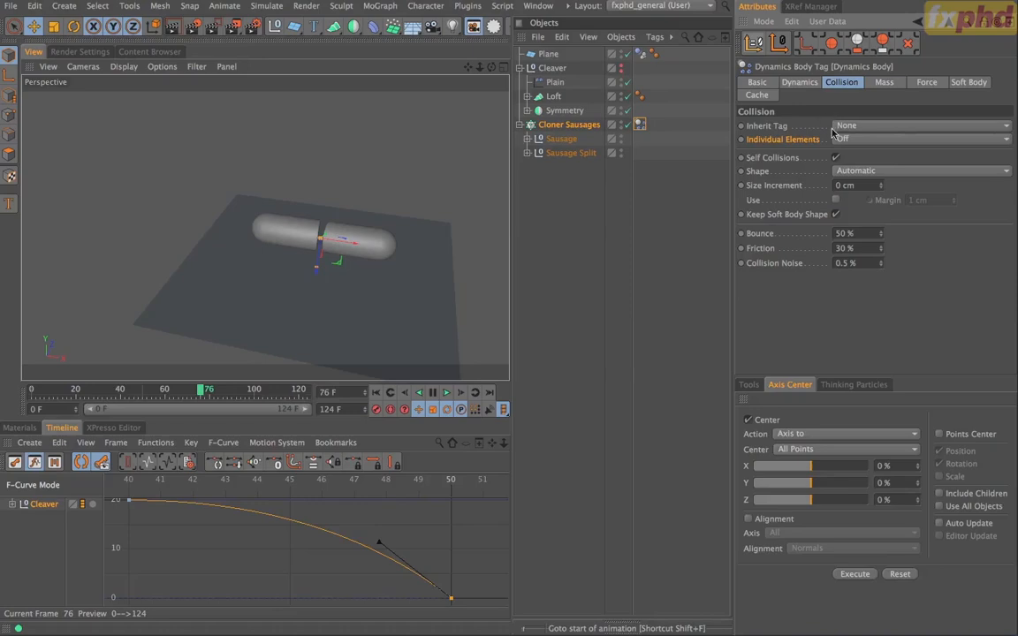
pyautogui.click(847, 142)
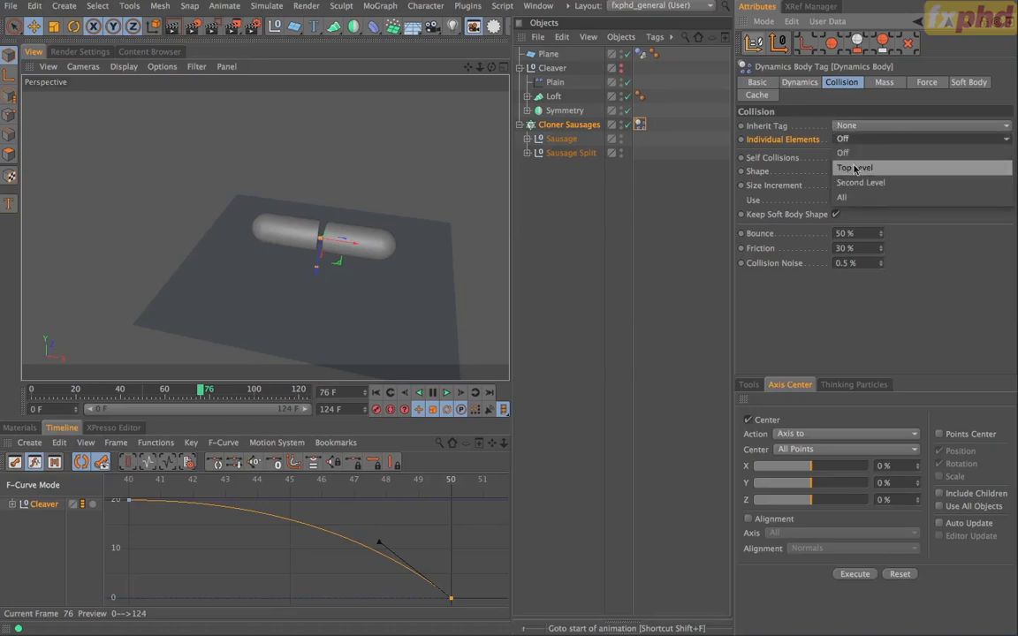
pyautogui.click(854, 168)
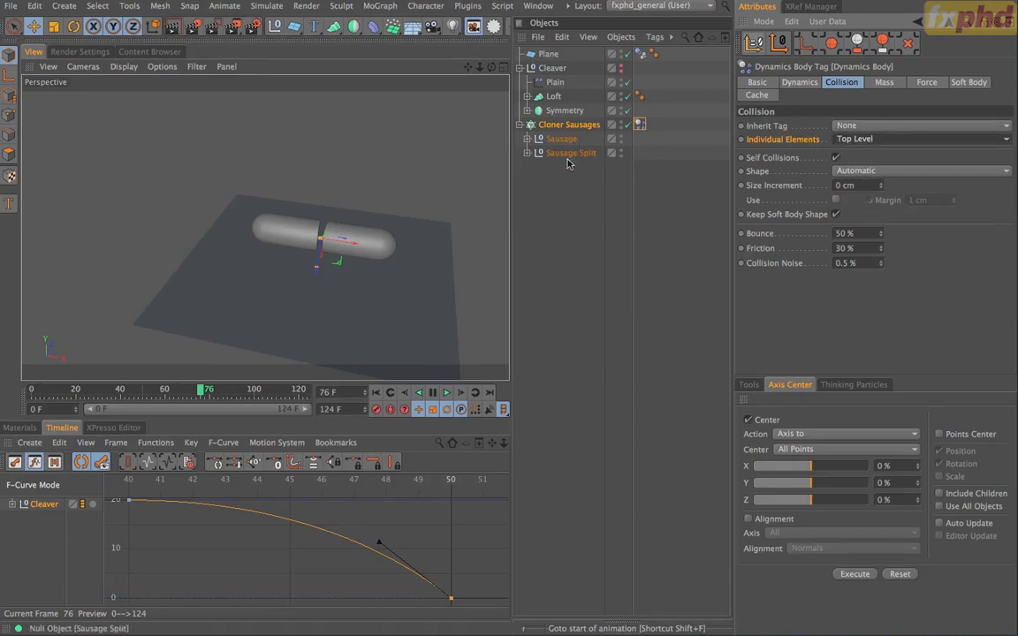
pyautogui.click(848, 140)
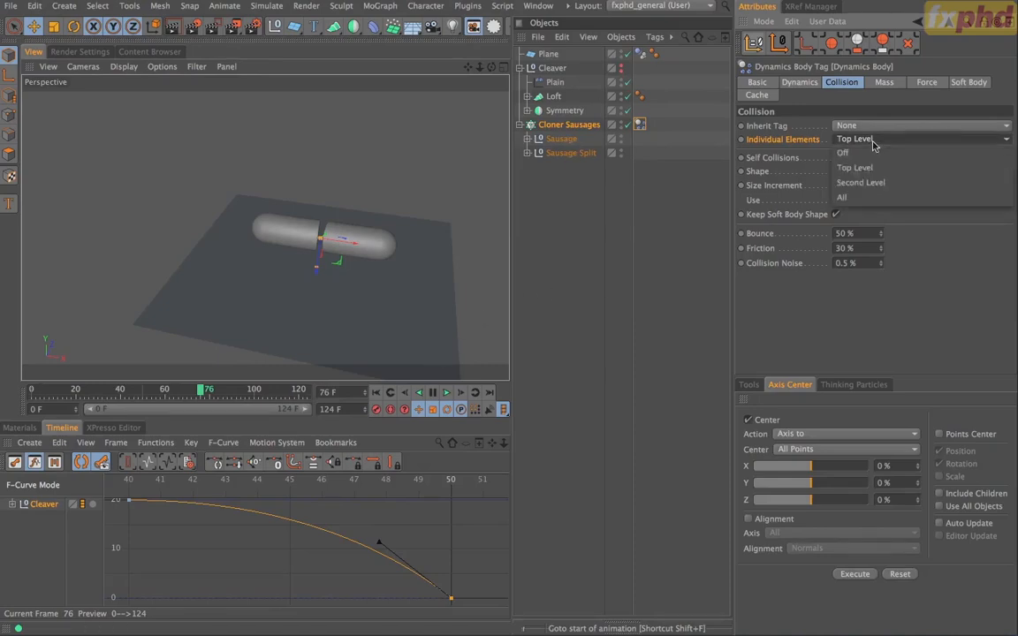
pyautogui.click(878, 182)
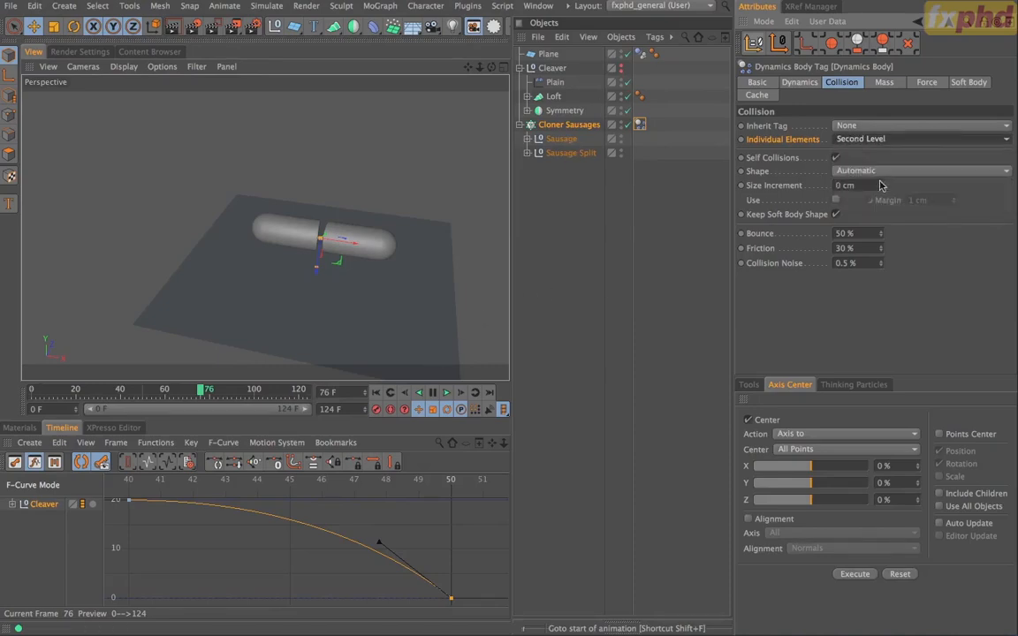
# Replay the simulation from the first frame and examine how the two sausage halves move.
pyautogui.click(378, 394)
pyautogui.click(445, 393)
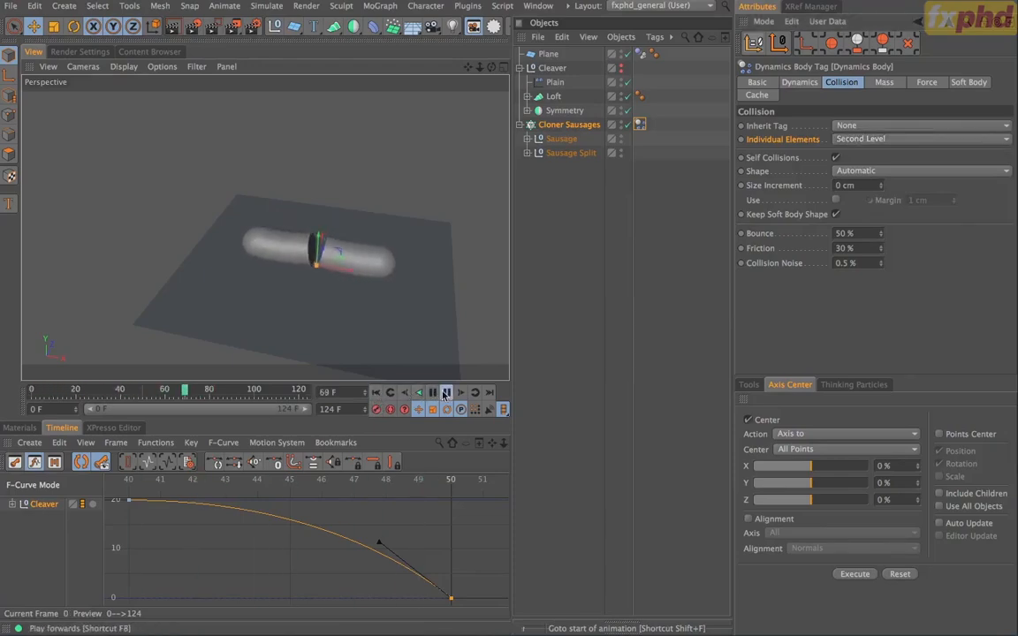
pyautogui.keyDown('alt'); pyautogui.moveTo(369, 291); pyautogui.dragTo(391, 237); pyautogui.keyUp('alt')
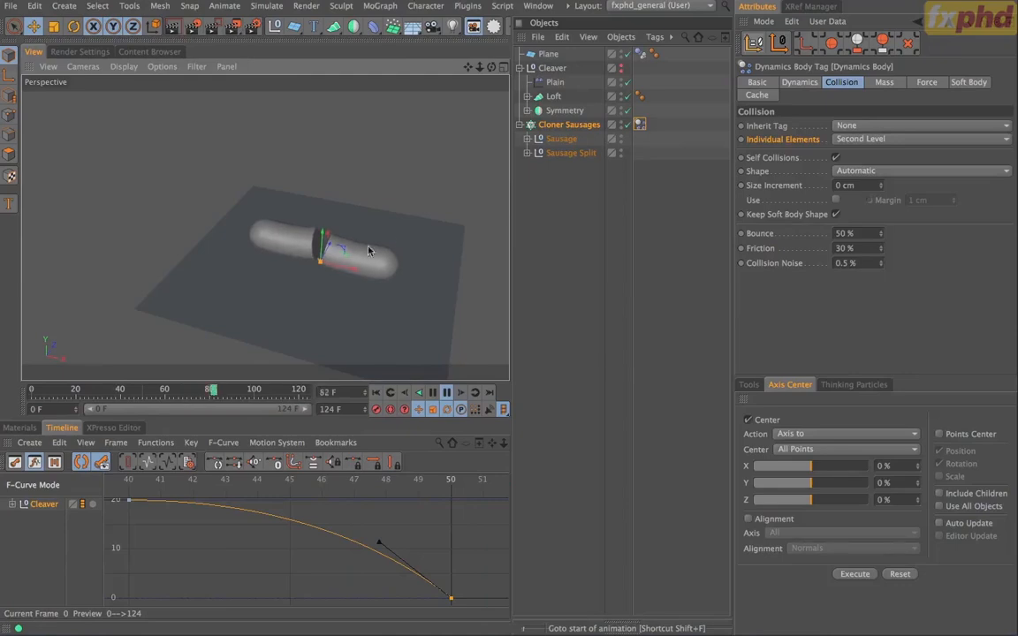
# Make Cleaver visible again and replay the chop, checking the sausage halves from several angles.
pyautogui.click(621, 68)
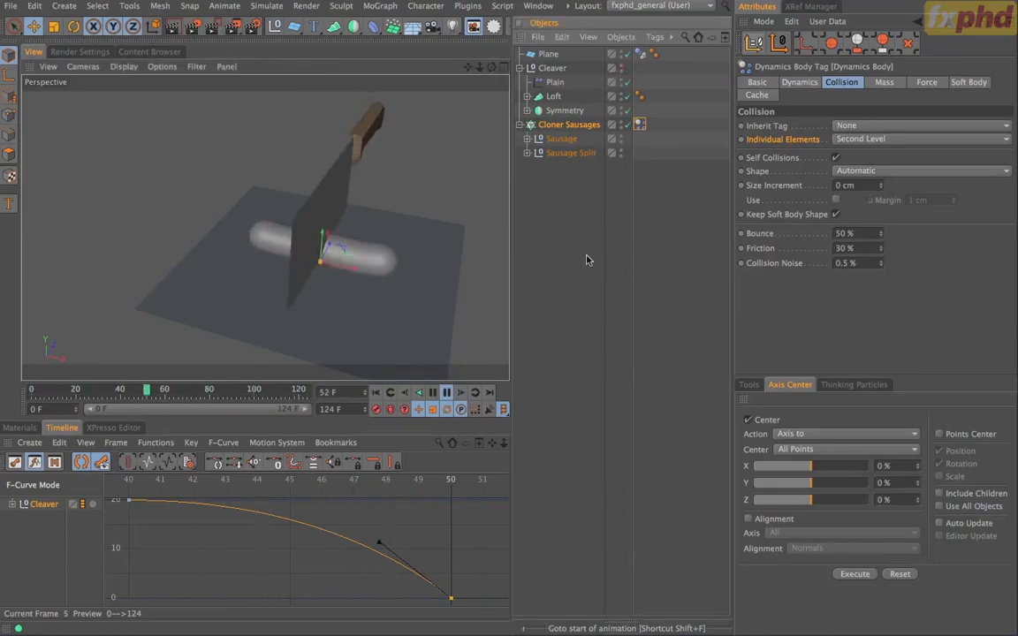
pyautogui.keyDown('alt'); pyautogui.moveTo(299, 279); pyautogui.dragTo(459, 245); pyautogui.keyUp('alt')
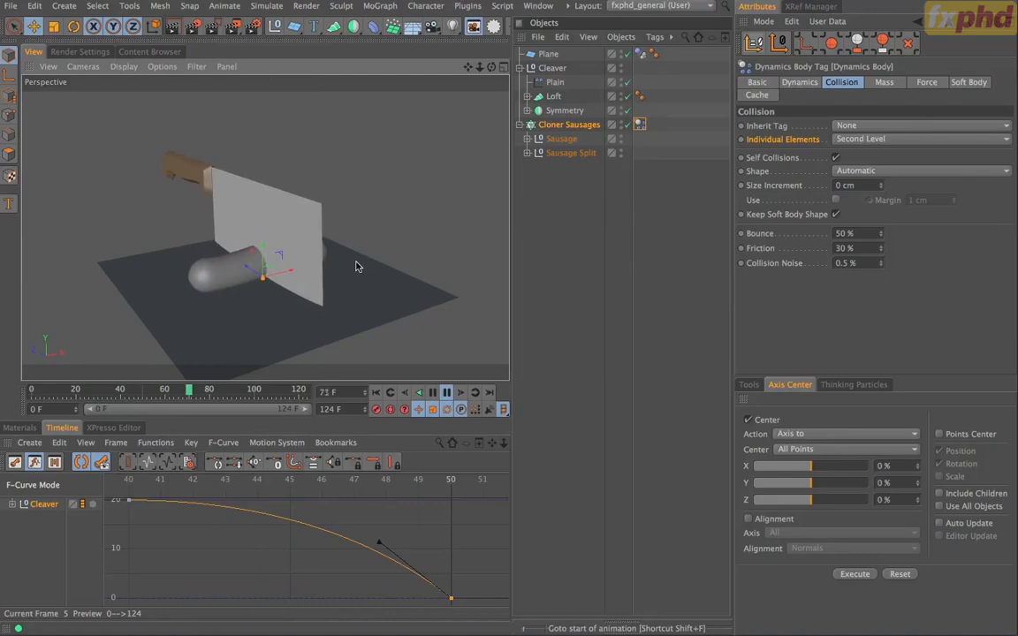
pyautogui.click(447, 394)
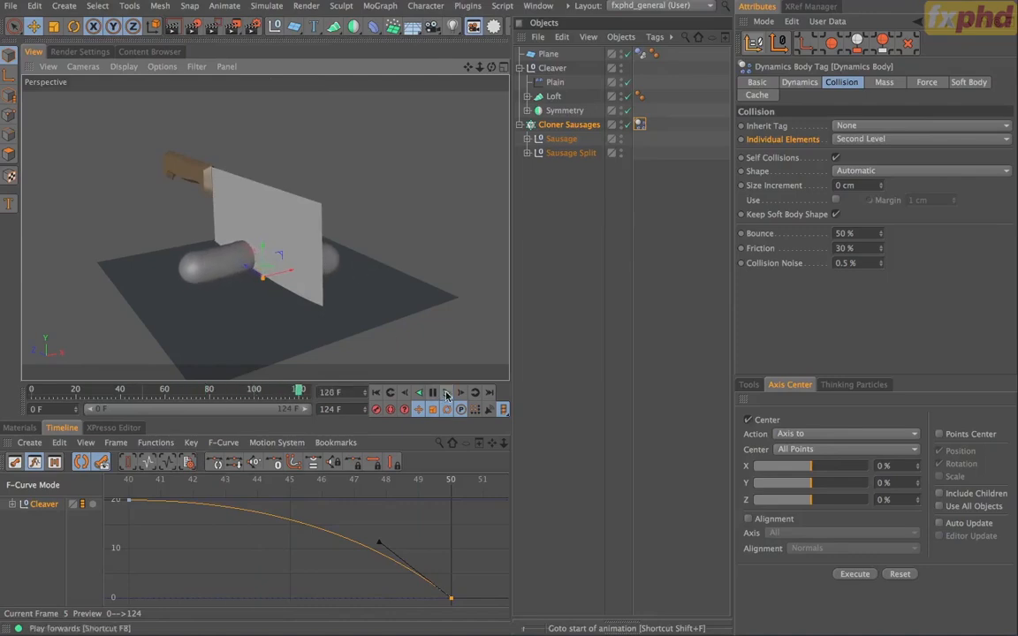
pyautogui.hotkey('shift', 'f')
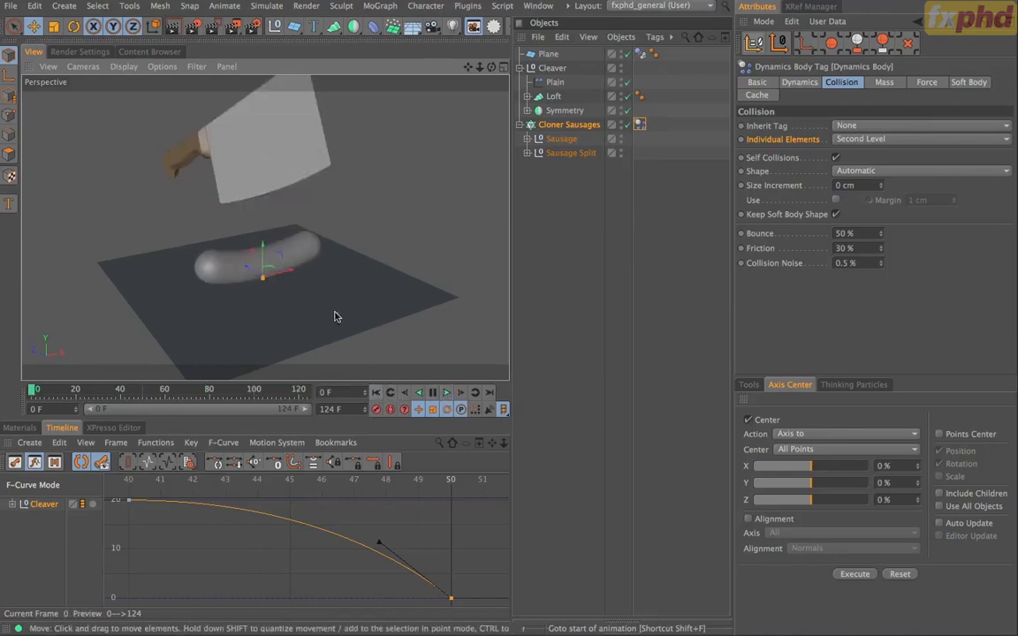
pyautogui.keyDown('alt'); pyautogui.moveTo(282, 233); pyautogui.dragTo(164, 257); pyautogui.keyUp('alt')
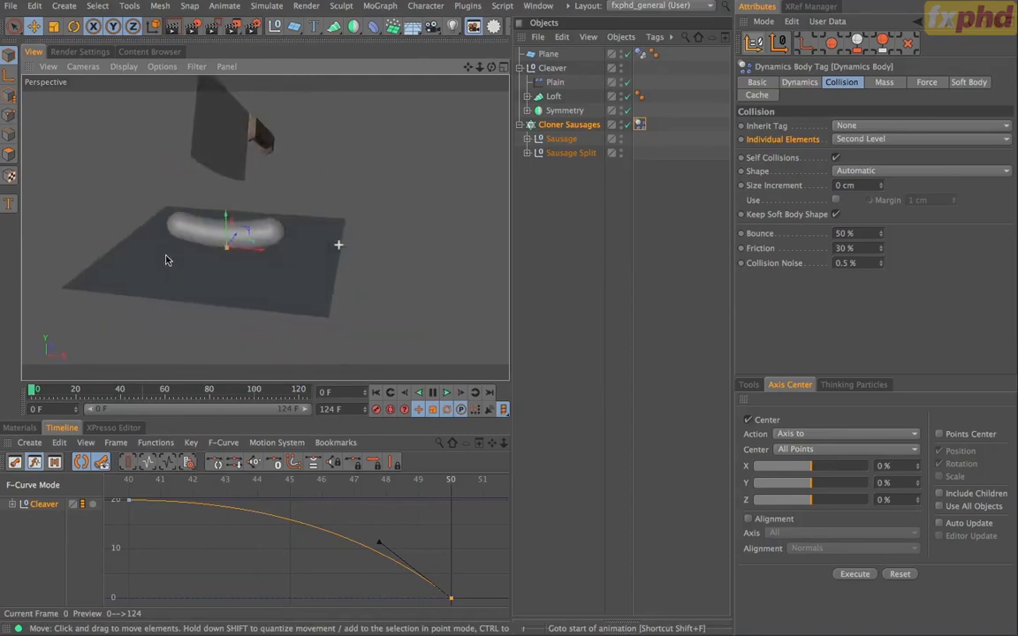
pyautogui.keyDown('alt'); pyautogui.moveTo(220, 220); pyautogui.dragTo(249, 257); pyautogui.keyUp('alt')
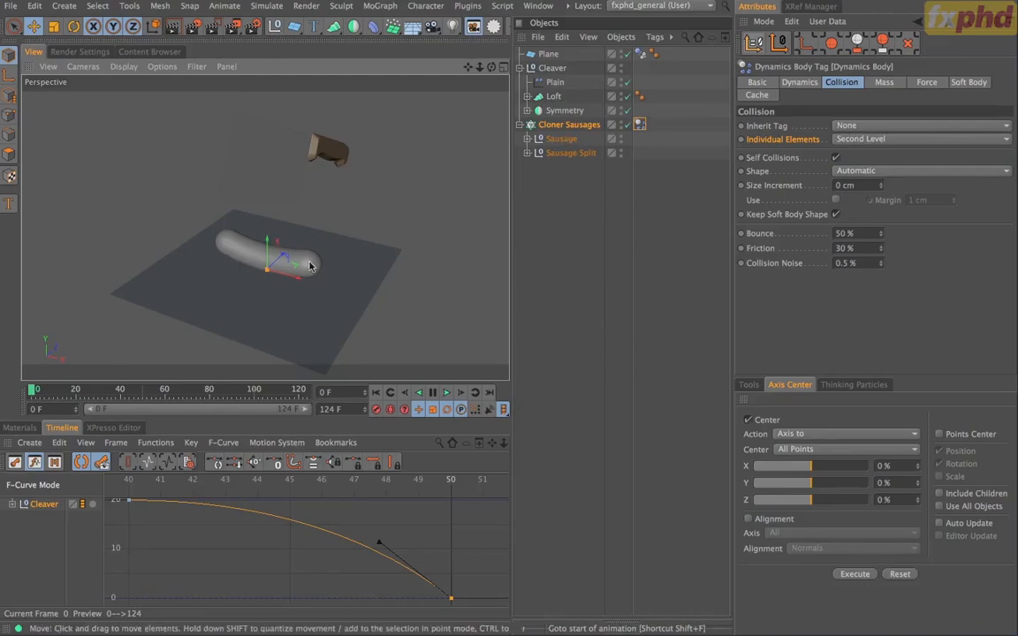
pyautogui.click(447, 392)
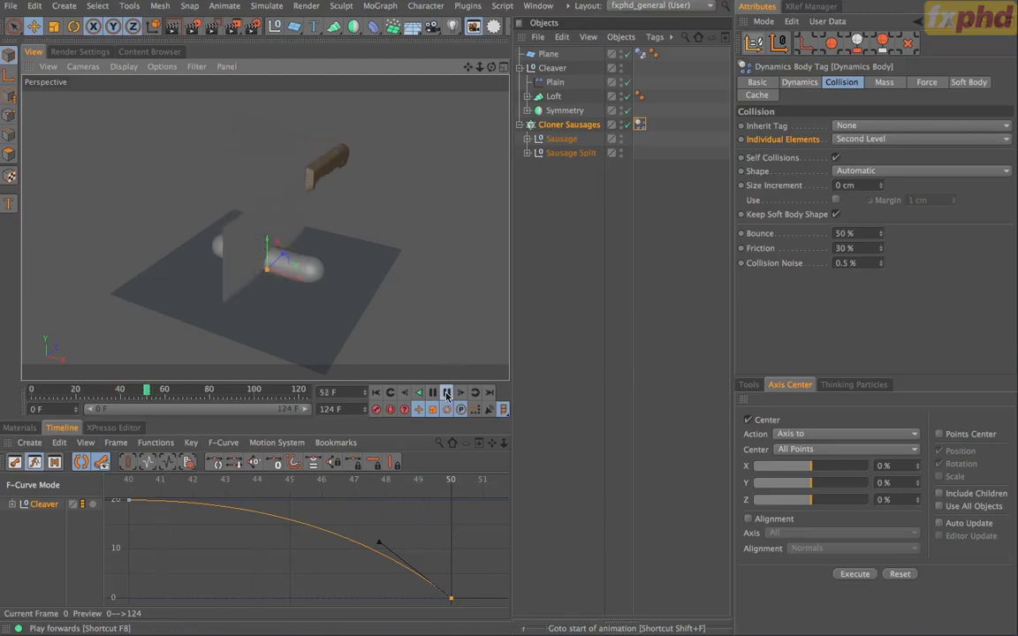
pyautogui.click(376, 393)
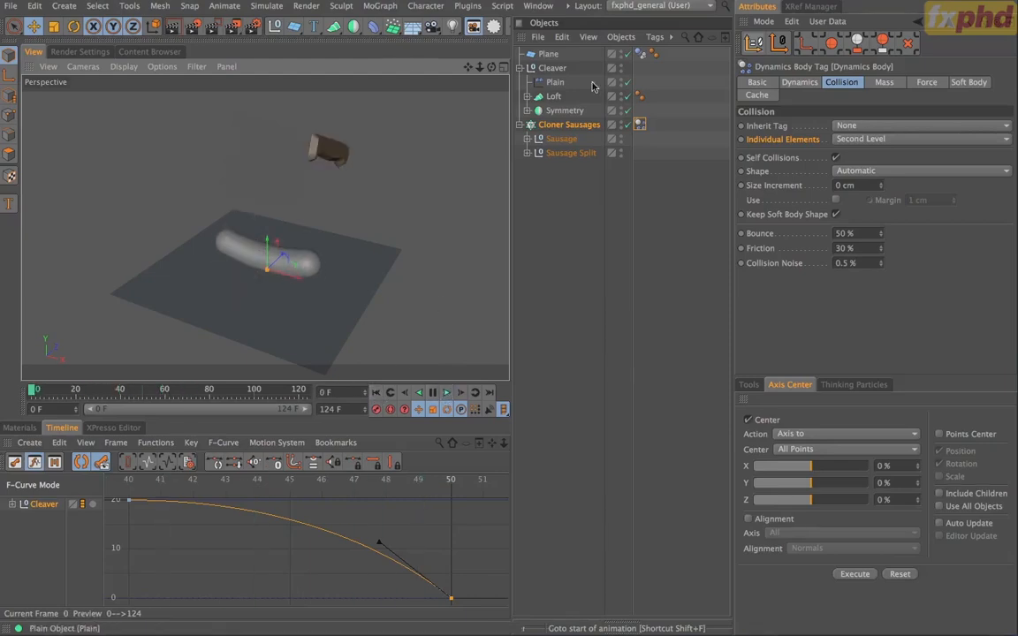
# Rotate Plane slightly so the floor under the sausage is tilted.
pyautogui.click(555, 82)
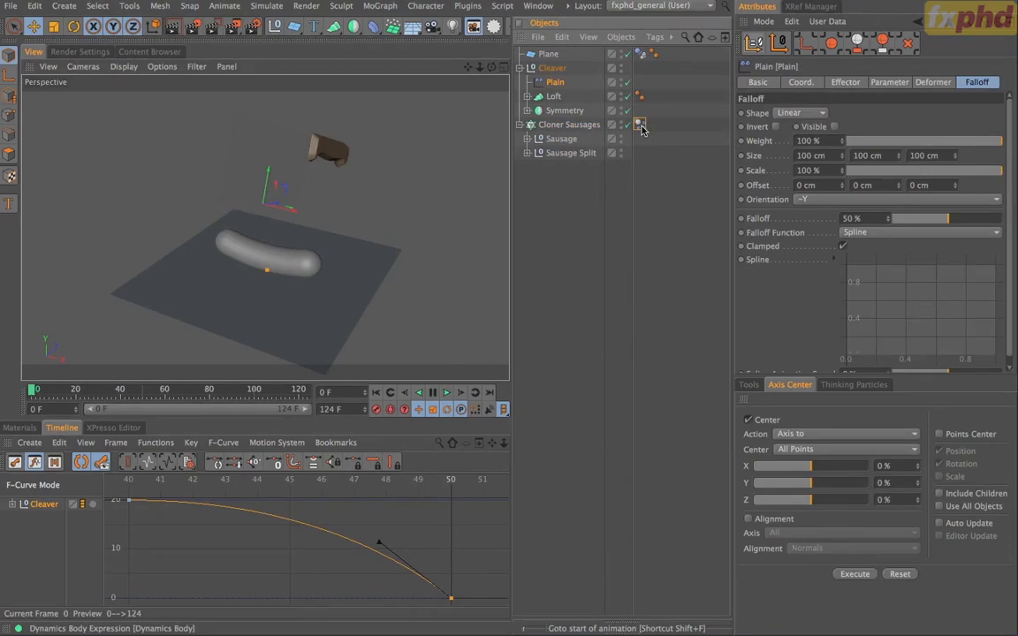
pyautogui.keyDown('alt'); pyautogui.moveTo(321, 227); pyautogui.dragTo(279, 211); pyautogui.keyUp('alt')
pyautogui.click(548, 54)
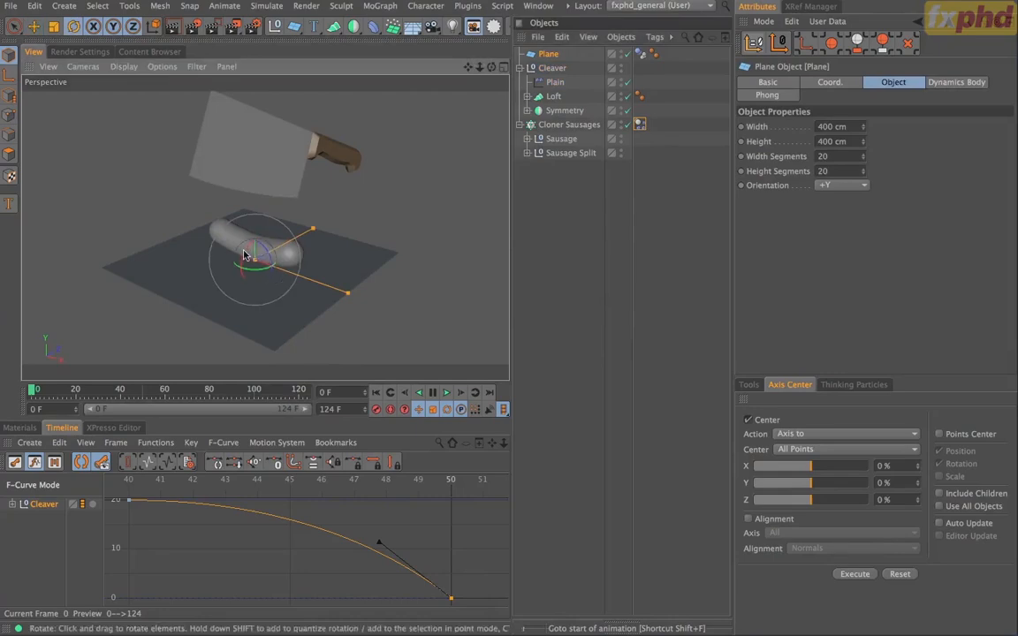
pyautogui.moveTo(245, 256); pyautogui.dragTo(245, 256)
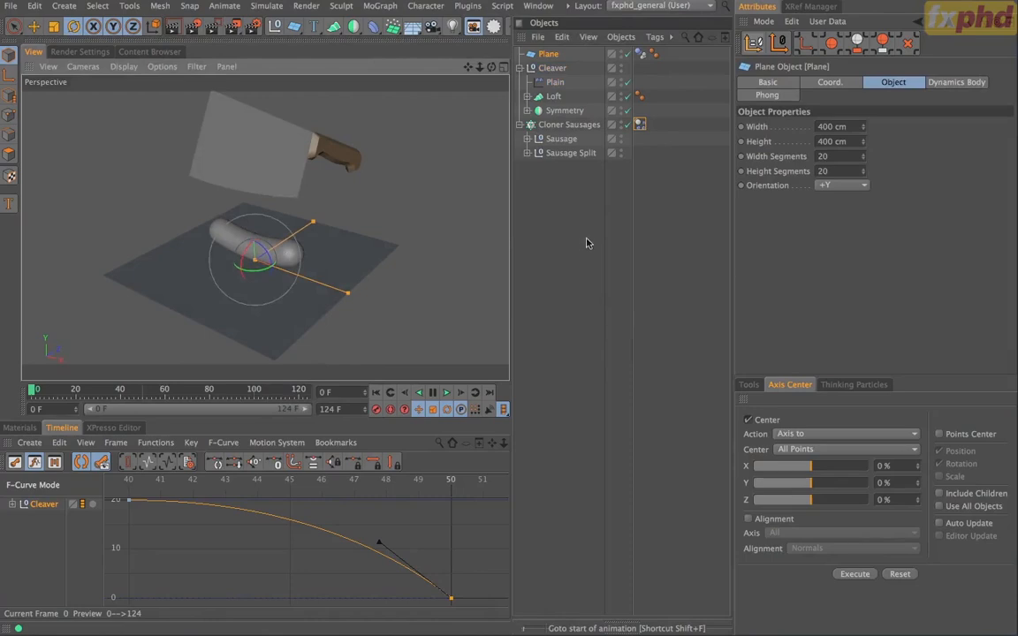
# Play the simulation on the tilted floor and return to the first frame.
pyautogui.click(529, 219)
pyautogui.click(446, 392)
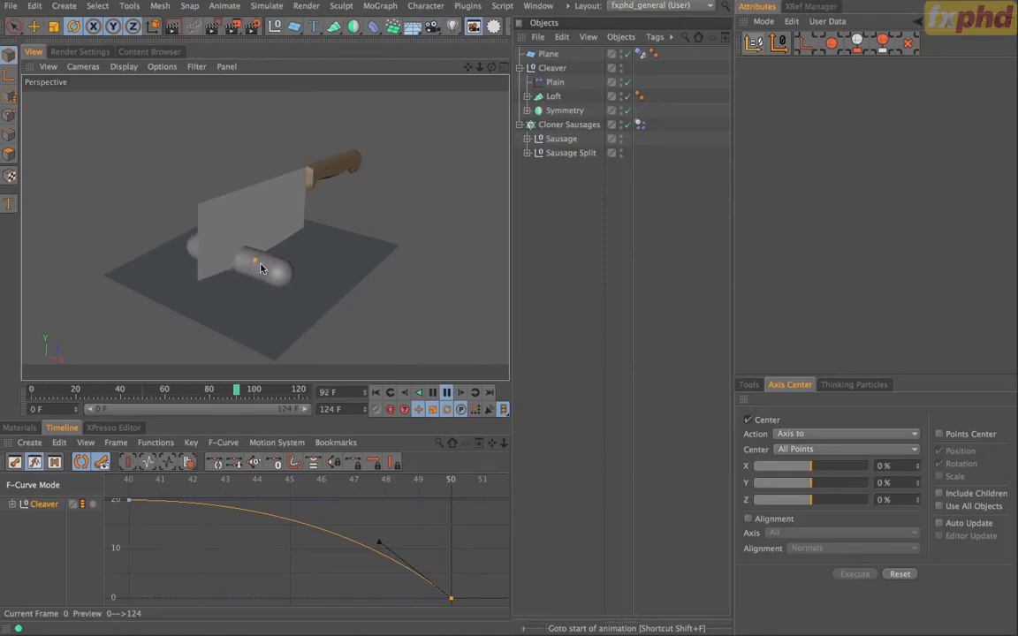
pyautogui.click(445, 394)
pyautogui.click(377, 395)
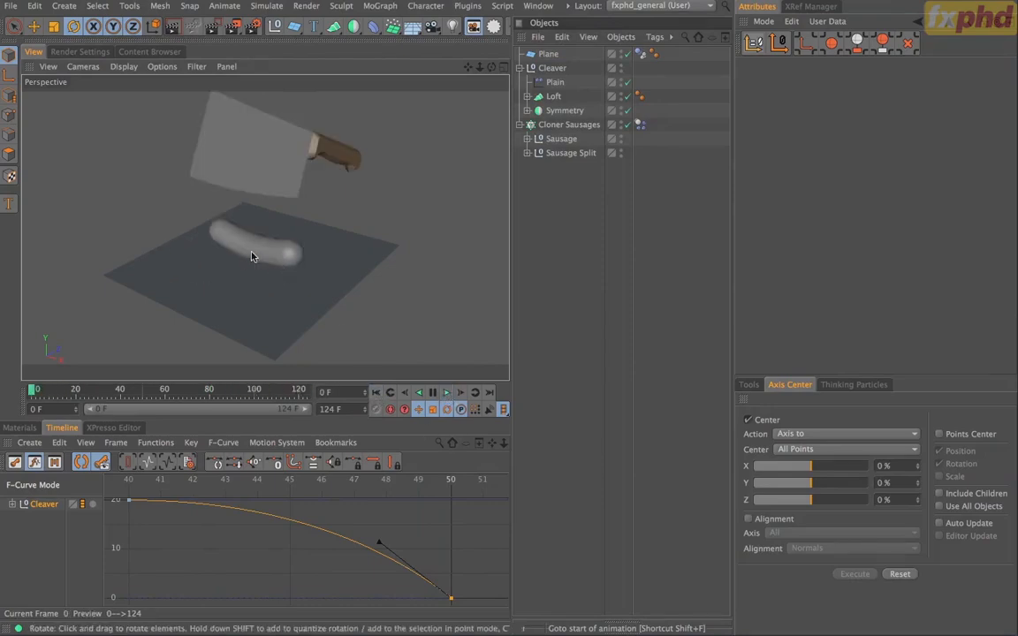
pyautogui.keyDown('alt'); pyautogui.moveTo(255, 259); pyautogui.dragTo(262, 280); pyautogui.keyUp('alt')
# Add an XPresso tag to the Cloner Sausages object.
pyautogui.click(569, 125)
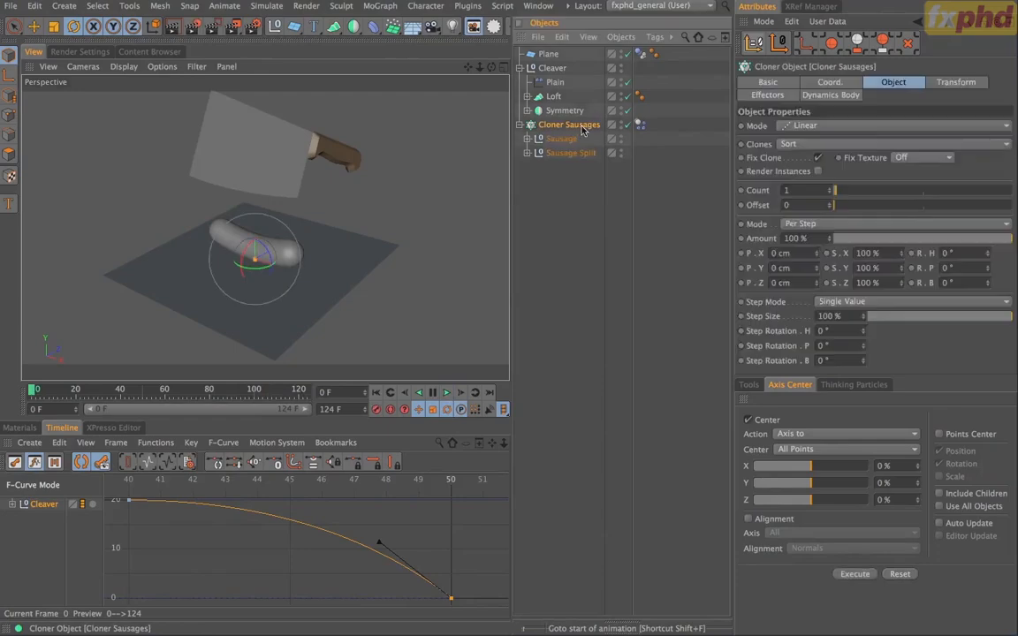
pyautogui.rightClick(575, 125)
pyautogui.moveTo(616, 94)
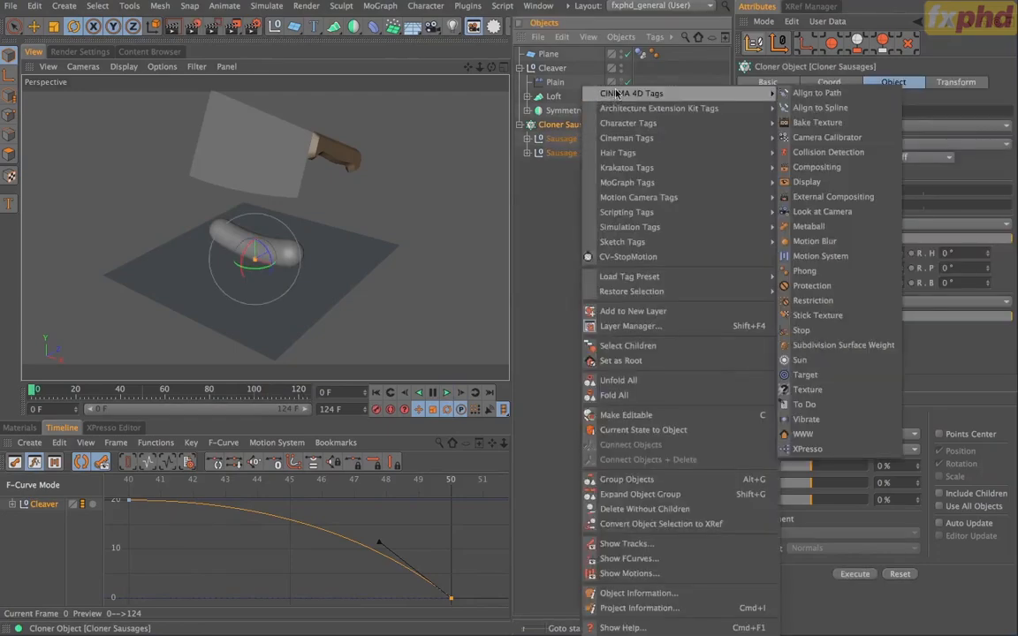
pyautogui.click(806, 448)
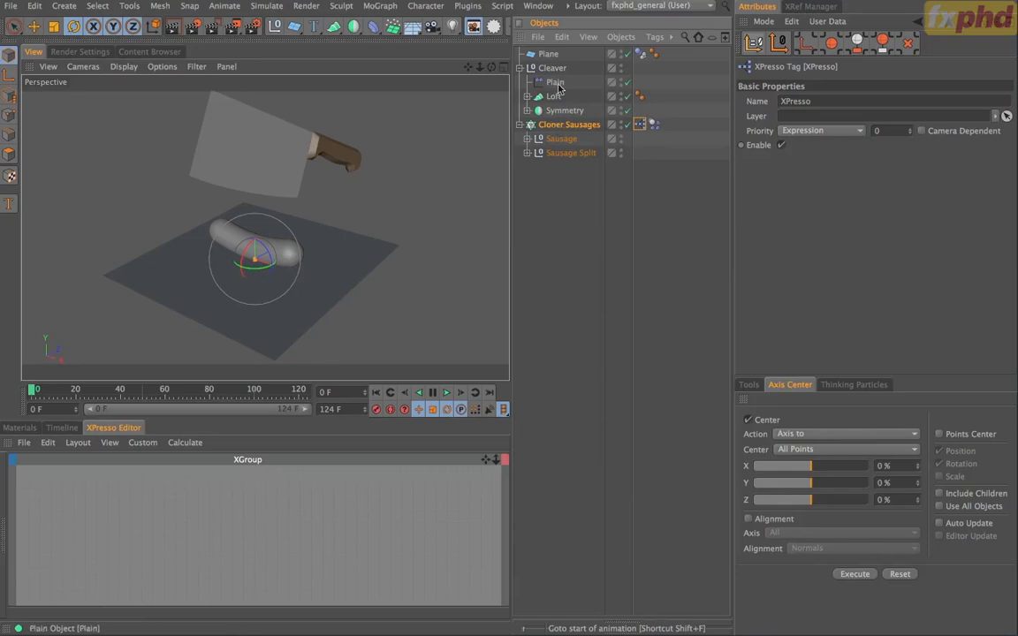
# Create a new empty project and add a MoGraph Cloner object to it.
pyautogui.press('super+n')
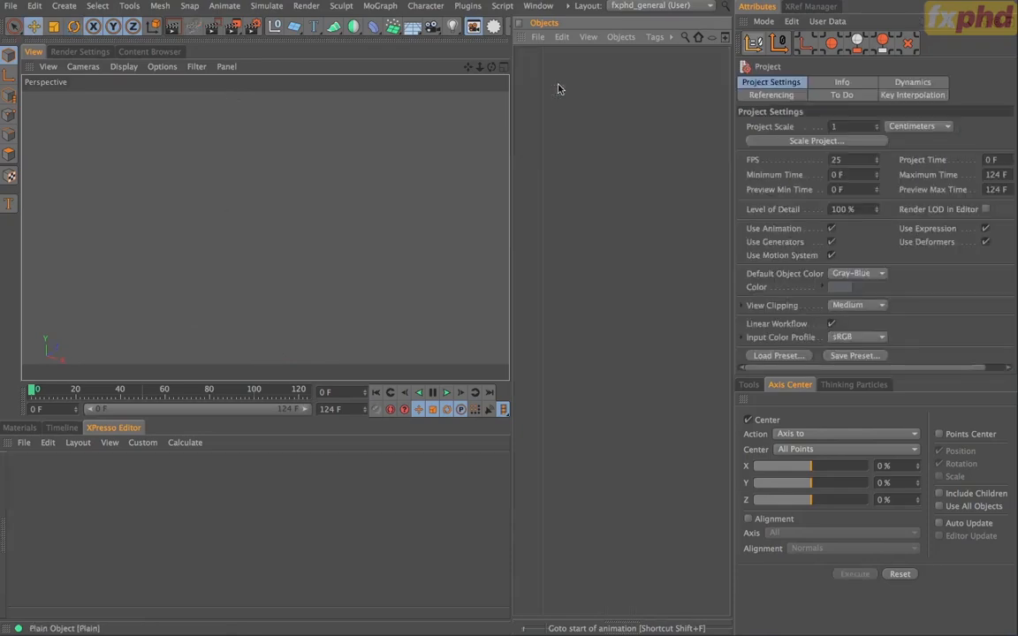
pyautogui.click(378, 9)
pyautogui.click(389, 111)
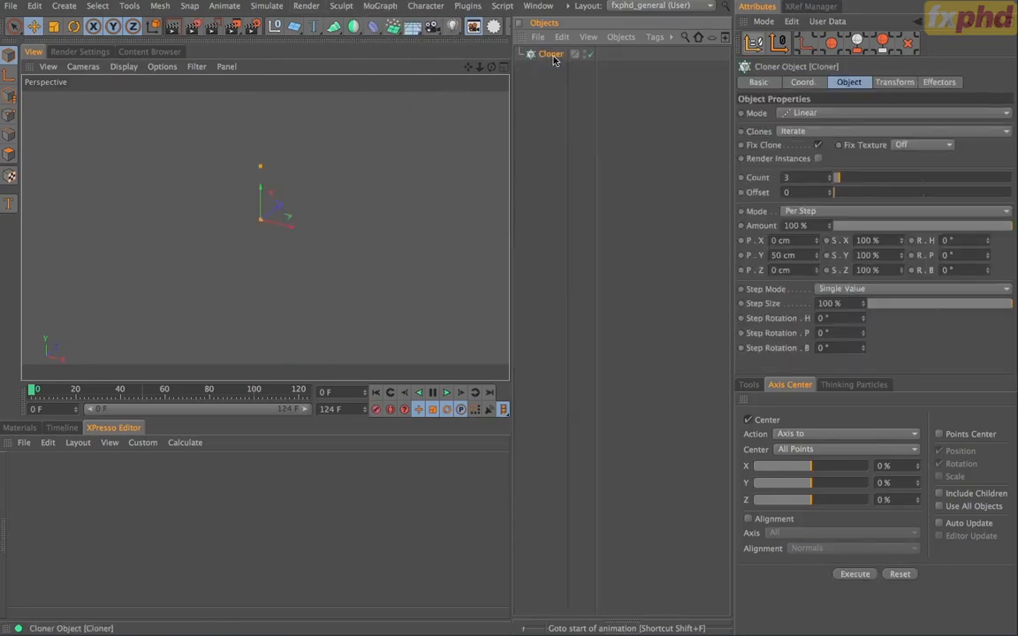
# Set the Cloner to Grid Array mode and give it a child cube scaled down to about 18.4 cm.
pyautogui.click(865, 113)
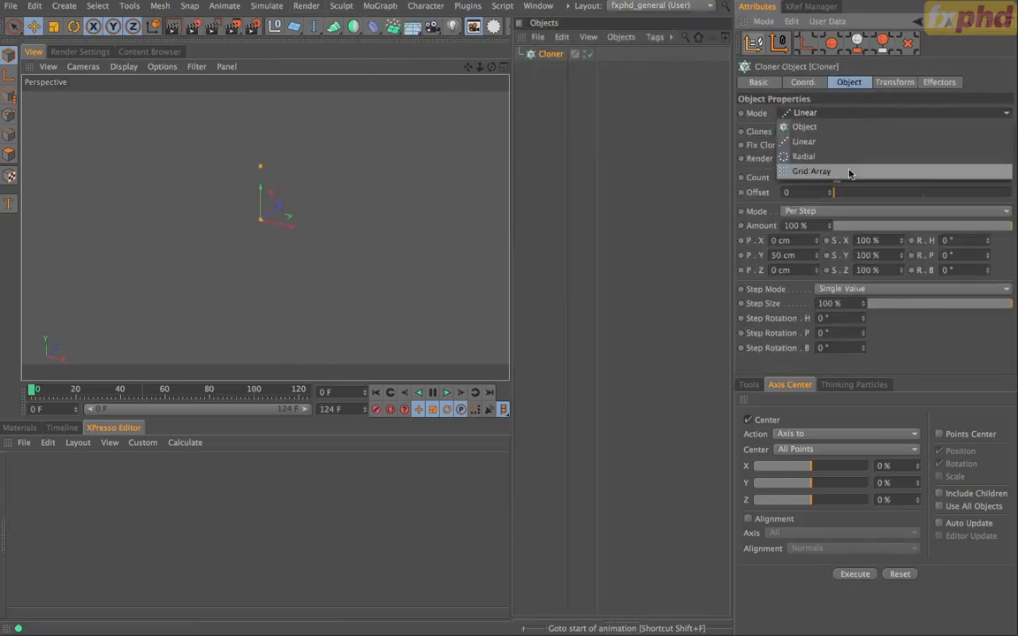
pyautogui.click(850, 172)
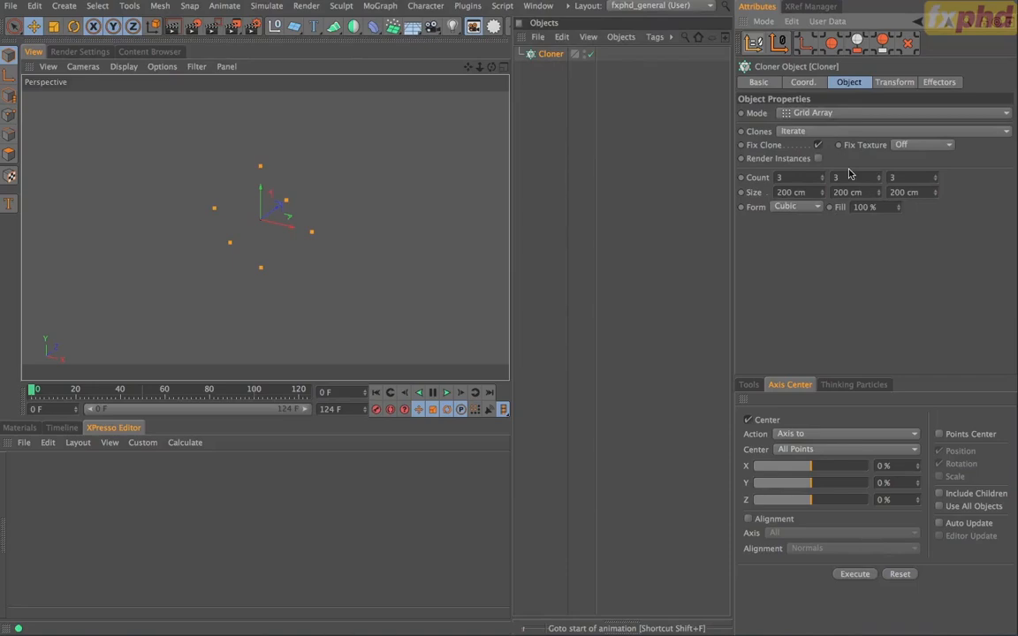
pyautogui.click(294, 25)
pyautogui.click(332, 51)
pyautogui.moveTo(553, 55); pyautogui.dragTo(547, 70)
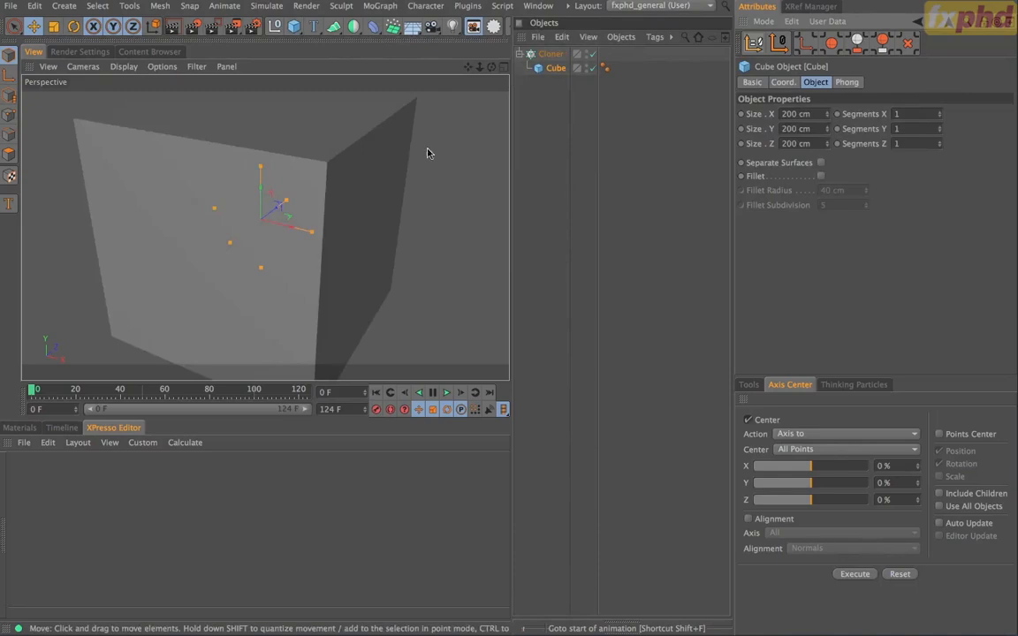
pyautogui.press('t')
pyautogui.moveTo(399, 220)
pyautogui.mouseDown()
pyautogui.moveTo(221, 221)
pyautogui.moveTo(263, 218)
pyautogui.mouseUp()
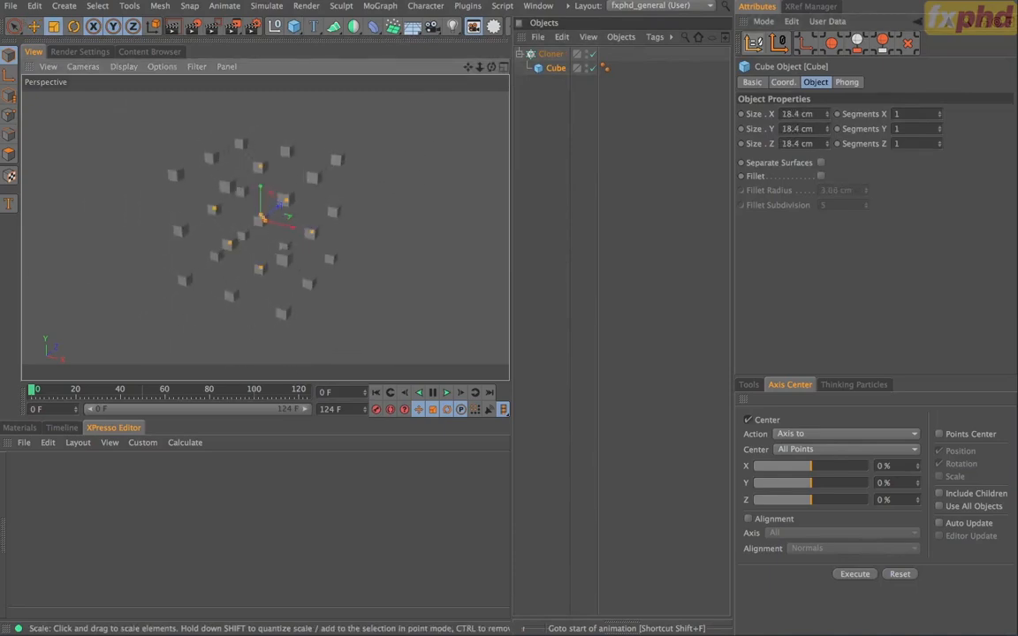
# Set the Cloner's transform display to Weight so each clone shows its weight colour.
pyautogui.click(549, 54)
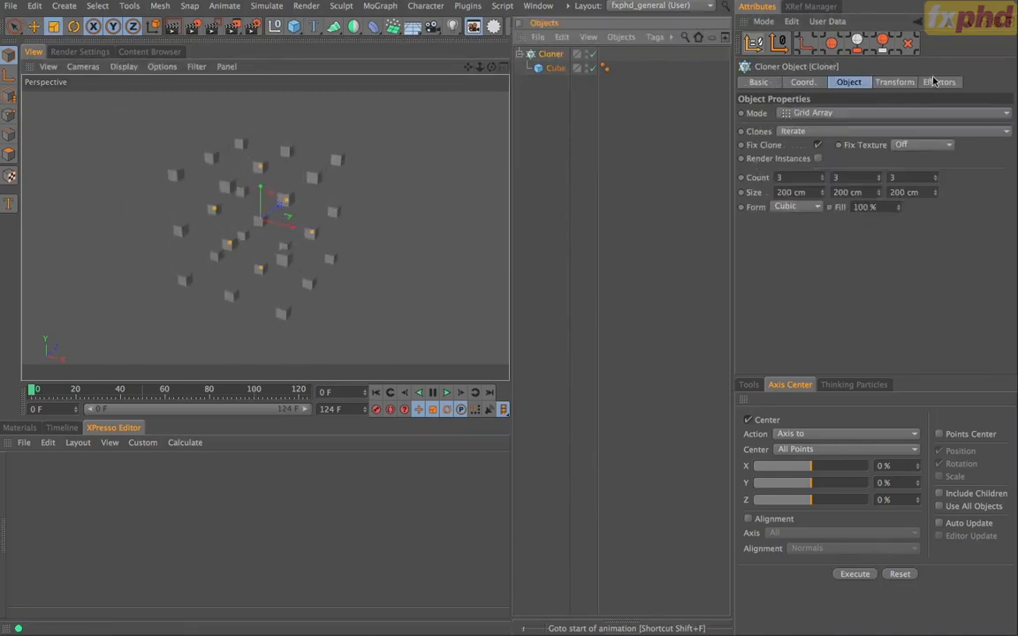
pyautogui.click(903, 83)
pyautogui.click(792, 113)
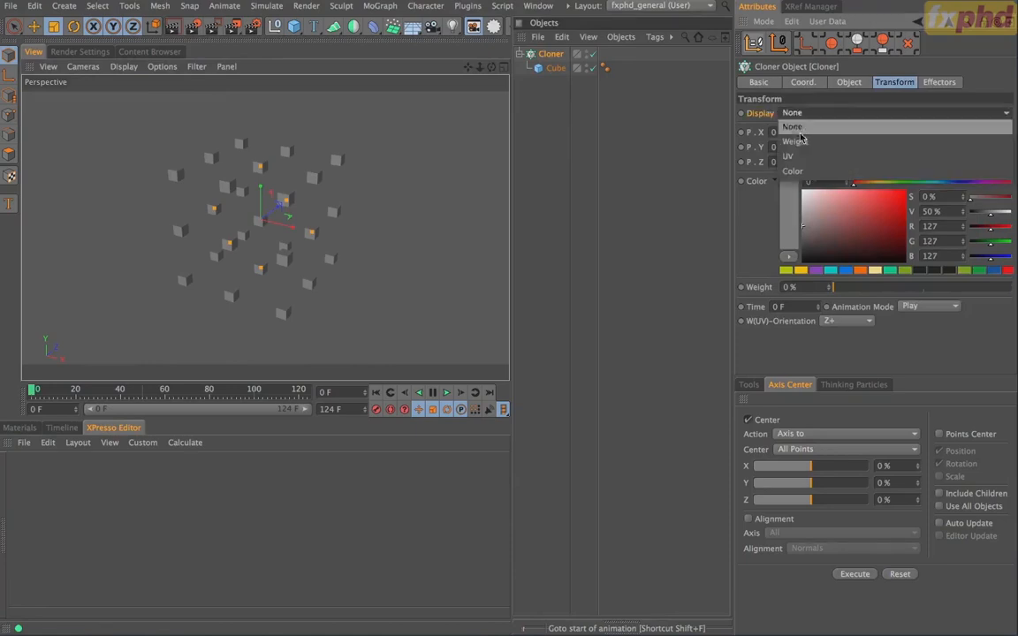
pyautogui.click(789, 137)
# Examine the weight markers on the grid of clones from several angles and distances.
pyautogui.moveTo(308, 228)
pyautogui.keyDown('alt'); pyautogui.mouseDown()
pyautogui.moveTo(114, 172)
pyautogui.moveTo(152, 127)
pyautogui.moveTo(220, 230)
pyautogui.moveTo(393, 224)
pyautogui.moveTo(495, 243)
pyautogui.moveTo(521, 225)
pyautogui.moveTo(462, 295)
pyautogui.moveTo(179, 214)
pyautogui.moveTo(409, 275)
pyautogui.mouseUp(); pyautogui.keyUp('alt')
pyautogui.click(551, 174)
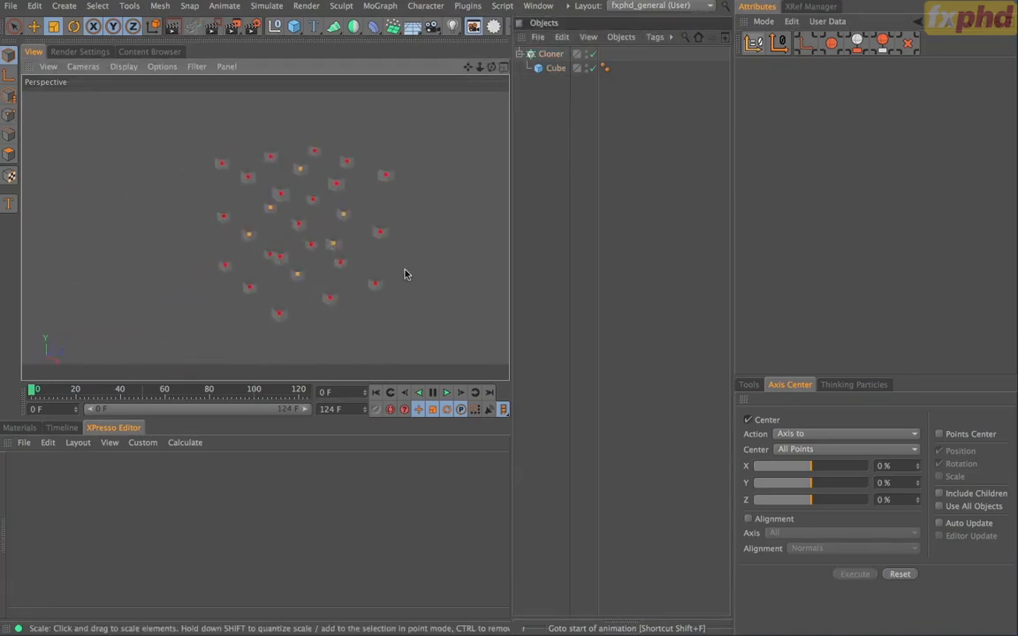
pyautogui.click(555, 67)
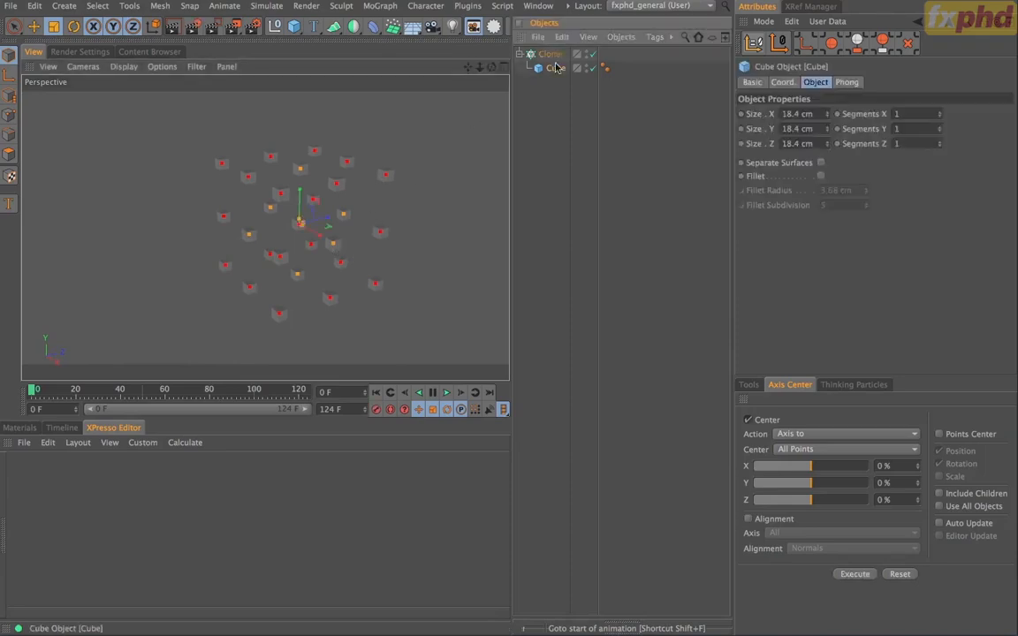
pyautogui.click(550, 53)
pyautogui.keyDown('alt'); pyautogui.moveTo(321, 247); pyautogui.dragTo(486, 222, button='right'); pyautogui.keyUp('alt')
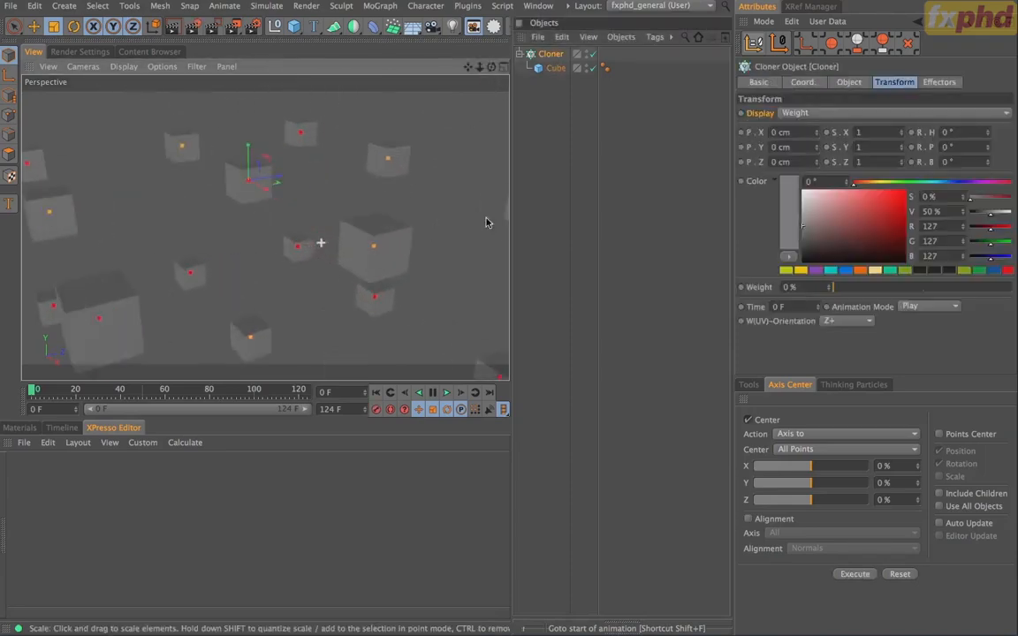
pyautogui.keyDown('alt'); pyautogui.moveTo(385, 249); pyautogui.dragTo(423, 235); pyautogui.keyUp('alt')
pyautogui.keyDown('alt'); pyautogui.moveTo(393, 243); pyautogui.dragTo(316, 244, button='right'); pyautogui.keyUp('alt')
pyautogui.keyDown('alt'); pyautogui.moveTo(313, 253); pyautogui.dragTo(271, 201, button='middle'); pyautogui.keyUp('alt')
pyautogui.keyDown('alt'); pyautogui.moveTo(303, 188); pyautogui.dragTo(323, 202); pyautogui.keyUp('alt')
pyautogui.keyDown('alt'); pyautogui.moveTo(328, 191); pyautogui.dragTo(266, 178, button='right'); pyautogui.keyUp('alt')
pyautogui.keyDown('alt'); pyautogui.moveTo(266, 178); pyautogui.dragTo(250, 222, button='middle'); pyautogui.keyUp('alt')
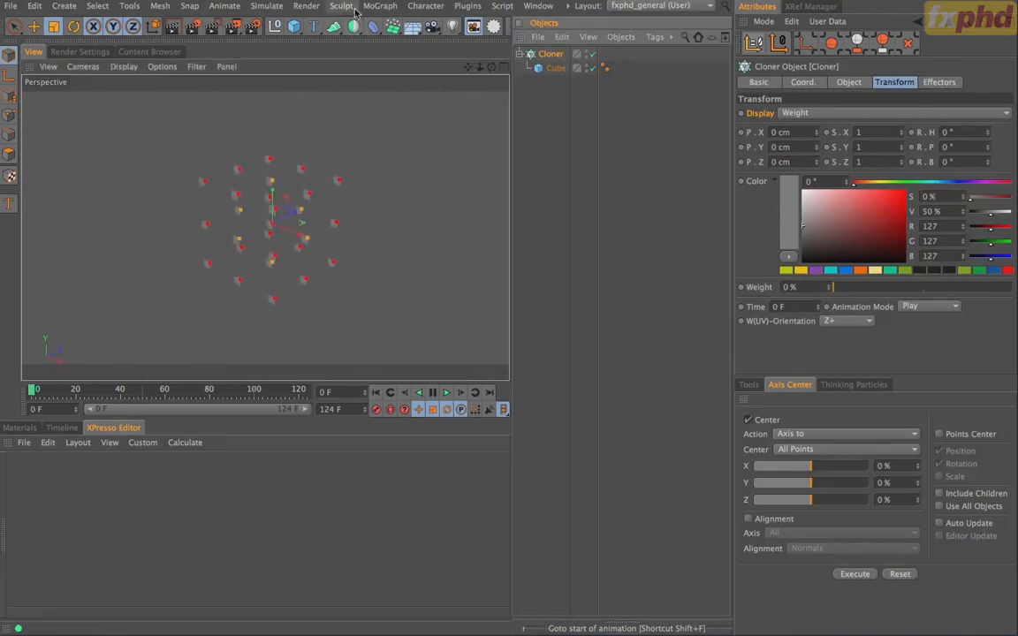
# Add a Plain effector to the Cloner with position disabled and Weight Transform set to 100 %.
pyautogui.click(399, 7)
pyautogui.moveTo(389, 27)
pyautogui.click(488, 28)
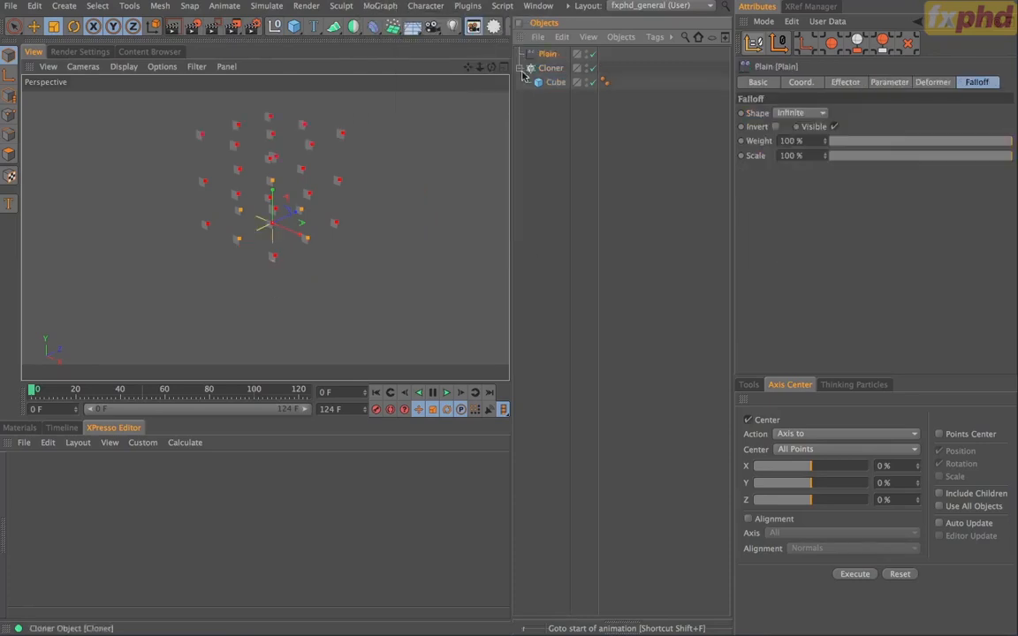
pyautogui.click(893, 82)
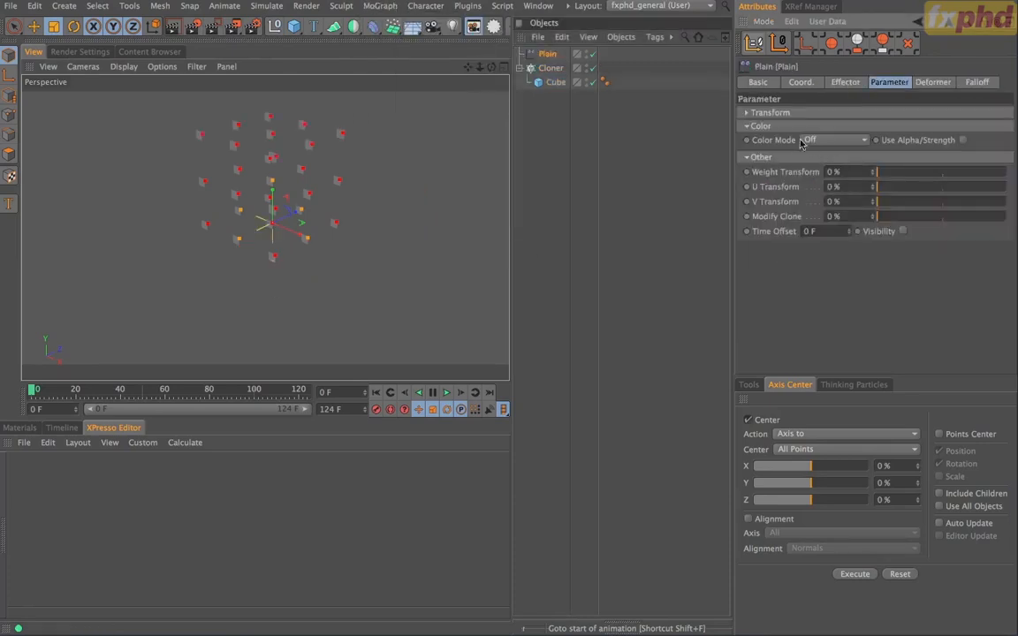
pyautogui.click(769, 113)
pyautogui.click(791, 140)
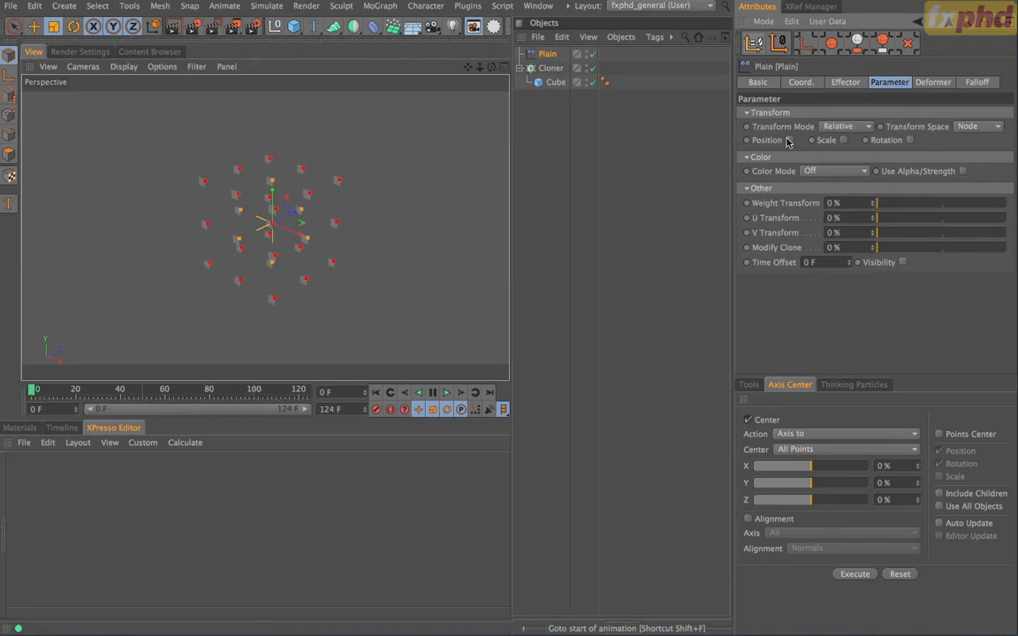
pyautogui.moveTo(888, 206); pyautogui.dragTo(926, 233)
pyautogui.moveTo(998, 203)
pyautogui.mouseDown()
pyautogui.moveTo(859, 210)
pyautogui.moveTo(1008, 205)
pyautogui.mouseUp()
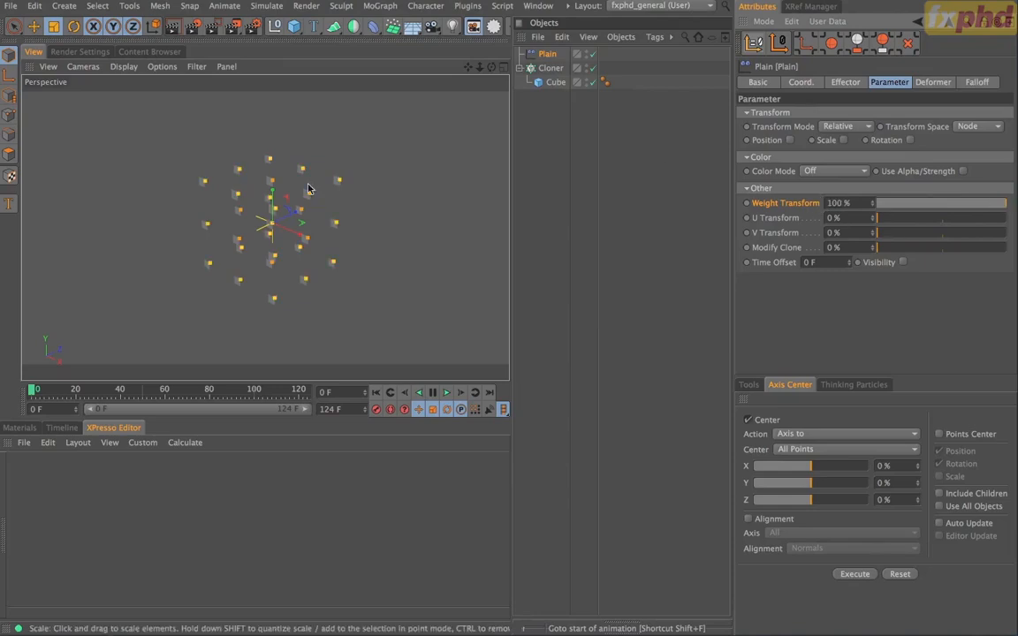
# Replace the Plain effector with a Random effector that has position disabled and Weight Transform set to 100 %.
pyautogui.press('Delete')
pyautogui.click(549, 54)
pyautogui.click(380, 6)
pyautogui.moveTo(386, 27)
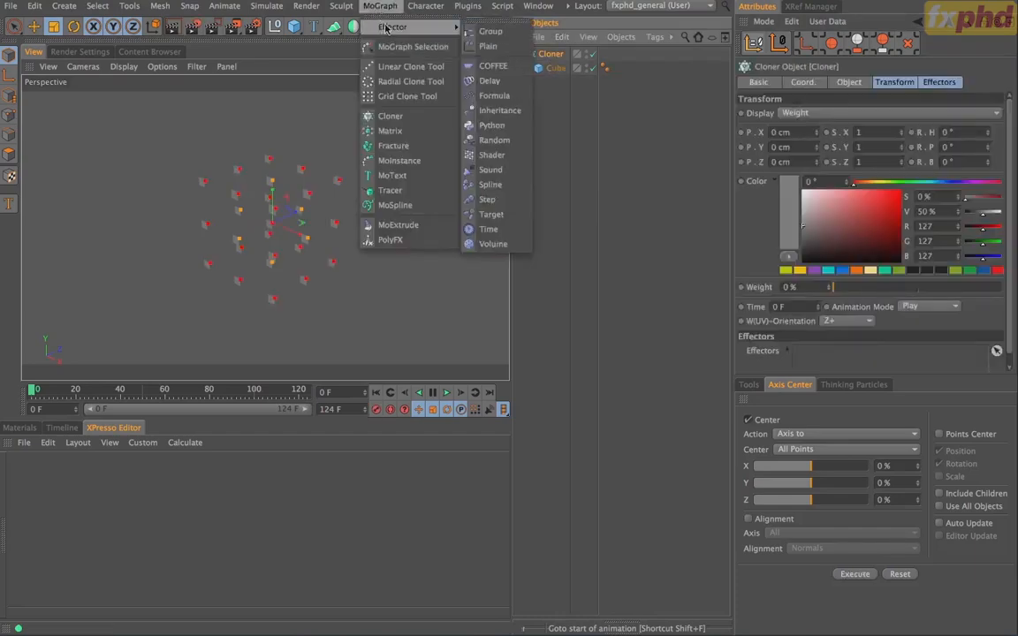
pyautogui.click(493, 140)
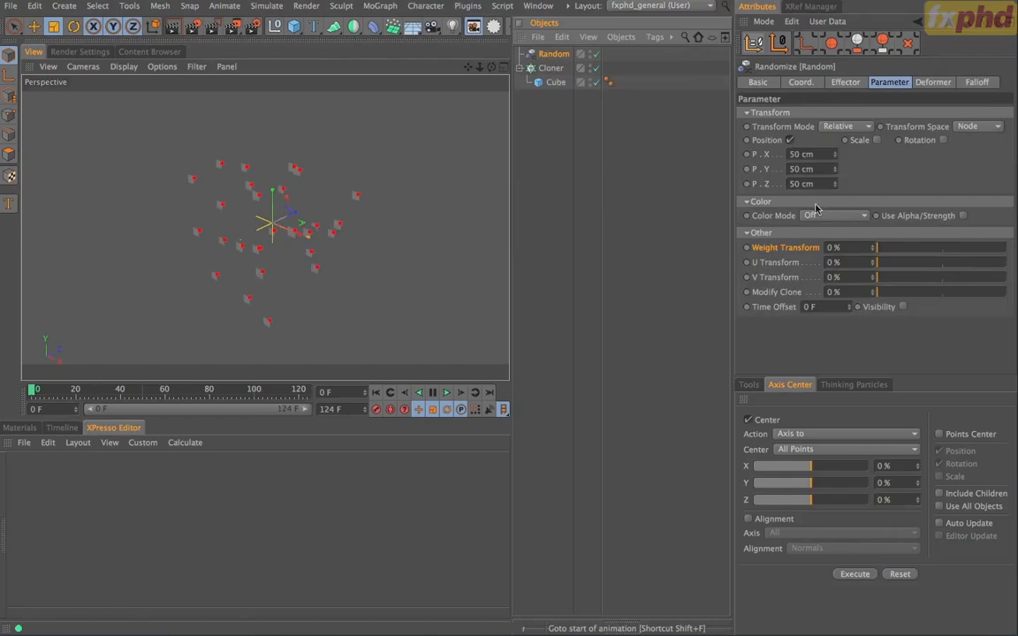
pyautogui.click(789, 140)
pyautogui.moveTo(876, 202); pyautogui.dragTo(1008, 204)
pyautogui.keyDown('alt'); pyautogui.moveTo(309, 251); pyautogui.dragTo(452, 183); pyautogui.keyUp('alt')
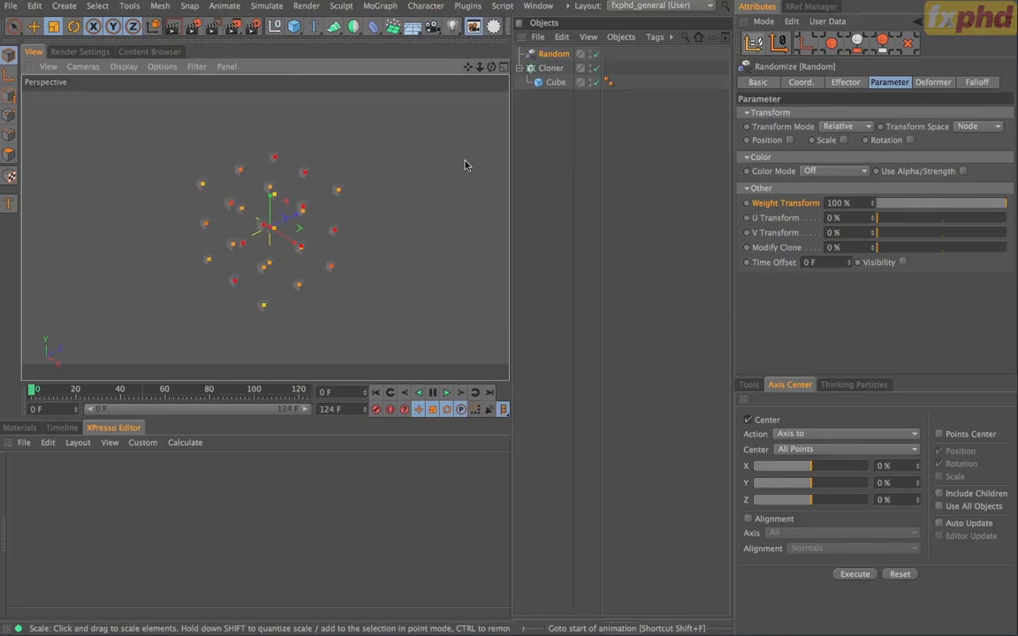
# Close the test project without saving and return to the cleaver and sausage scene.
pyautogui.click(540, 237)
pyautogui.press('super+F4')
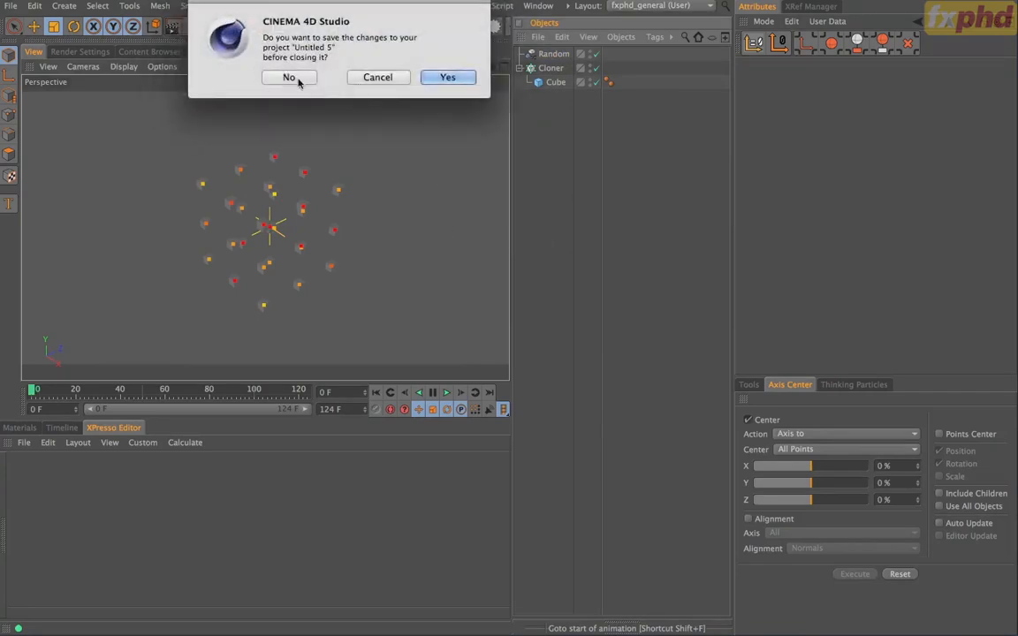
pyautogui.click(289, 76)
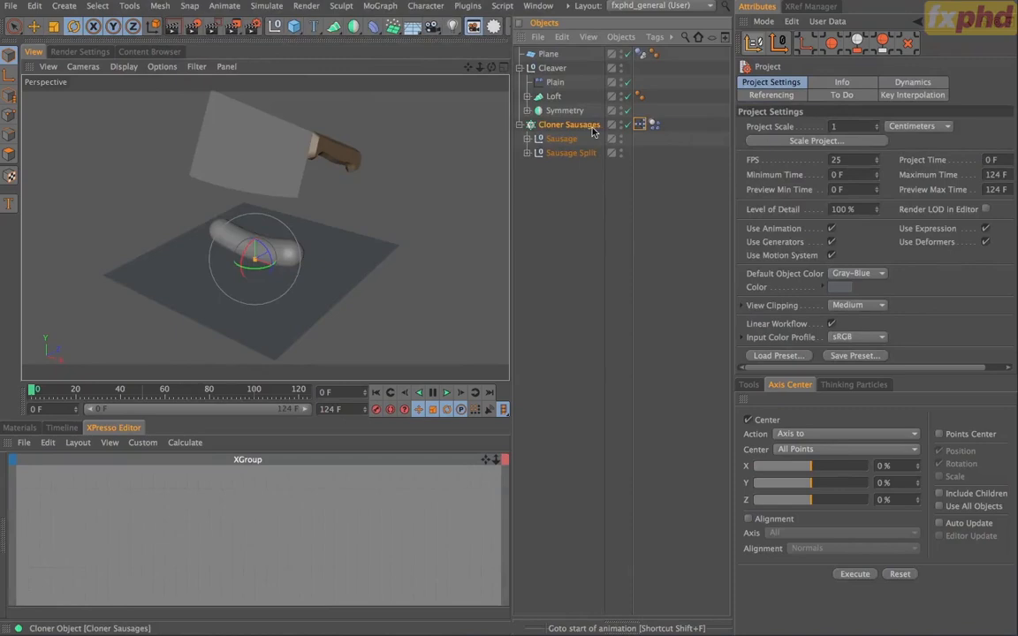
# Set Weight Transform to 100 % on the Cleaver's Plain effector, scrub through the chop and return to frame 0.
pyautogui.click(555, 81)
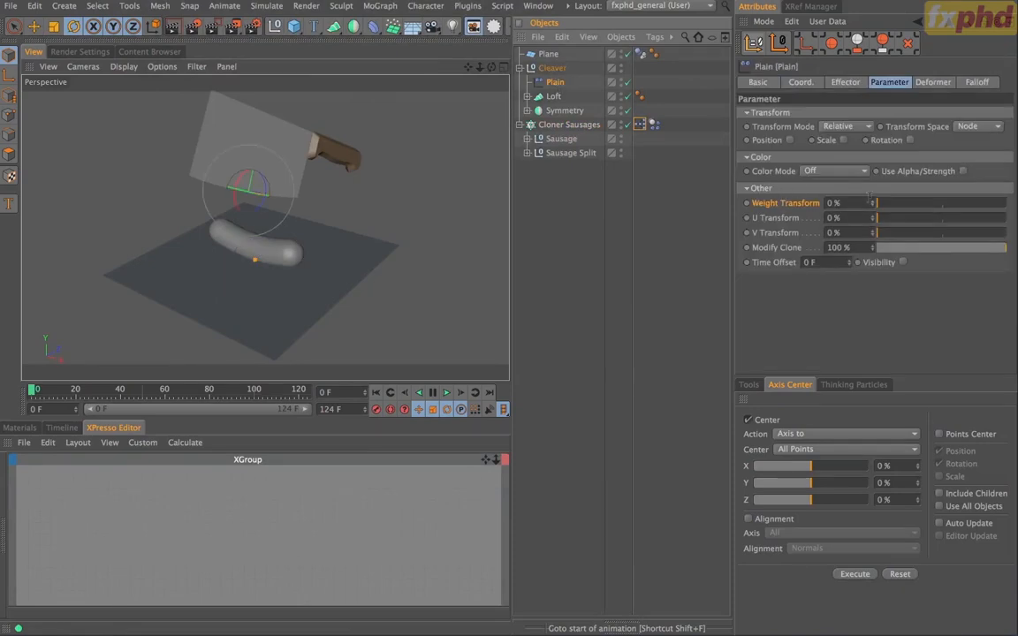
pyautogui.moveTo(880, 205); pyautogui.dragTo(1006, 204)
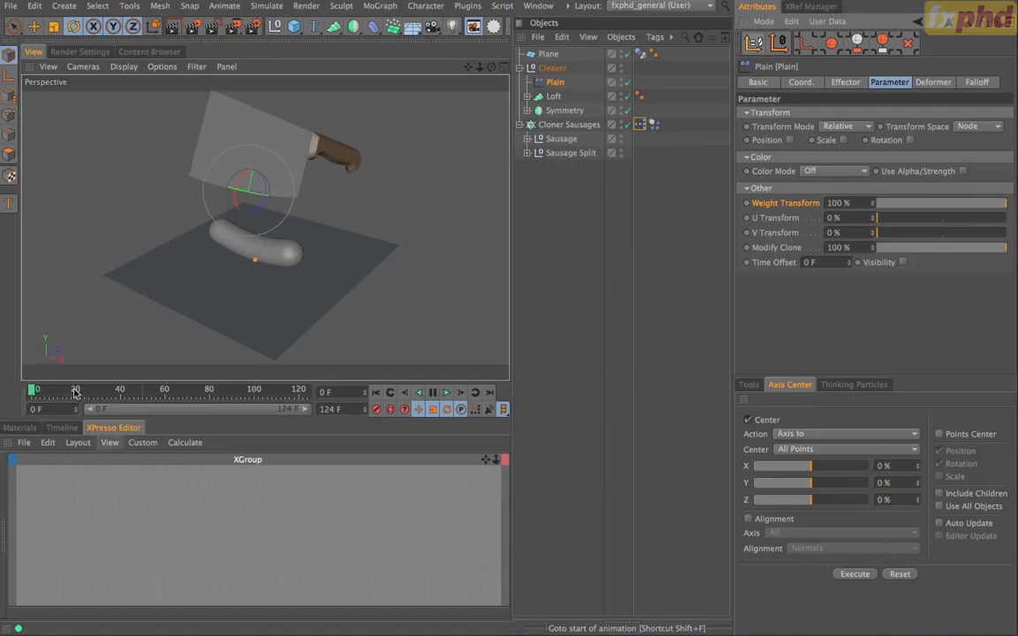
pyautogui.moveTo(38, 392); pyautogui.dragTo(222, 424)
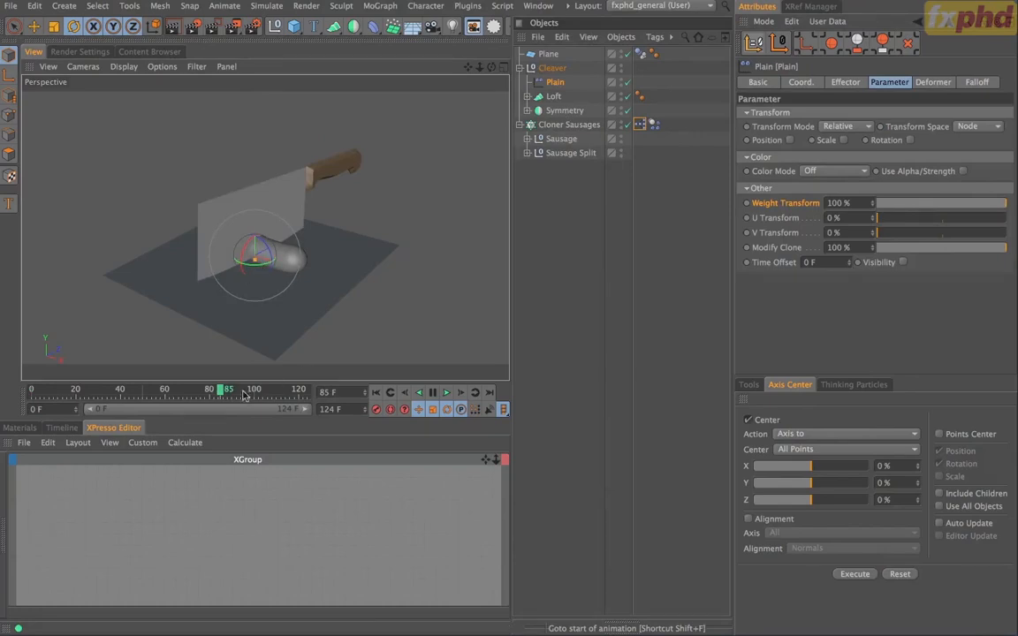
pyautogui.moveTo(228, 392); pyautogui.dragTo(33, 393)
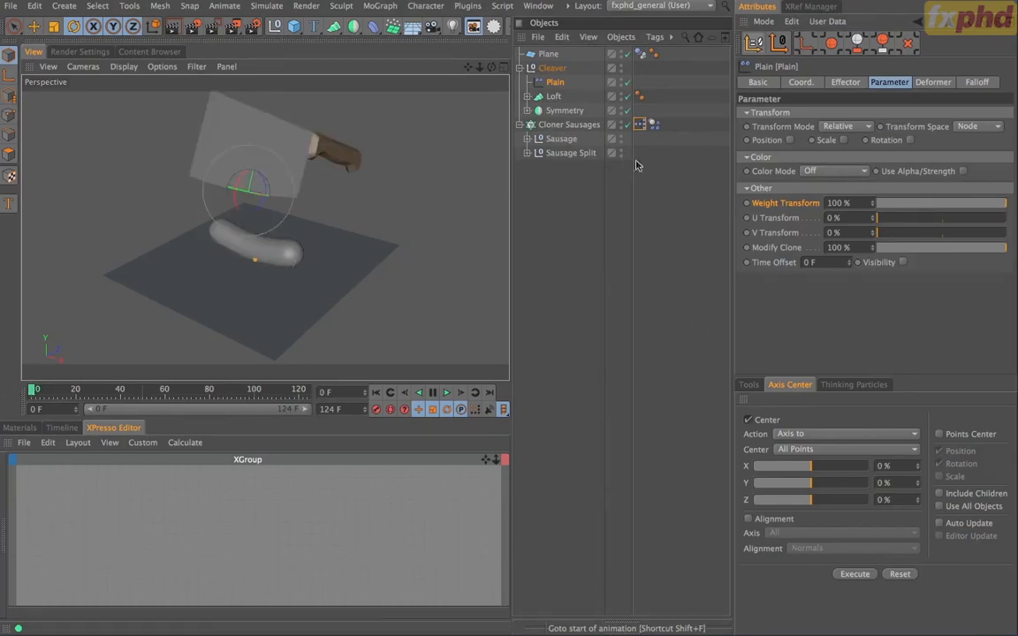
# Add Cloner Sausages as a node in the XPresso graph and give it an Object output port.
pyautogui.moveTo(568, 125); pyautogui.dragTo(80, 495)
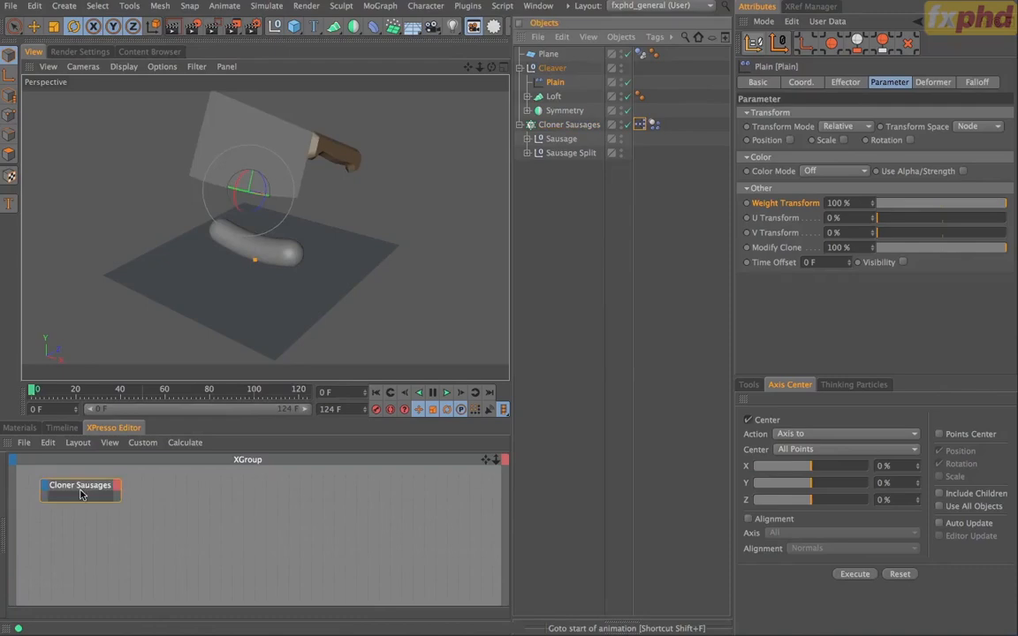
pyautogui.click(117, 488)
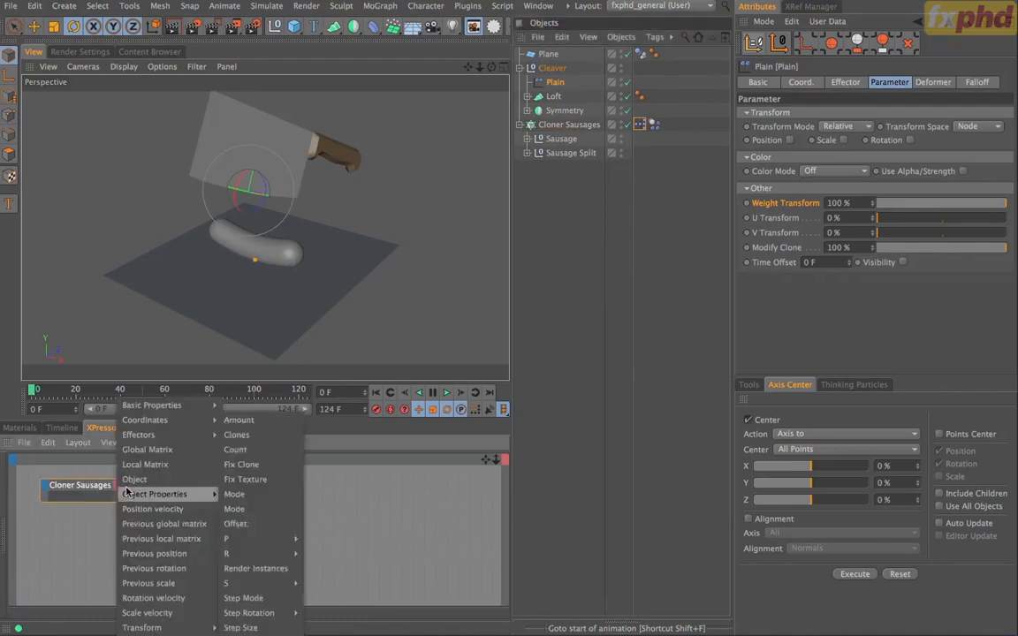
pyautogui.click(128, 480)
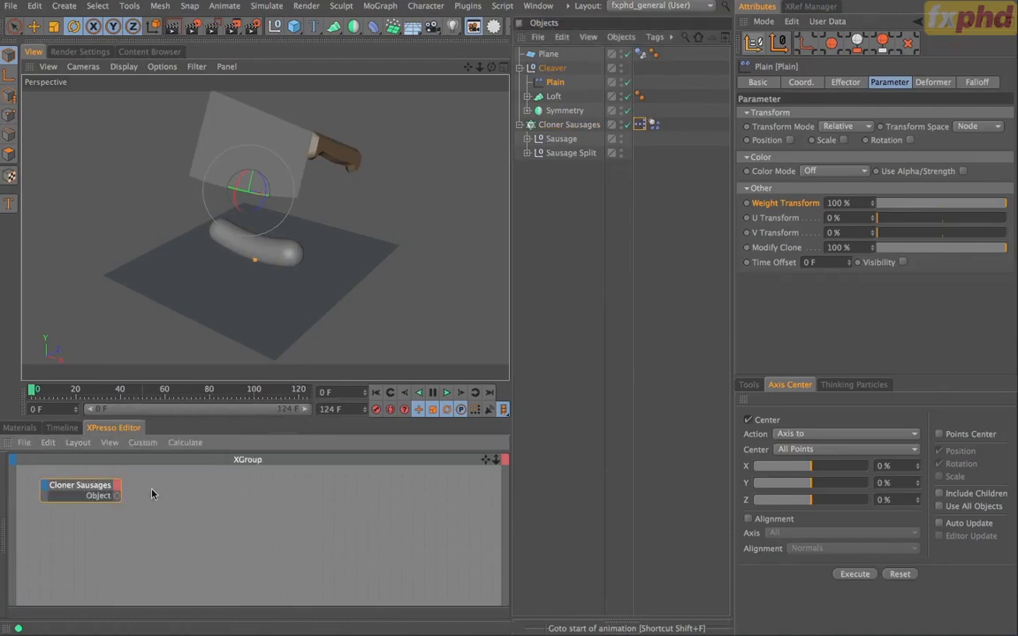
# Add a Motion Graphics Data node and connect the Cloner Sausages Object output to its Object input.
pyautogui.rightClick(152, 484)
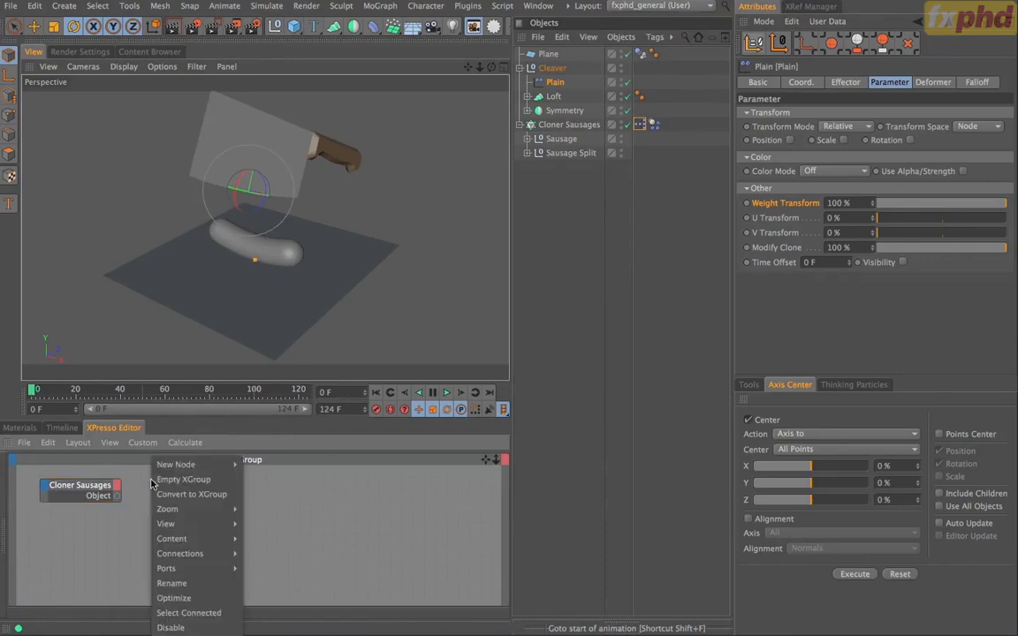
pyautogui.moveTo(190, 464)
pyautogui.moveTo(264, 492)
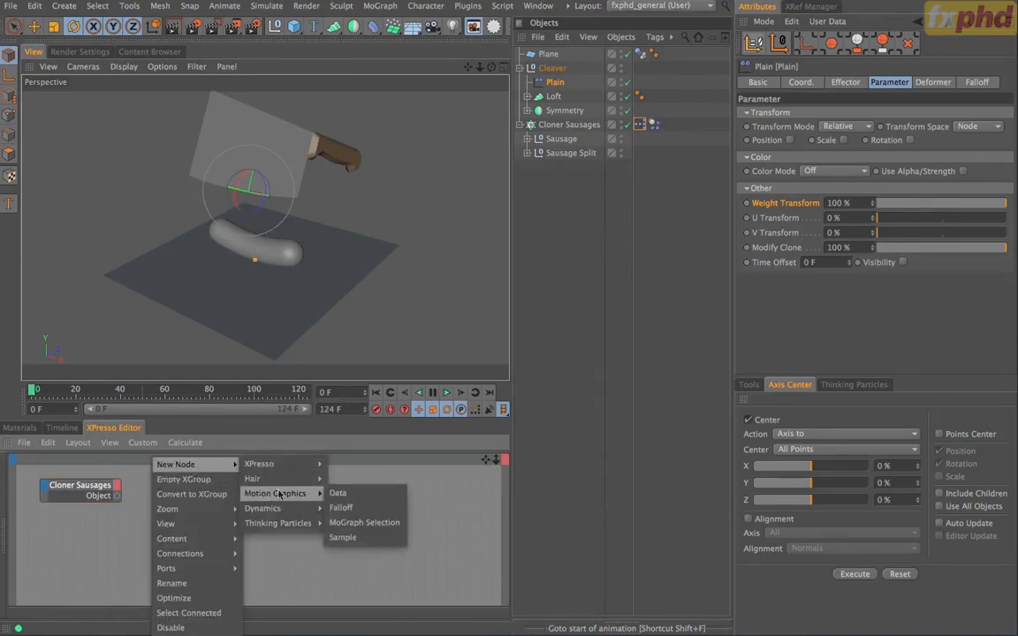
pyautogui.click(339, 491)
pyautogui.moveTo(130, 478); pyautogui.dragTo(158, 494)
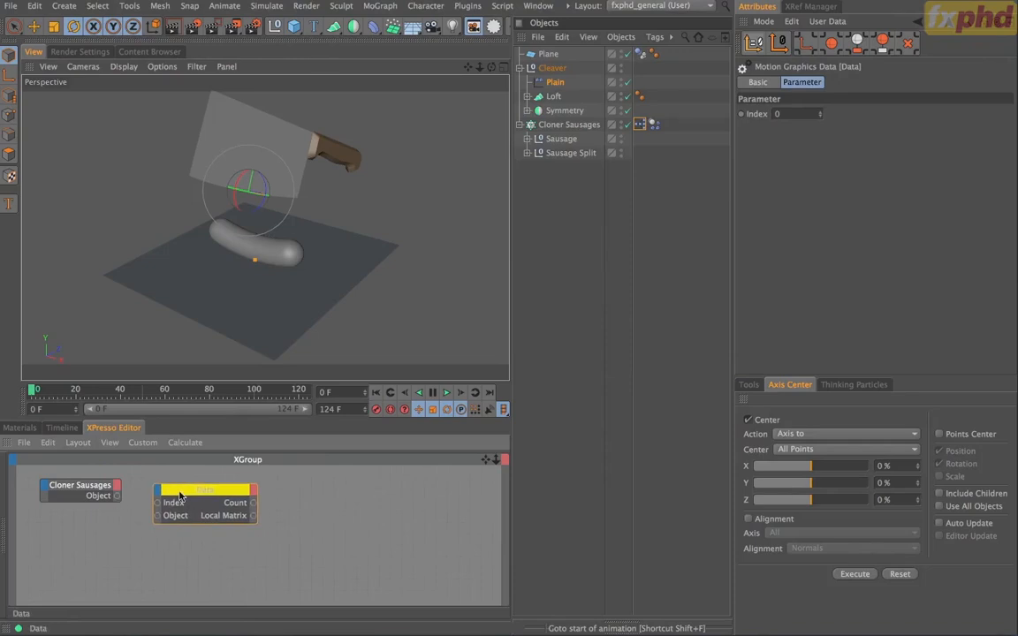
pyautogui.moveTo(117, 495); pyautogui.dragTo(160, 518)
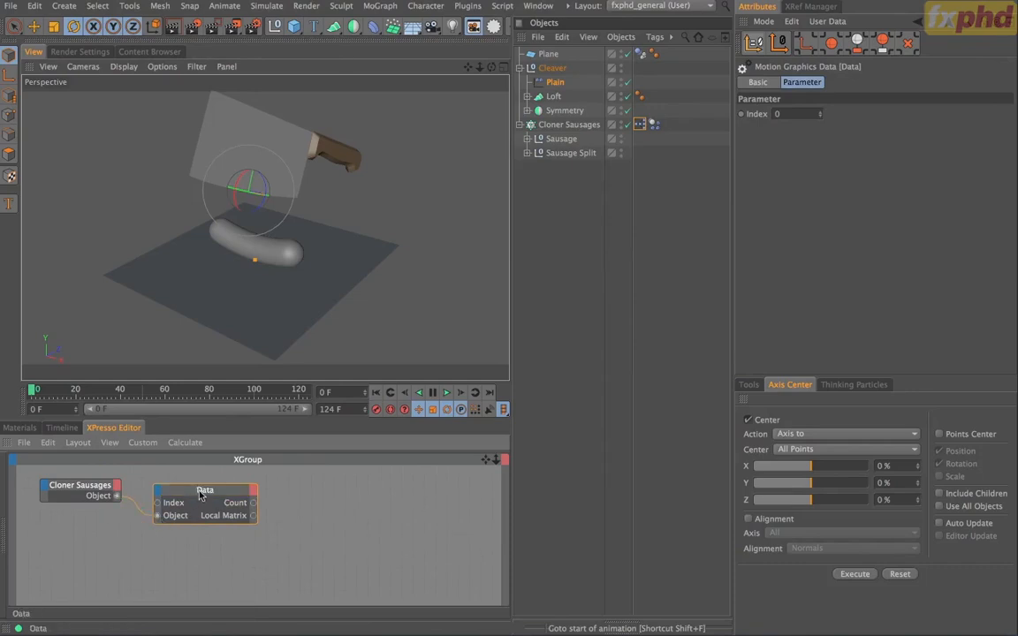
# Add a Weight output port to the Data node and enlarge the node to show it.
pyautogui.click(256, 490)
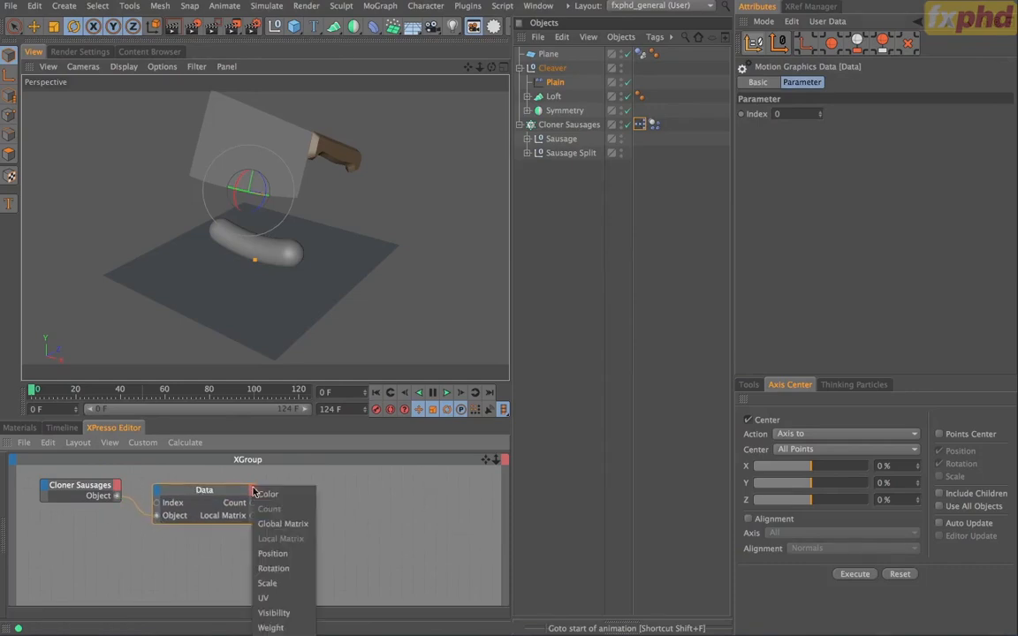
pyautogui.click(272, 626)
pyautogui.moveTo(207, 523); pyautogui.dragTo(210, 537)
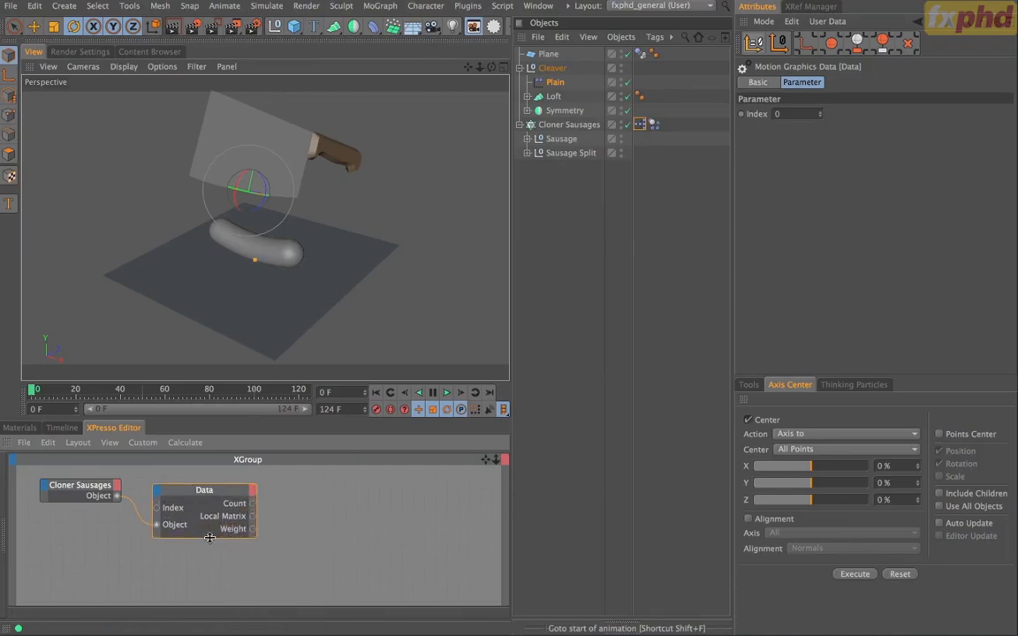
# Add a Result node to the graph and connect the Data node's Weight output to its input.
pyautogui.rightClick(301, 458)
pyautogui.moveTo(327, 464)
pyautogui.moveTo(442, 462)
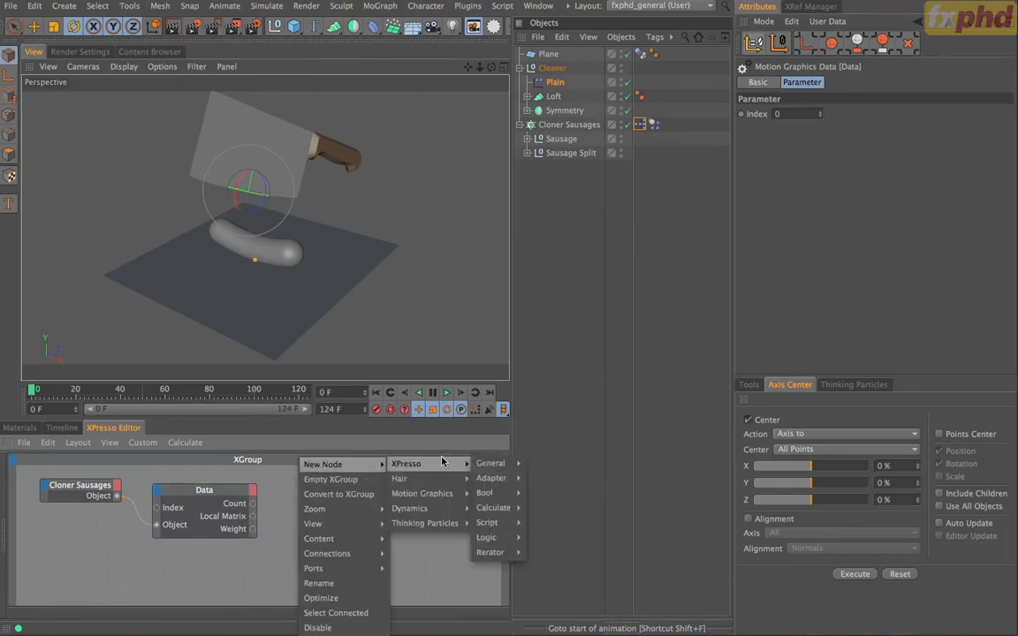
pyautogui.moveTo(491, 463)
pyautogui.click(556, 541)
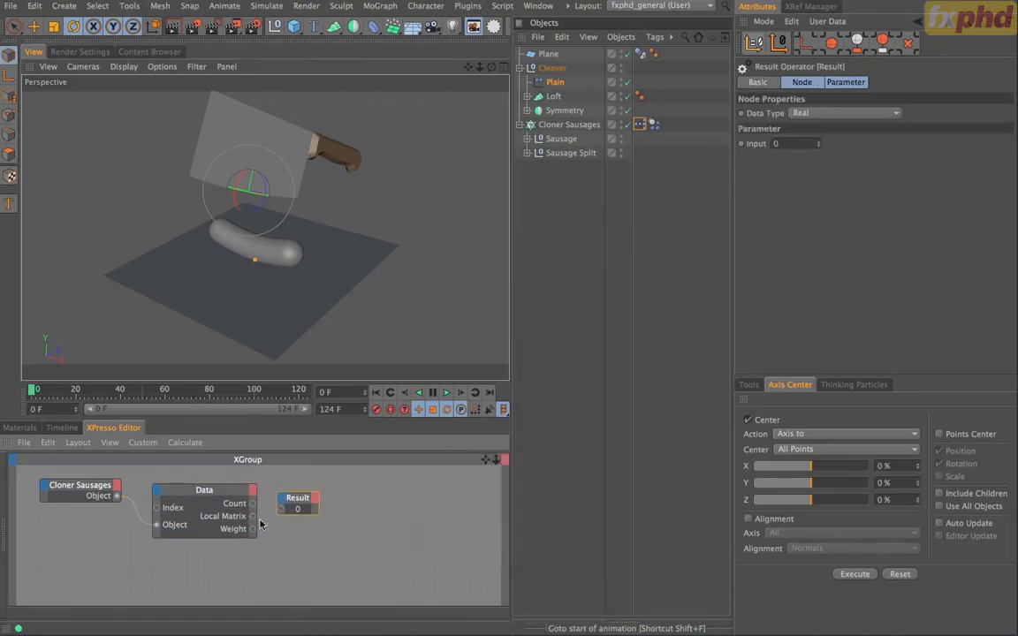
pyautogui.moveTo(281, 515); pyautogui.dragTo(281, 510)
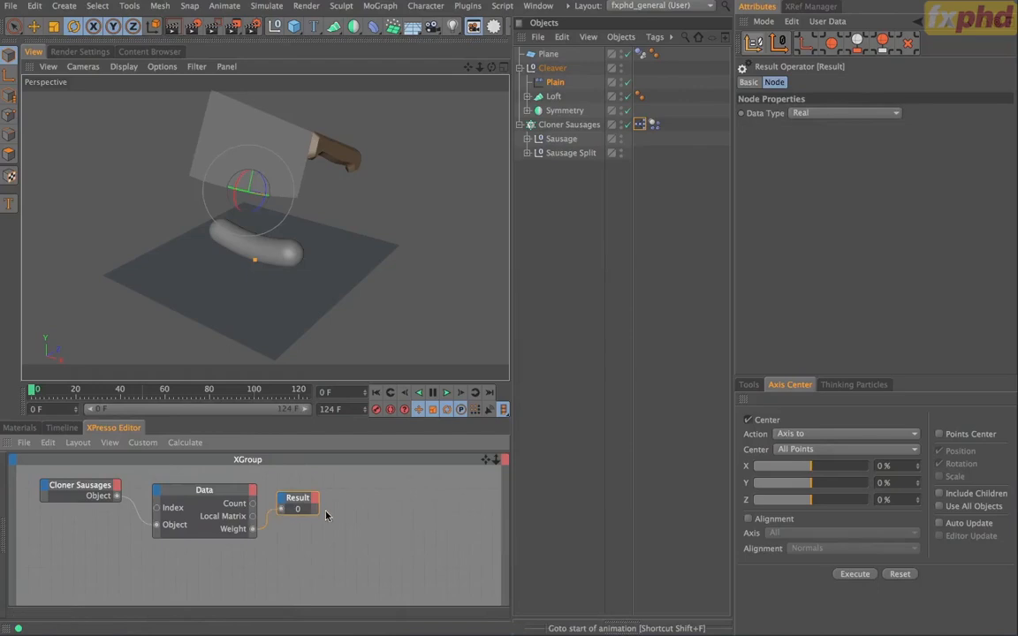
# Scrub the animation between frames 0 and 85 to check the clone weight, moving the Result node higher in the graph.
pyautogui.moveTo(31, 389); pyautogui.dragTo(220, 395)
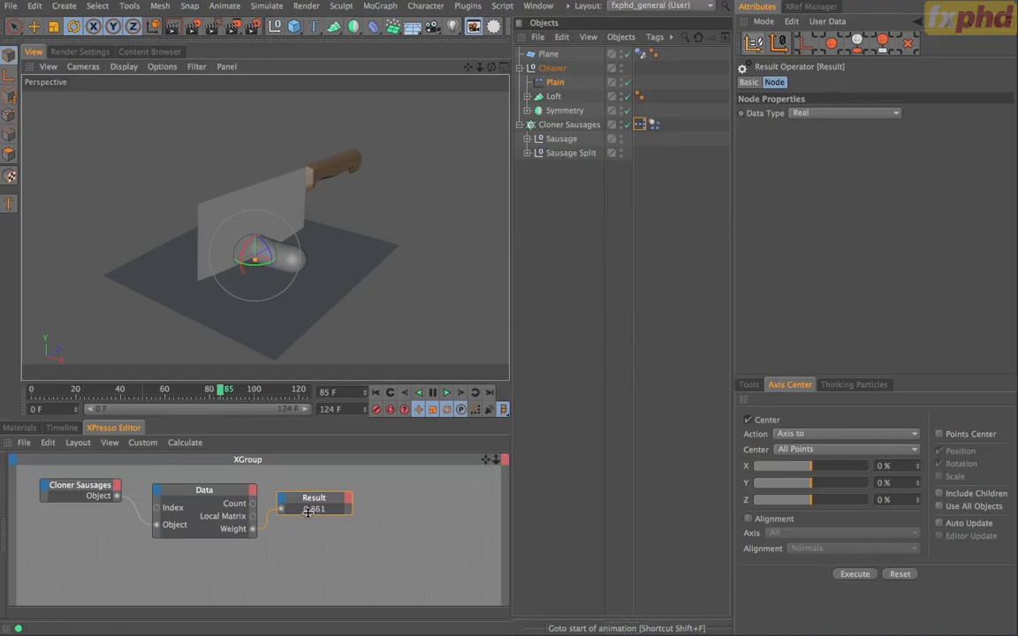
pyautogui.click(557, 82)
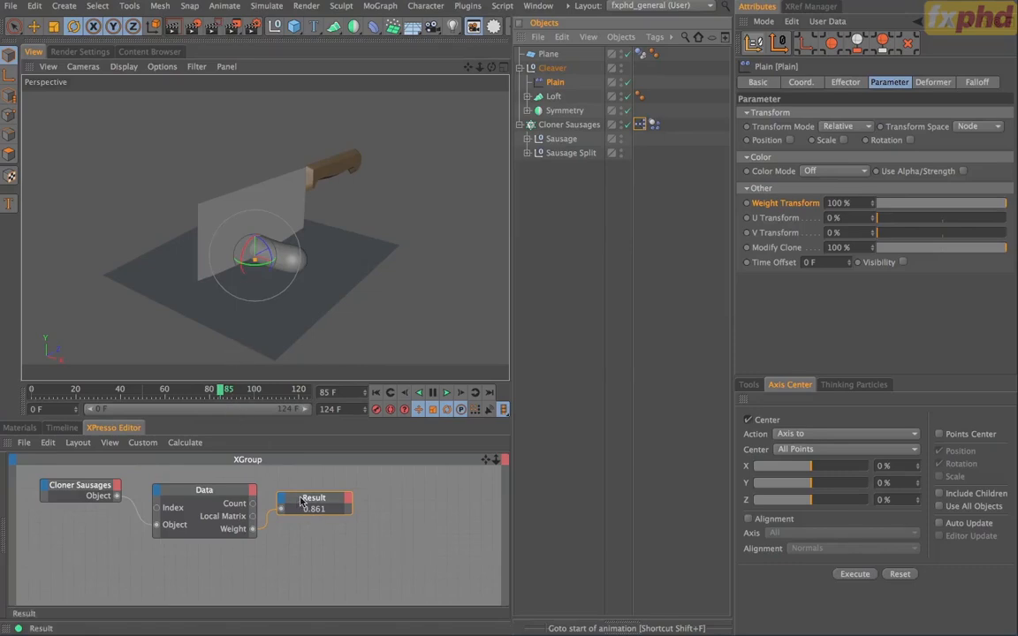
pyautogui.moveTo(303, 502); pyautogui.dragTo(302, 484)
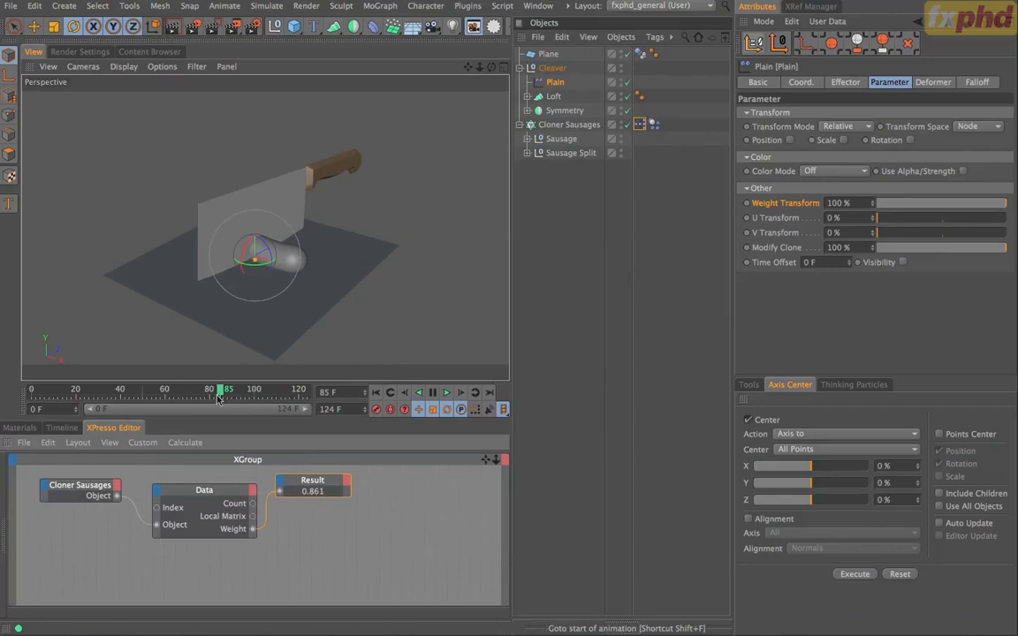
pyautogui.moveTo(223, 395); pyautogui.dragTo(32, 392)
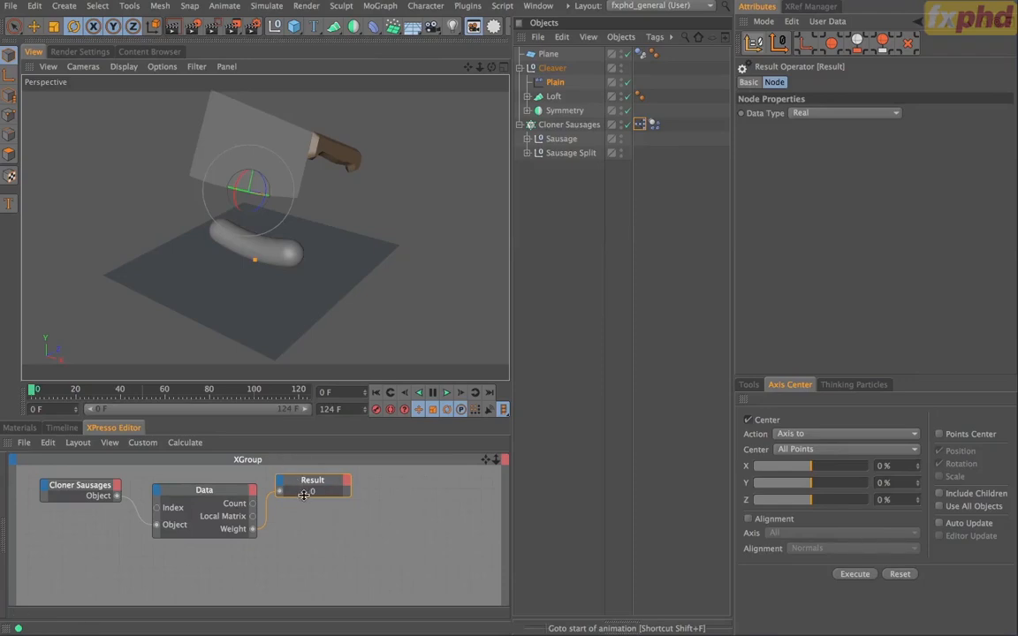
# Add a Compare node below the Result node and connect the Data node's Weight output to its Input 1.
pyautogui.rightClick(299, 527)
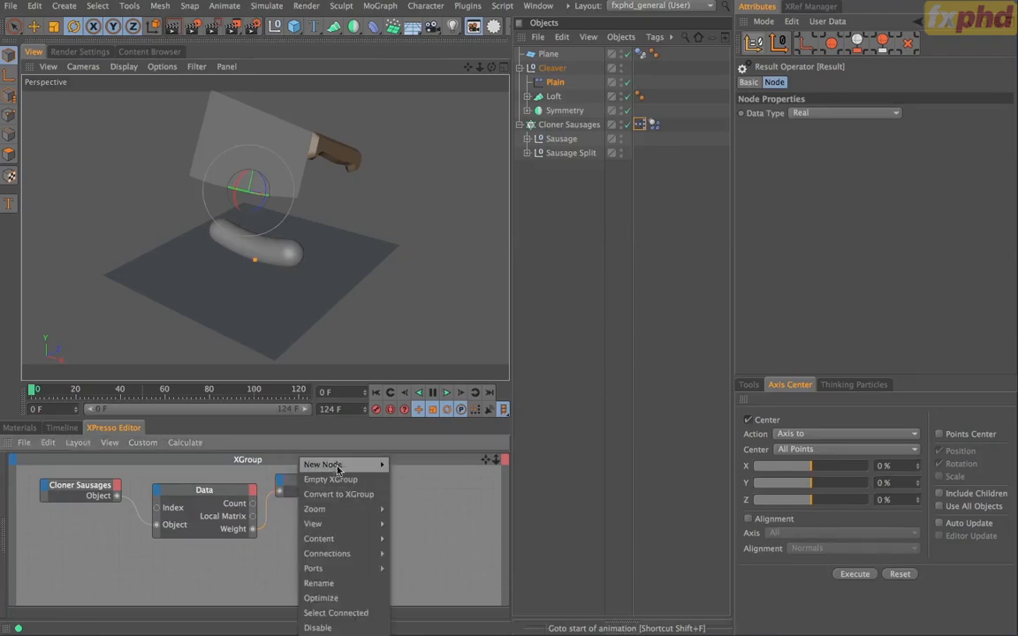
pyautogui.moveTo(336, 464)
pyautogui.moveTo(415, 464)
pyautogui.moveTo(487, 537)
pyautogui.click(548, 538)
pyautogui.moveTo(278, 518); pyautogui.dragTo(315, 534)
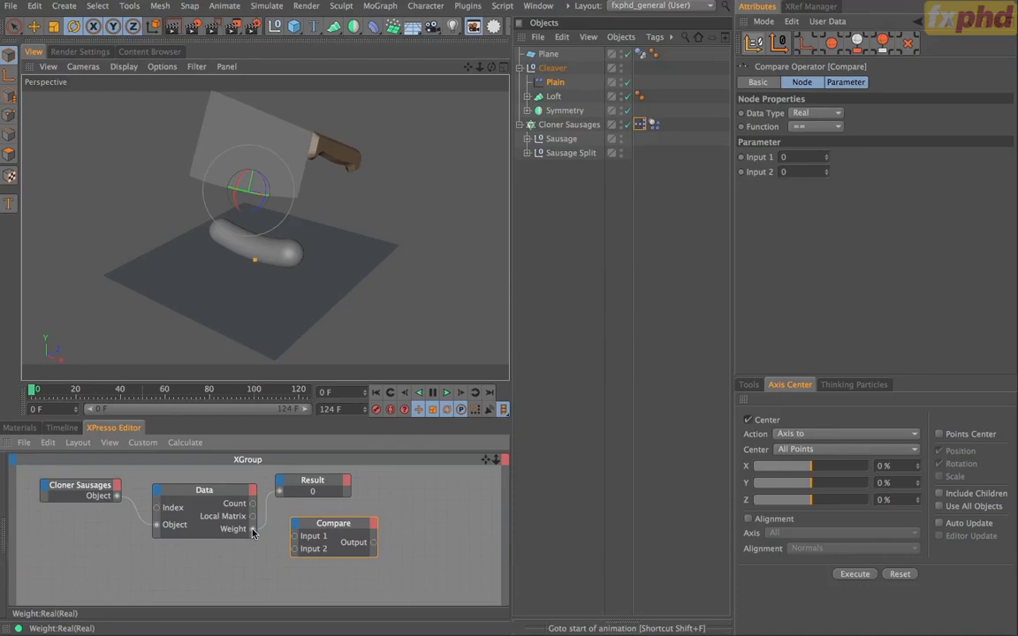
pyautogui.moveTo(297, 541); pyautogui.dragTo(324, 520)
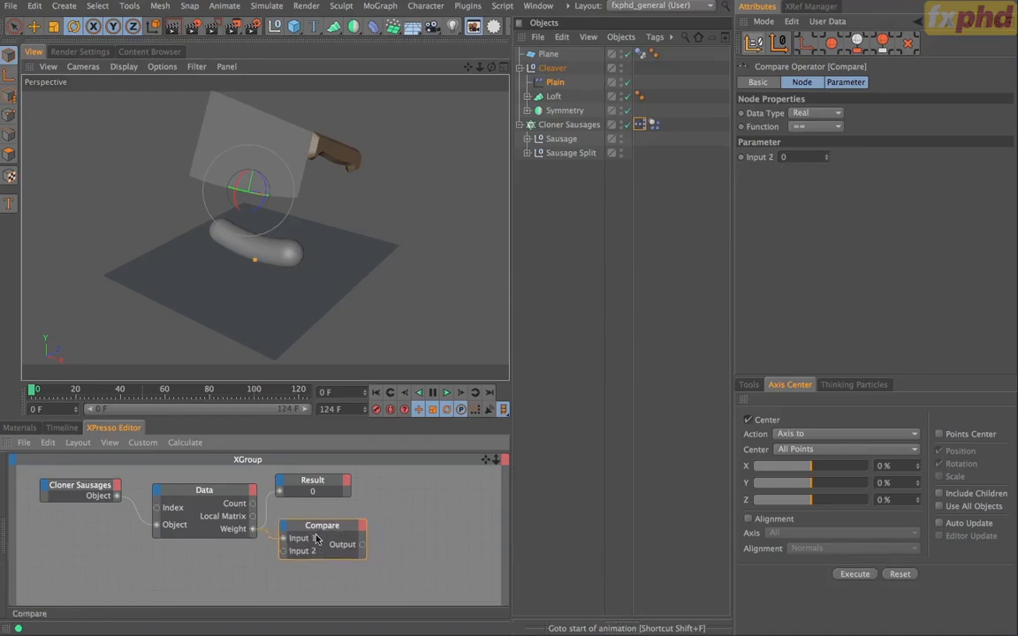
# Set the Compare node's function to > and its Input 2 value to 0.5.
pyautogui.click(825, 126)
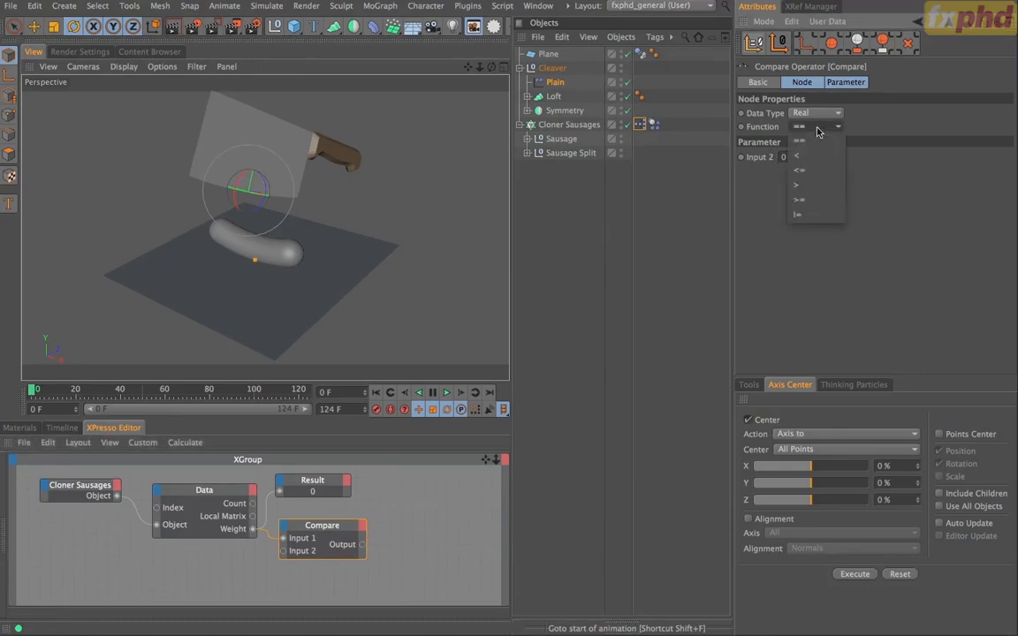
pyautogui.click(829, 181)
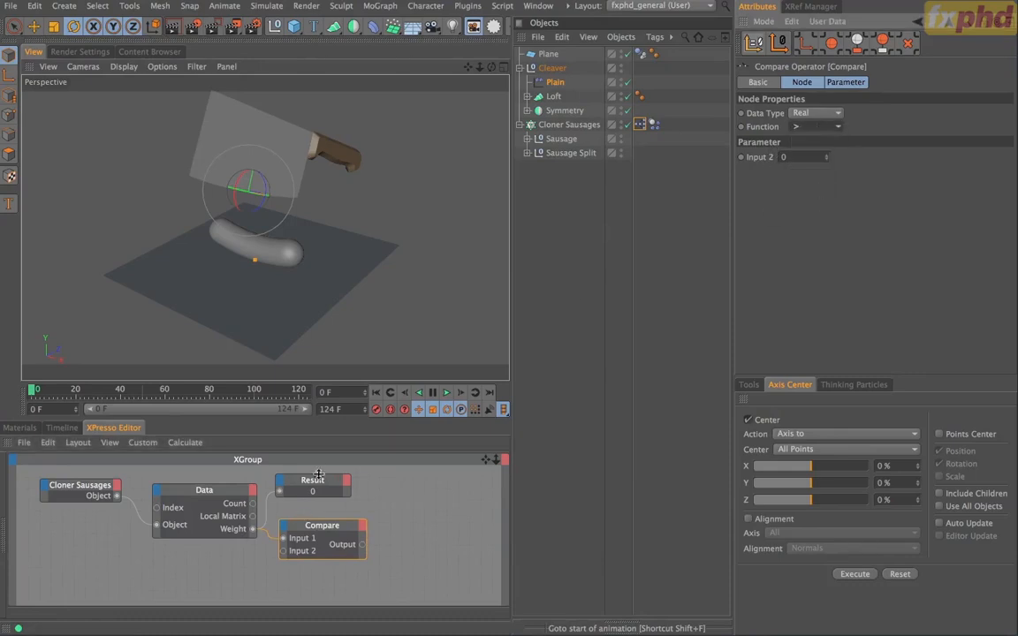
pyautogui.click(217, 394)
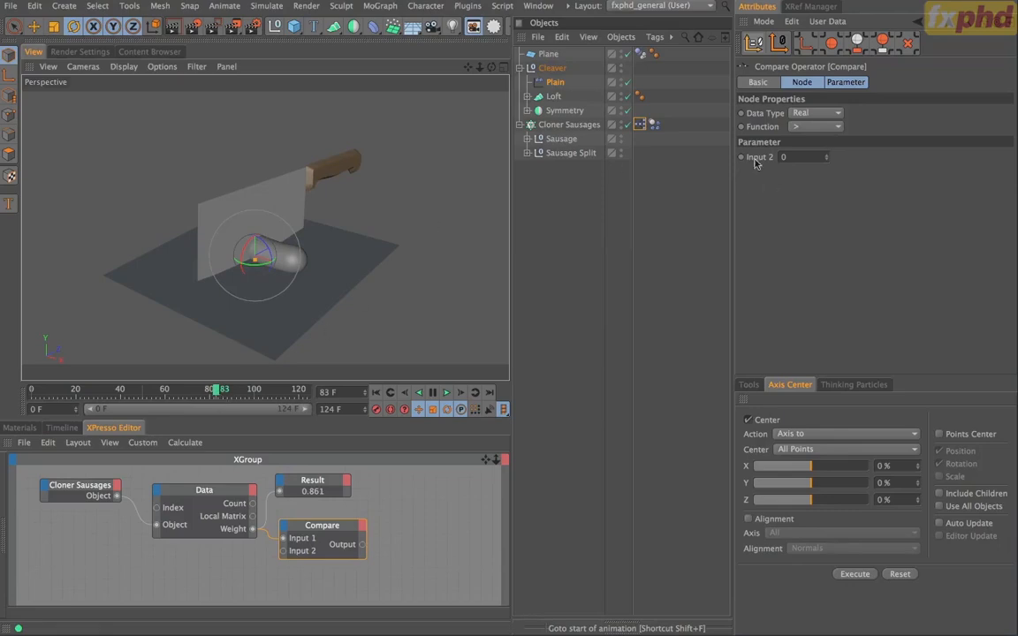
pyautogui.click(801, 157)
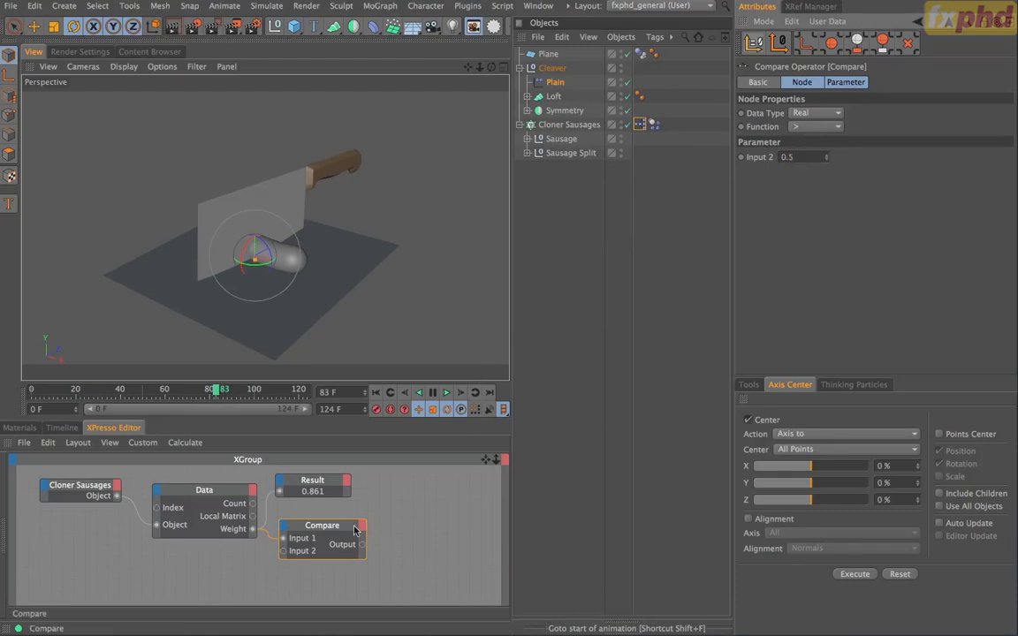
# Add the Cloner Sausages Dynamics Body tag as a node with an Enabled input, and connect the Compare output to it.
pyautogui.keyDown('alt'); pyautogui.moveTo(468, 490); pyautogui.dragTo(441, 500, button='middle'); pyautogui.keyUp('alt')
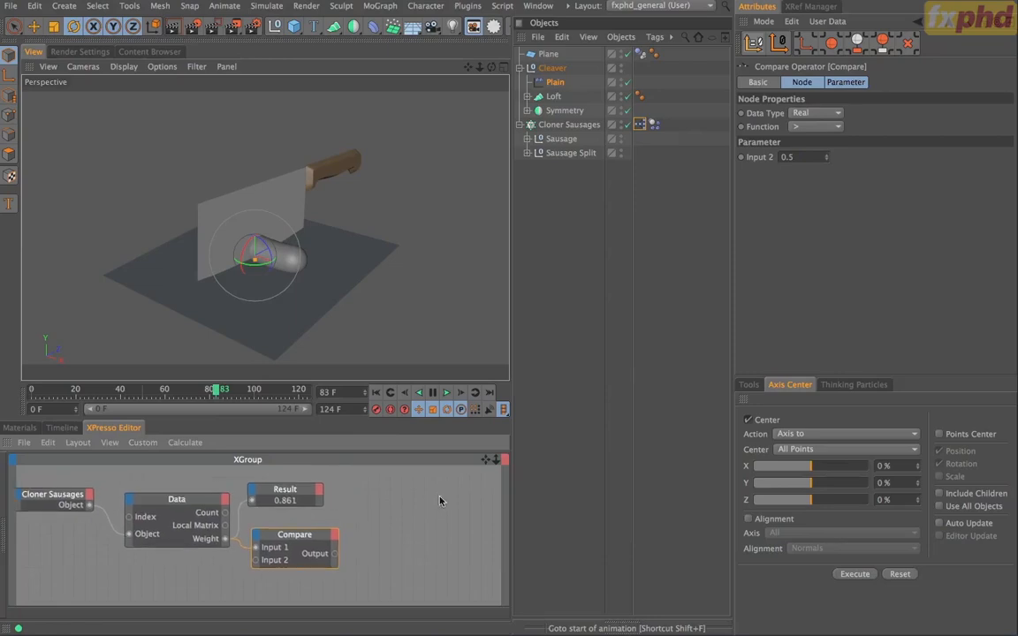
pyautogui.click(655, 125)
pyautogui.moveTo(655, 126); pyautogui.dragTo(397, 500)
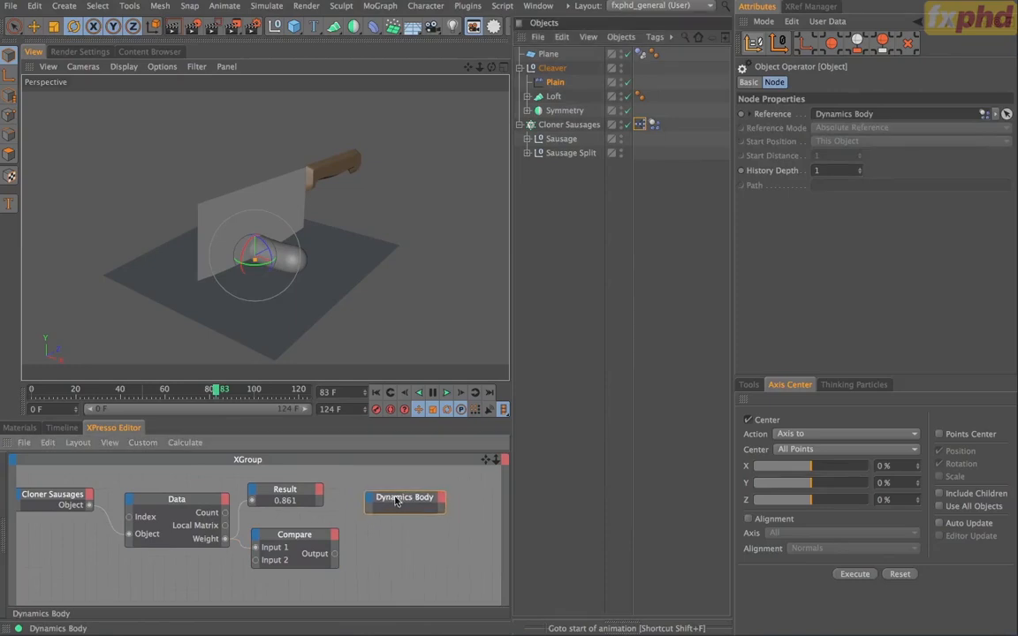
pyautogui.click(367, 499)
pyautogui.moveTo(390, 550)
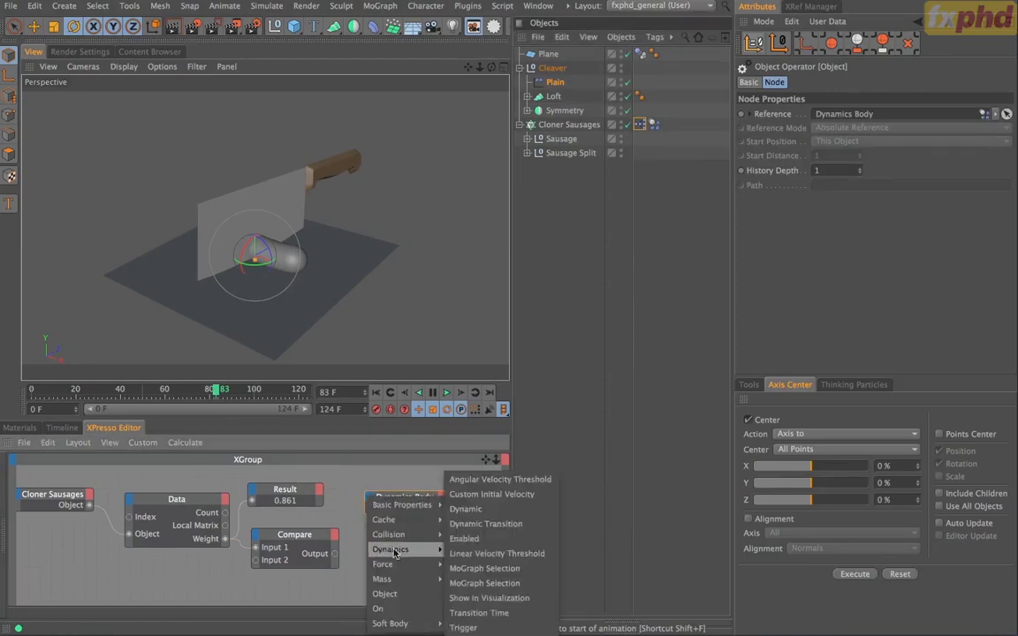
pyautogui.click(464, 538)
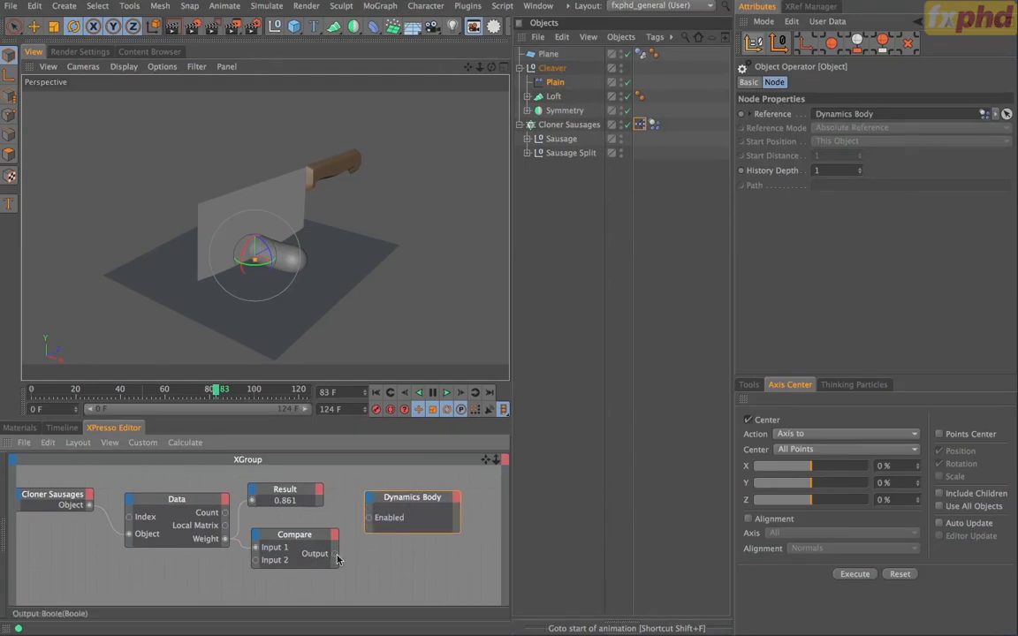
pyautogui.moveTo(370, 522); pyautogui.dragTo(369, 519)
# Scrub and play the animation from frame 0 to check when the sausage's dynamics switch on, then rewind to the start.
pyautogui.hotkey('shift', 'f')
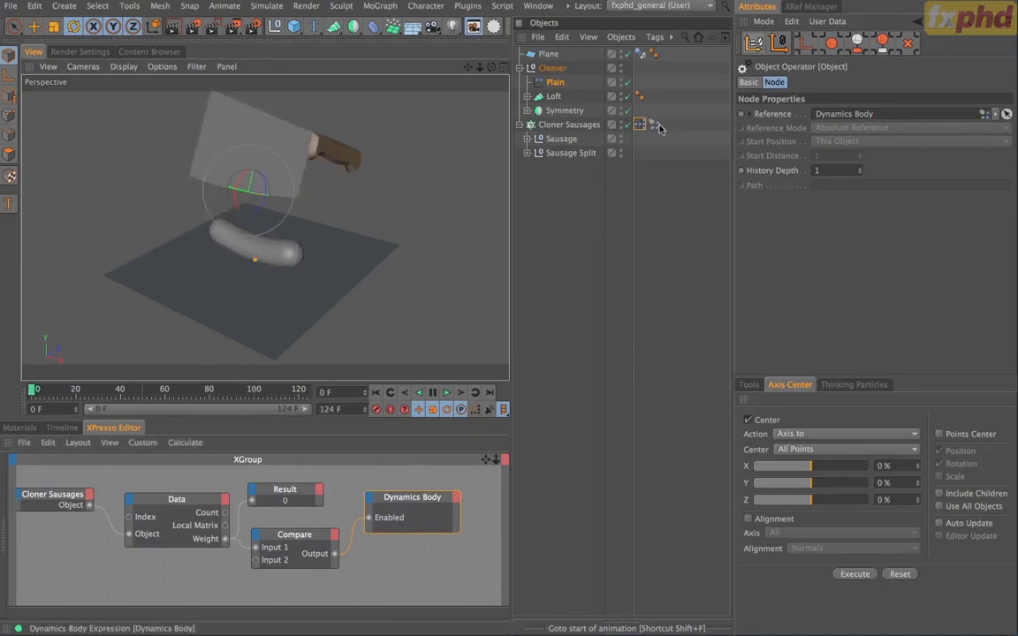
pyautogui.moveTo(100, 390); pyautogui.dragTo(200, 400)
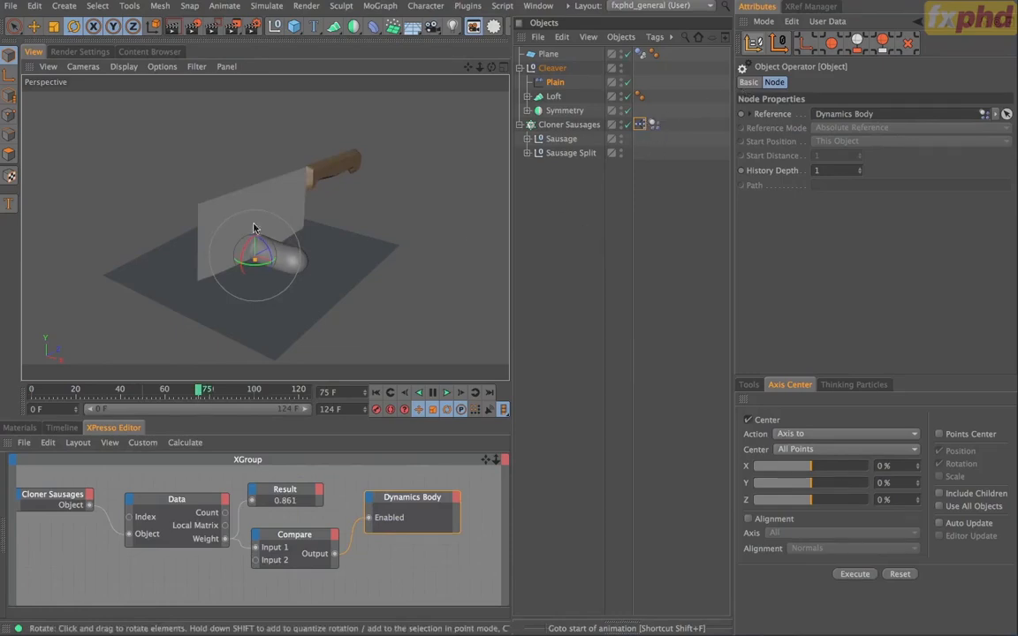
pyautogui.click(375, 392)
pyautogui.click(446, 392)
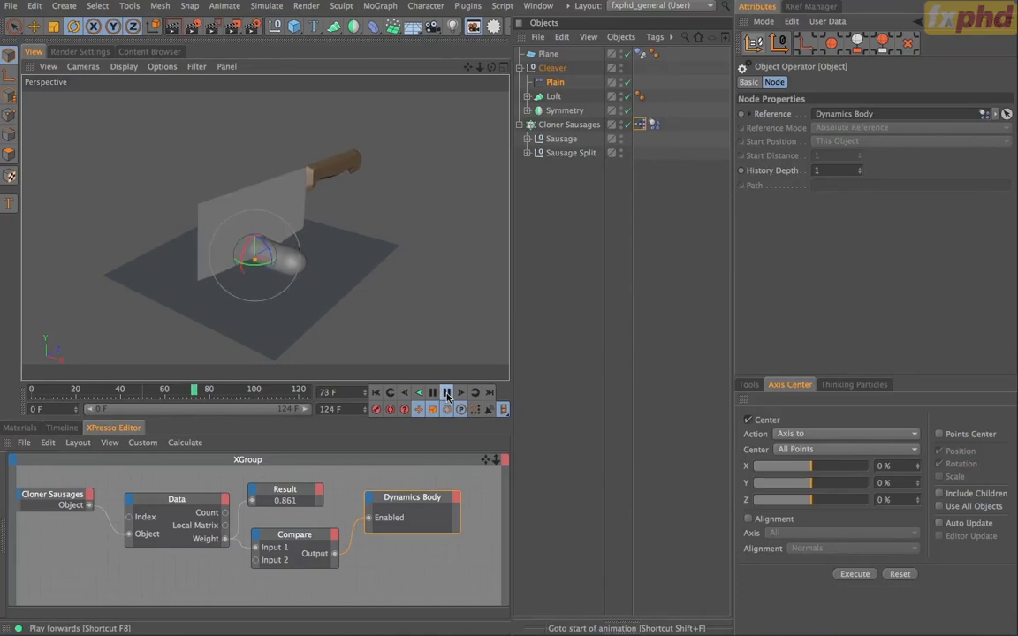
pyautogui.click(375, 394)
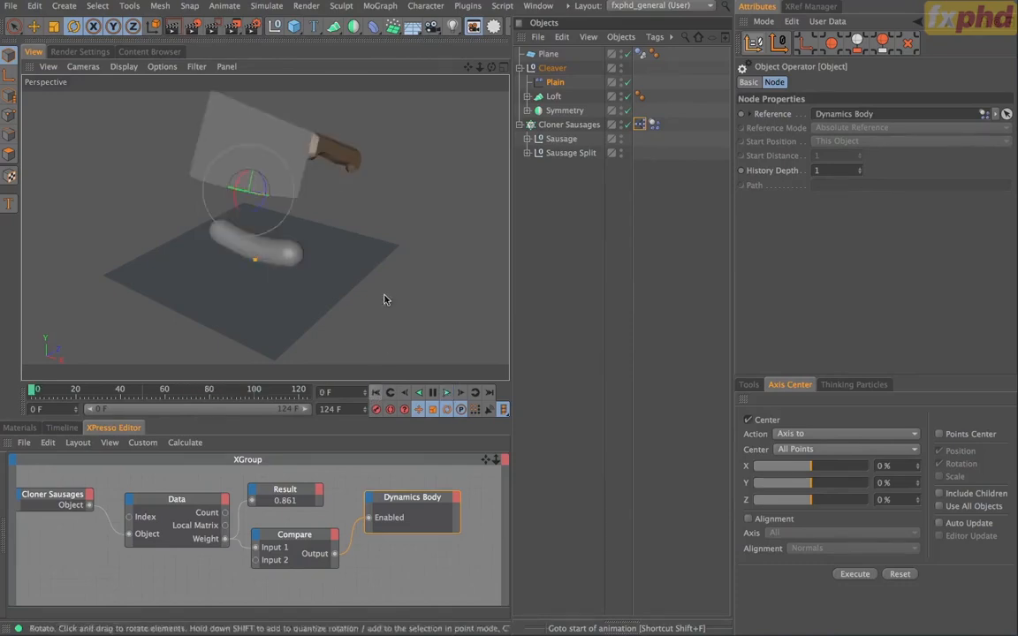
# Deselect everything and replay the chop from the opposite side and front of the scene to examine the sausage halves.
pyautogui.click(550, 268)
pyautogui.keyDown('alt'); pyautogui.moveTo(279, 265); pyautogui.dragTo(495, 270); pyautogui.keyUp('alt')
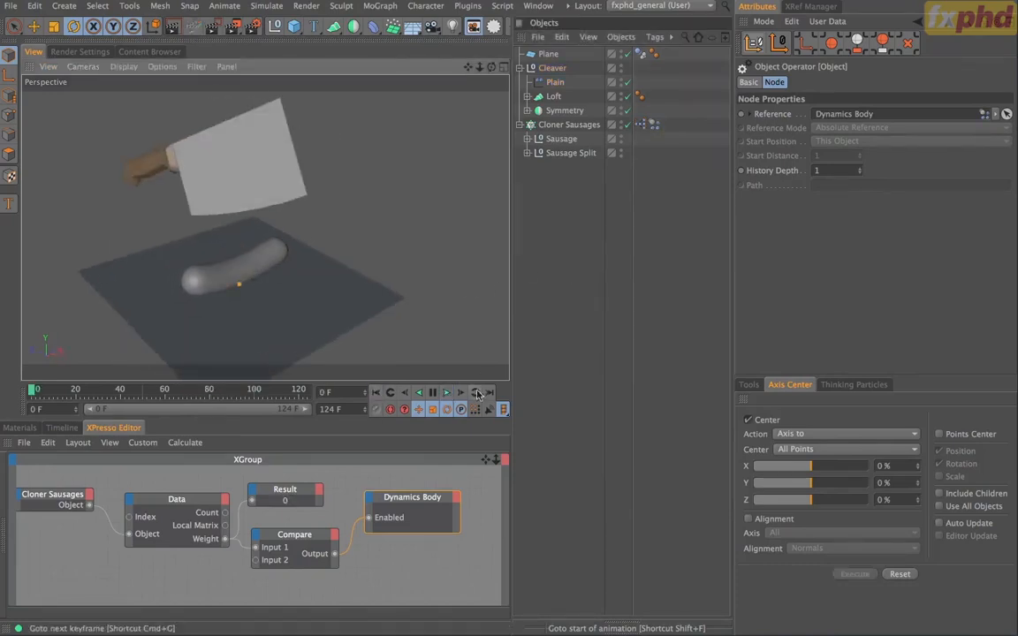
pyautogui.click(446, 393)
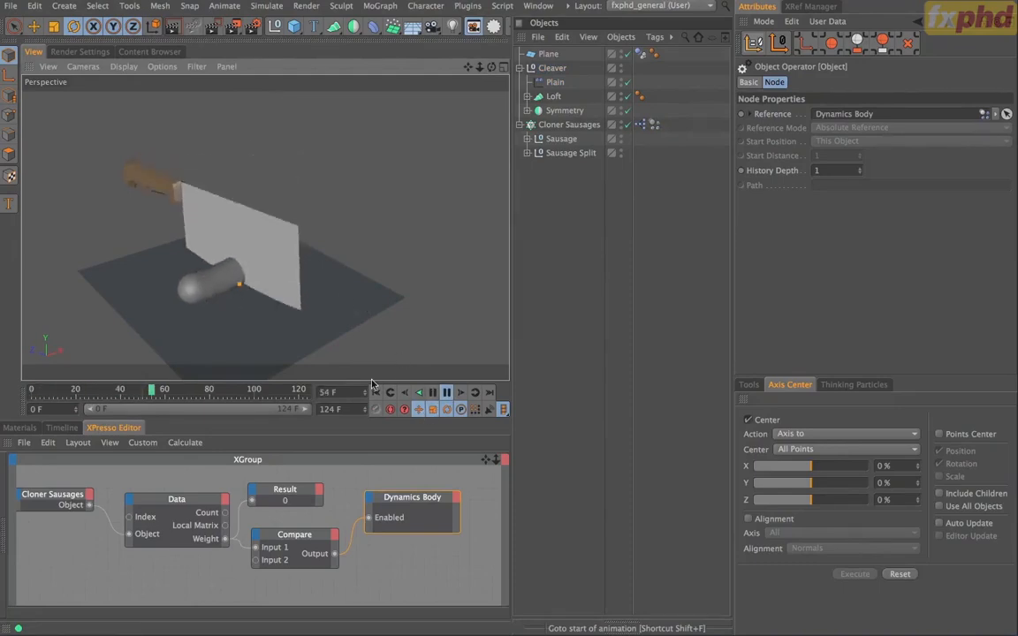
pyautogui.keyDown('alt'); pyautogui.moveTo(288, 319); pyautogui.dragTo(174, 329); pyautogui.keyUp('alt')
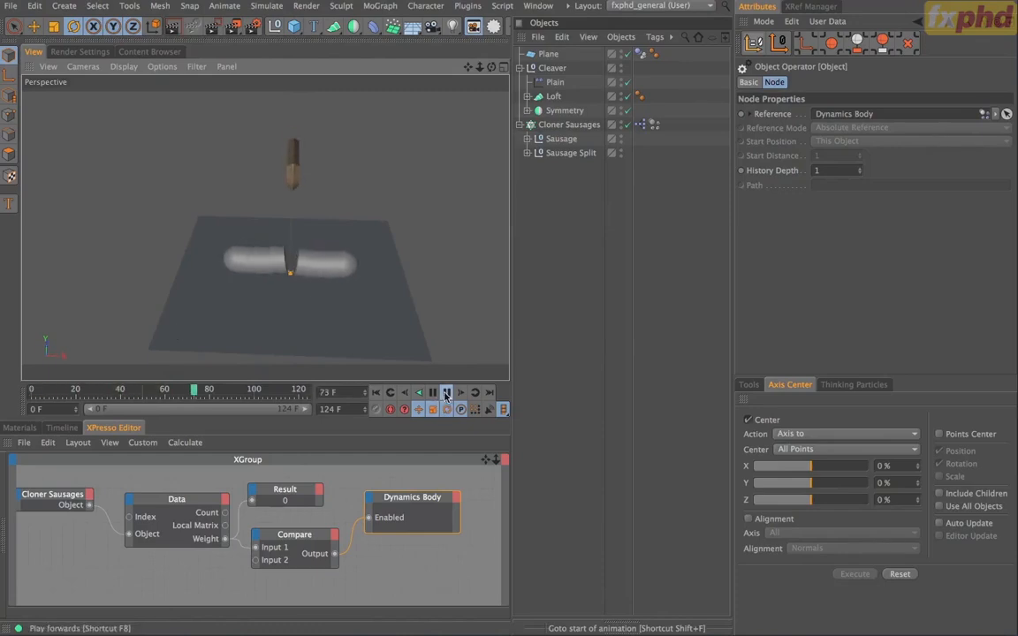
pyautogui.click(375, 393)
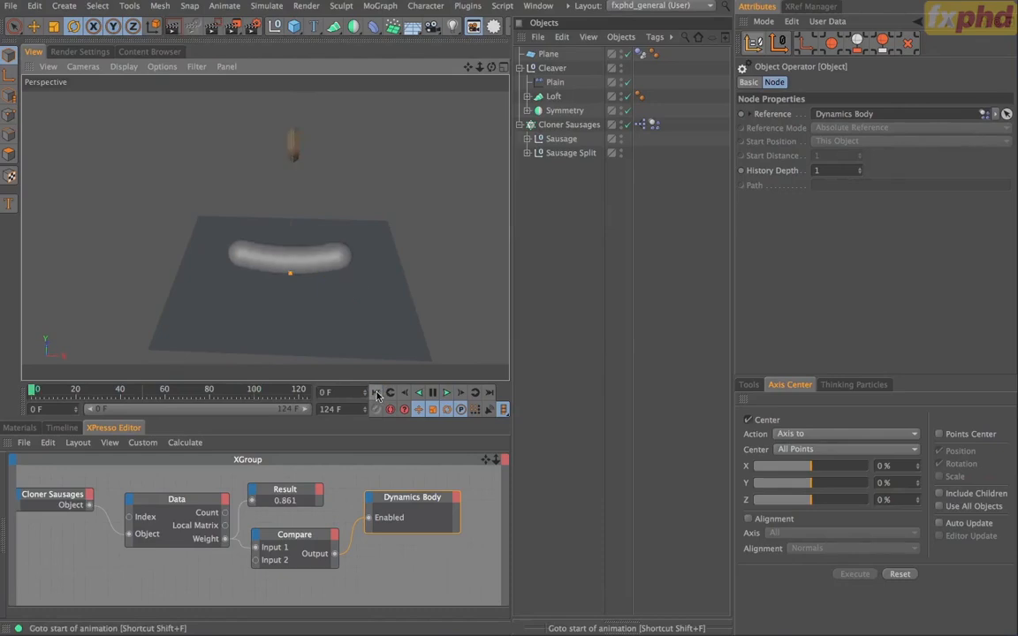
# Replay the animation from an angled view to examine how the weight toggles the dynamics, and return to frame 0.
pyautogui.keyDown('alt'); pyautogui.moveTo(319, 281); pyautogui.dragTo(262, 304); pyautogui.keyUp('alt')
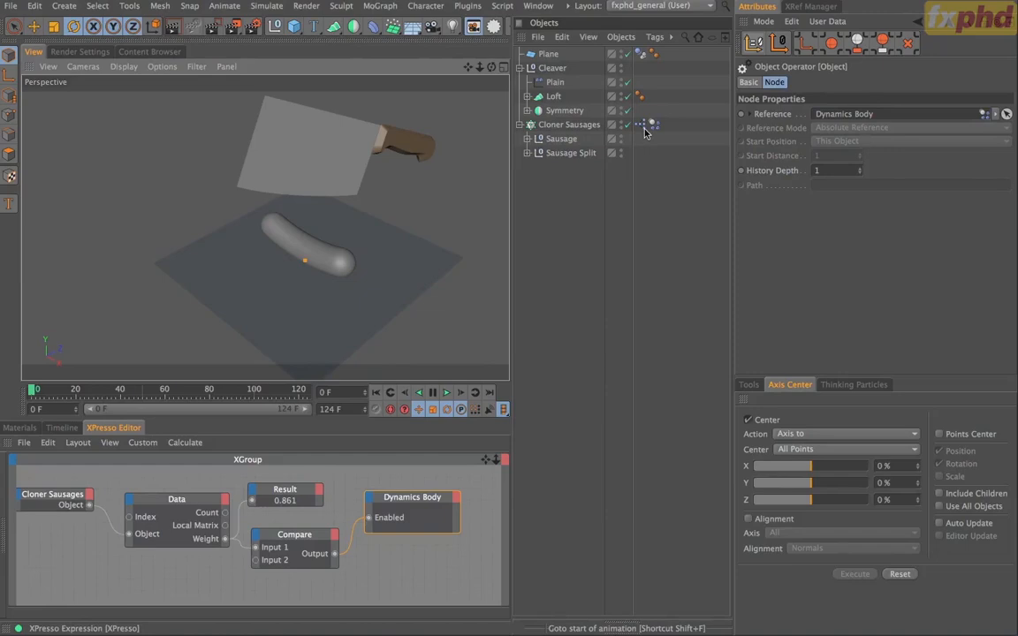
pyautogui.click(446, 393)
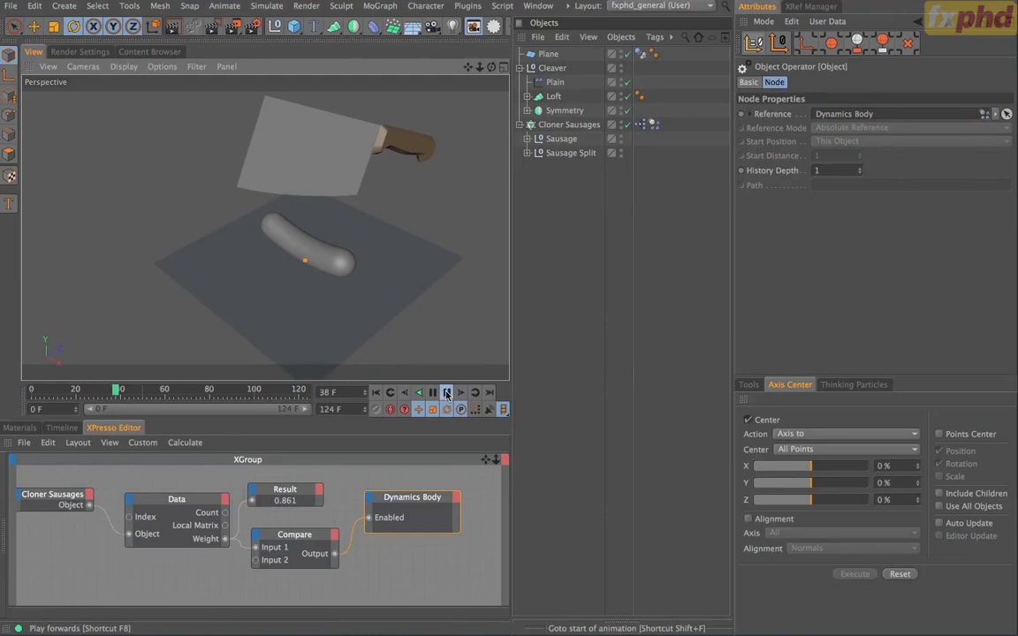
pyautogui.click(376, 392)
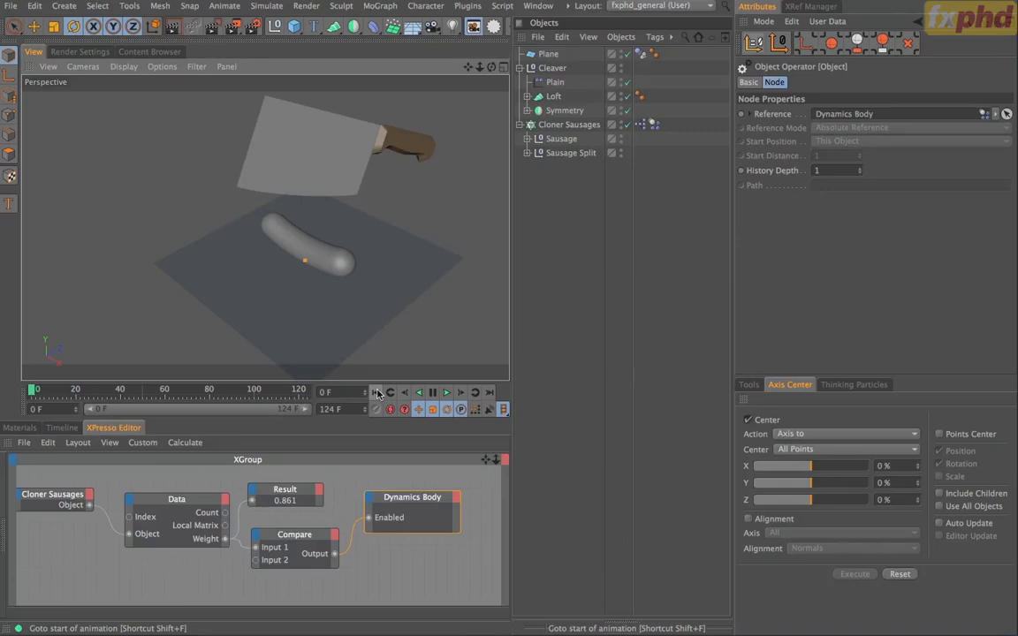
pyautogui.click(446, 392)
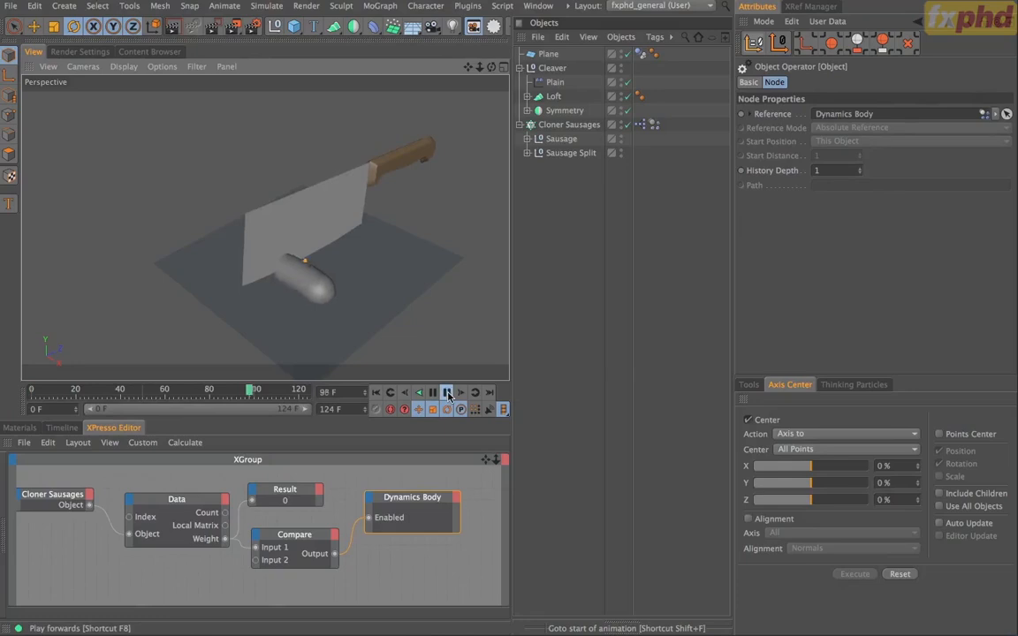
pyautogui.click(446, 392)
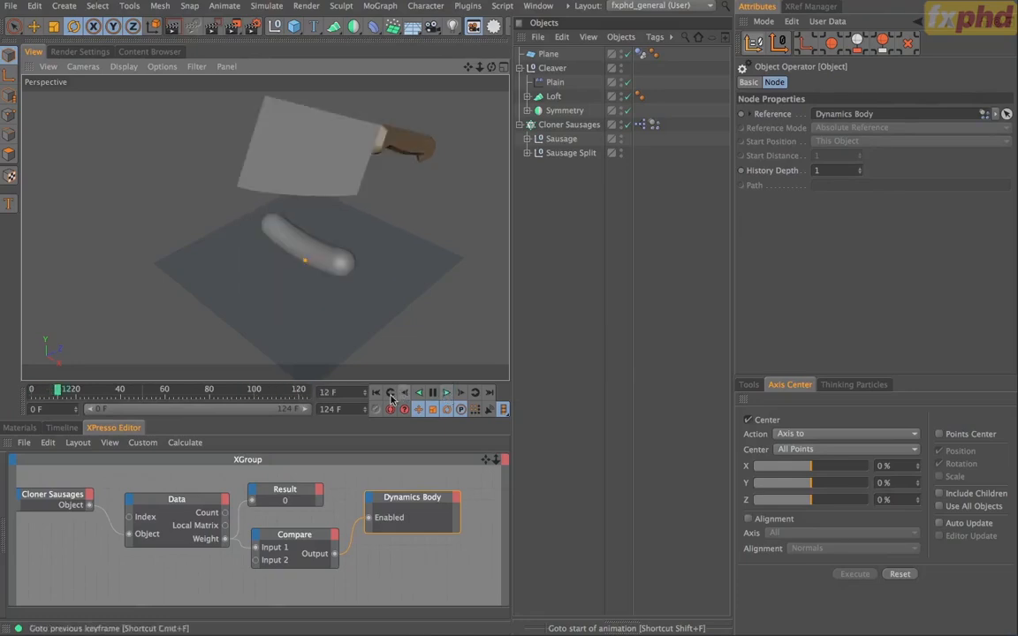
pyautogui.click(376, 393)
# Enlarge the XPresso editor area and bring the whole node graph into view.
pyautogui.moveTo(486, 461); pyautogui.dragTo(502, 467)
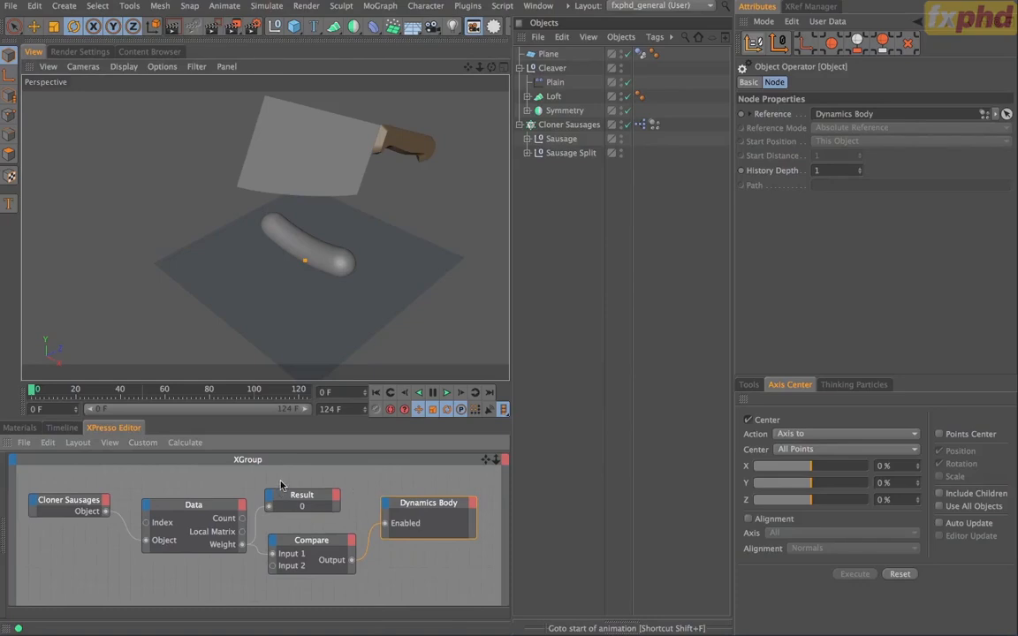
pyautogui.moveTo(281, 416); pyautogui.dragTo(283, 389)
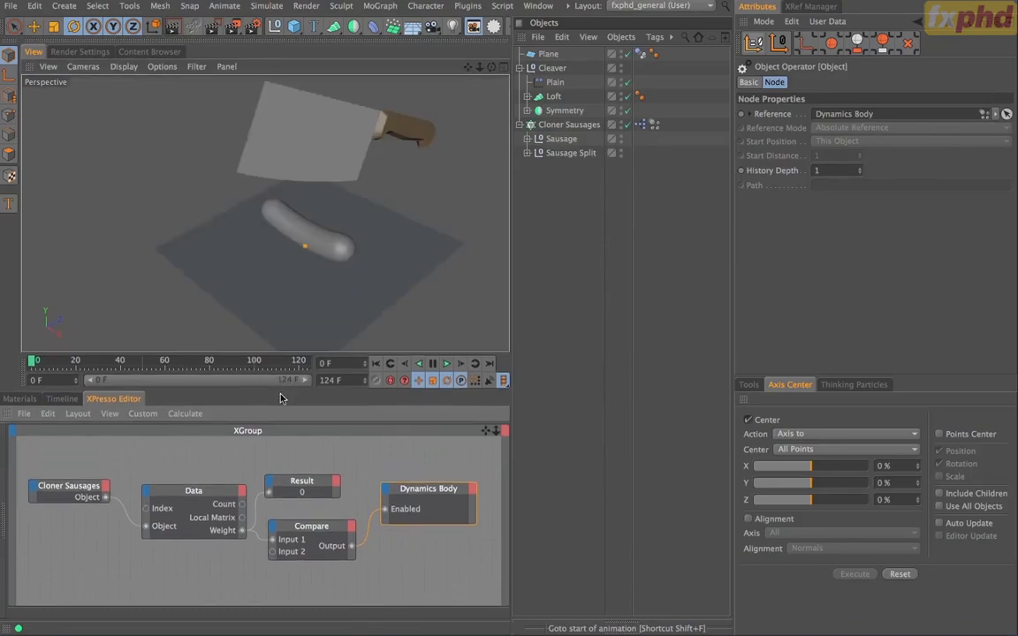